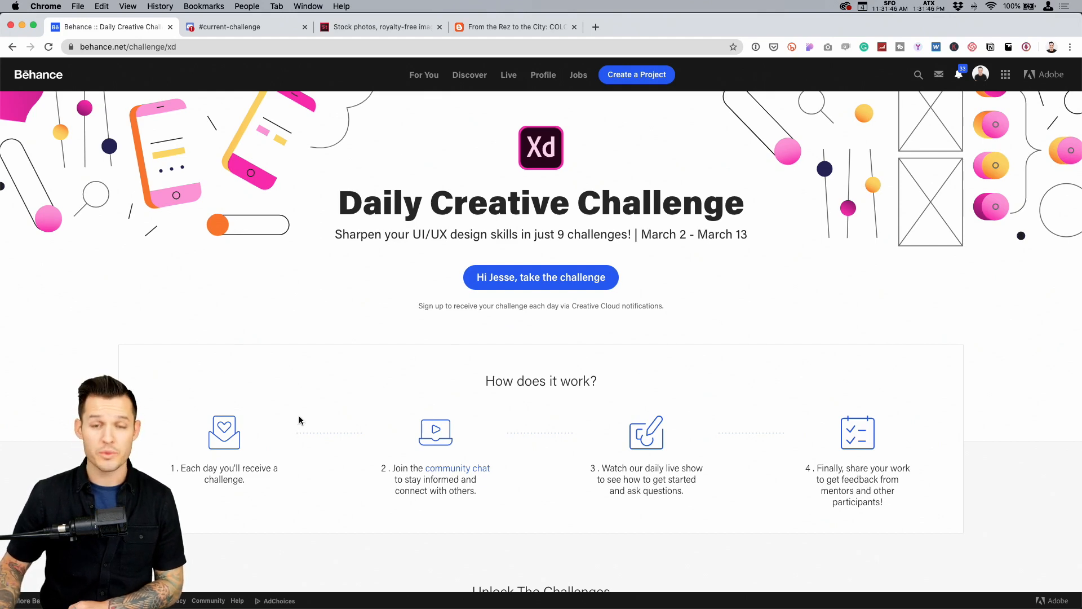
Examine how the Adobe XD Daily Creative Challenge on Behance works, its unlocked Repeat Grid and Plugins challenges, and the Discord current-challenge channel
scroll(299, 420, "down", 10)
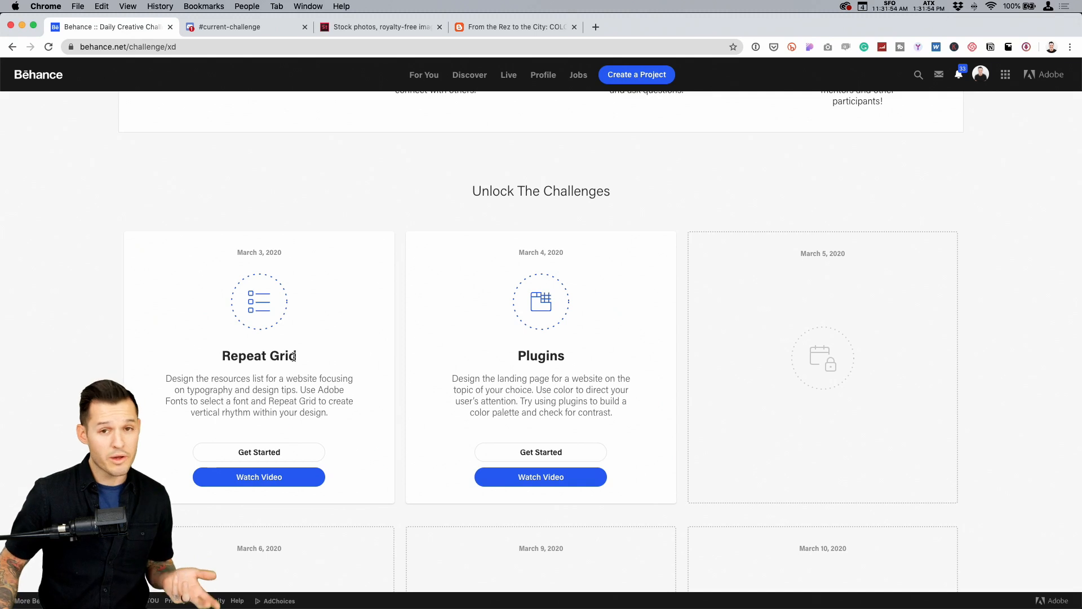
scroll(297, 353, "up", 1)
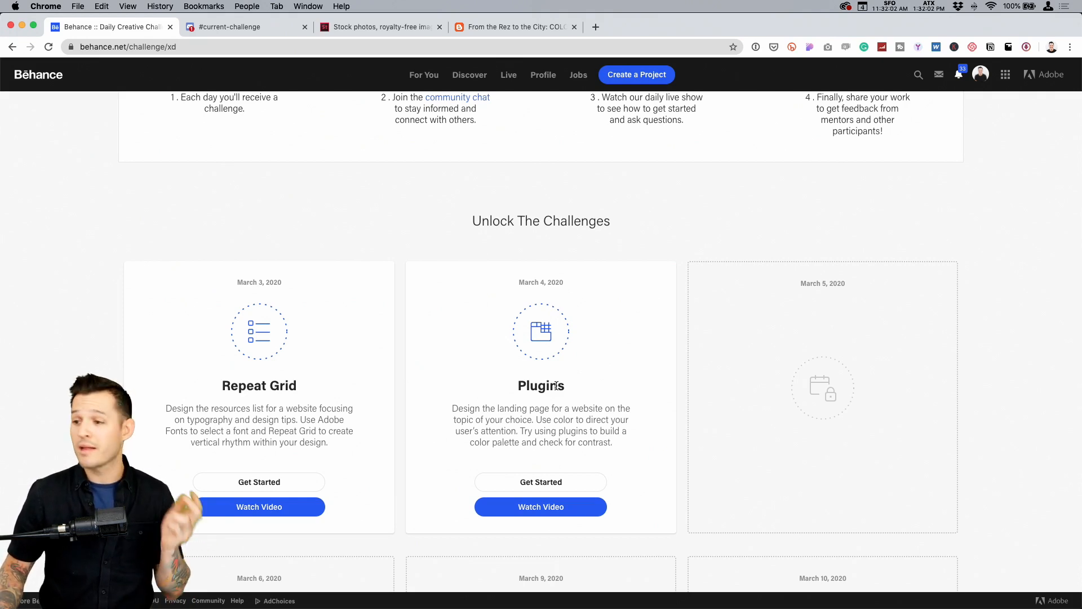
scroll(556, 386, "up", 4)
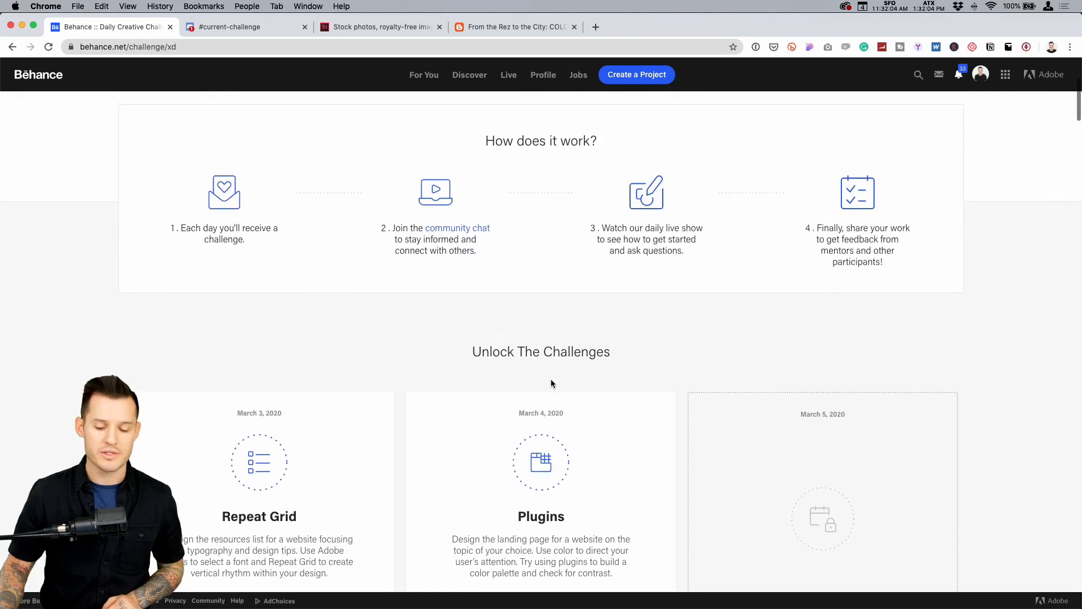
scroll(541, 434, "up", 5)
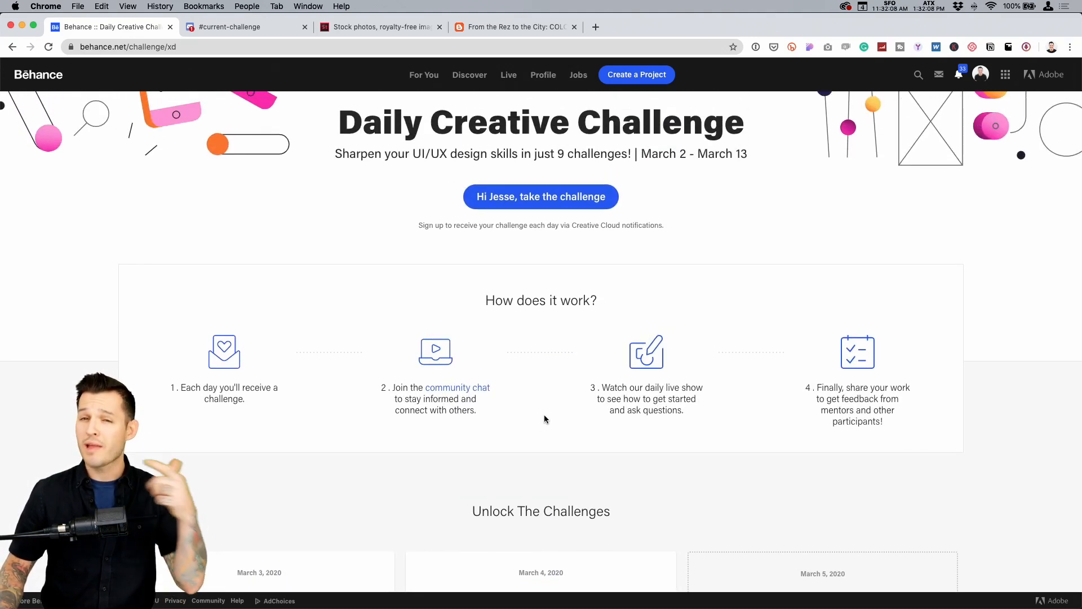
left_click(241, 27)
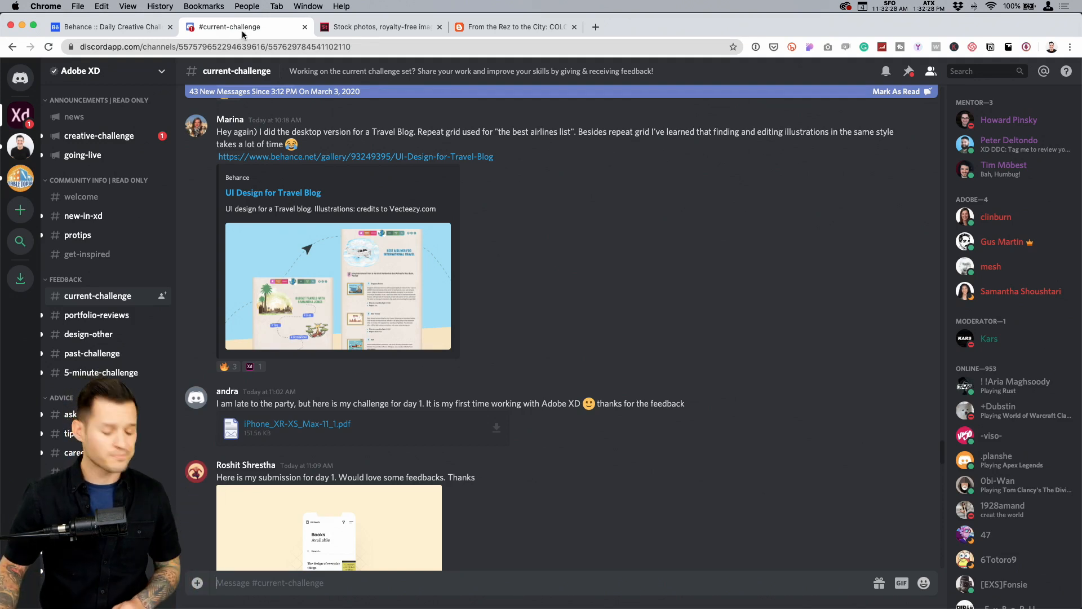
left_click(113, 27)
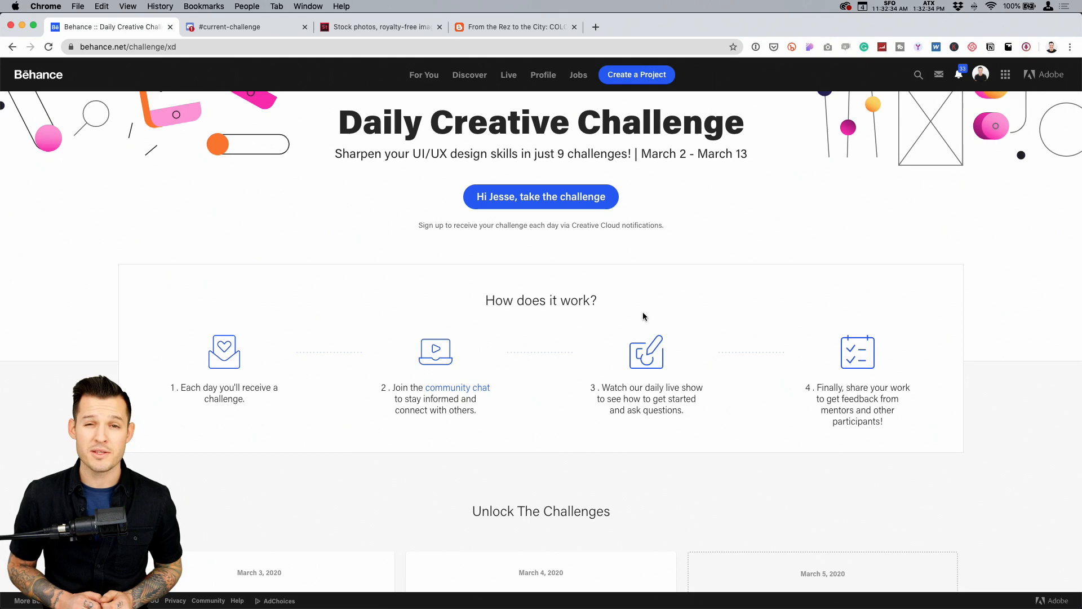
scroll(643, 316, "down", 6)
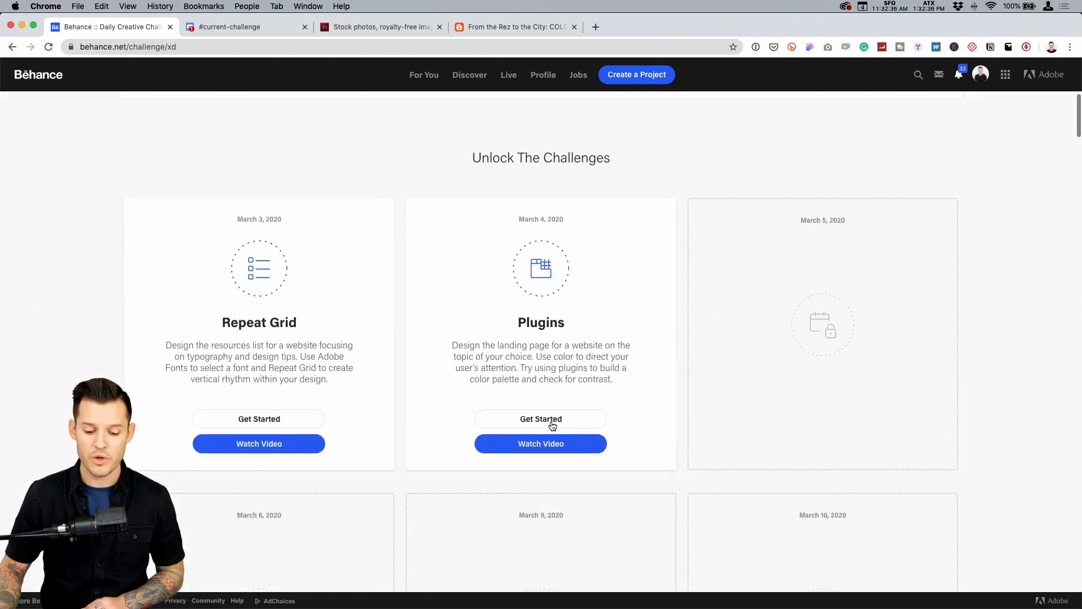
scroll(621, 349, "up", 8)
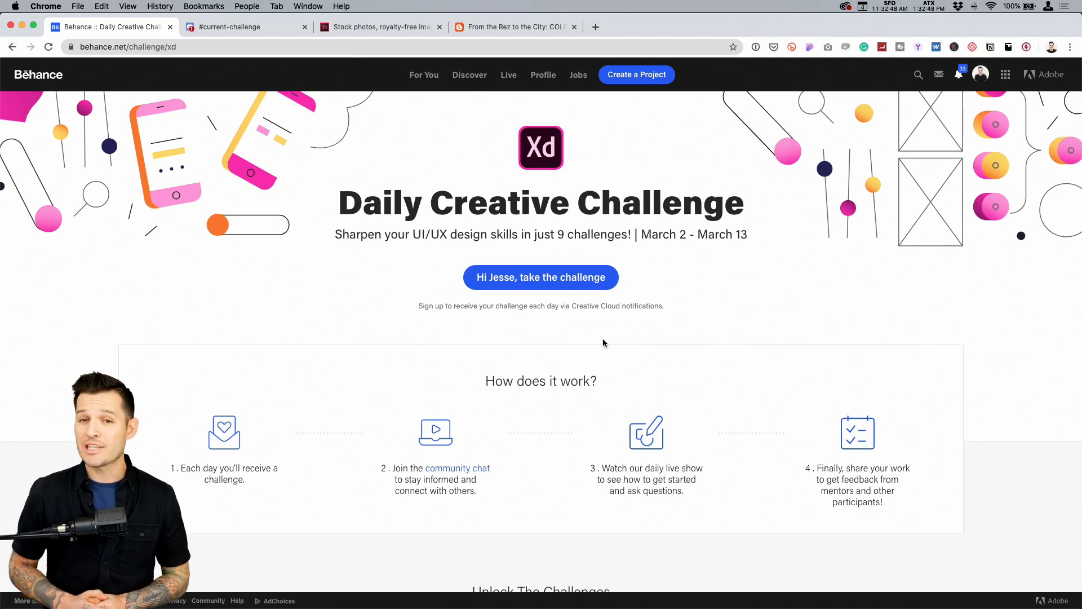
Search Behance projects for "xddailychallenge"
left_click(468, 75)
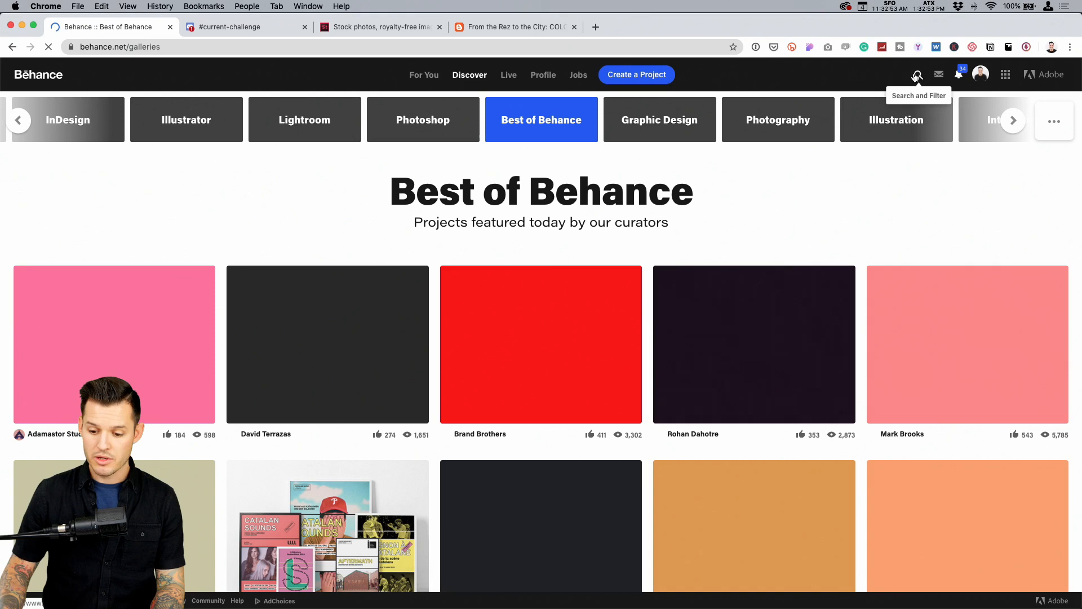
left_click(918, 75)
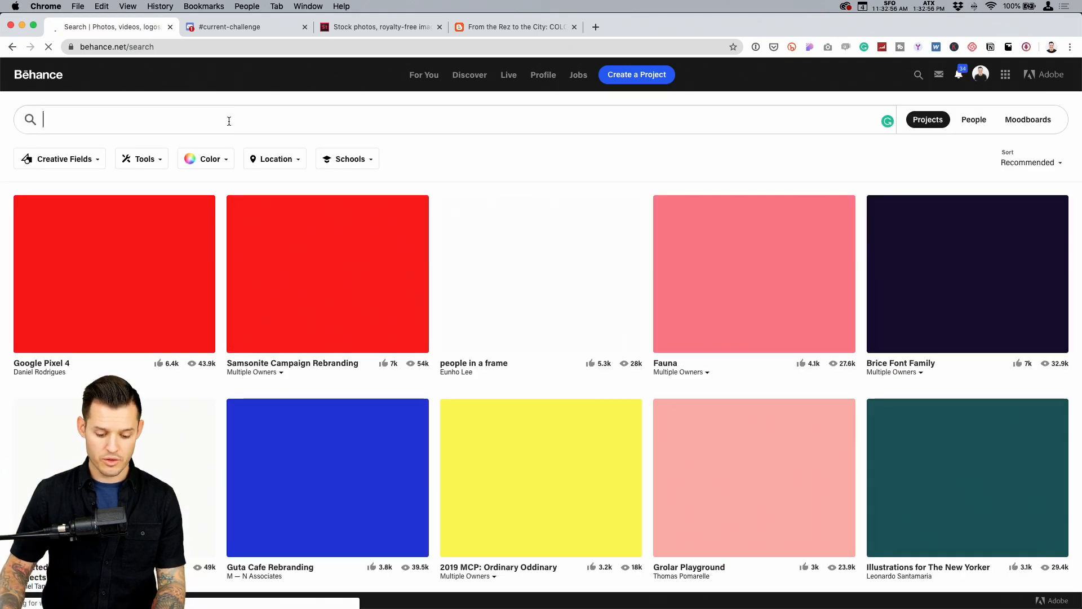
type("xd daily")
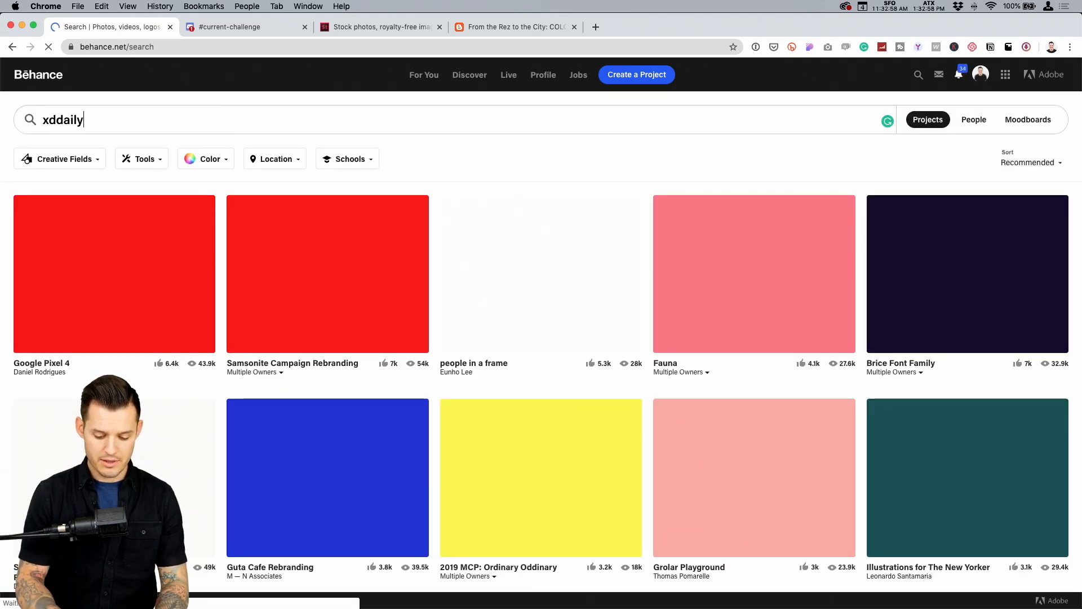
key("Return")
left_click(227, 119)
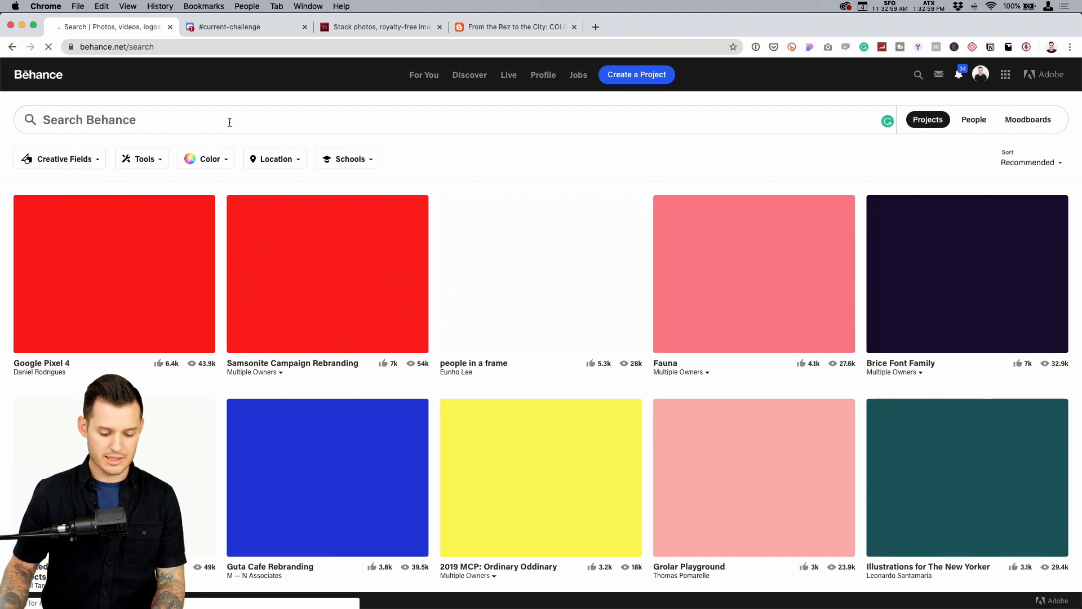
type("xddailyc")
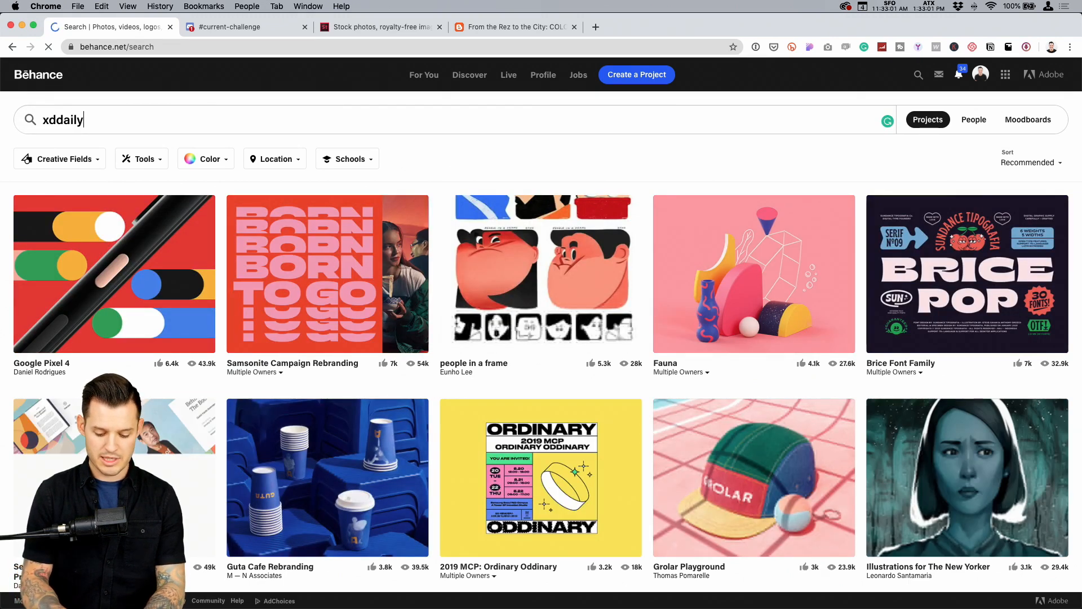
type("hallenge")
key("Return")
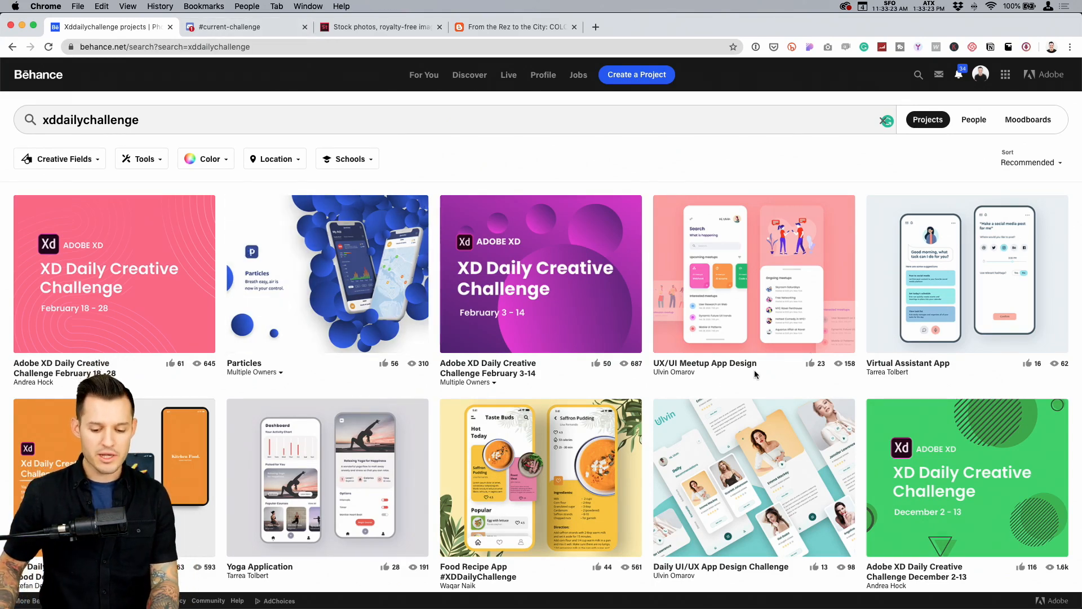
Go to the newest posts in Discord's current-challenge channel and view the blue Day 1 Repeat Grids games app submission enlarged
left_click(279, 32)
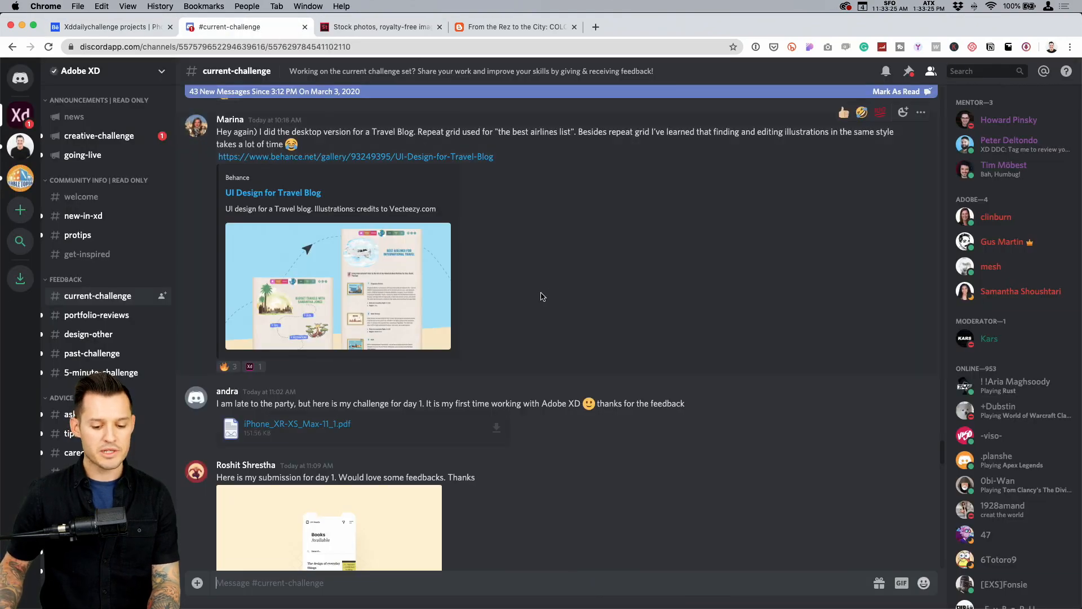
scroll(542, 296, "down", 5)
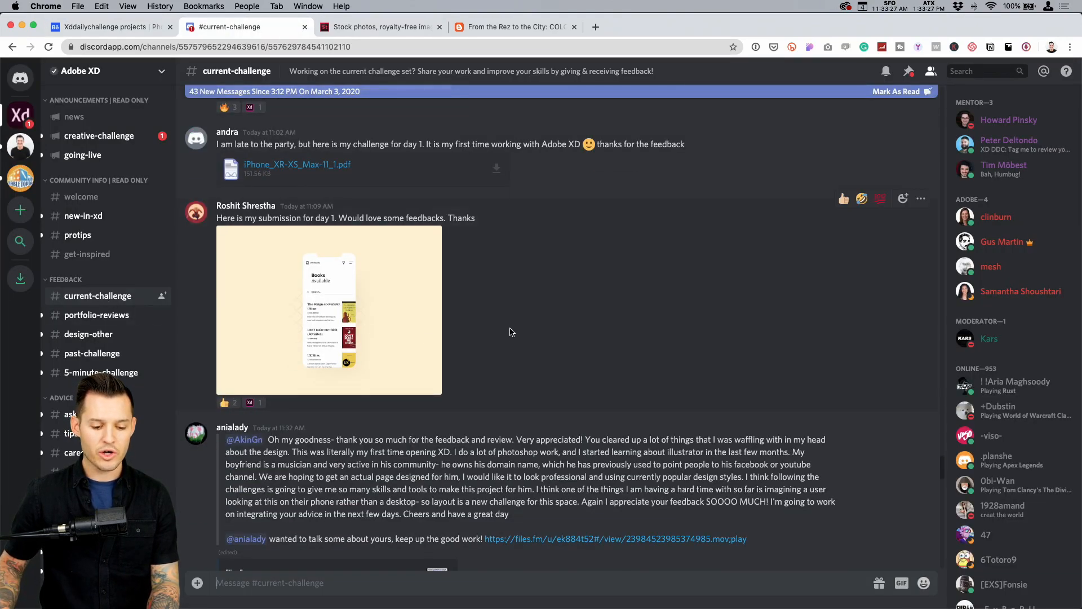
scroll(510, 332, "down", 5)
scroll(510, 332, "down", 10)
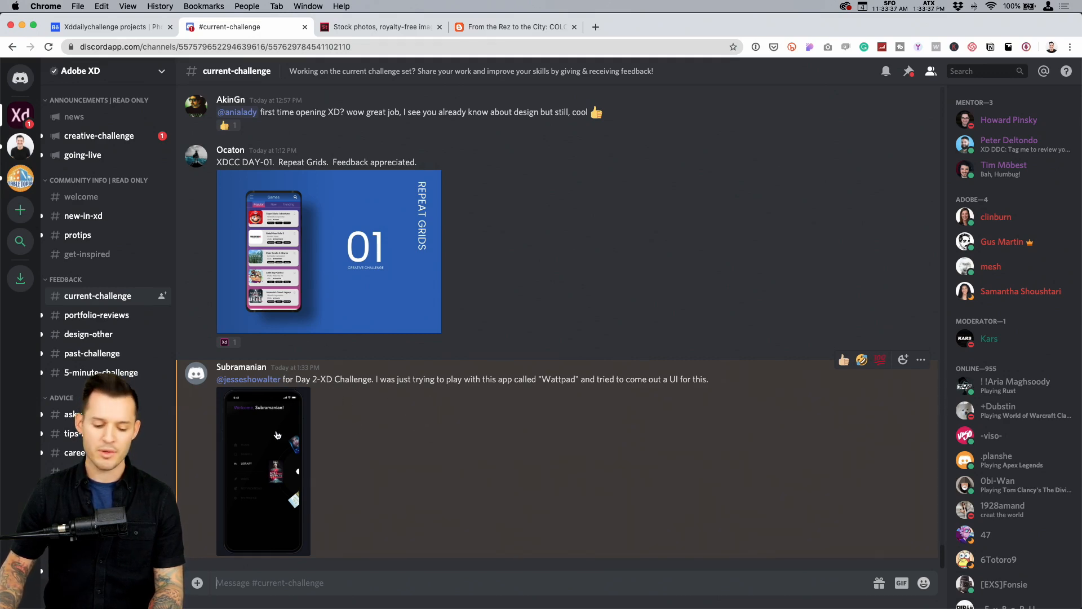
scroll(366, 418, "up", 1)
scroll(367, 418, "up", 1)
left_click(366, 361)
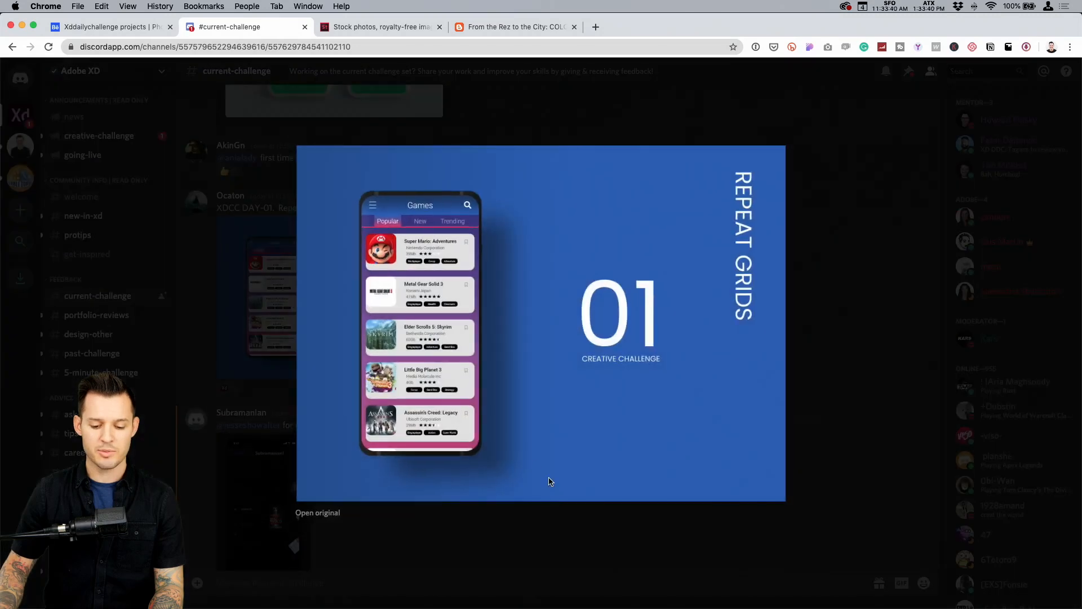
left_click(253, 399)
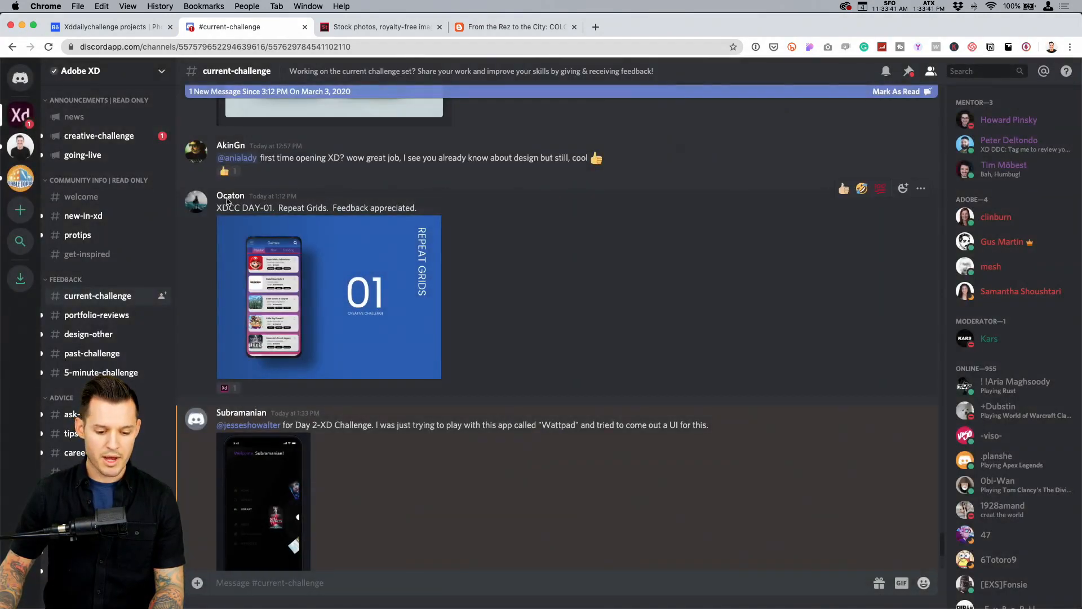
left_click(261, 250)
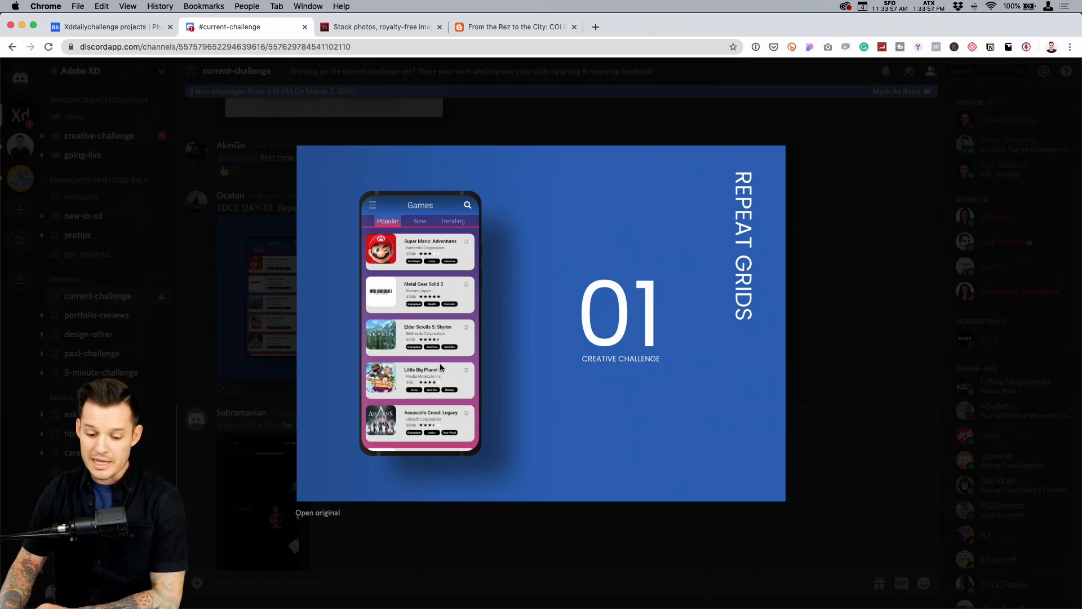
left_click(252, 291)
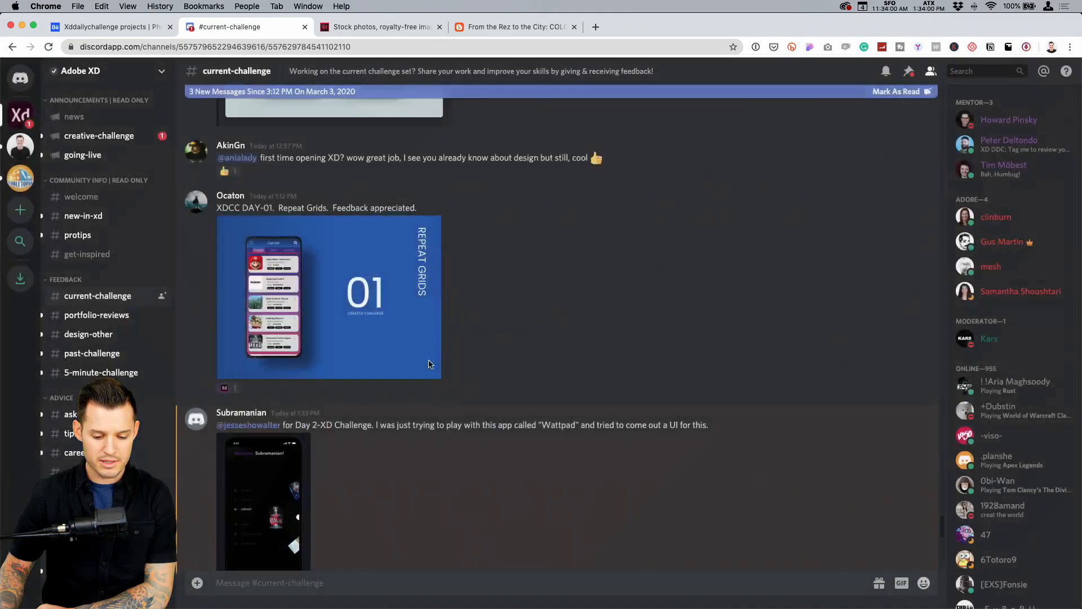
View the Articles phone mockups of the Research and Tips Blog submission enlarged and look over the neighbouring Day 1 posts
scroll(441, 365, "up", 3)
left_click(341, 249)
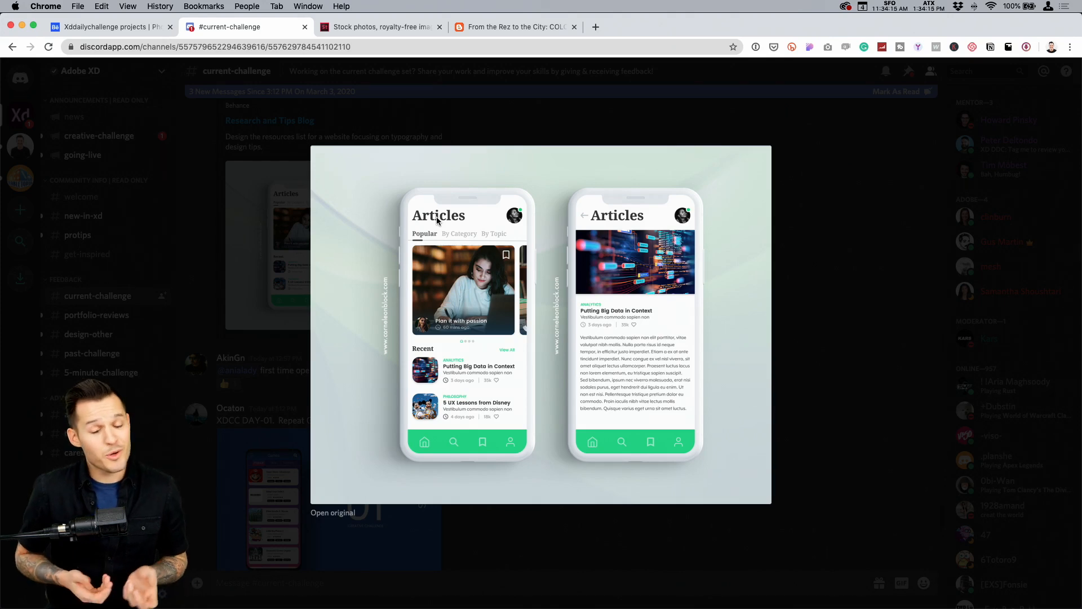
left_click(859, 255)
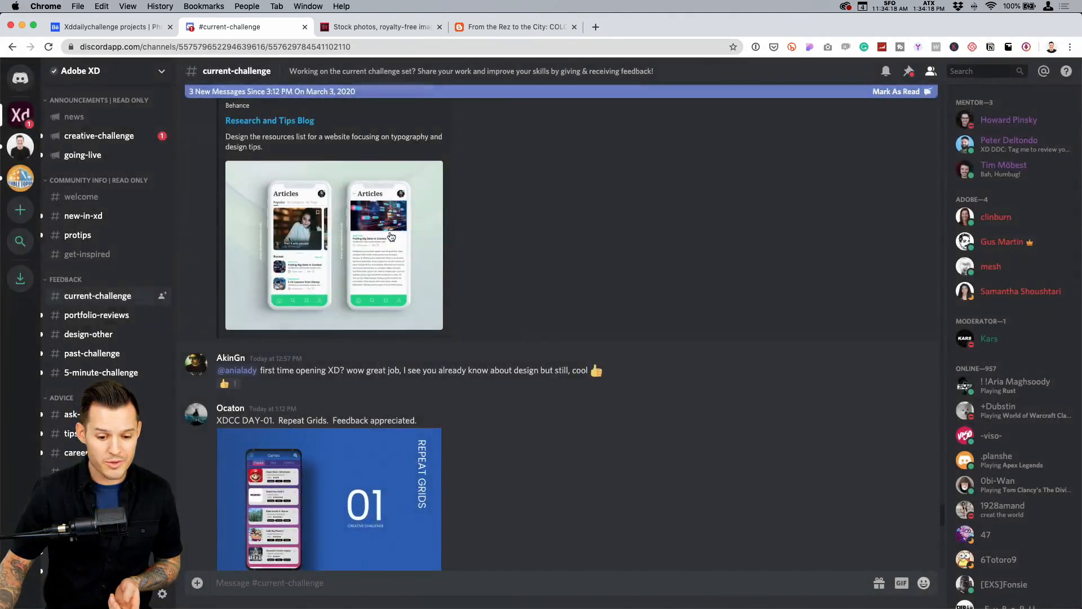
scroll(417, 251, "up", 5)
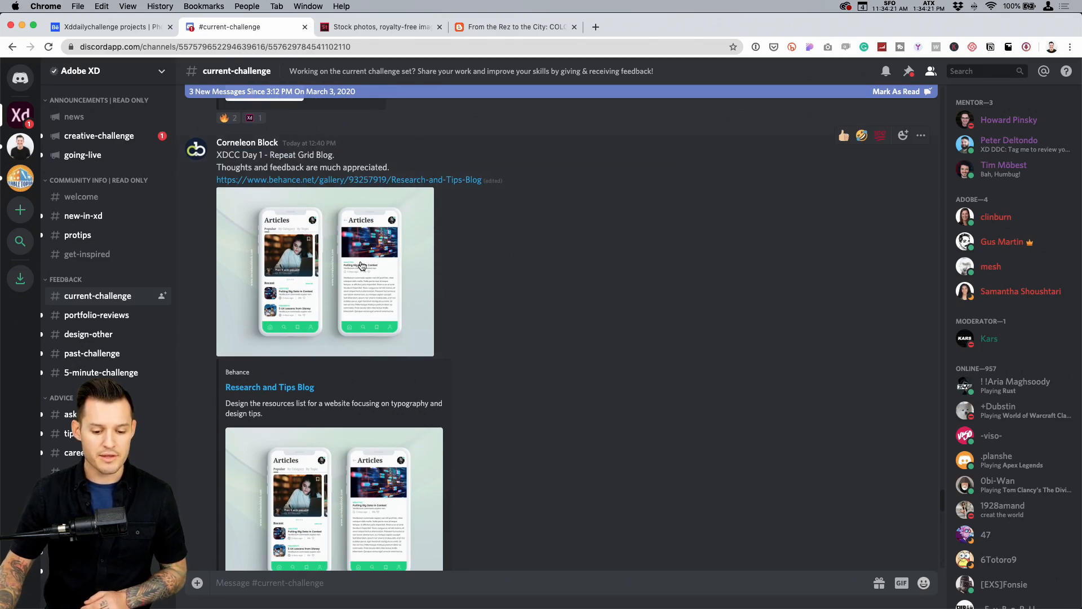
left_click(369, 297)
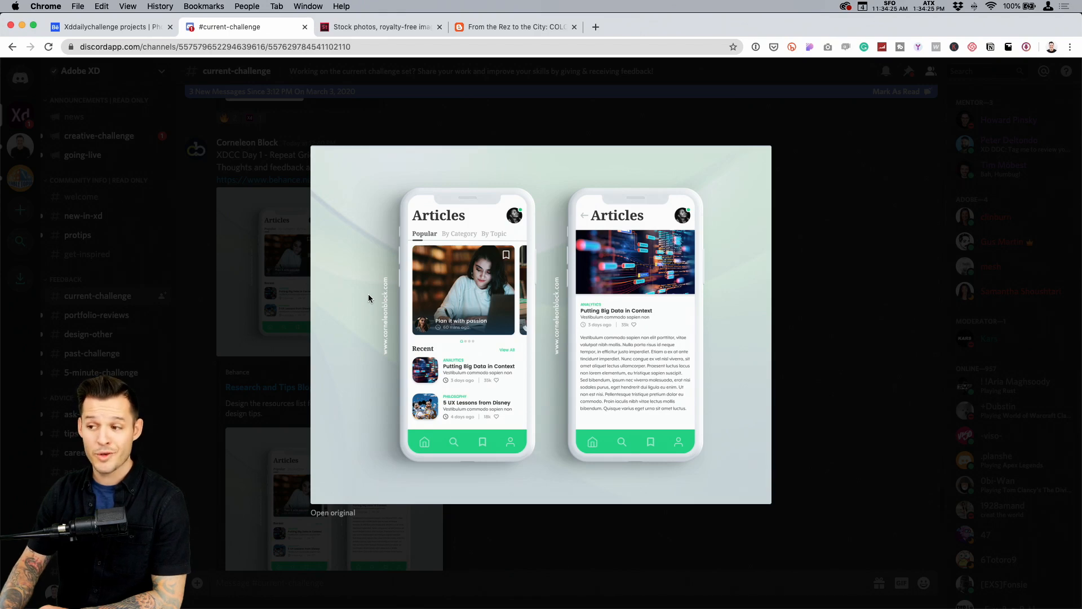
left_click(922, 255)
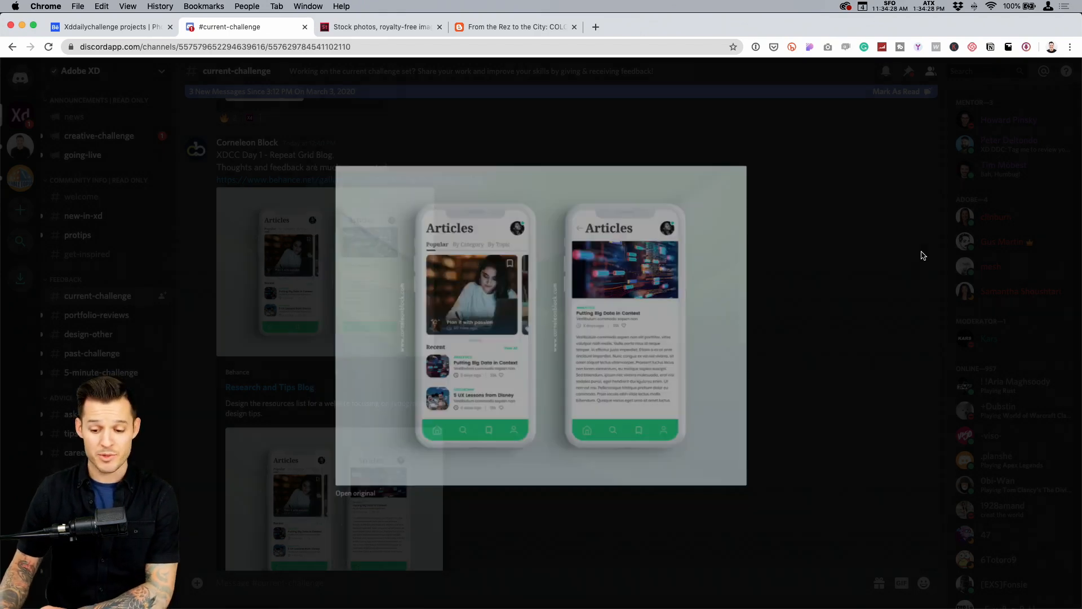
scroll(640, 331, "up", 5)
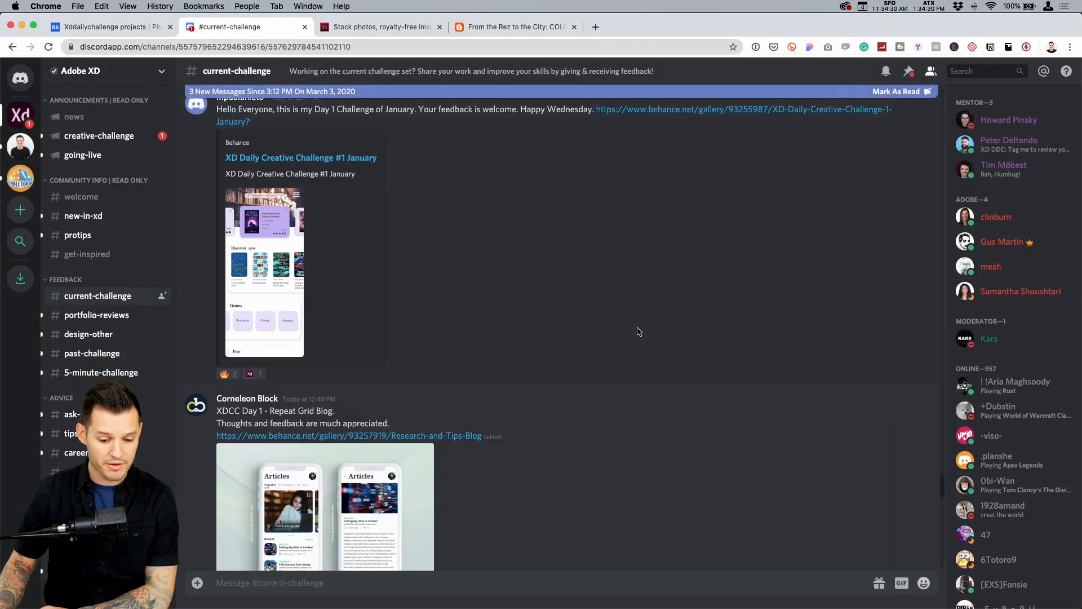
scroll(639, 331, "up", 1)
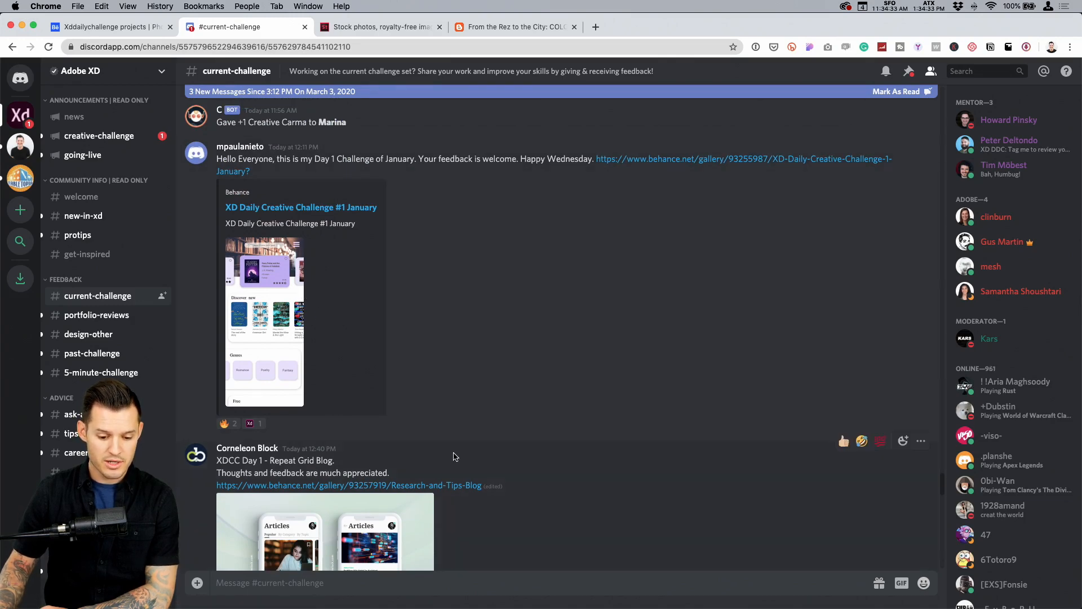
scroll(440, 381, "down", 4)
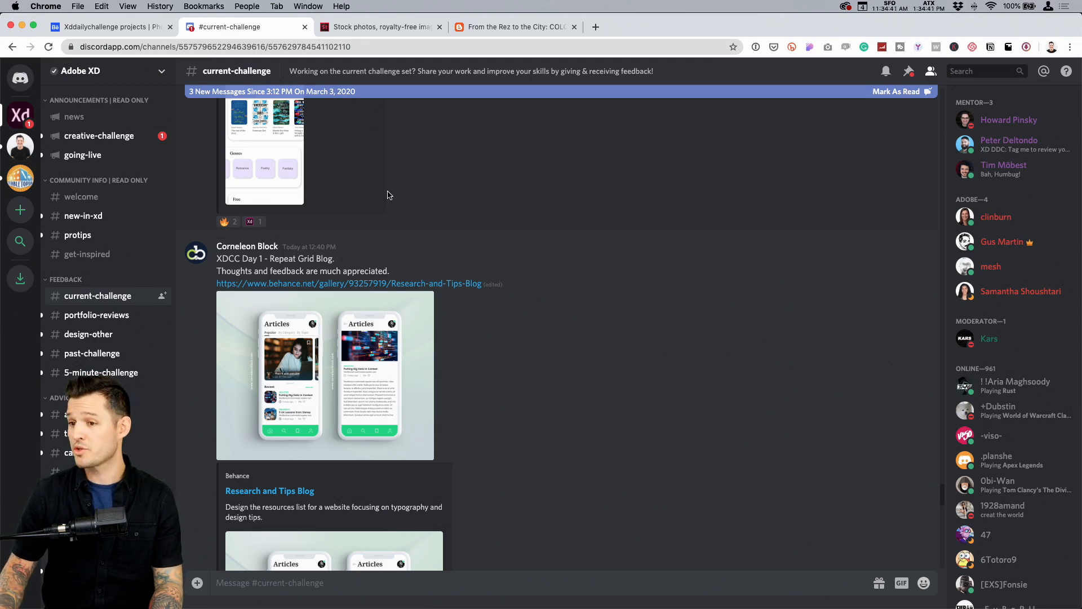
Switch to Adobe XD and examine the Day 2 challenge brief, its focus, inspiration and resources, and the blank Web 1920 artboard beside it
key("super+Tab")
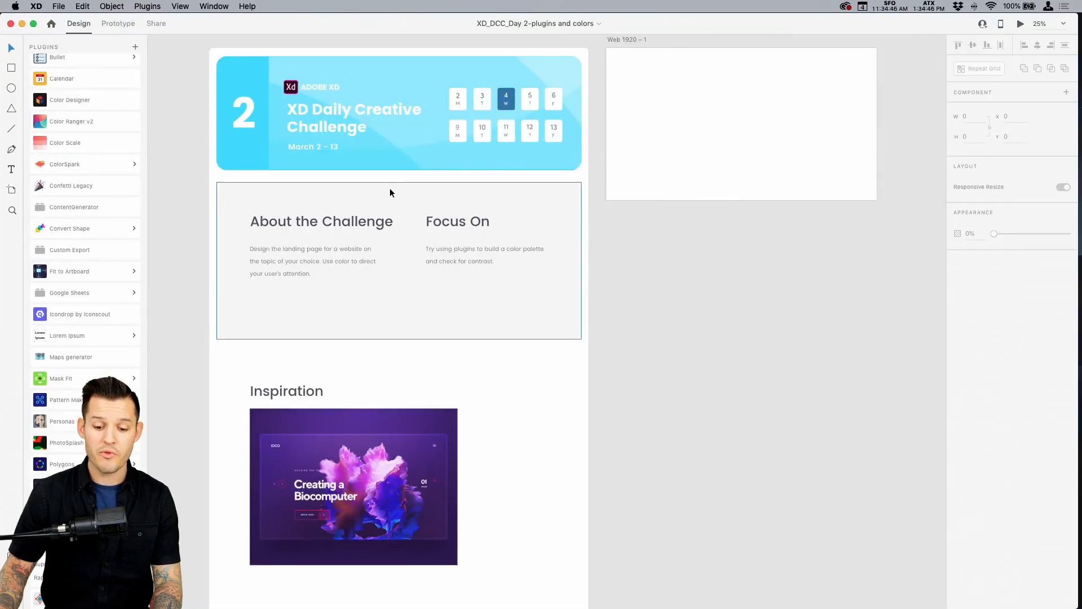
left_click_drag(625, 261, 622, 267)
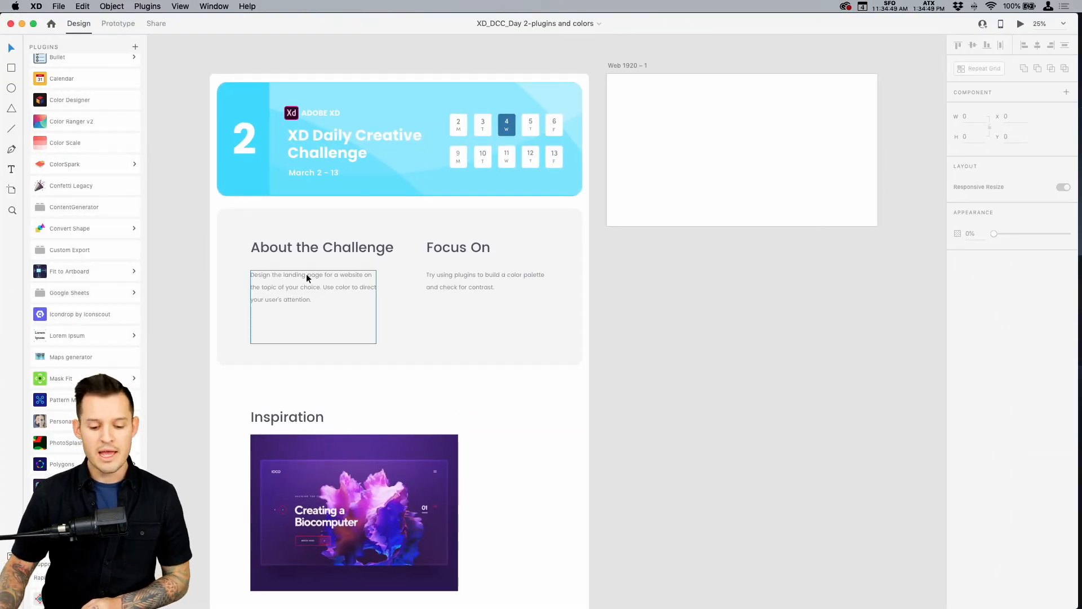
scroll(652, 469, "down", 10)
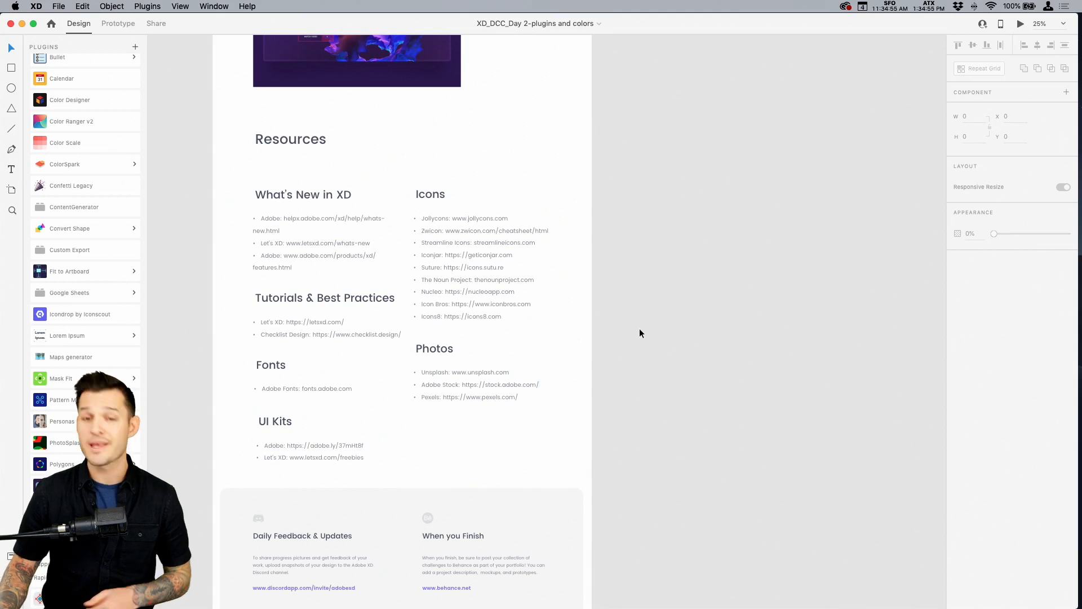
scroll(640, 326, "up", 10)
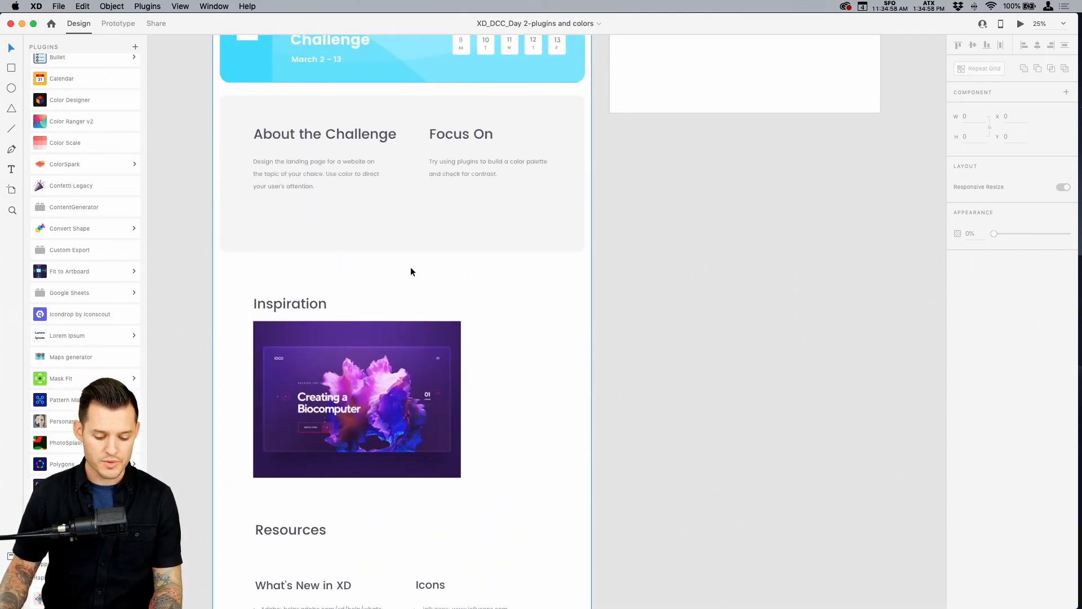
key("z")
left_click_drag(195, 73, 690, 299)
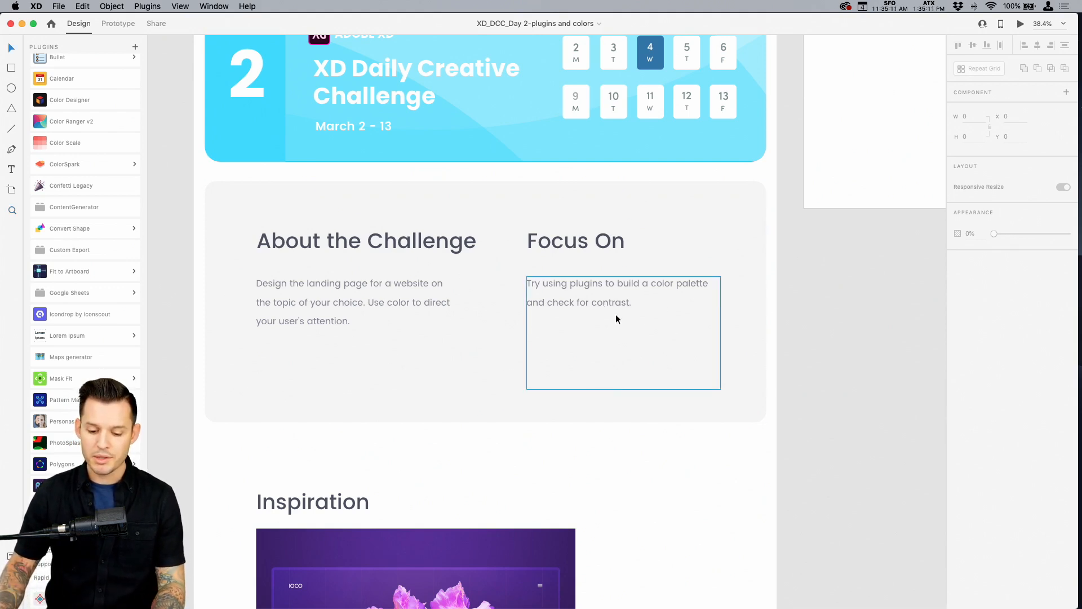
left_click_drag(850, 289, 448, 445)
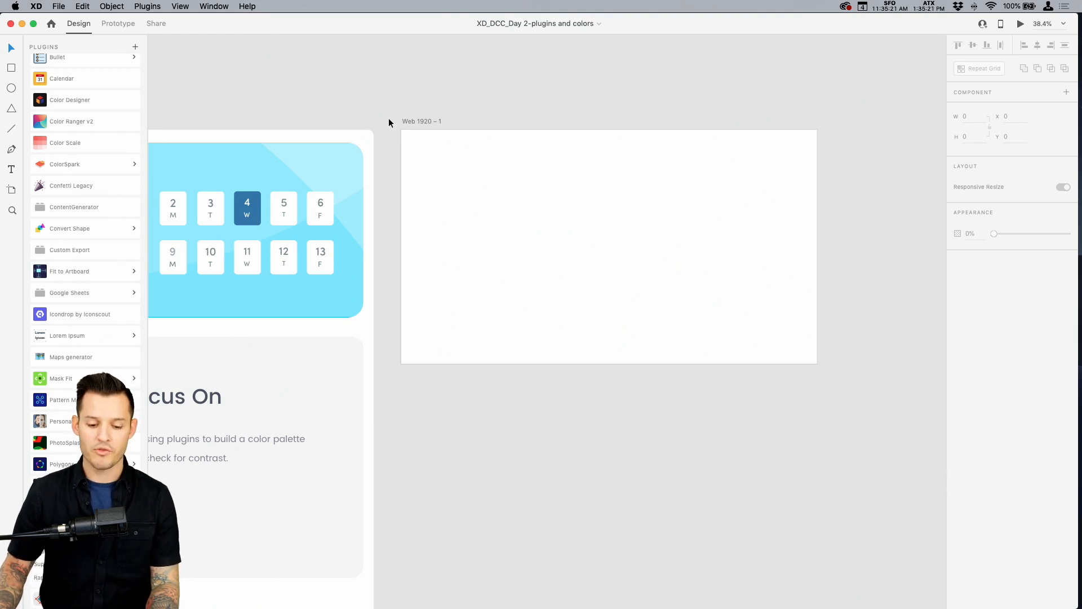
Select the Web 1920 – 1 artboard and look over the artboard size presets down to Web 1920
left_click(431, 122)
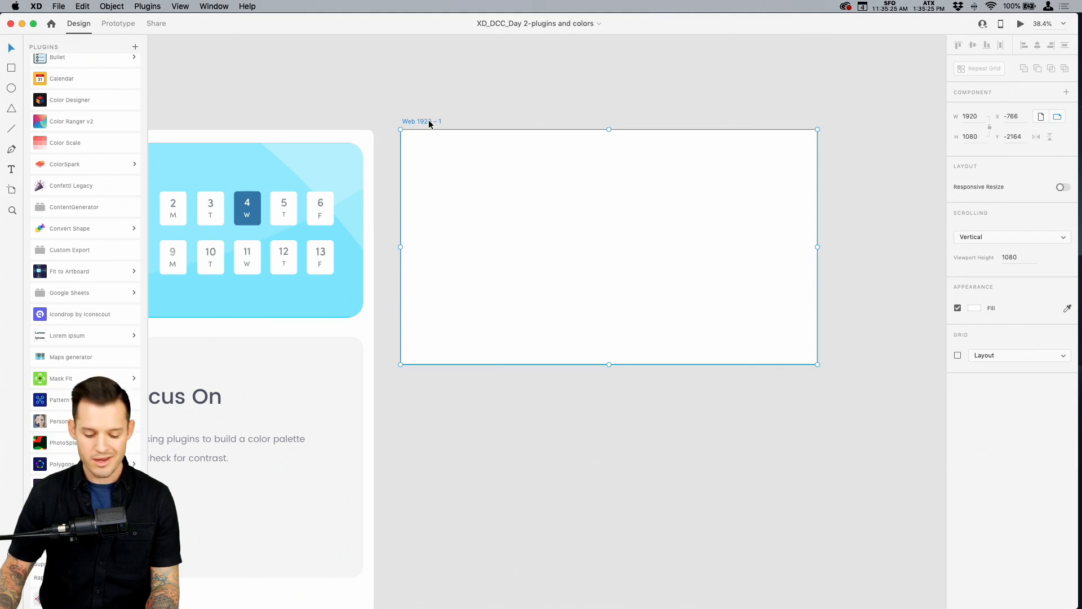
scroll(998, 446, "down", 5)
scroll(997, 446, "down", 4)
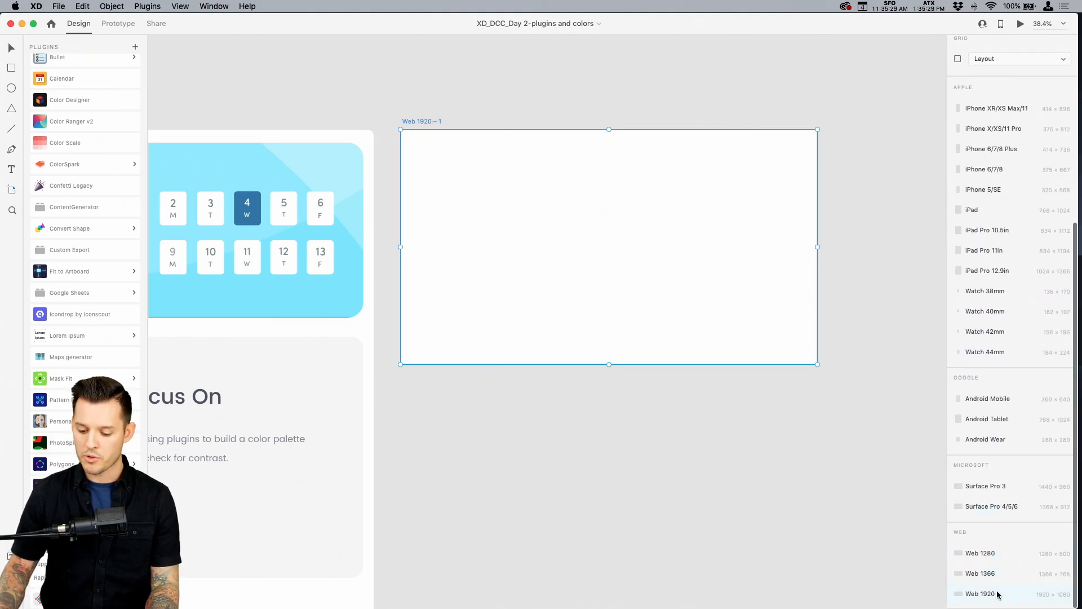
key("Escape")
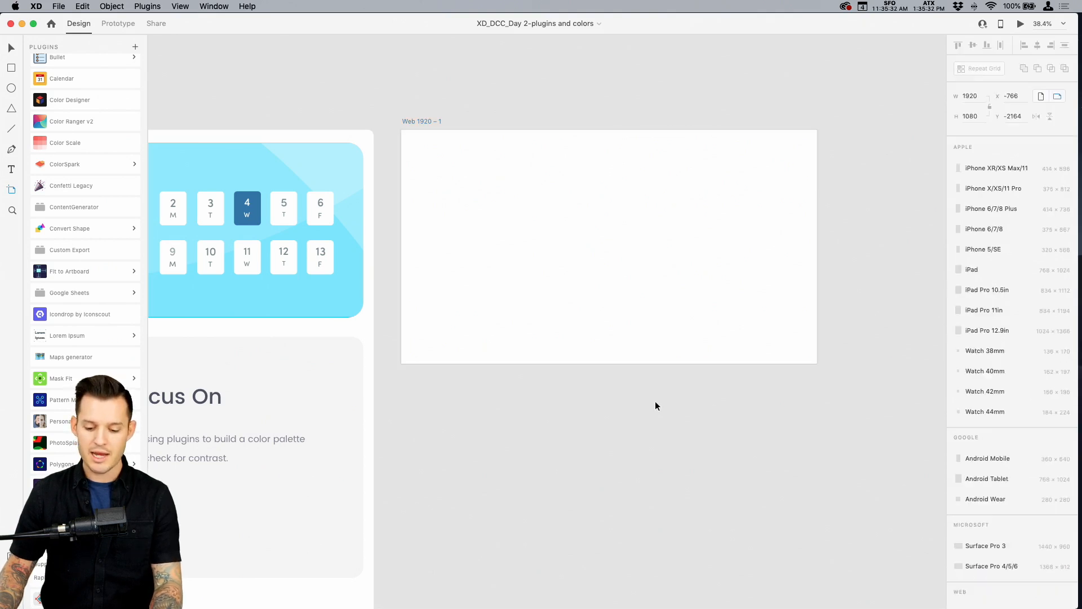
scroll(654, 401, "right", 2)
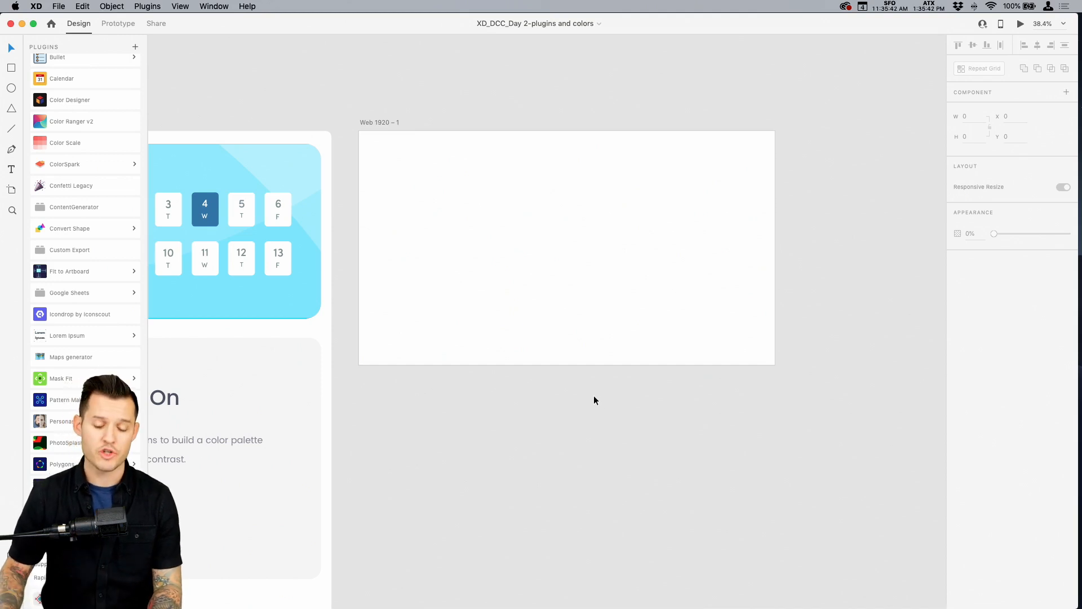
Switch to Chrome and examine the primary and secondary colors chart in the Color 101 blog post's gallery
key("super+Tab")
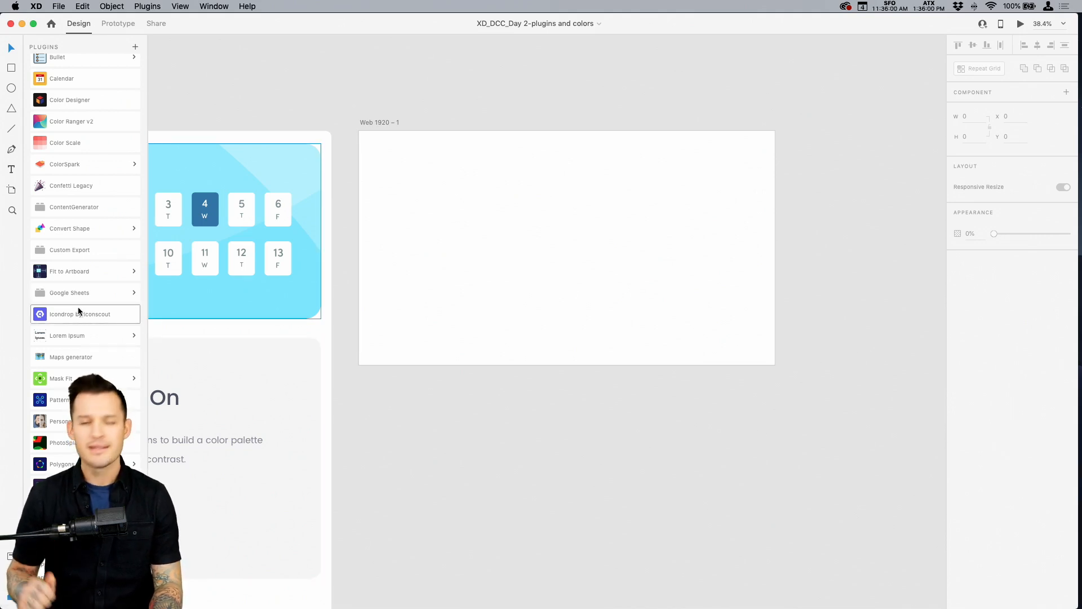
key("super+Tab")
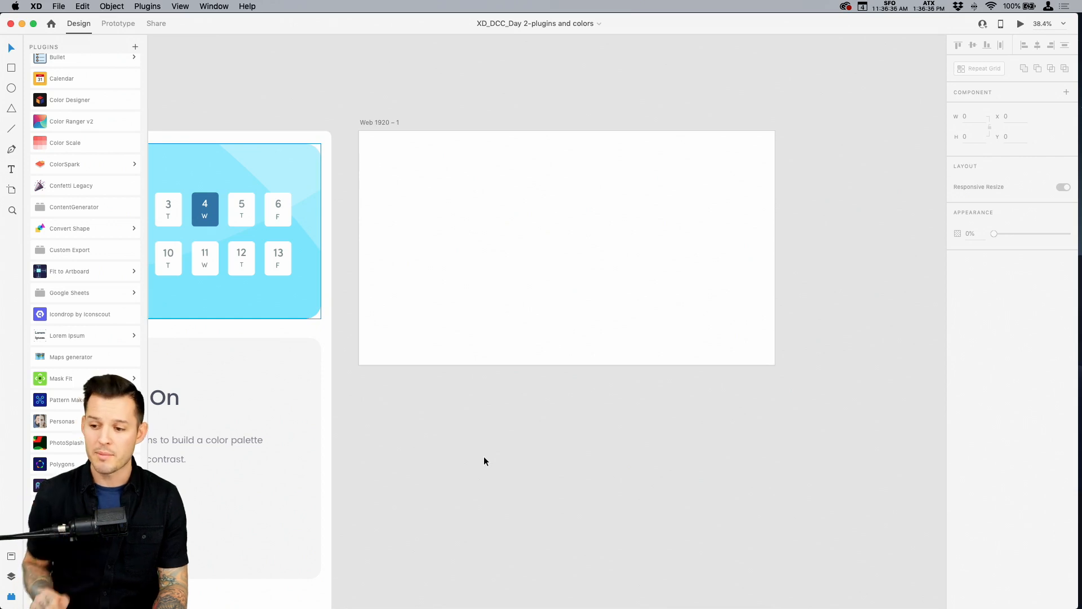
key("super+Tab")
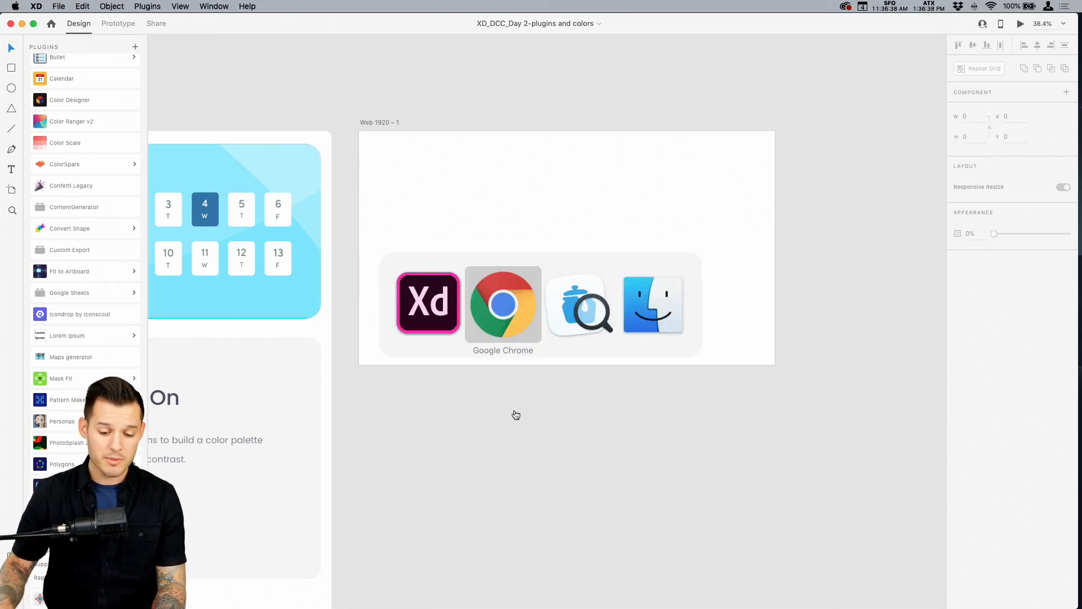
left_click(483, 29)
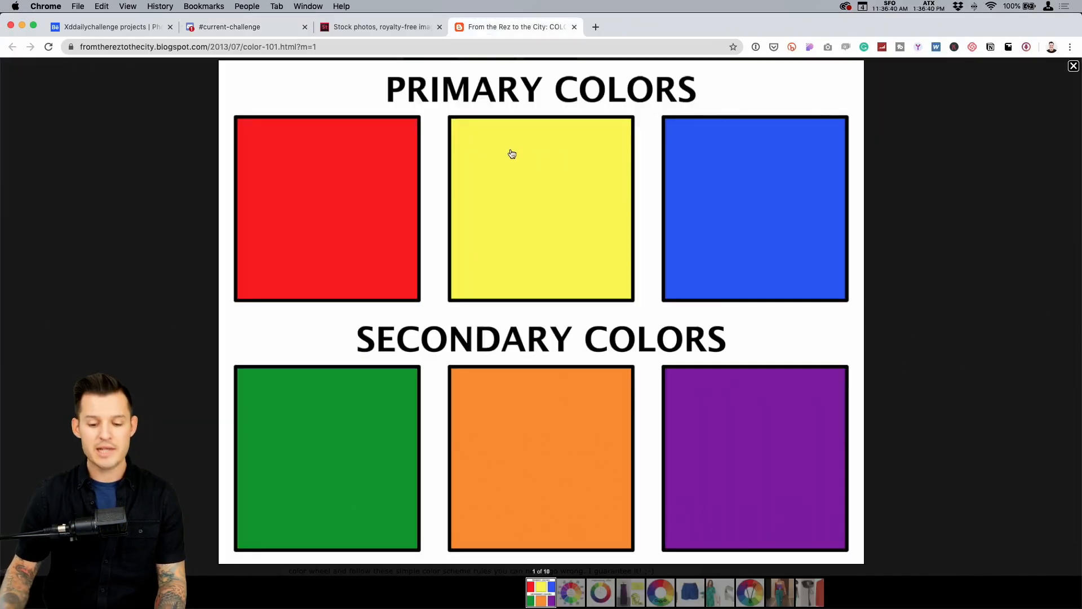
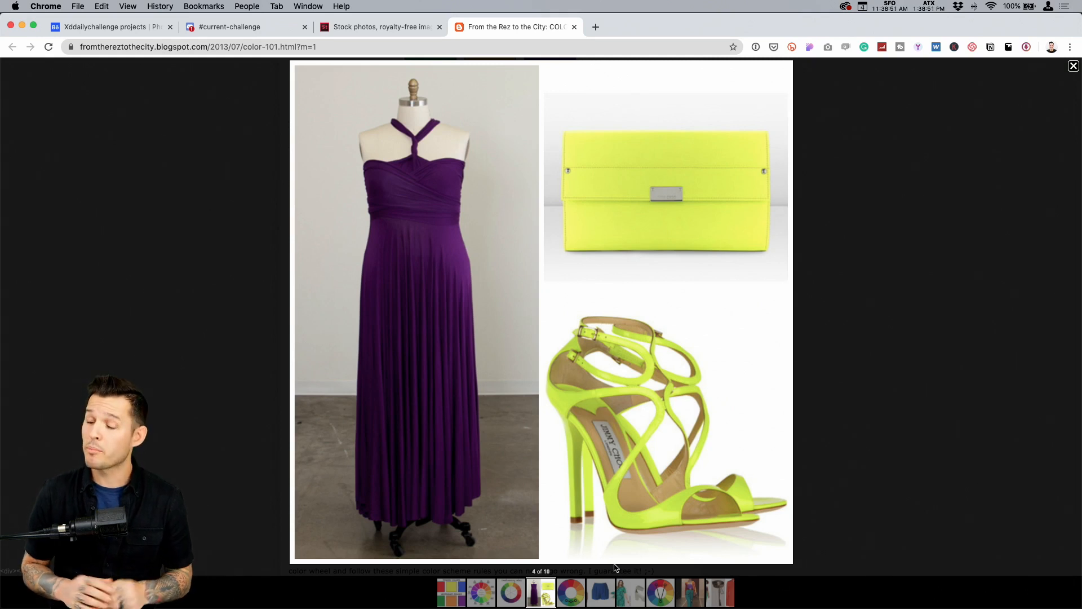
View Color 101 gallery images 5 through 10, covering the adjacent-color and split color wheels and their outfit examples
left_click(573, 598)
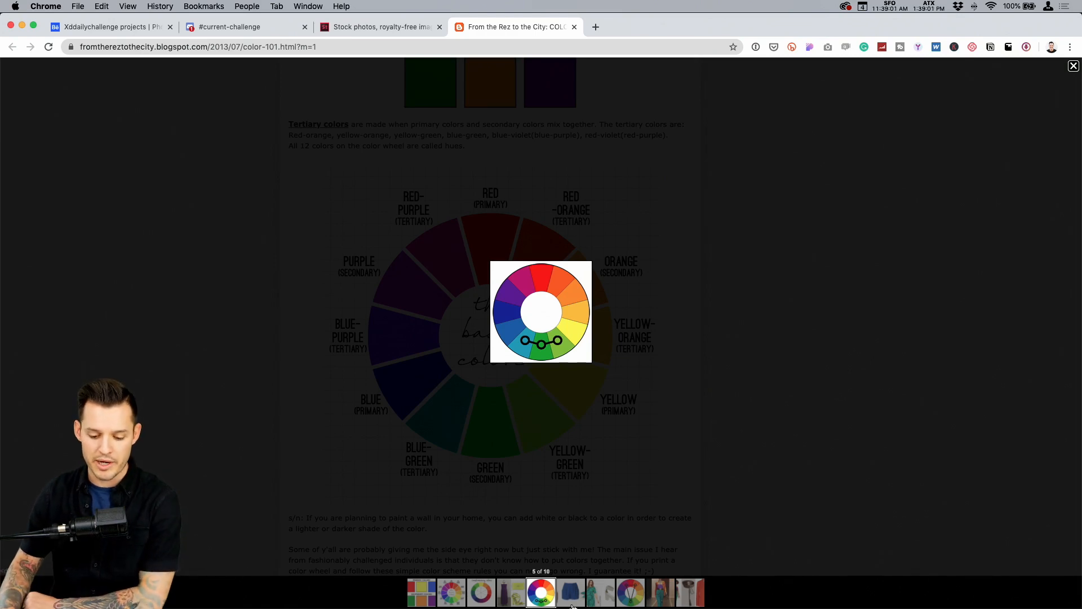
left_click(572, 602)
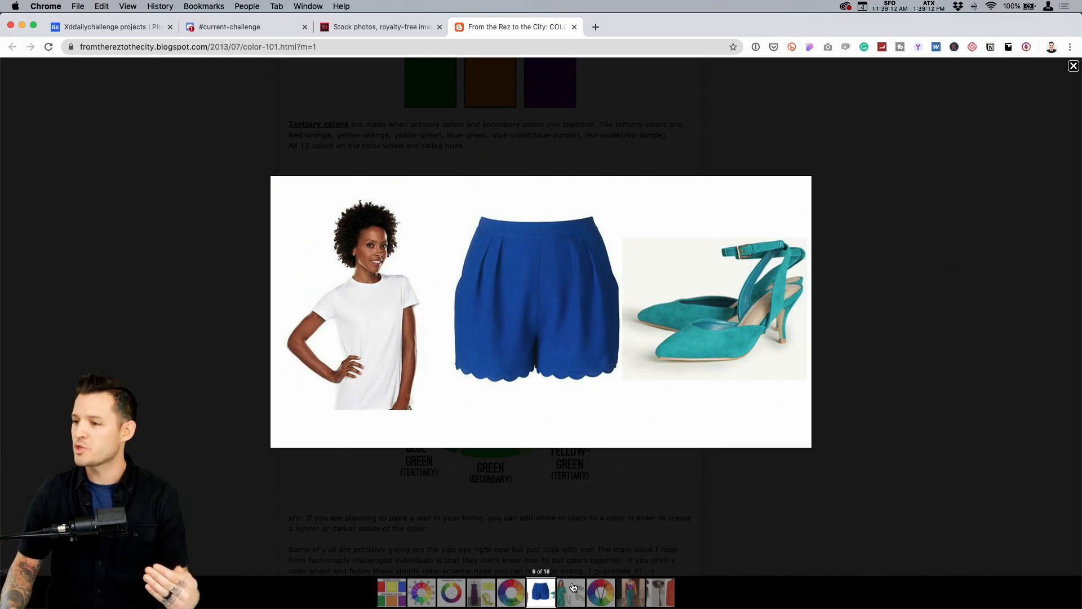
left_click(571, 589)
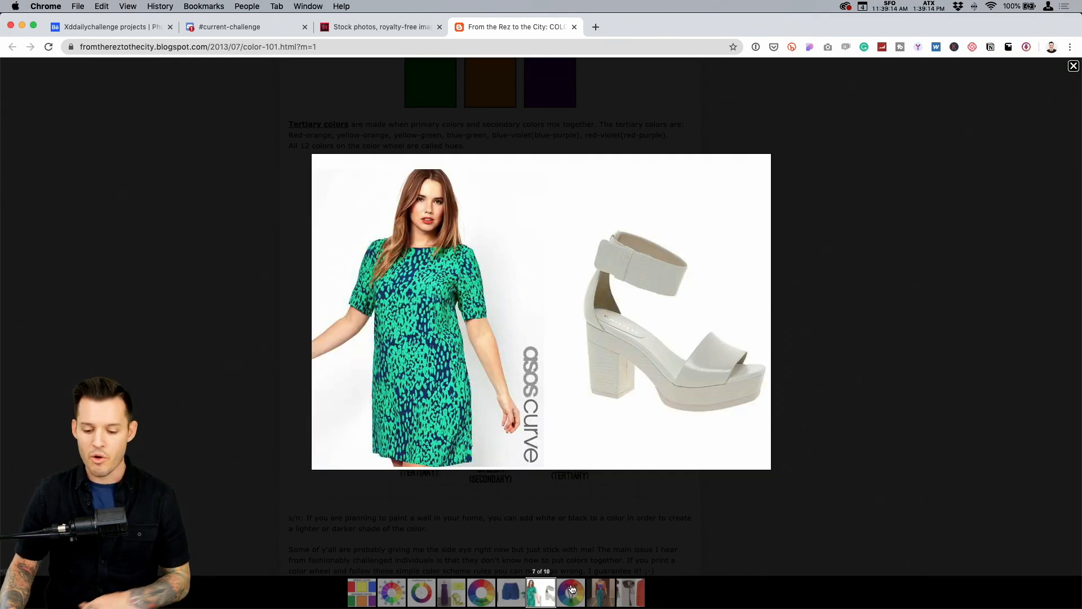
left_click(572, 590)
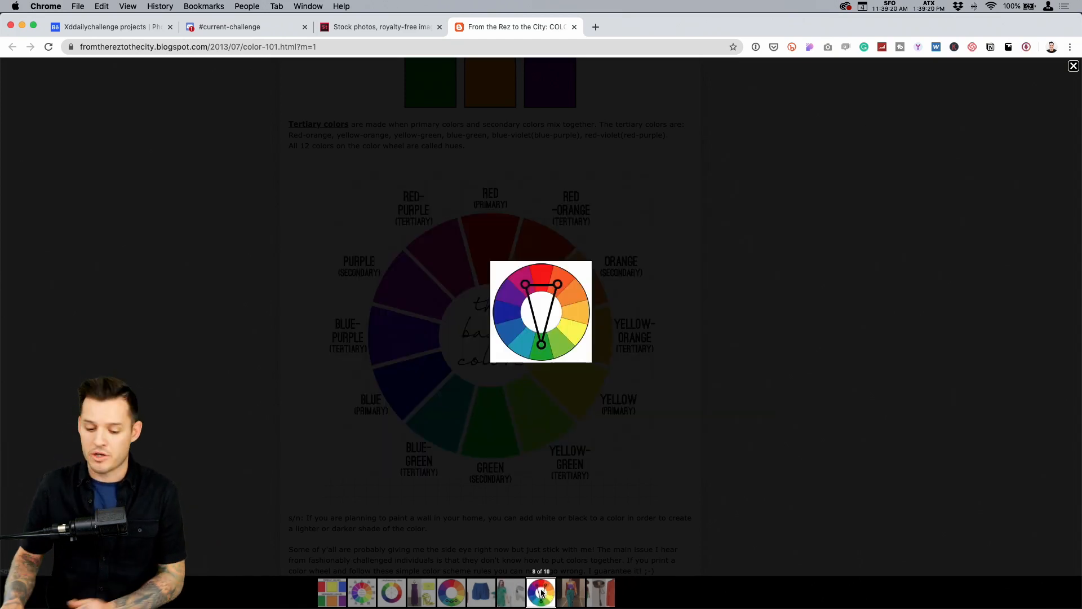
left_click(570, 598)
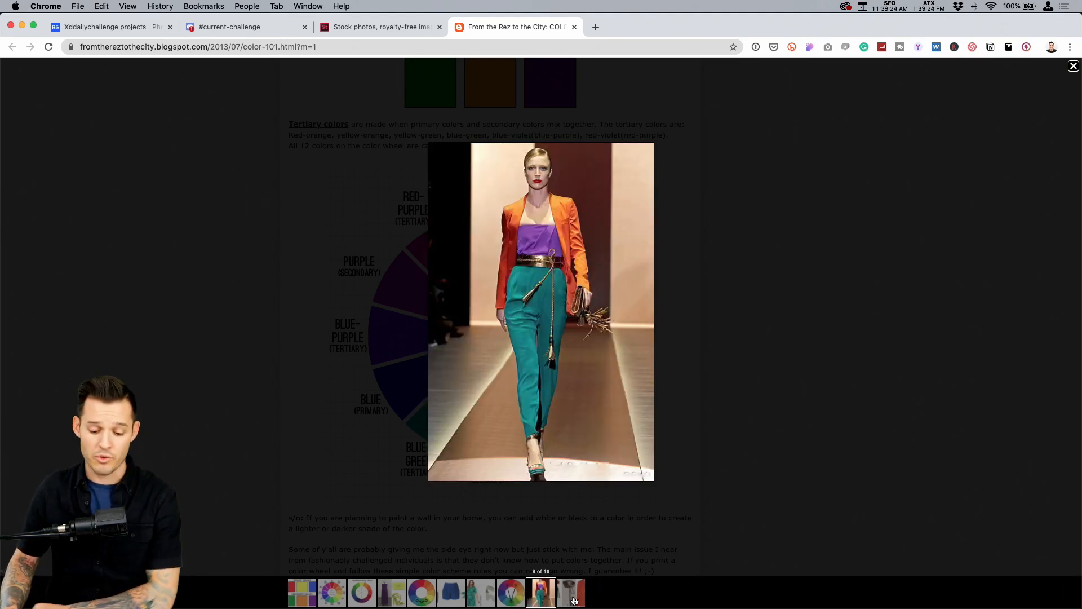
left_click(572, 598)
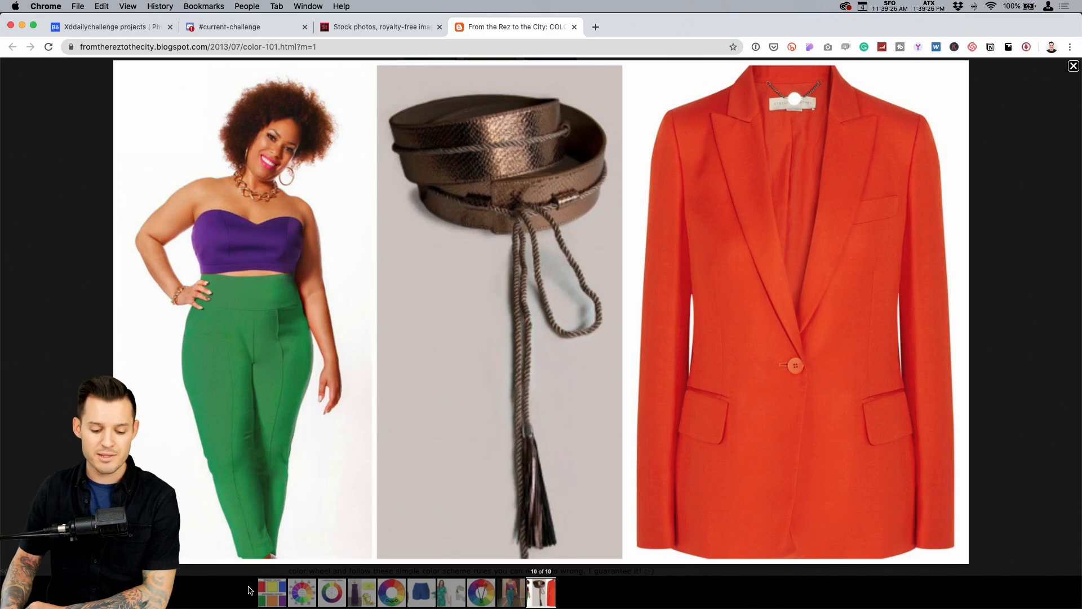
Switch back to Adobe XD, look through the installed plugins and open Color Ranger v2
key("super+Tab")
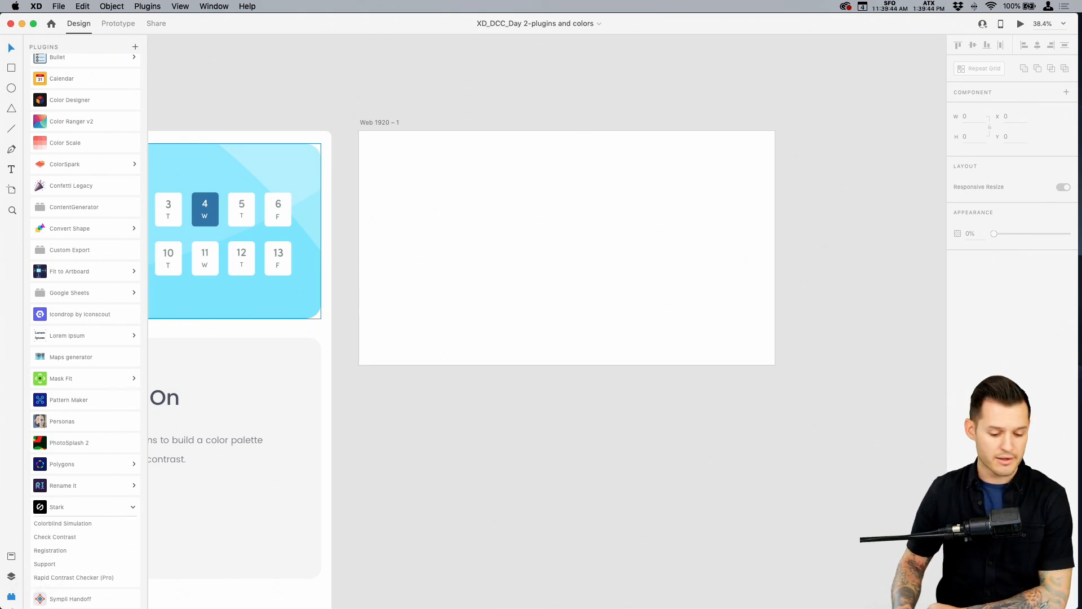
scroll(111, 334, "down", 2)
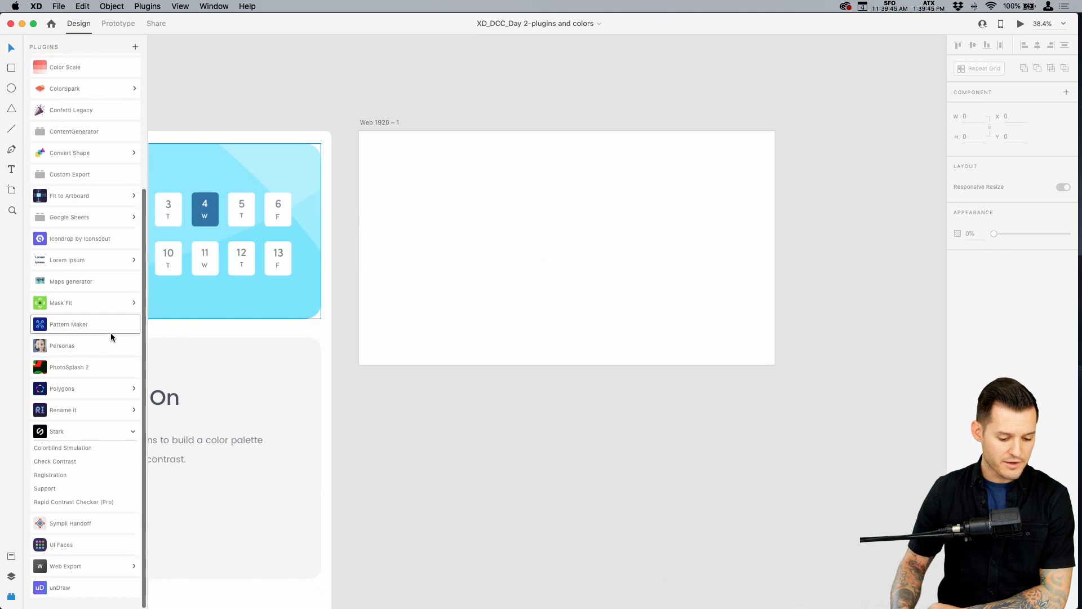
scroll(107, 328, "up", 5)
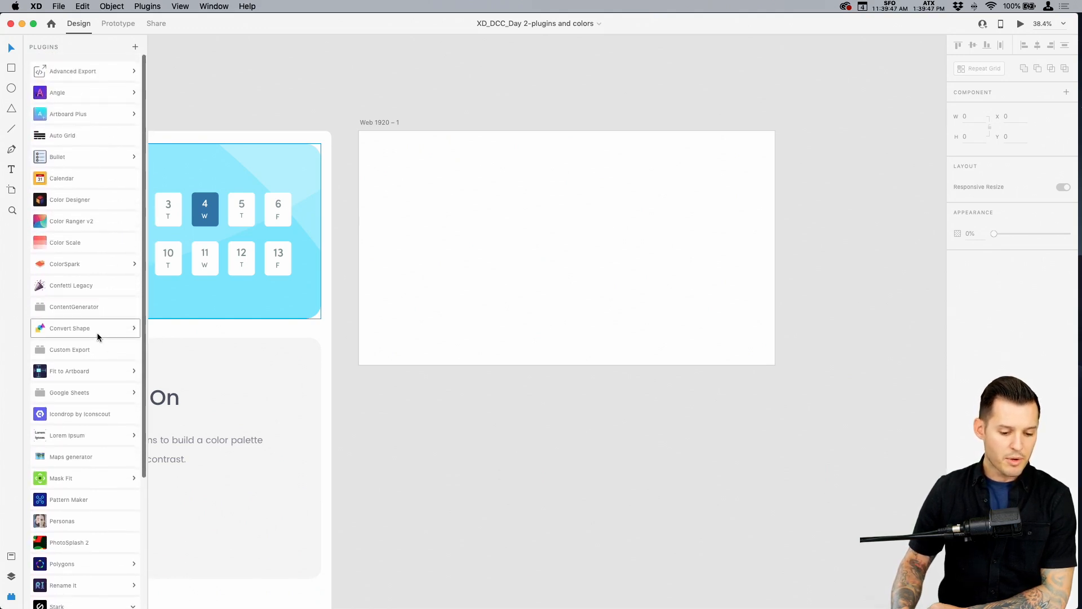
left_click(75, 223)
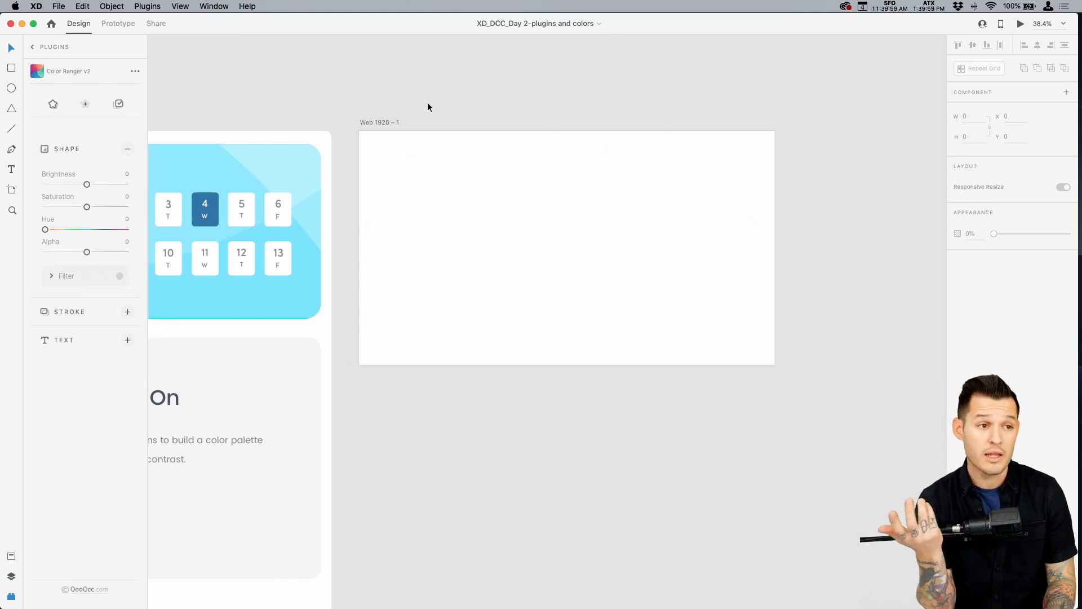
Narrow the XD window to uncover the image files on the desktop and preview person2.jpg and person1.jpg
left_click_drag(1079, 246, 1007, 245)
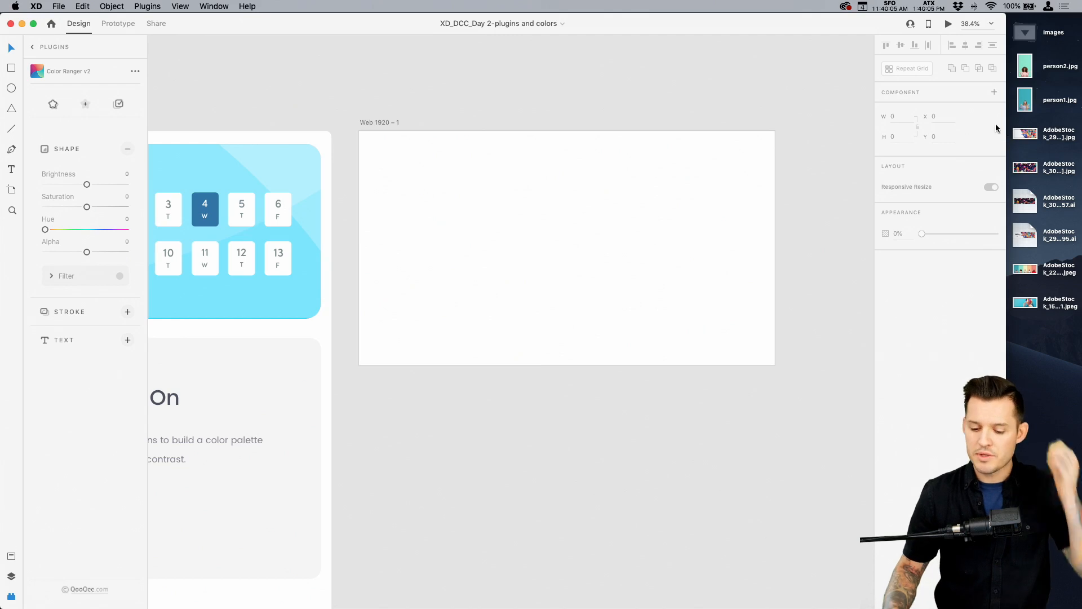
left_click(1027, 67)
key("space")
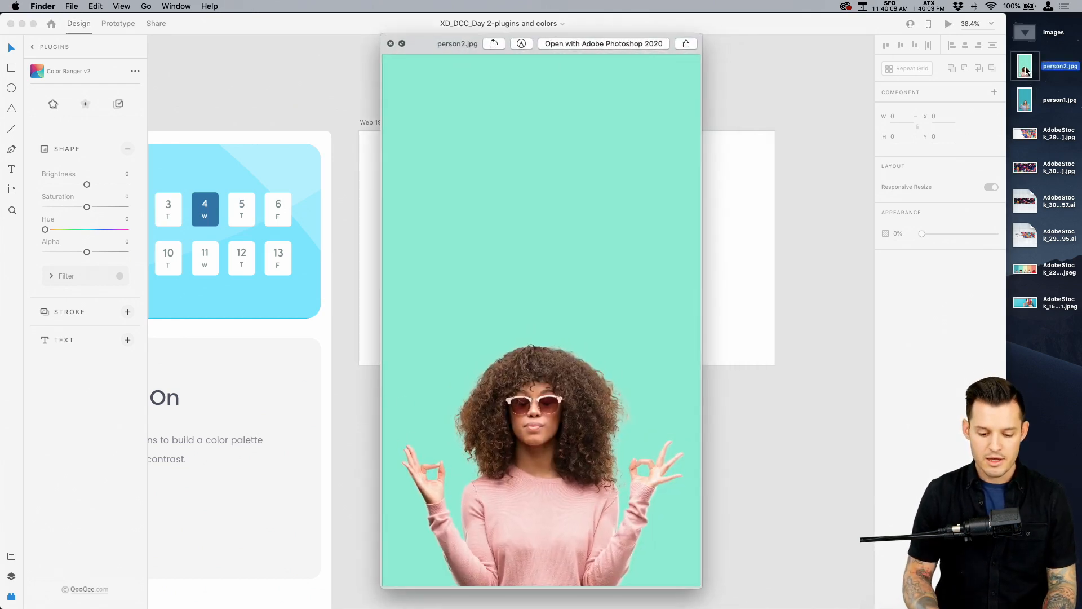
key("Down")
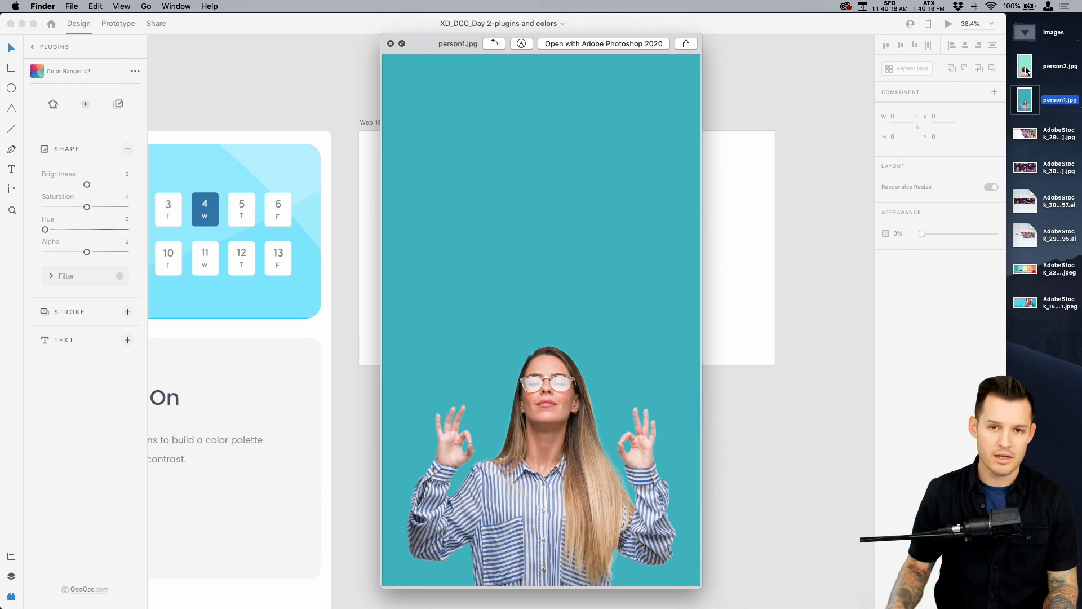
key("space")
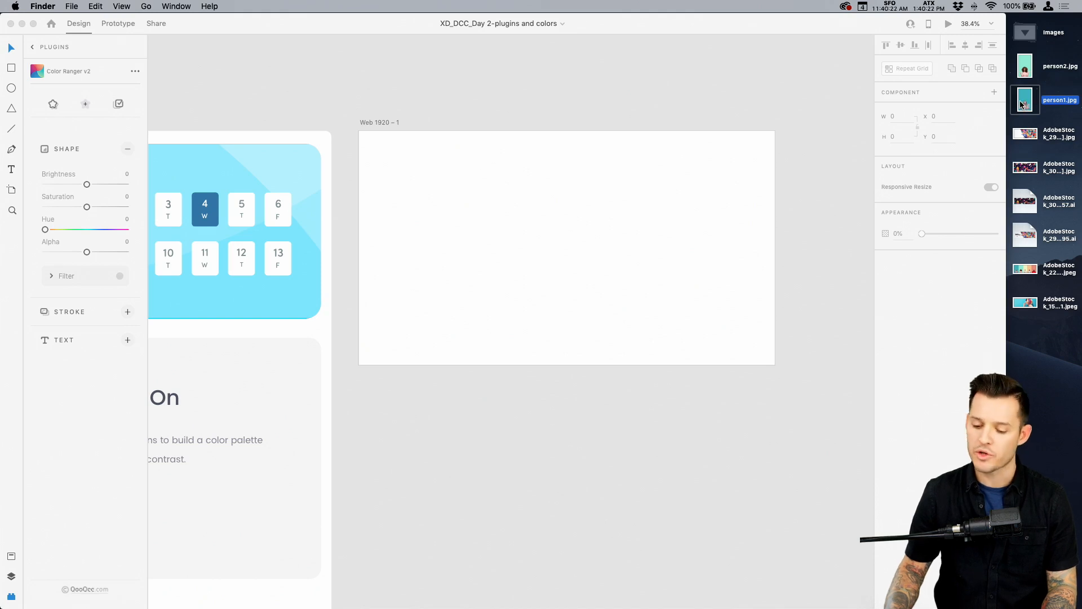
Place person2.jpg on the Web 1920 – 1 artboard and scale it to about 616 × 1029 along the artboard's right side
left_click_drag(1025, 67, 629, 256)
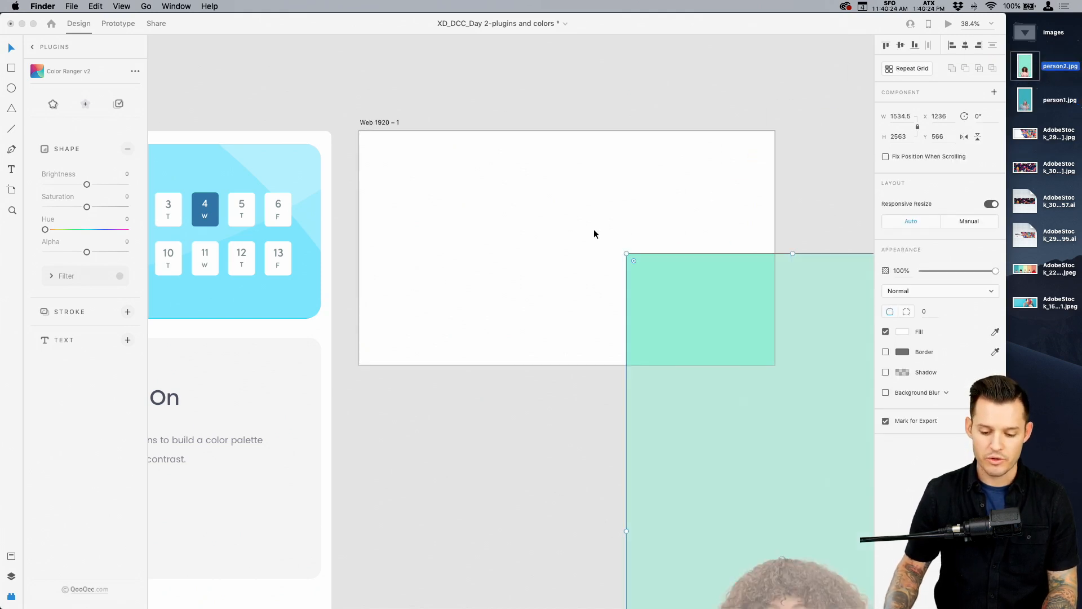
left_click_drag(696, 302, 537, 172)
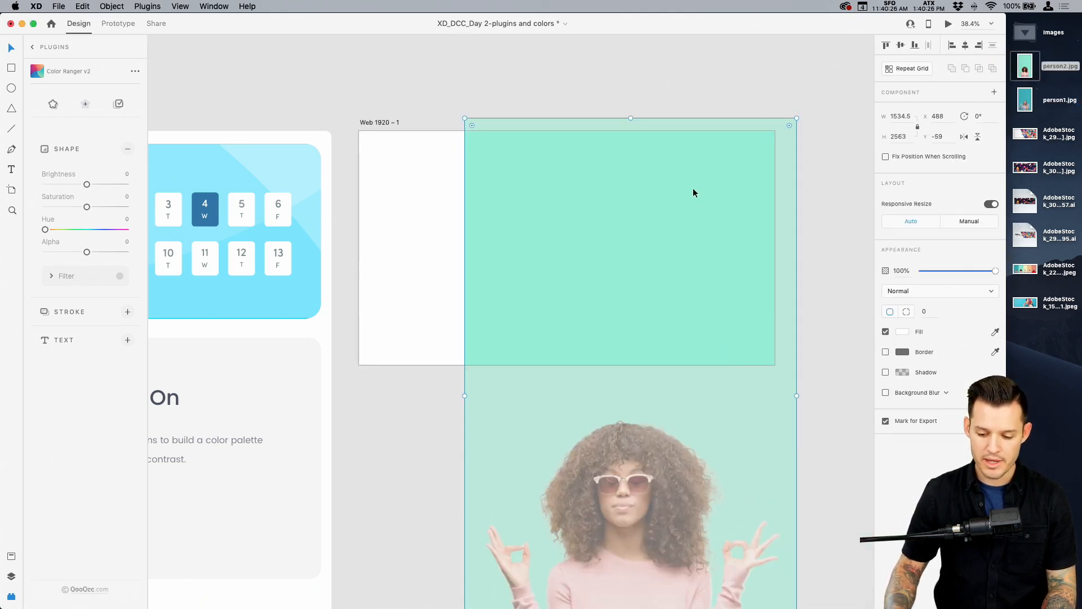
scroll(647, 217, "down", 1)
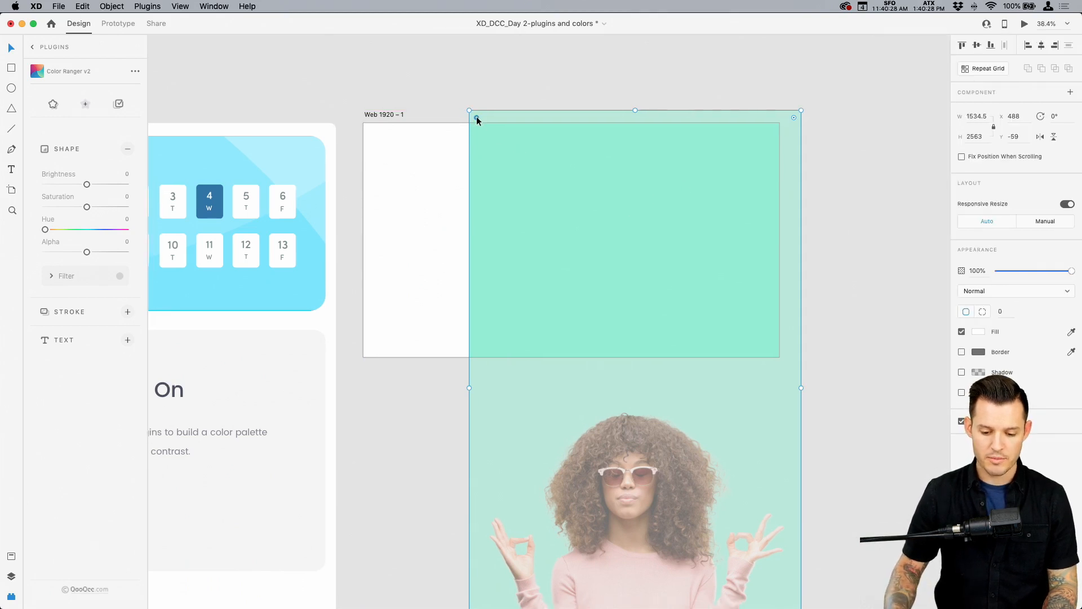
left_click_drag(470, 111, 568, 275)
left_click_drag(646, 343, 727, 201)
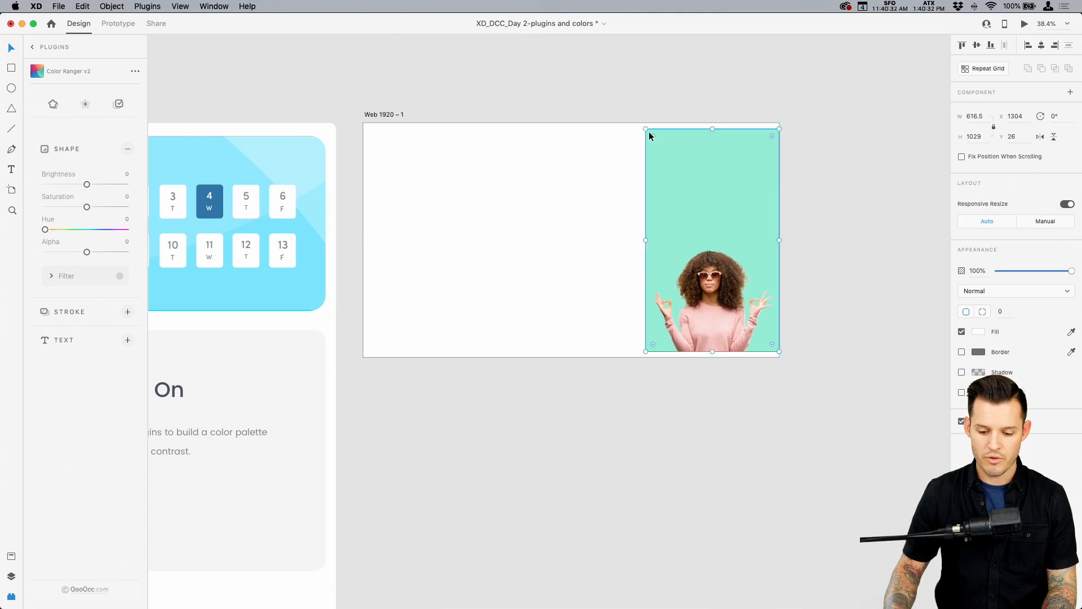
Enlarge the person2.jpg photo to about 1226 × 2049 and position it at about X 854, Y -910, overlapping the artboard's right and bottom edges
left_click_drag(639, 121, 607, 69)
left_click(841, 268)
key("super+equal")
left_click_drag(843, 262, 781, 341)
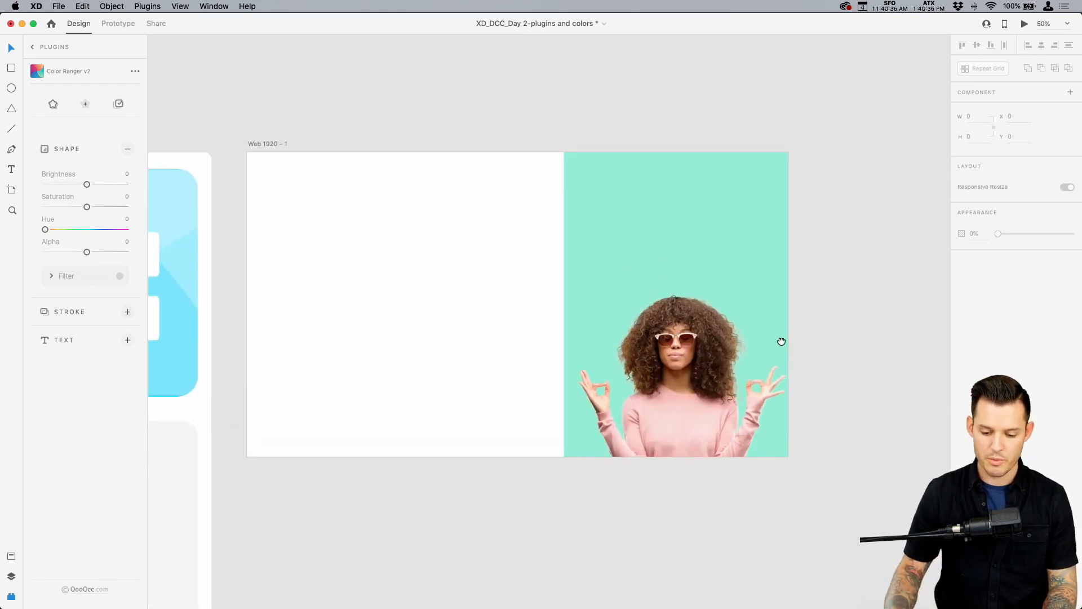
left_click(677, 347)
left_click_drag(797, 83, 908, 36)
left_click_drag(726, 427, 650, 427)
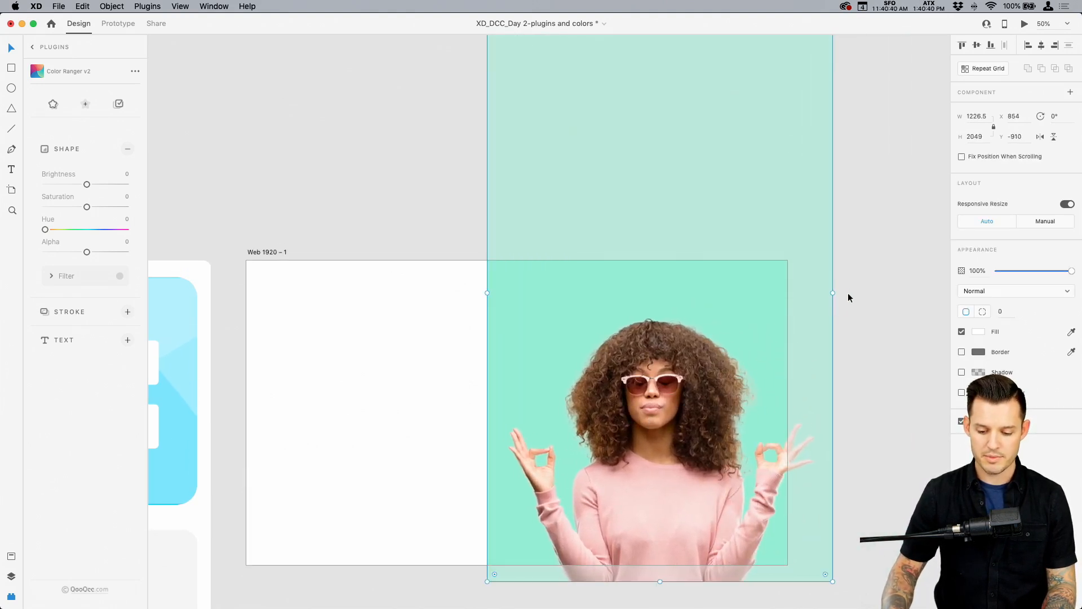
Draw a rectangle about 1076 × 1135 over the artboard's empty left side and fill it with mint green sampled from the photo's background
left_click(519, 232)
key("r")
left_click_drag(537, 250, 237, 575)
key("v")
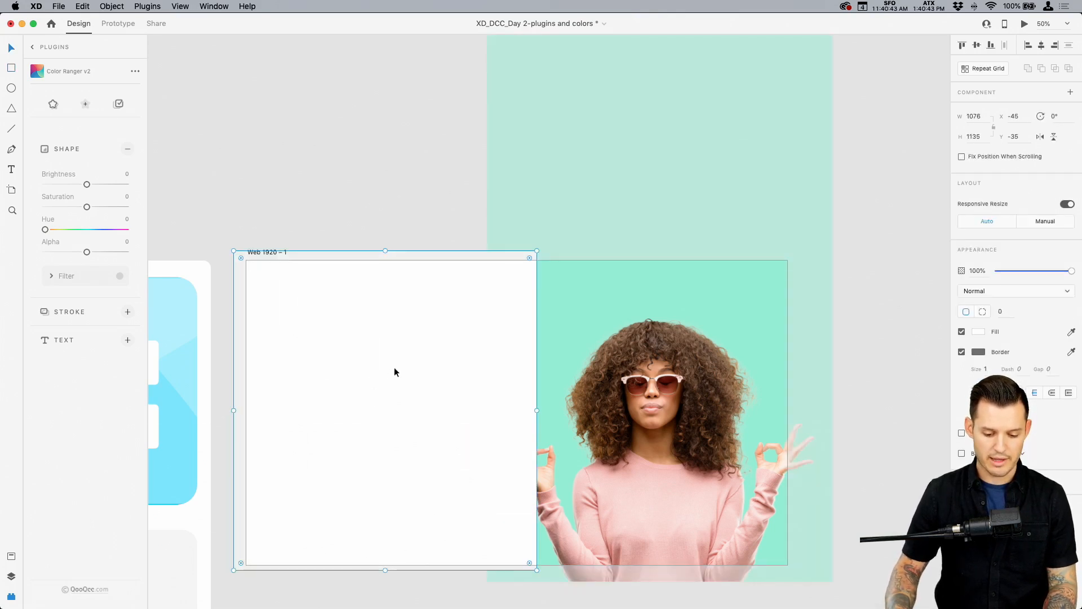
left_click(981, 332)
left_click(1071, 332)
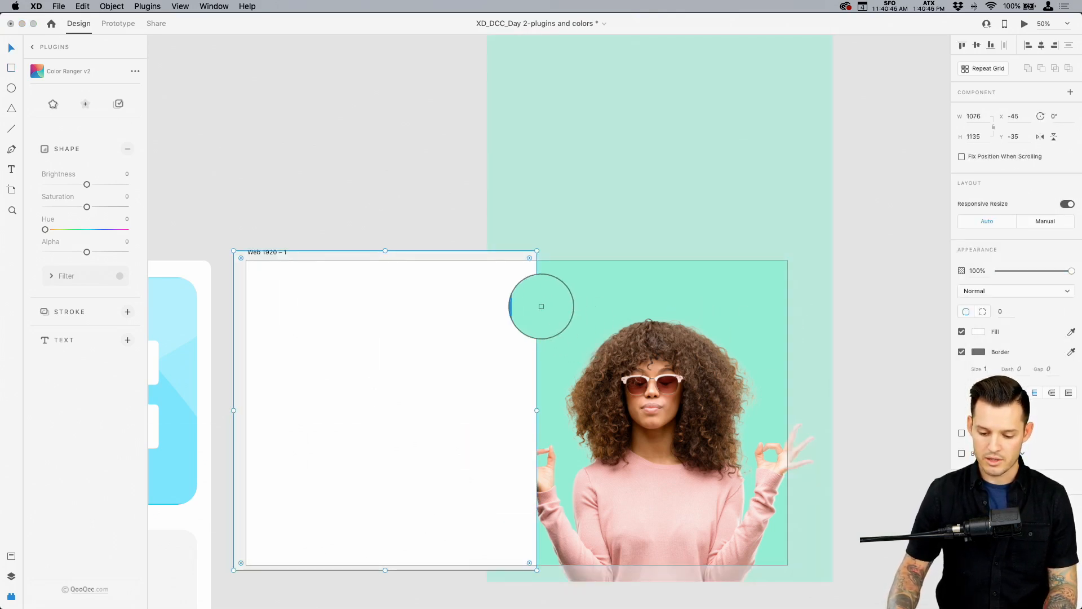
left_click(587, 305)
left_click(847, 258)
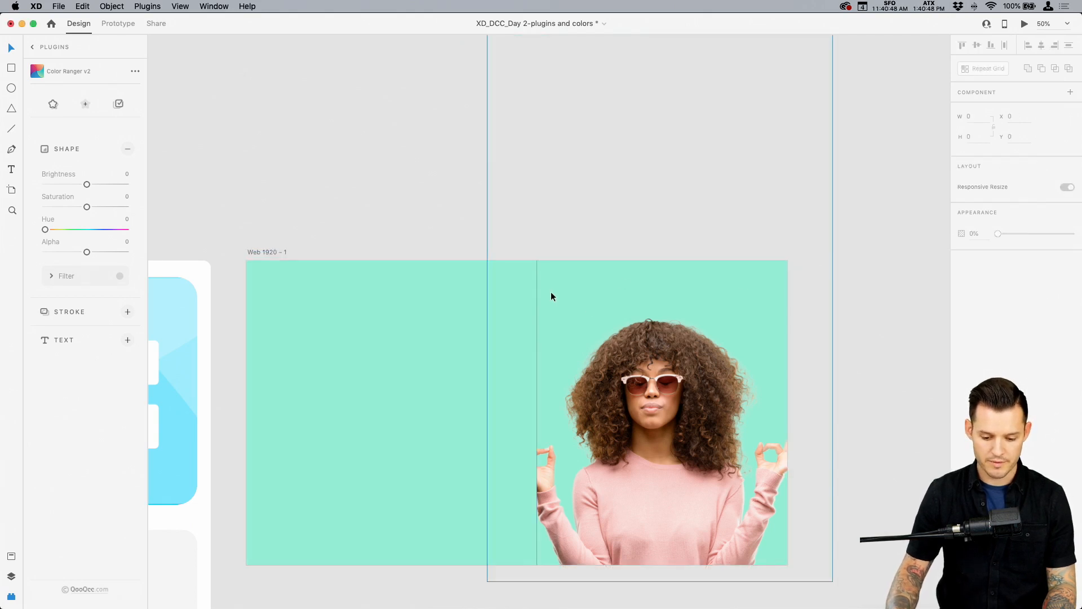
Remove the mint rectangle's border, then group the rectangle with the photo and show the group among the artboard's layers
left_click(461, 317)
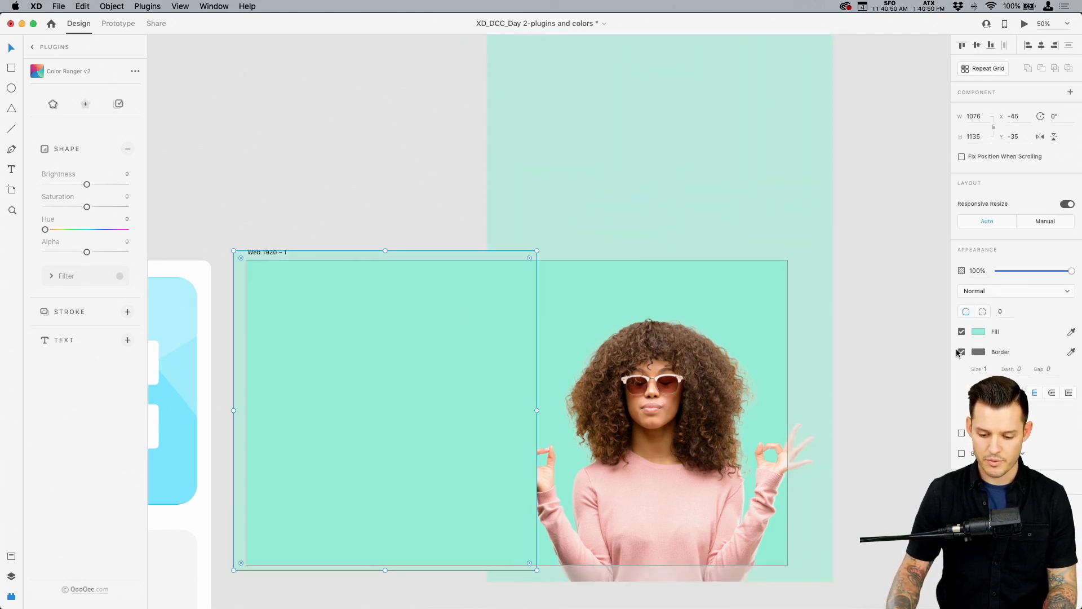
left_click(415, 442)
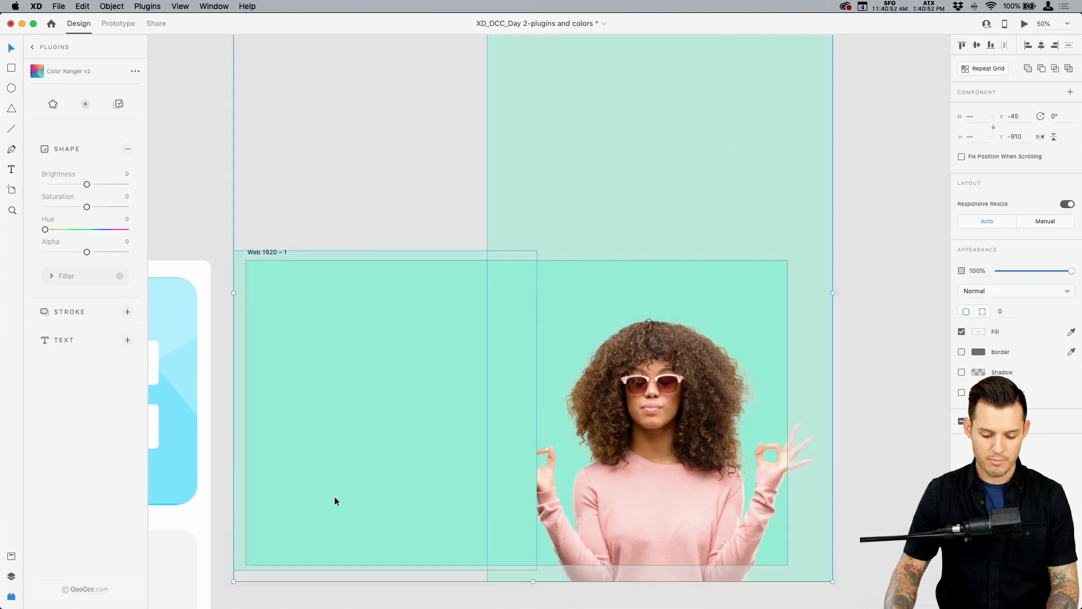
left_click(11, 576)
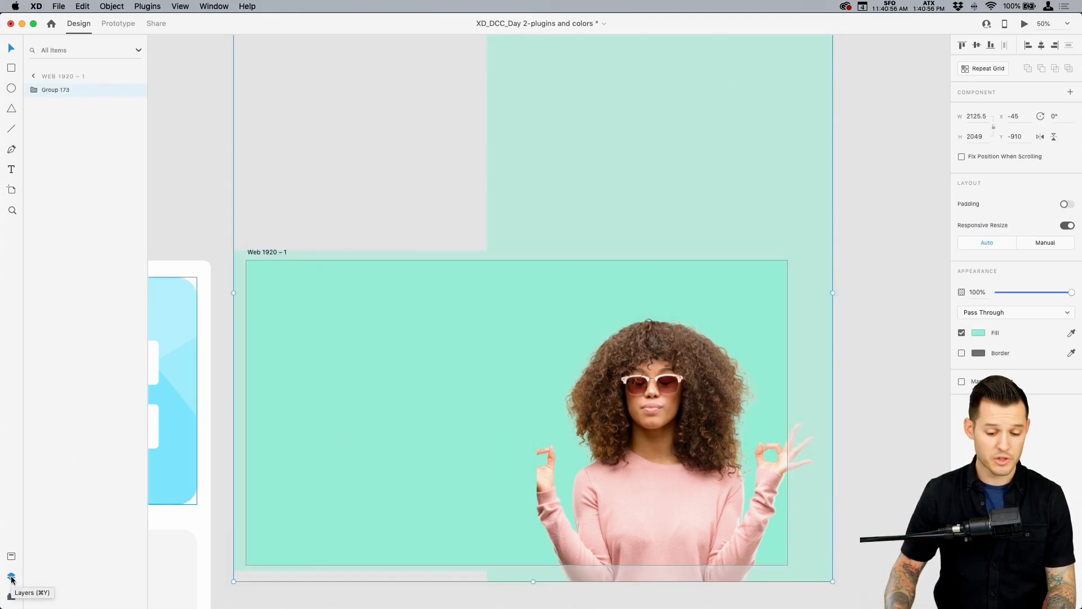
Rename the selected photo-and-rectangle group as bg and lock it
double_click(58, 89)
type("bg")
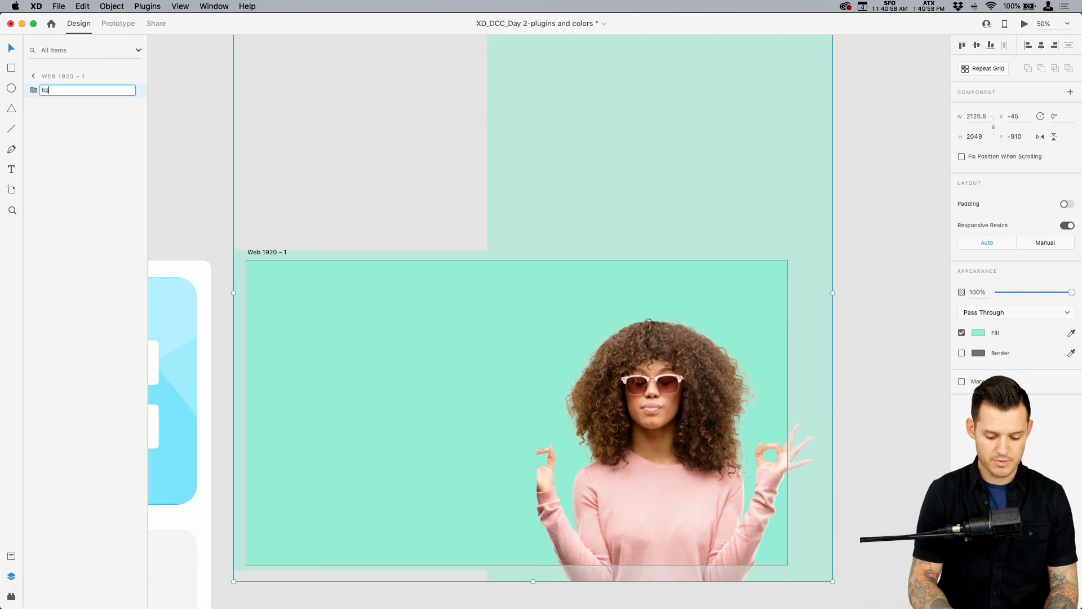
key("Return")
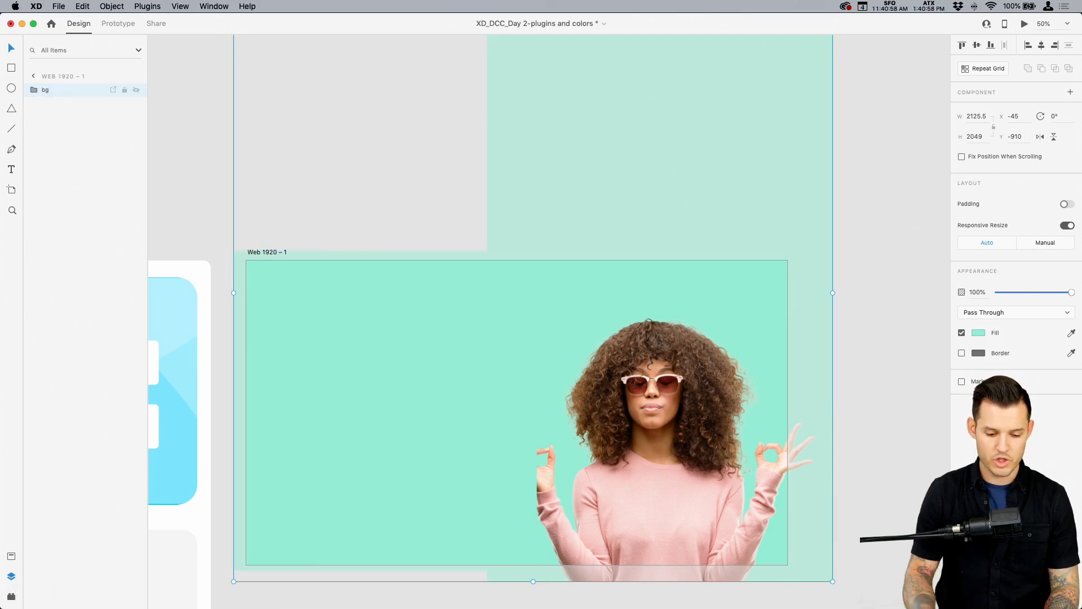
left_click(124, 90)
left_click(182, 136)
scroll(526, 159, "down", 4)
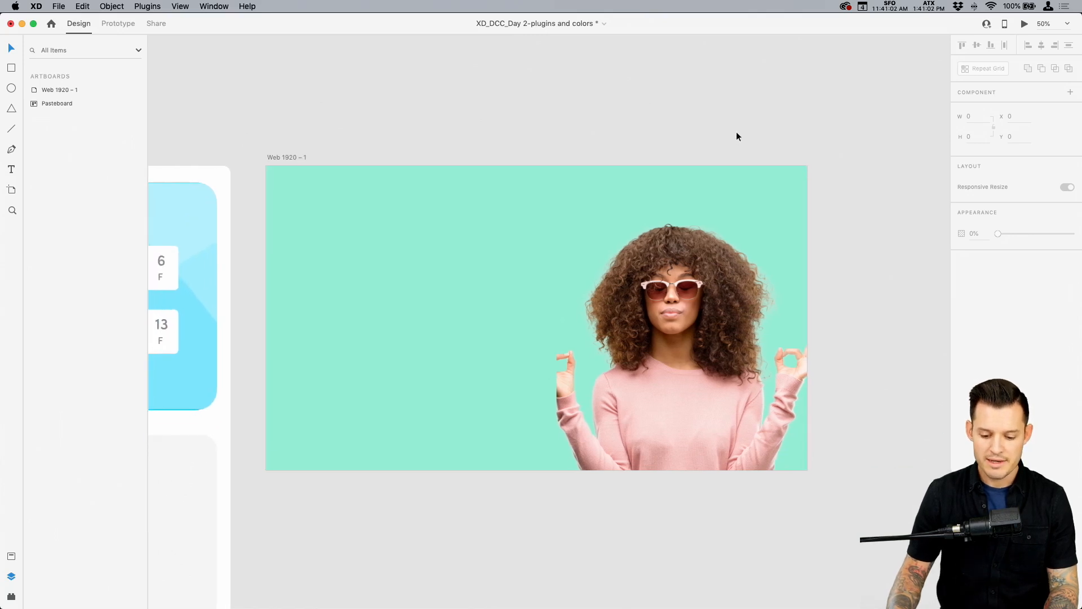
Expand the bg group and move its mint rectangle behind the person2 photo so it no longer covers the hand
left_click(515, 323)
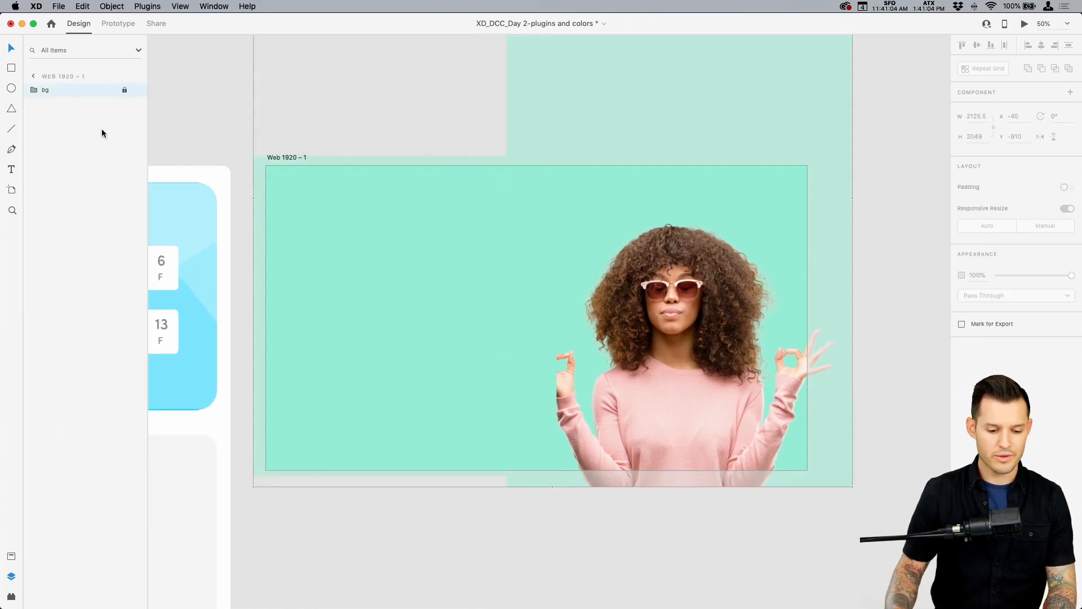
left_click(36, 92)
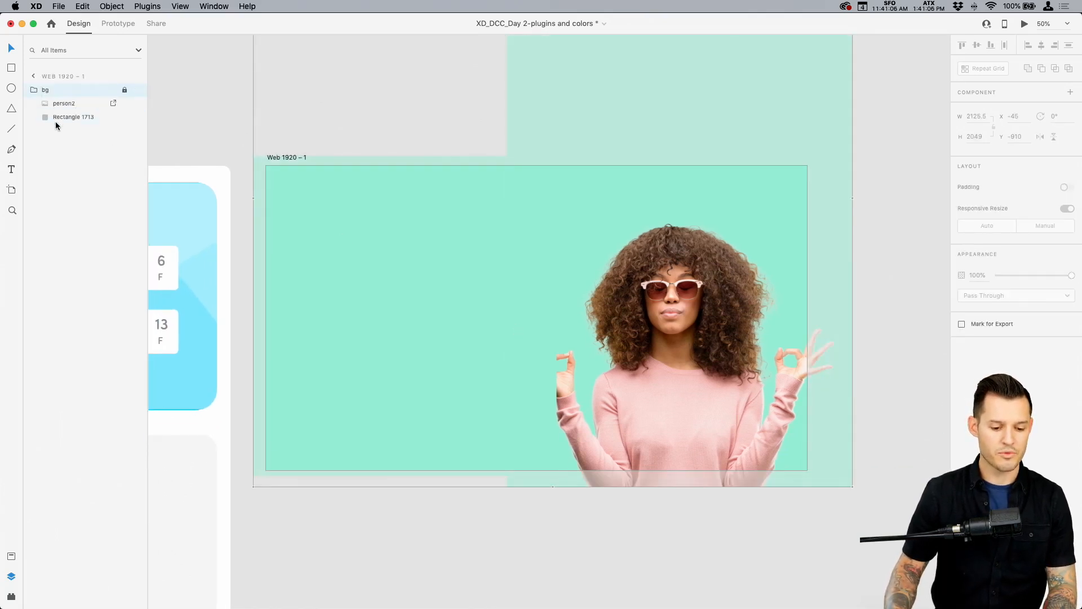
left_click(56, 117)
left_click(915, 288)
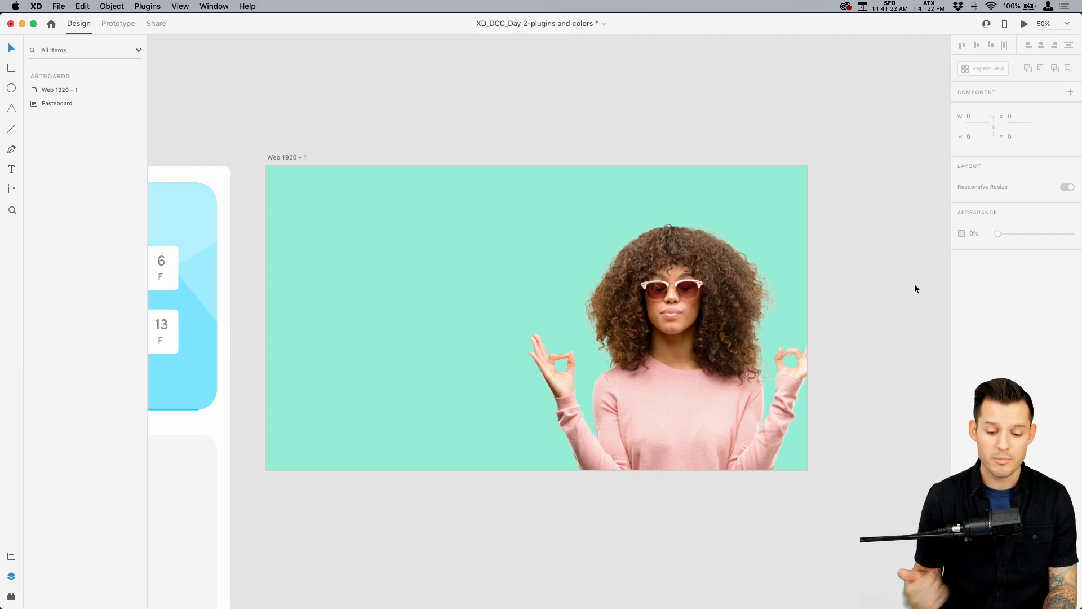
Switch to IconJar and place the crystal raw icon from the Line icon set on the artboard's upper-left area
key("super+equal")
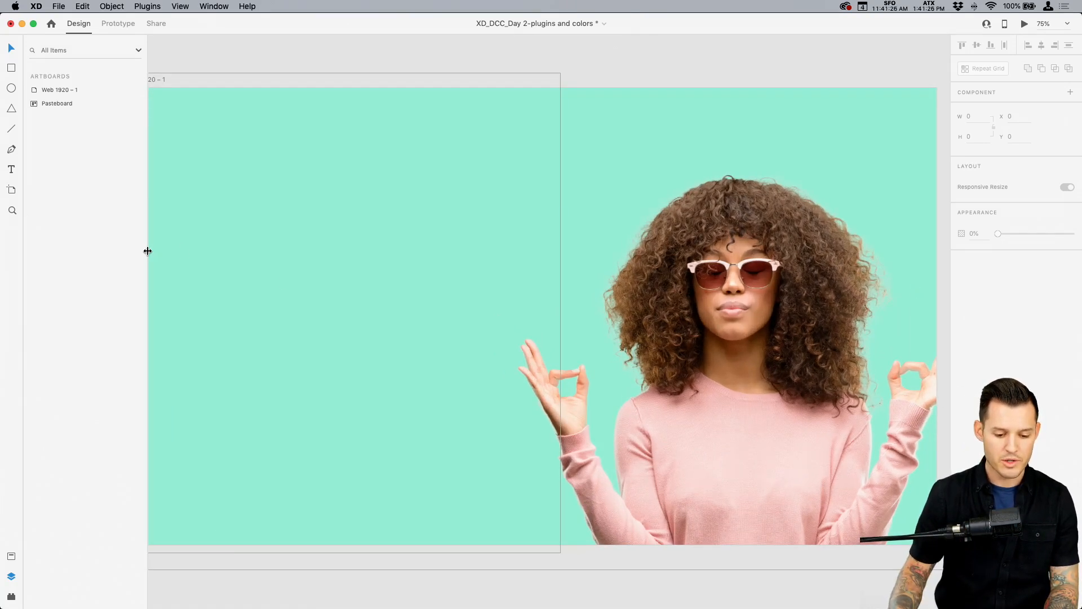
left_click_drag(148, 252, 133, 251)
left_click_drag(242, 245, 304, 253)
key("super+Tab")
key("super+Tab")
key("super+Tab")
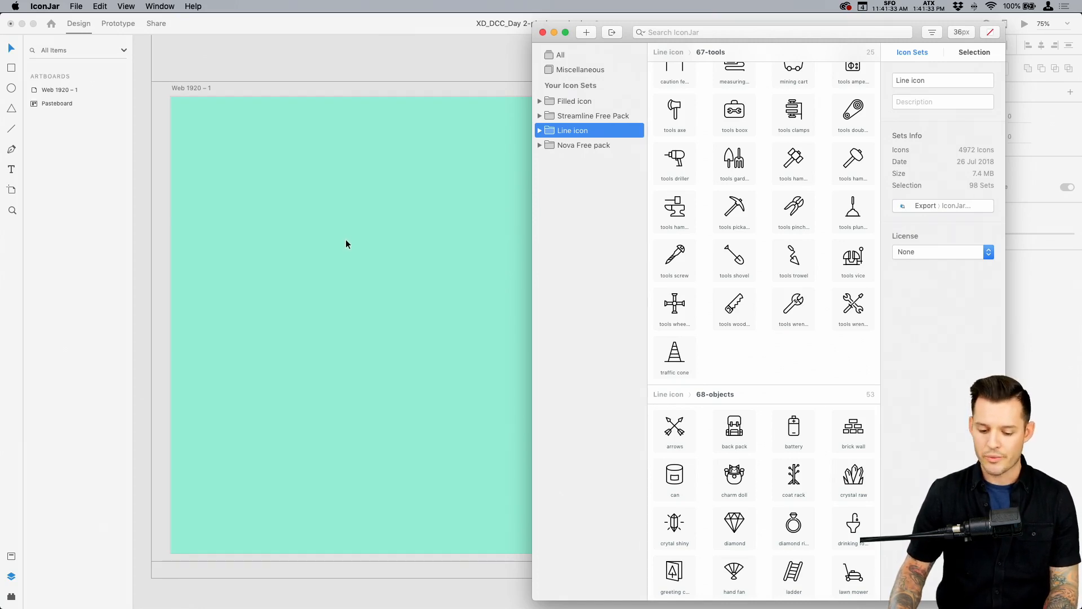
scroll(751, 316, "down", 6)
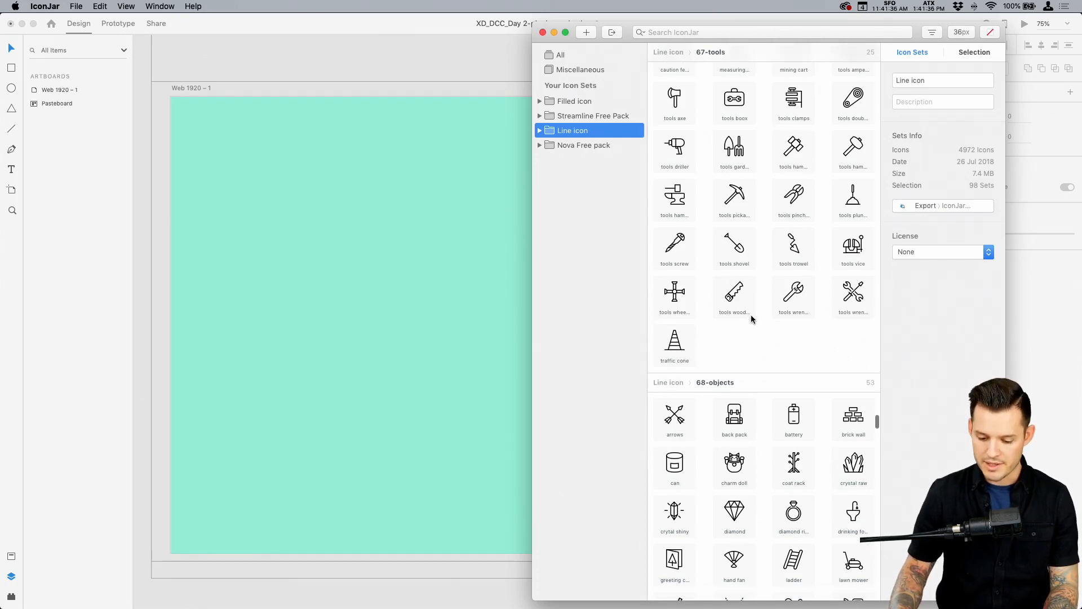
left_click_drag(853, 299, 292, 167)
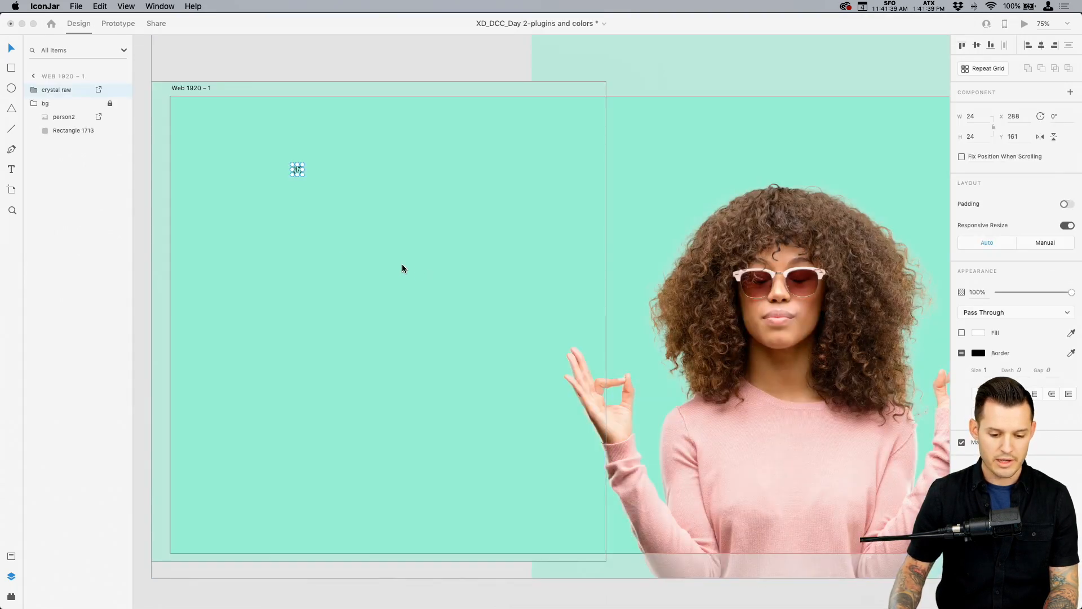
Enlarge the crystal raw icon to about 51 × 51 and position it at about X 96, Y 48 on the artboard
left_click(149, 98)
left_click(297, 169)
left_click_drag(300, 167, 233, 139)
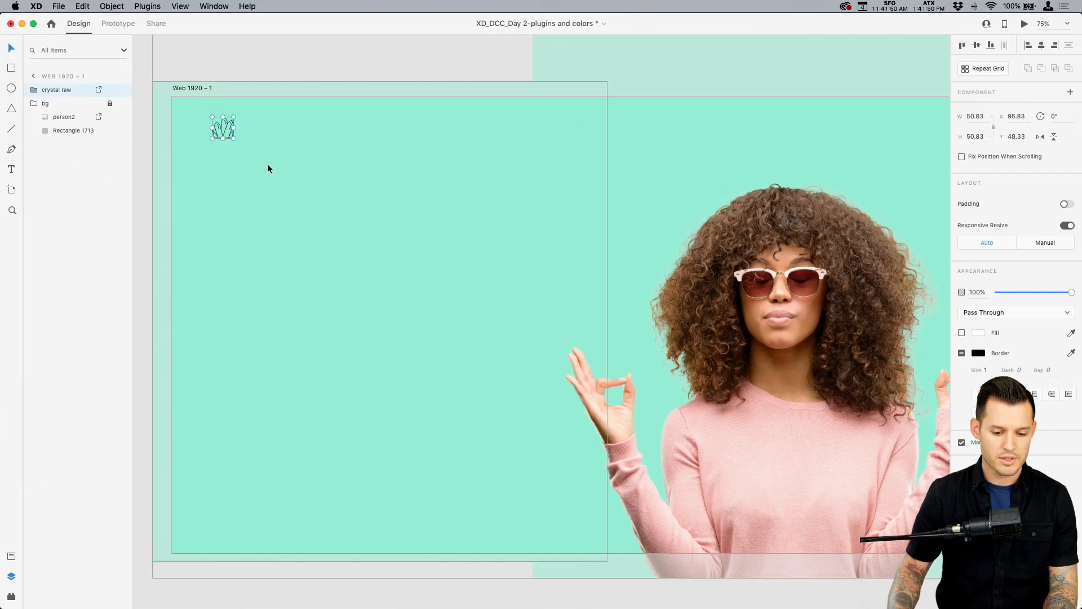
key("t")
left_click(269, 129)
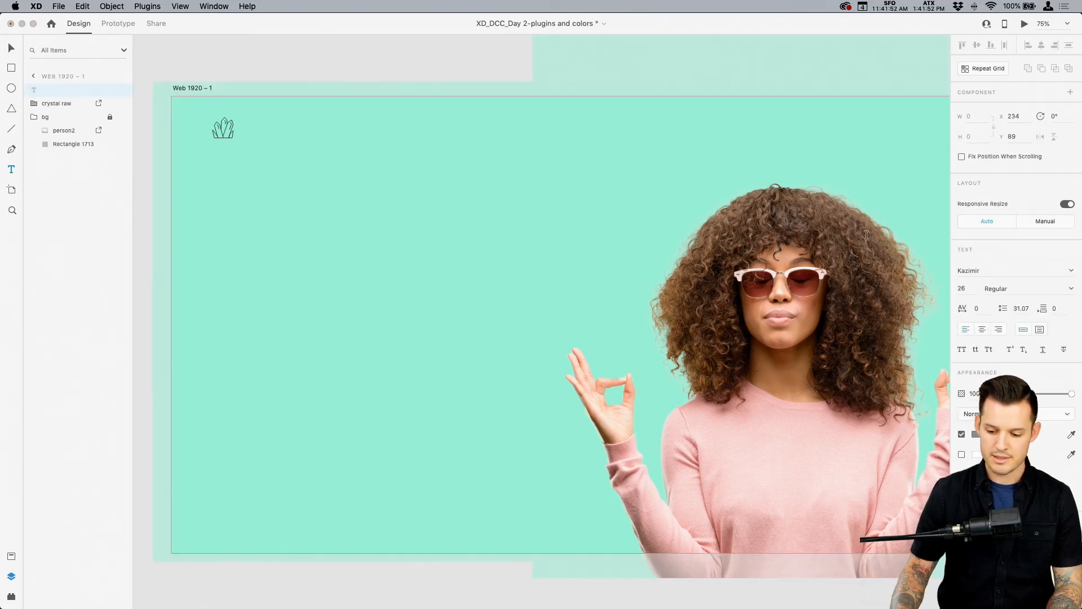
left_click(1071, 271)
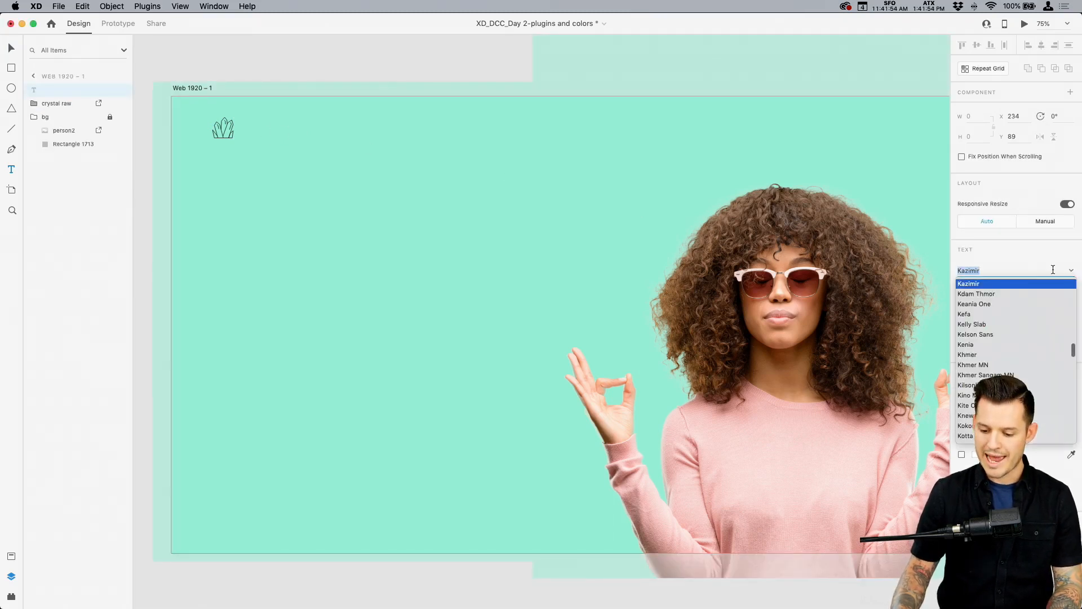
left_click(989, 314)
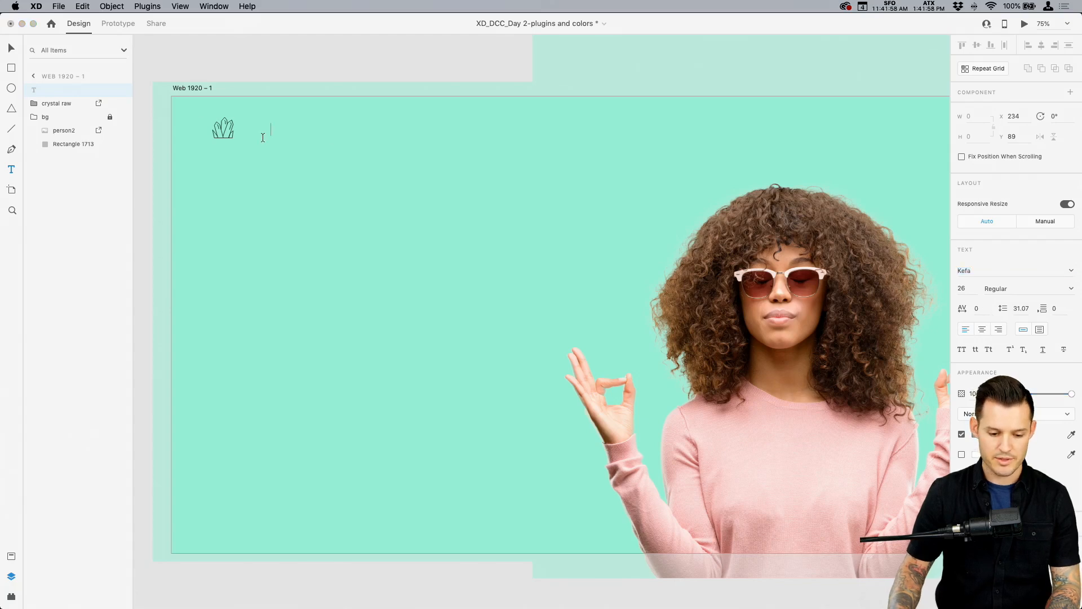
left_click_drag(287, 130, 288, 132)
type("Home")
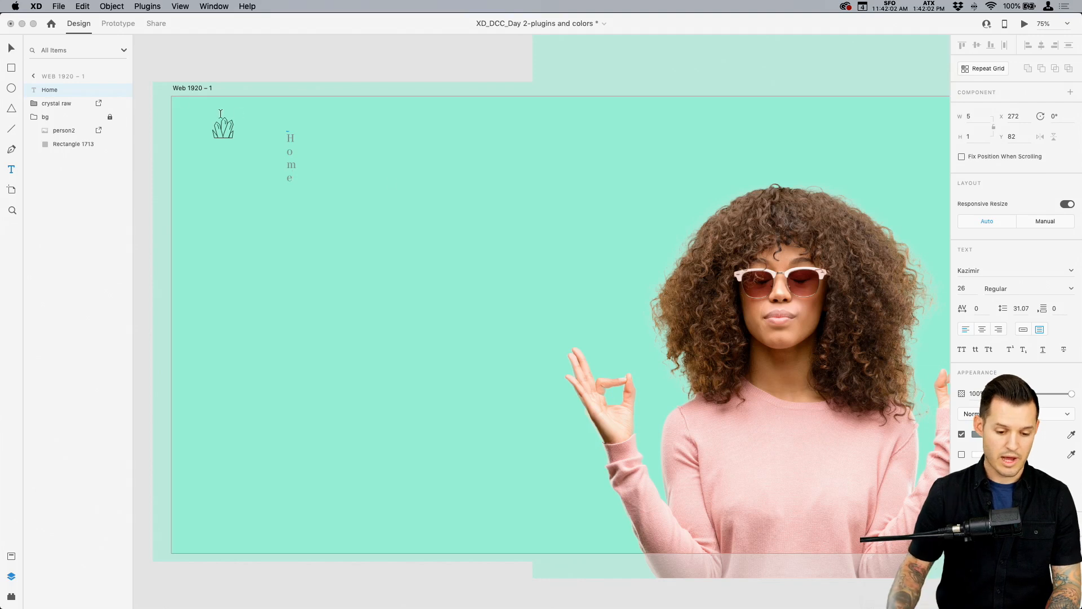
key("Escape")
key("z")
left_click_drag(166, 69, 417, 236)
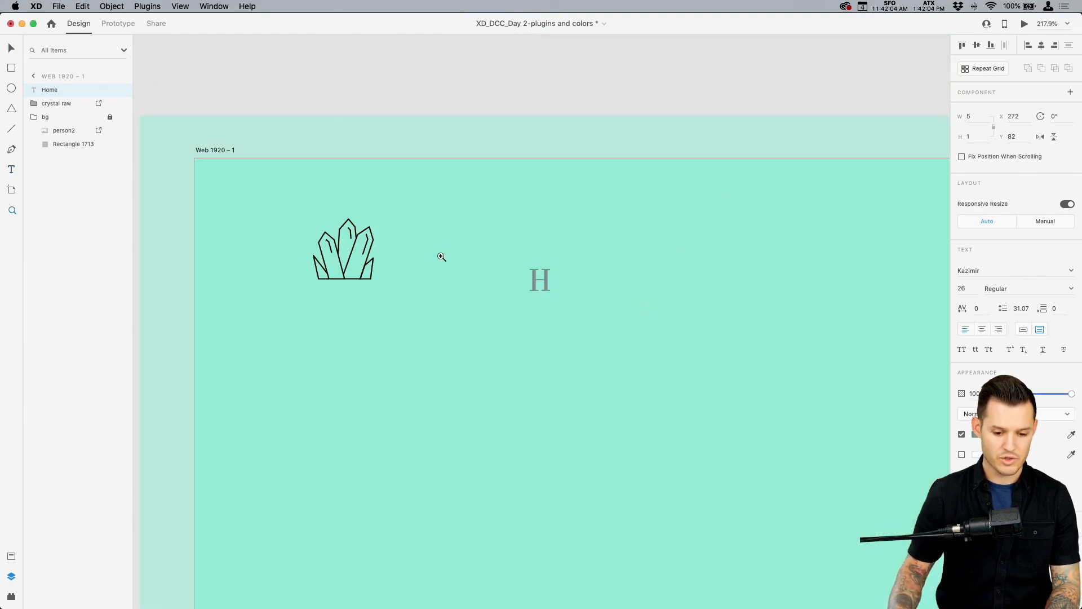
key("v")
left_click(536, 273)
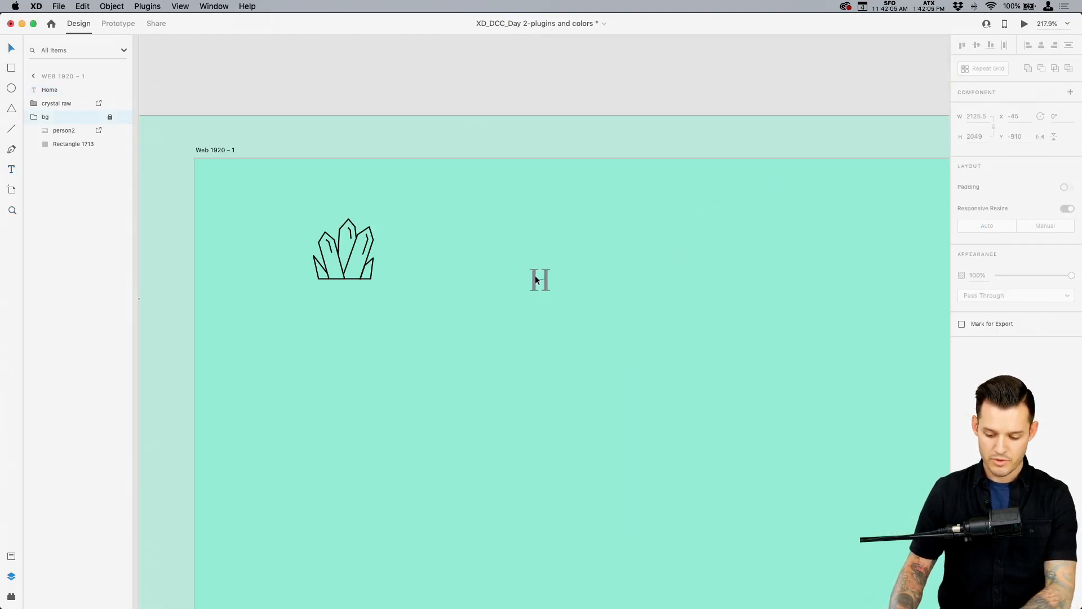
left_click(60, 90)
key("Delete")
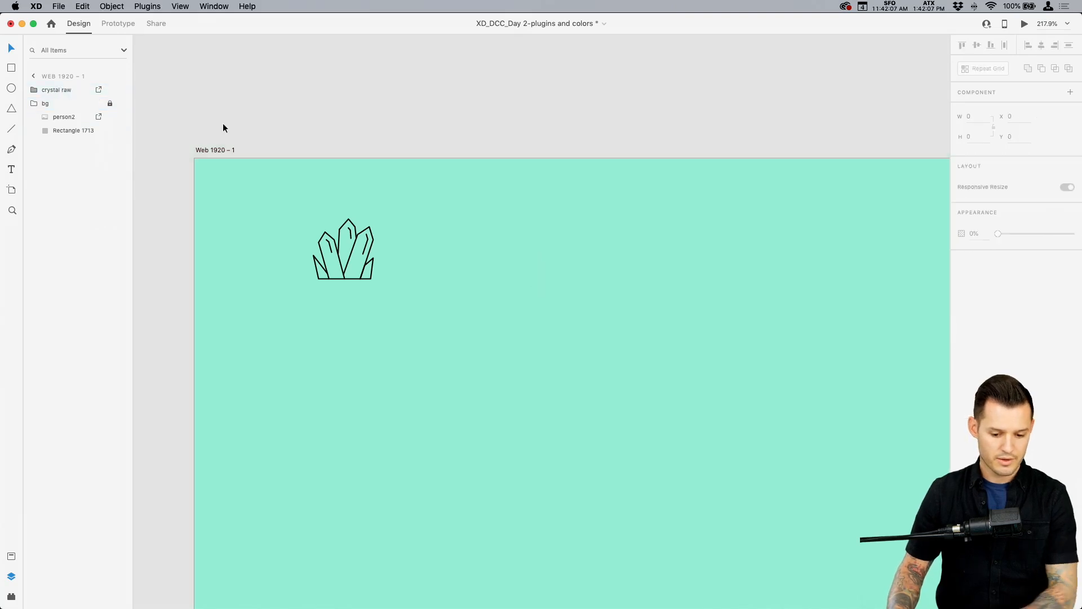
Draw a text area about 366 × 43 beside the crystal icon and enter the navigation items Home, About, Products and Contact, separated by three spaces
key("t")
left_click(587, 284)
left_click_drag(444, 227, 893, 277)
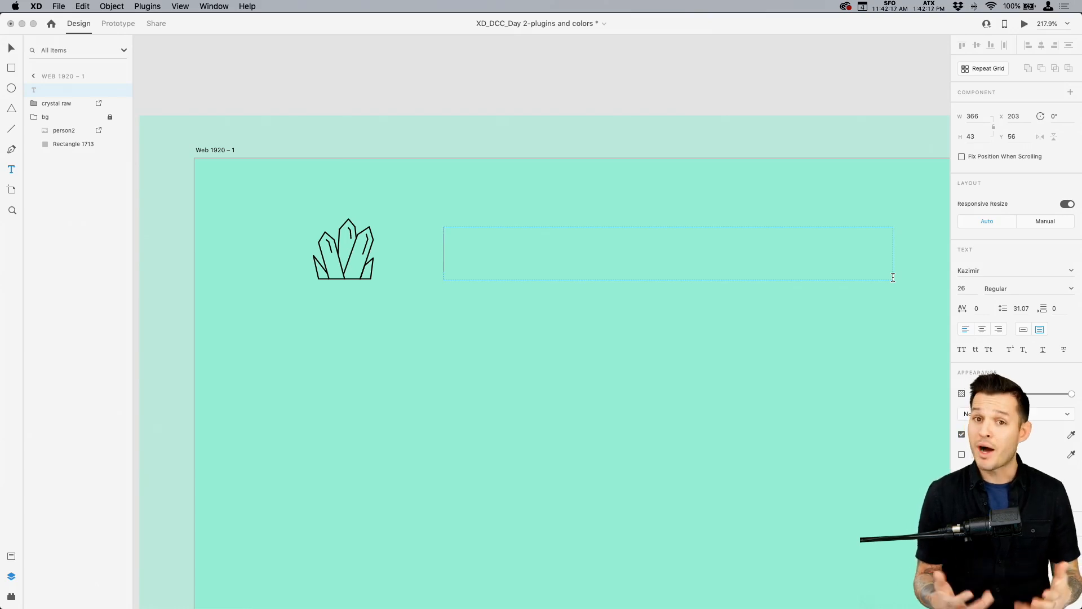
type("Home")
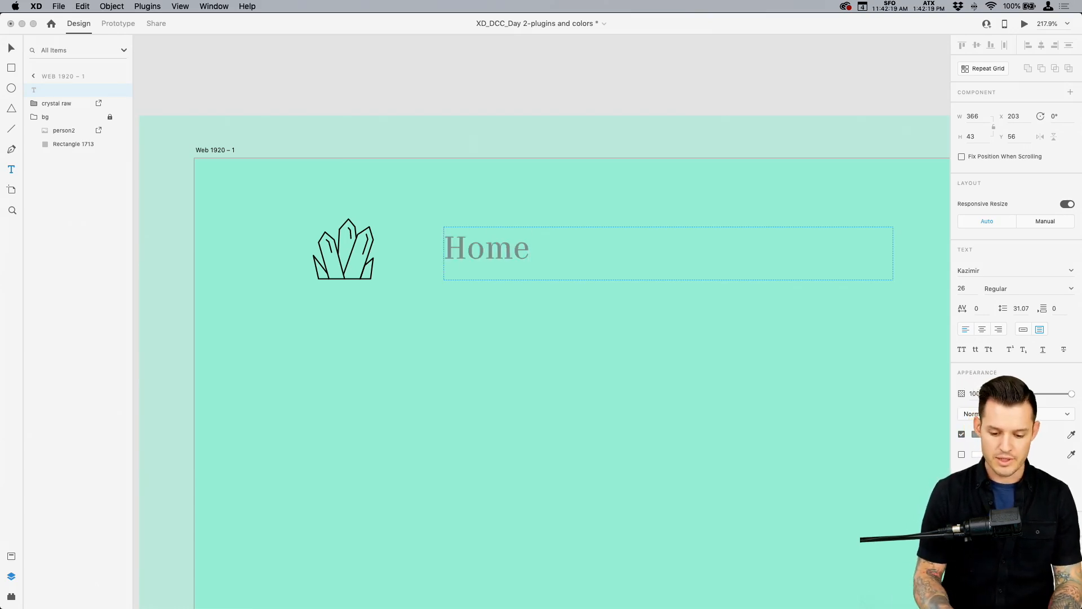
type("   About")
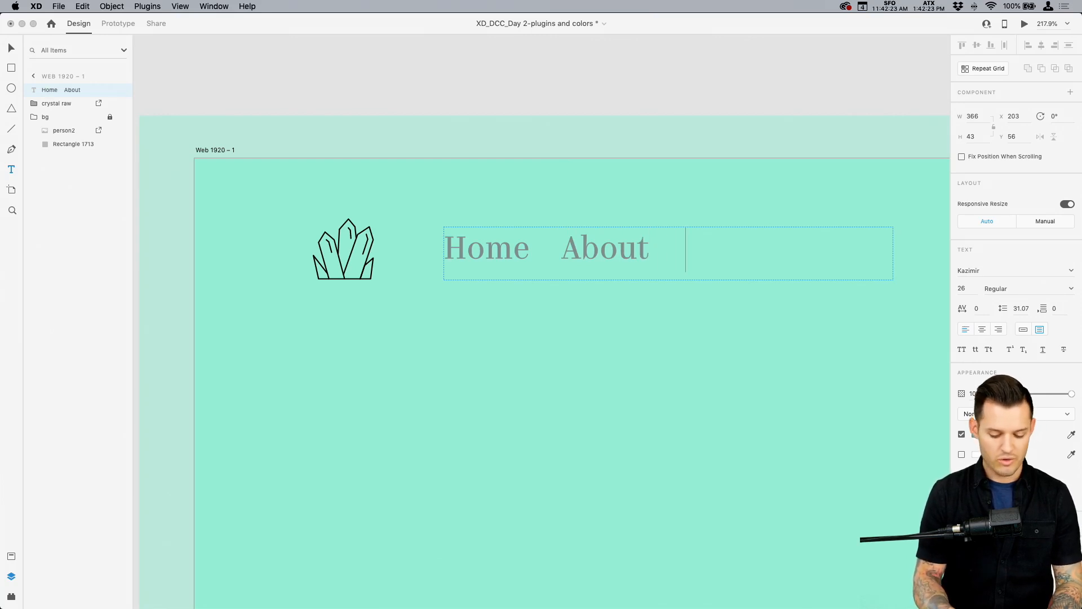
type("   Products")
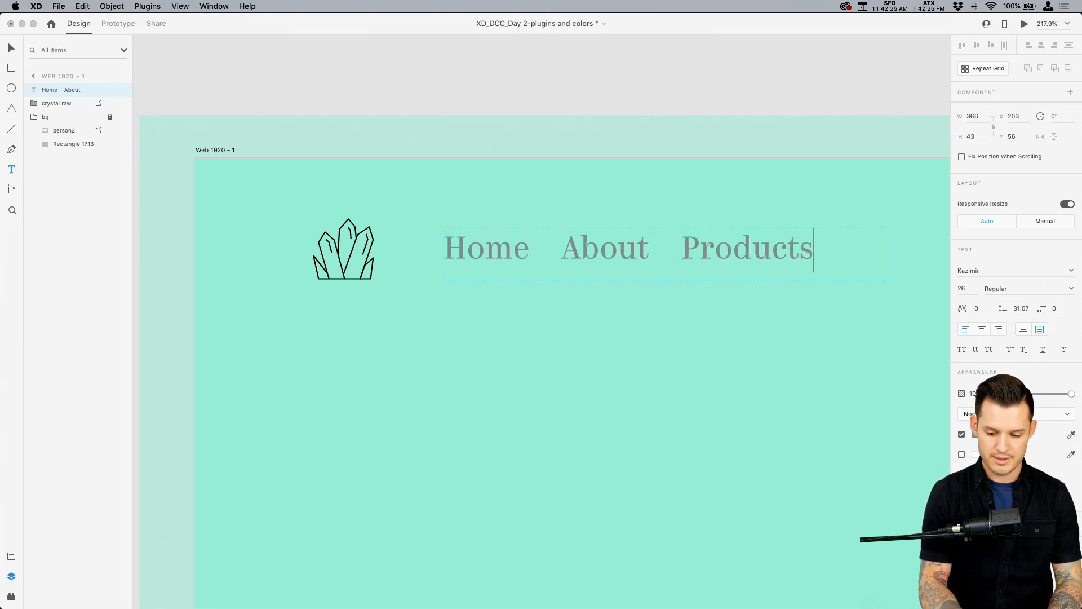
type("   Contact")
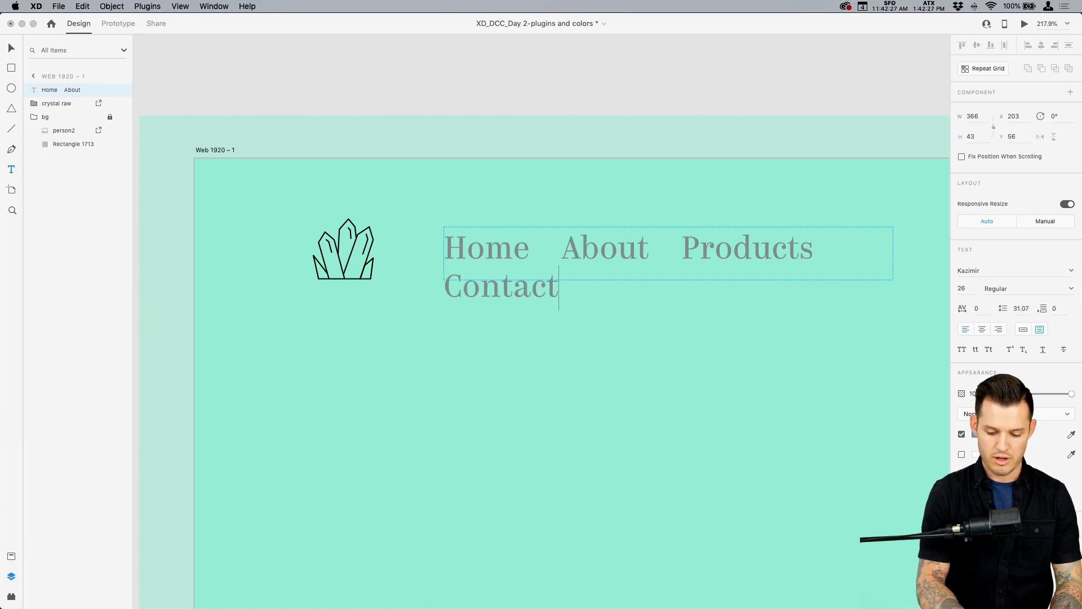
Widen the navigation text area to about 456 so all four items fit on one line
mouse_move(0, 0)
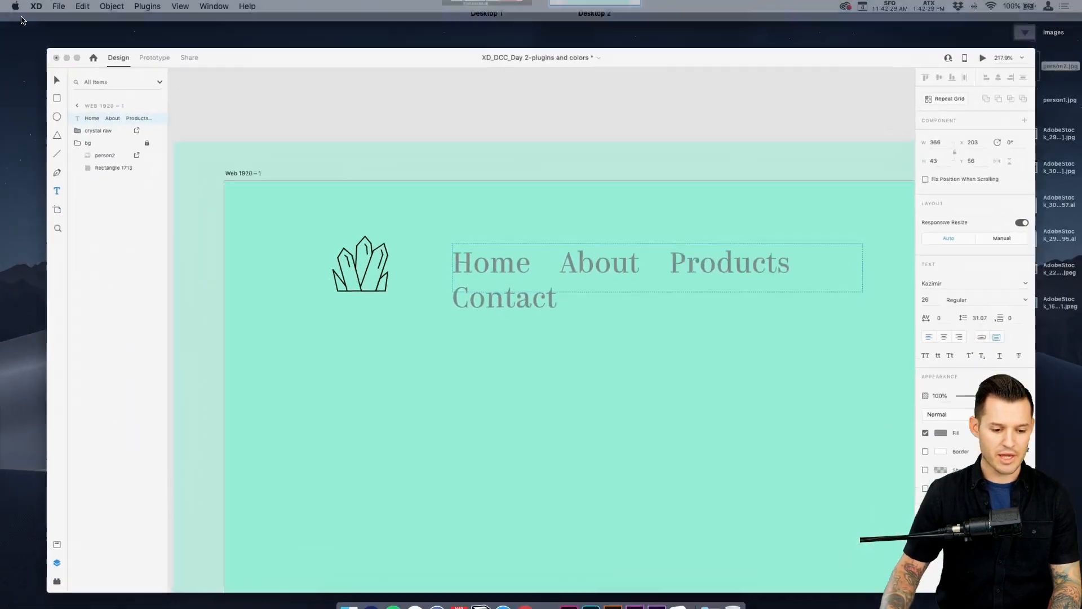
left_click(11, 49)
left_click_drag(893, 253, 851, 242)
key("super+2")
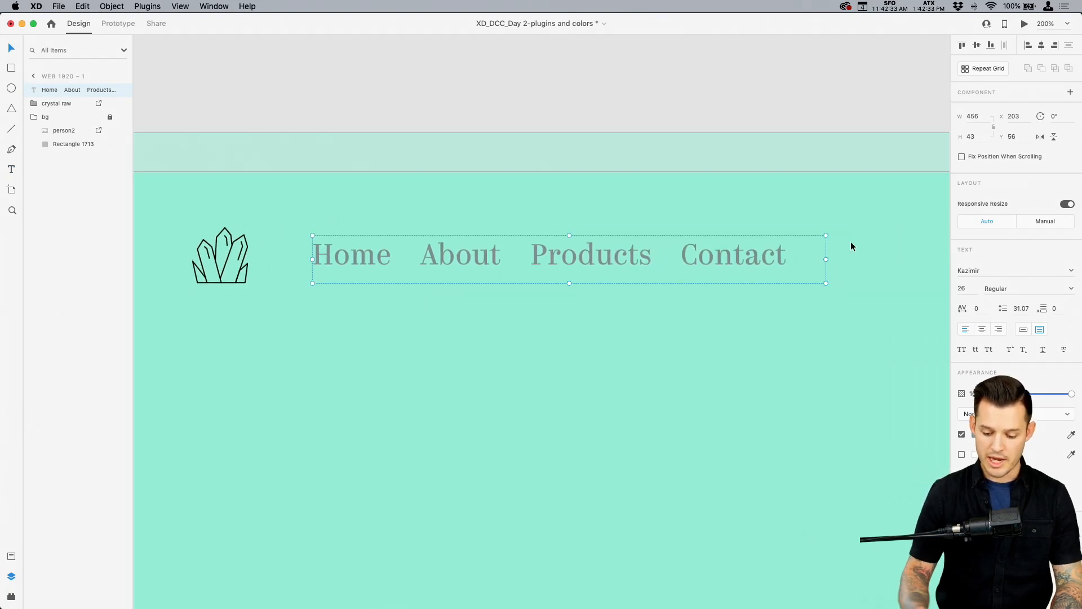
key("super+minus")
scroll(829, 252, "down", 5)
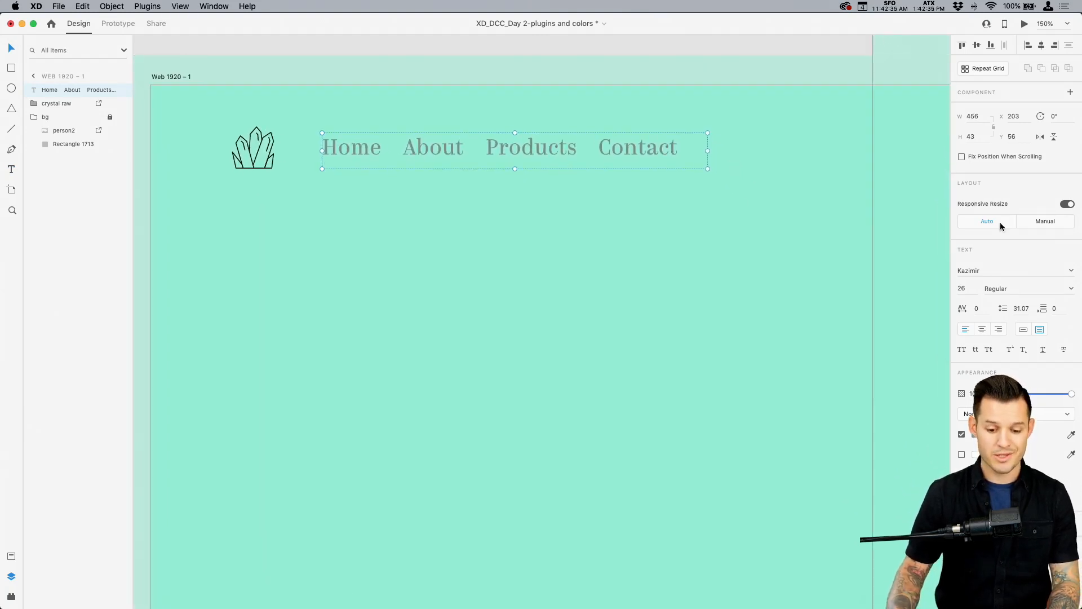
Fill the navigation text with dark gray #222222 and move it to about X 201, Y 59
left_click(977, 435)
left_click_drag(856, 453, 838, 447)
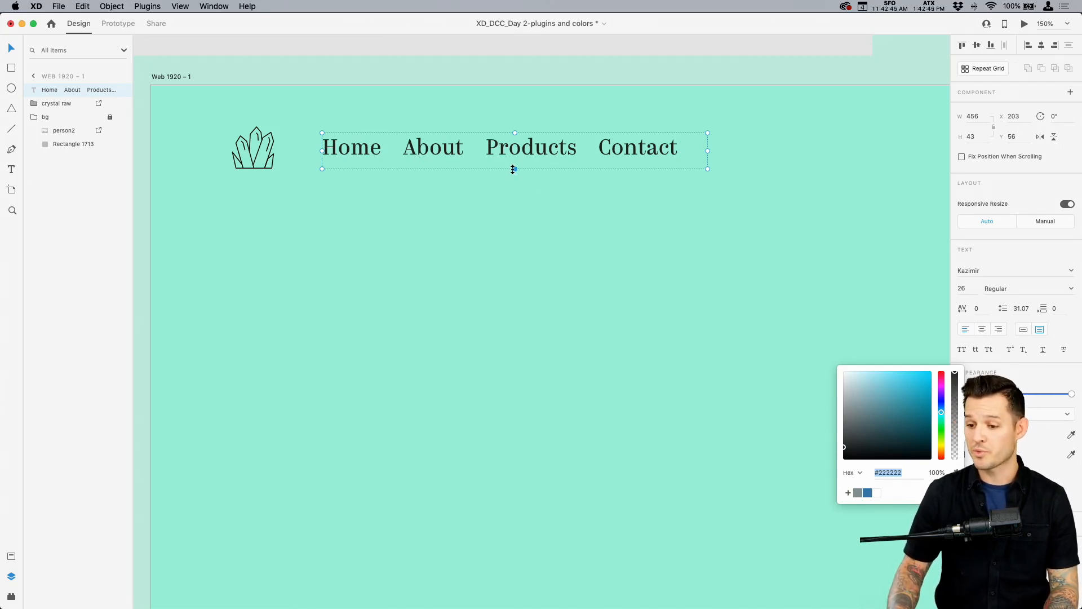
left_click_drag(511, 151, 509, 154)
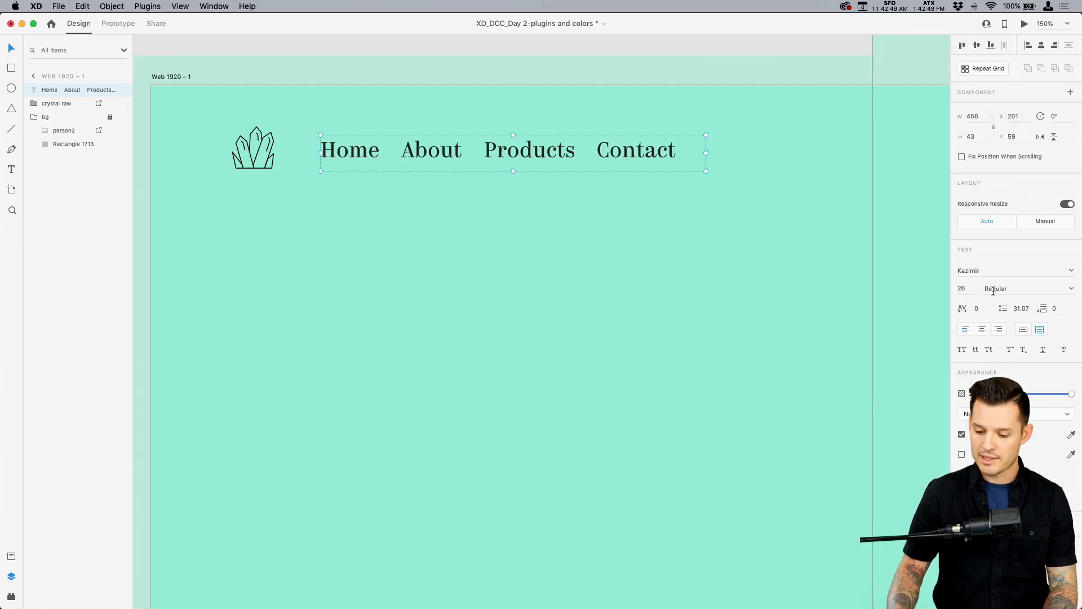
Set the navigation text's font to Futura
left_click(996, 271)
key("Down")
key("Down")
key("Down")
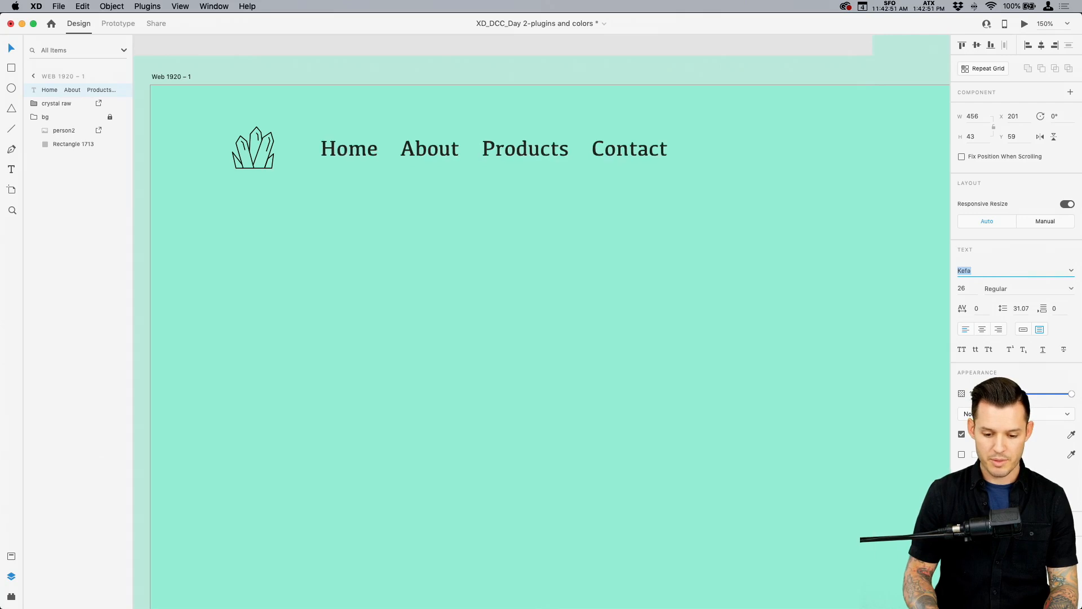
type("F")
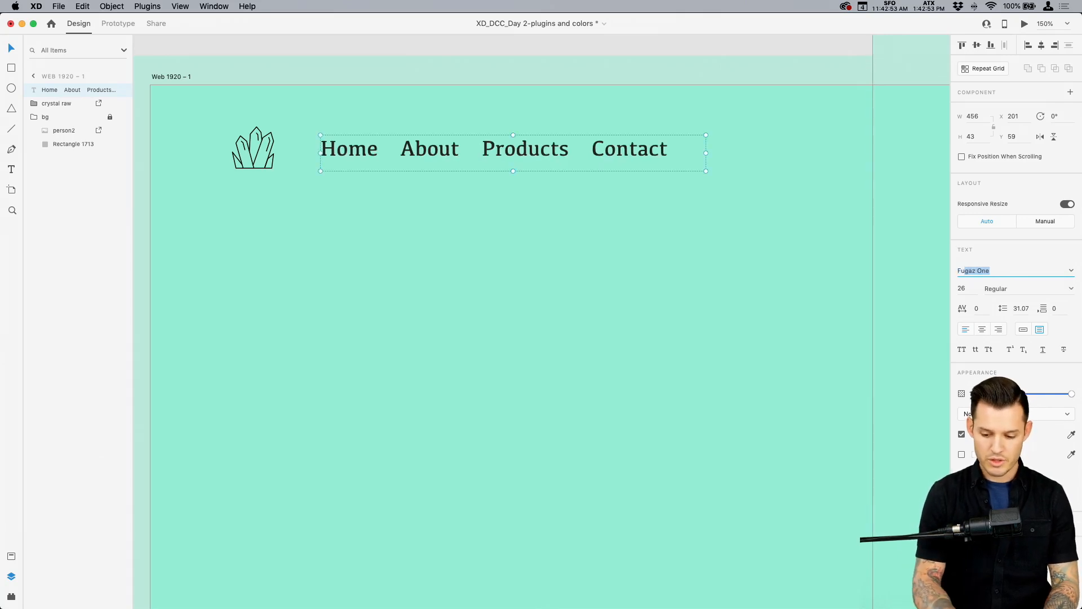
type("utura")
key("Return")
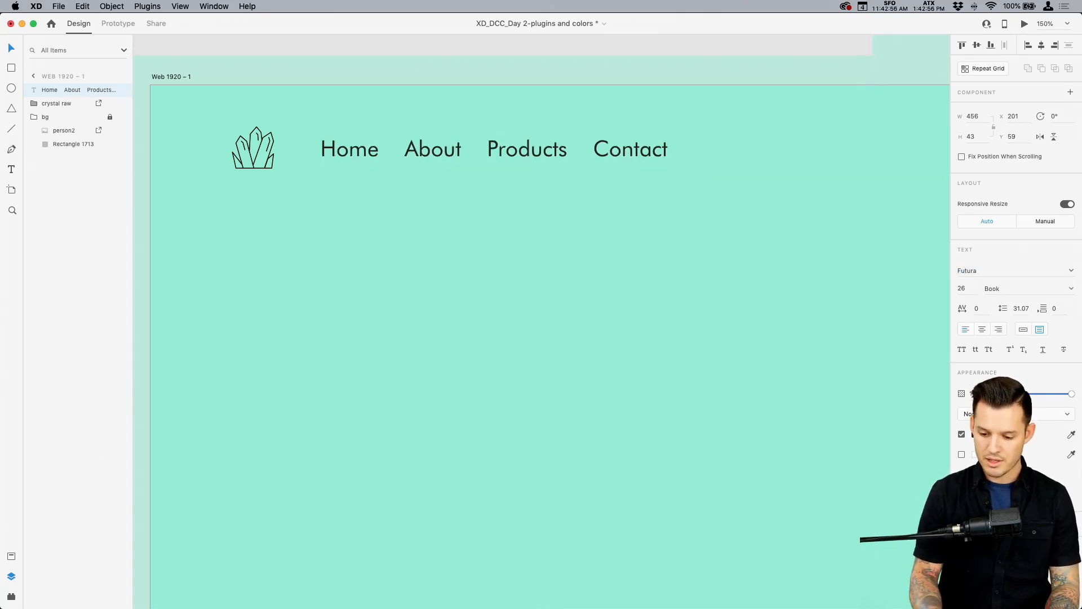
Move the navigation text slightly farther right of the crystal icon and align the bottom edges of the two
key("super+minus")
key("super+minus")
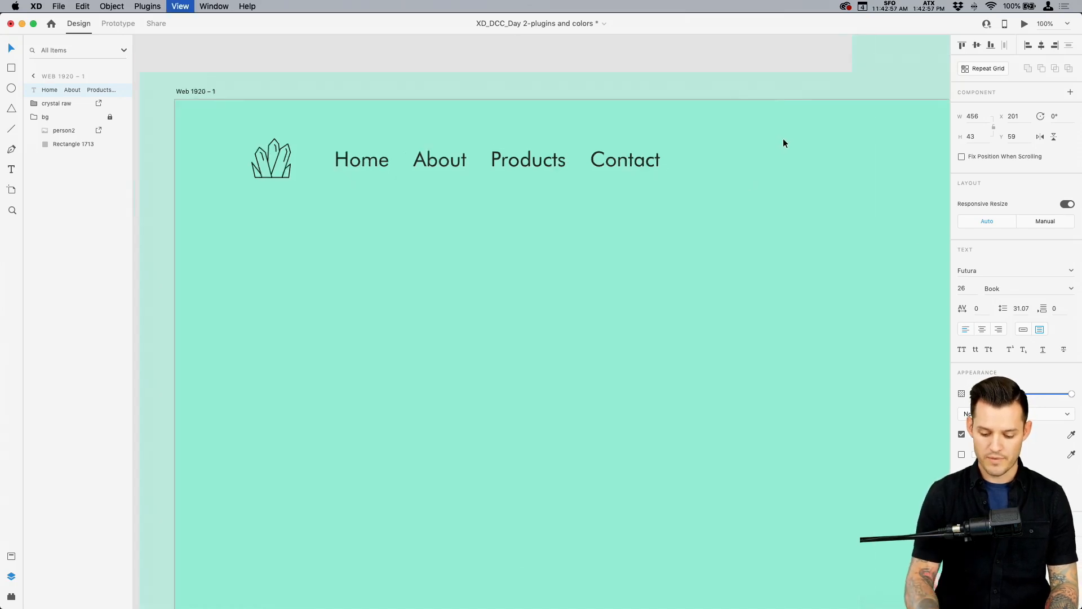
left_click(767, 148)
left_click_drag(645, 169, 444, 65)
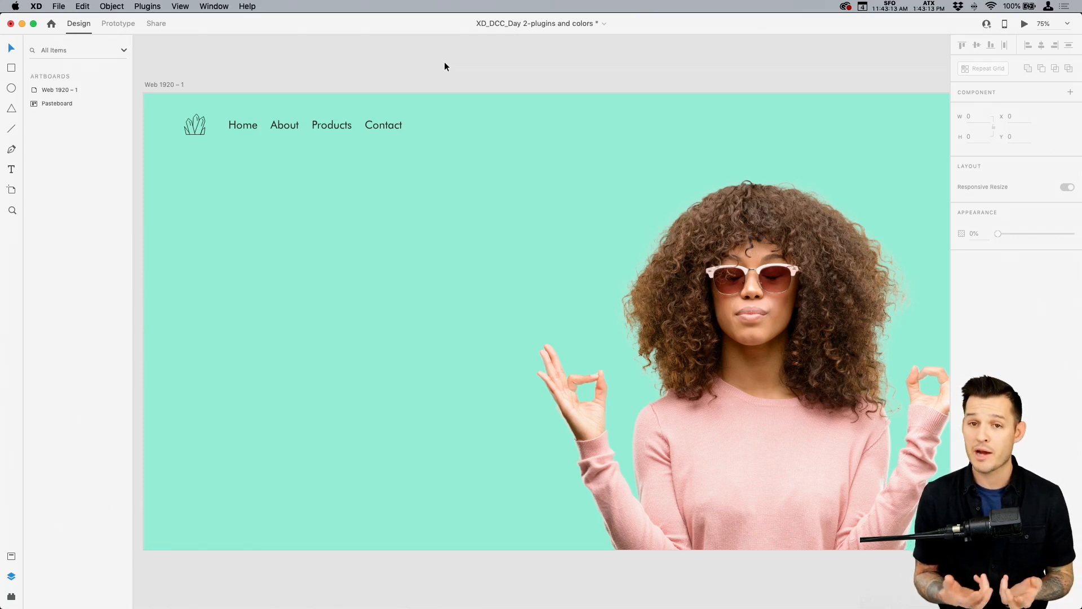
left_click_drag(334, 130, 340, 133)
left_click(194, 125, "shift")
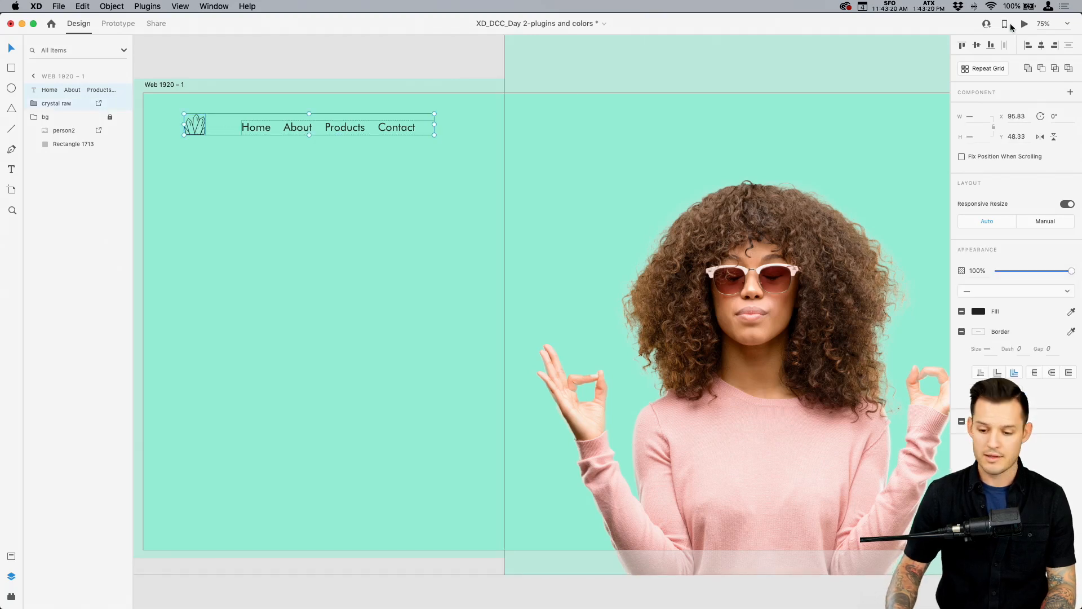
left_click(987, 51)
left_click(435, 72)
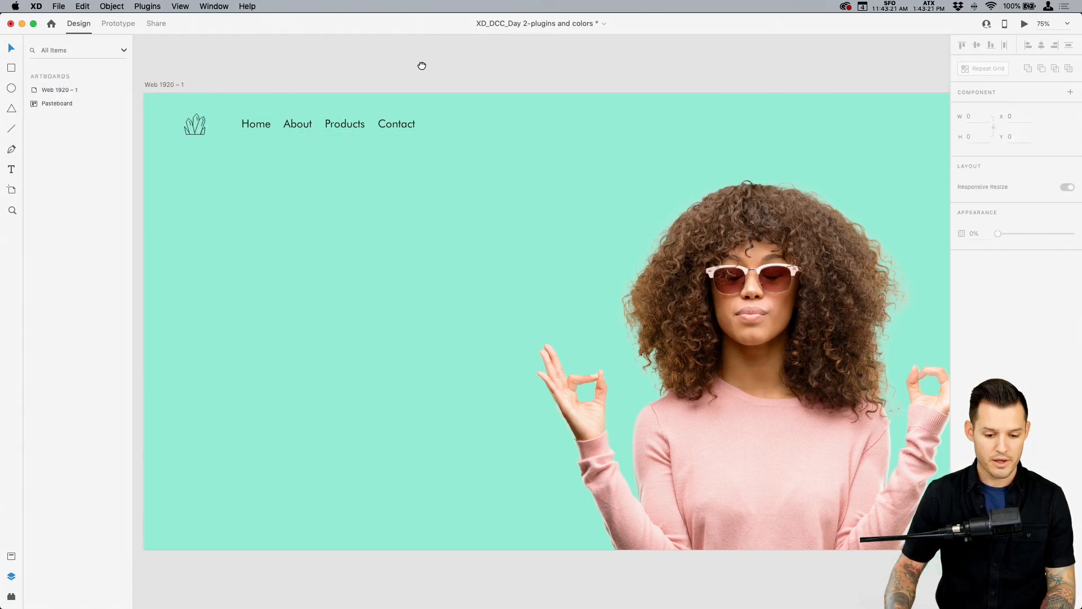
Nudge the navigation text closer to the crystal icon, to X 222
scroll(440, 112, "left", 3)
left_click(442, 123)
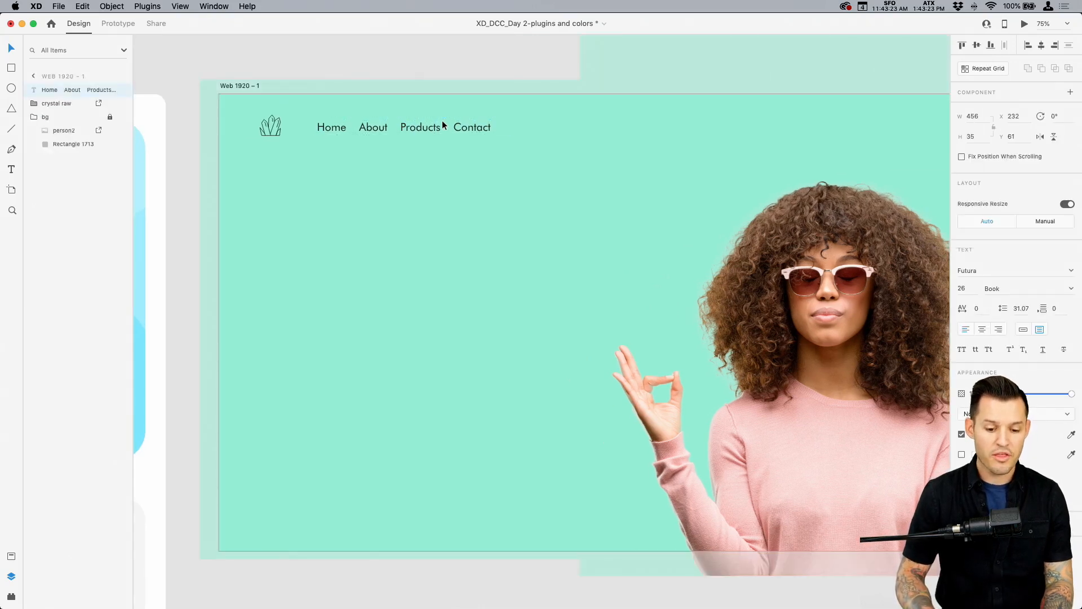
key("shift+Left")
key("shift+Left")
key("shift+Right")
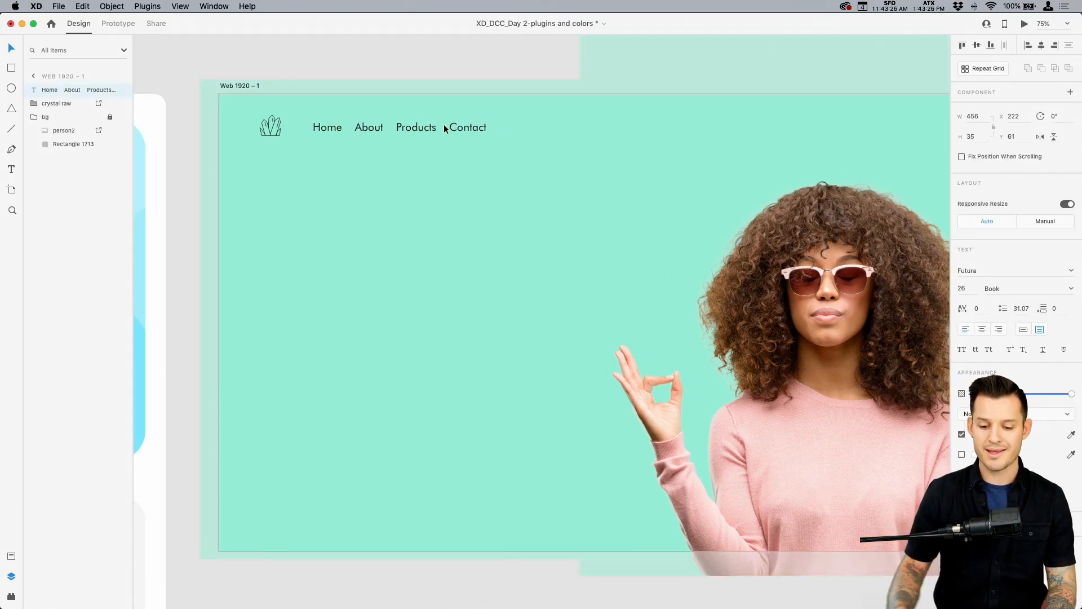
left_click(513, 56)
left_click_drag(524, 57, 431, 45)
Move the navigation text straight across to the artboard's upper right area, at about X 1408, Y 61
key("super+minus")
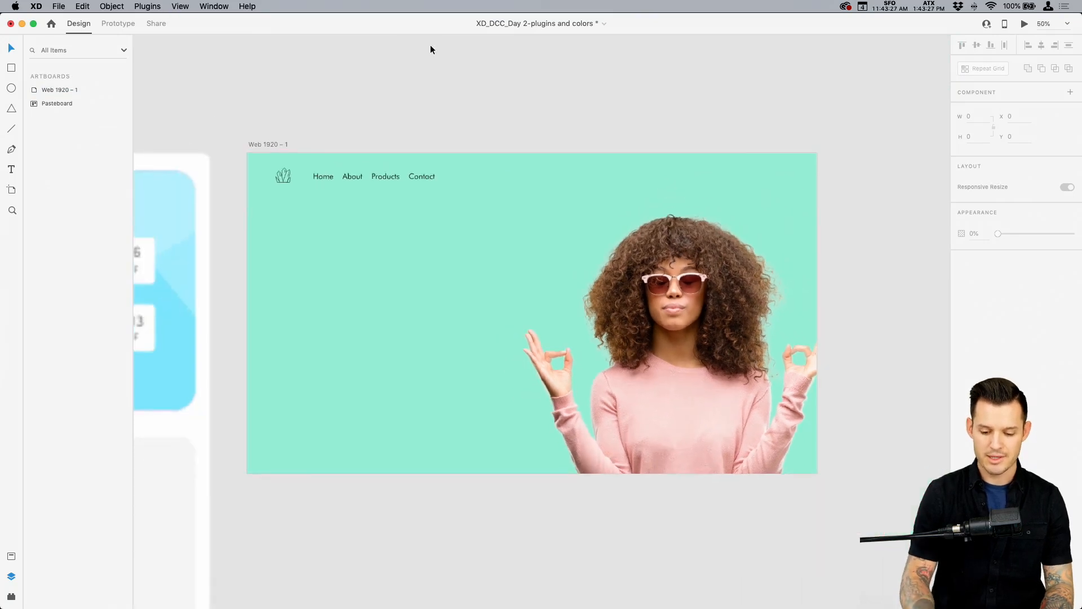
key("z")
left_click_drag(261, 151, 812, 460)
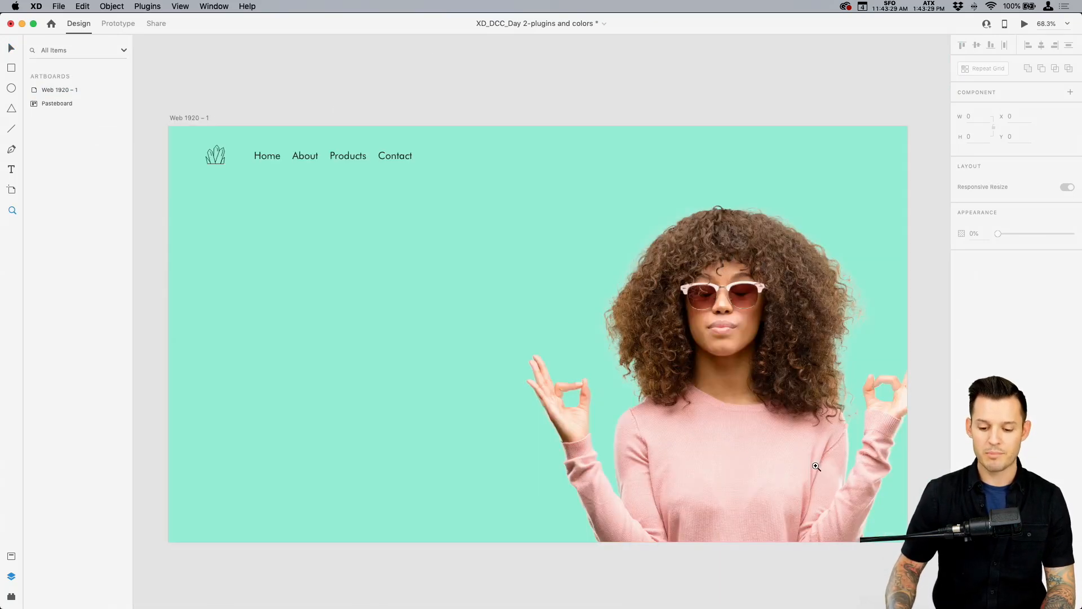
scroll(771, 466, "down", 2)
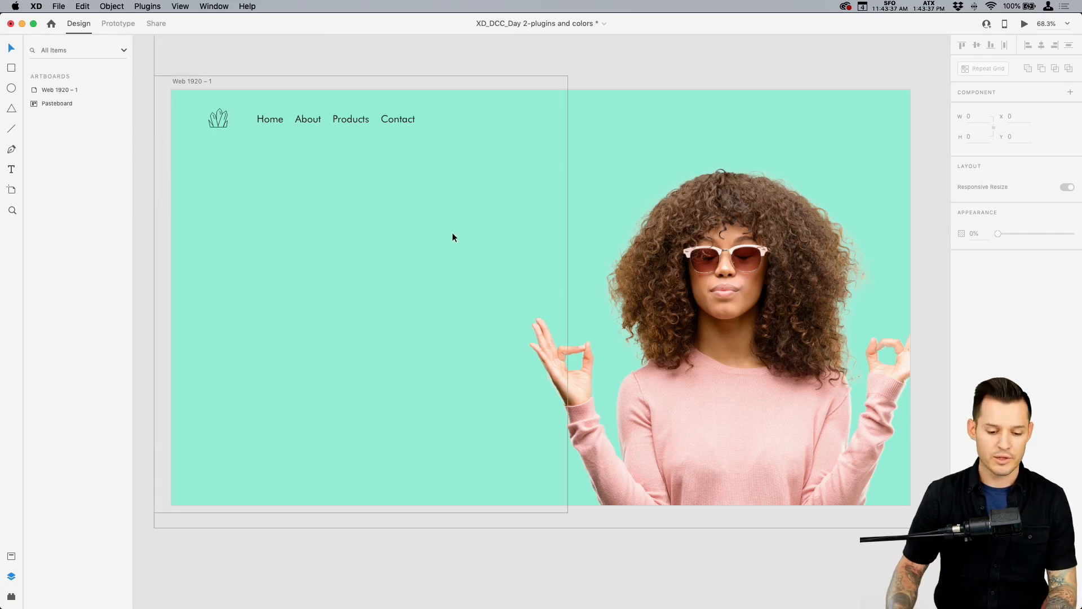
left_click_drag(329, 123, 786, 126)
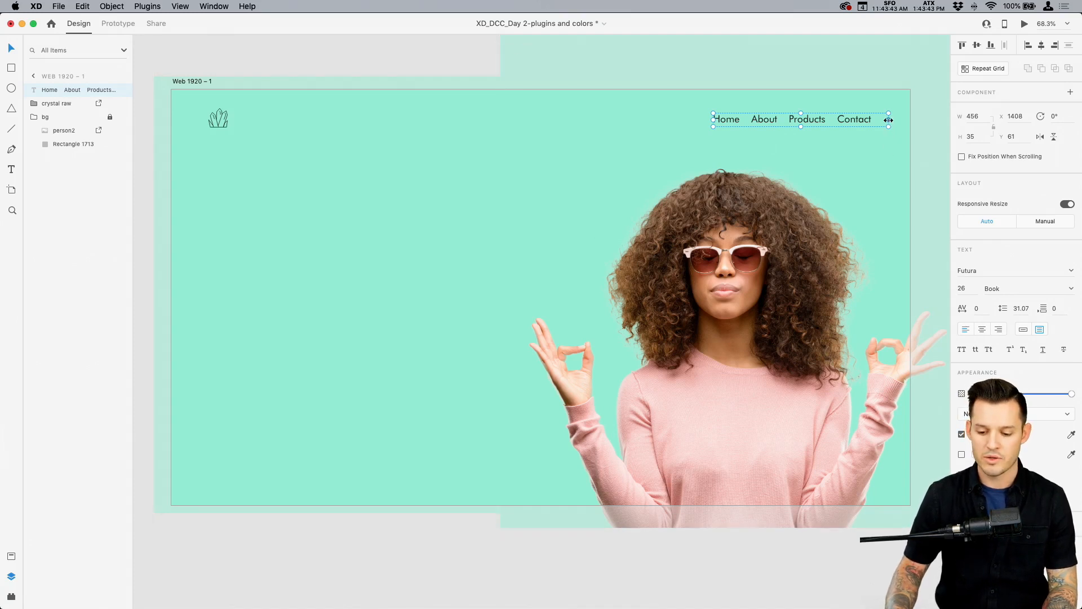
Check the crystal icon's distance from the artboard edges and nudge it right to about X 99.83
left_click(218, 118)
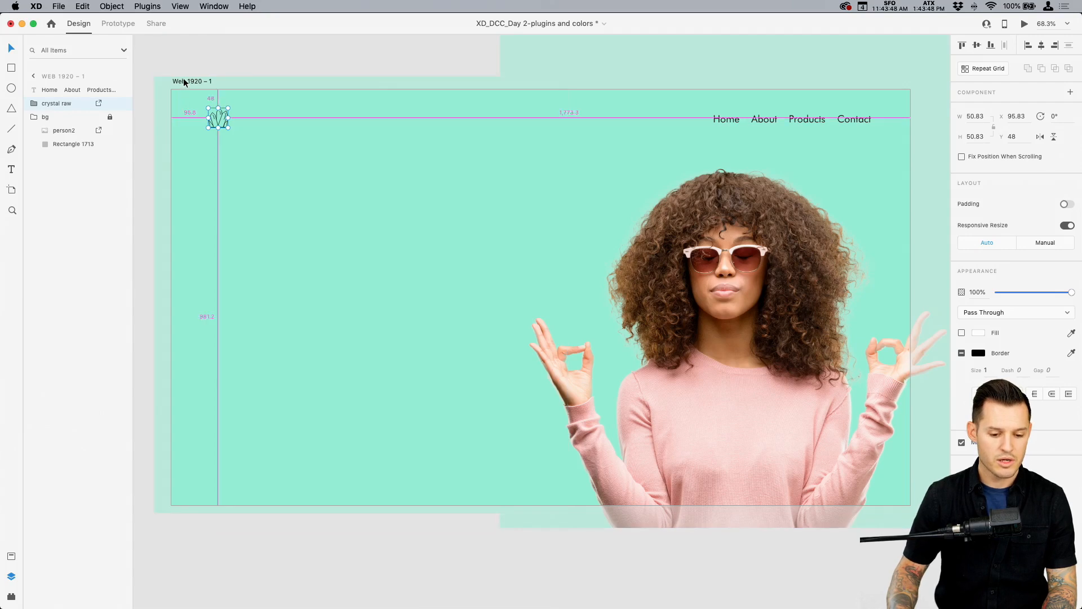
key("Right")
key("Right")
key("Right")
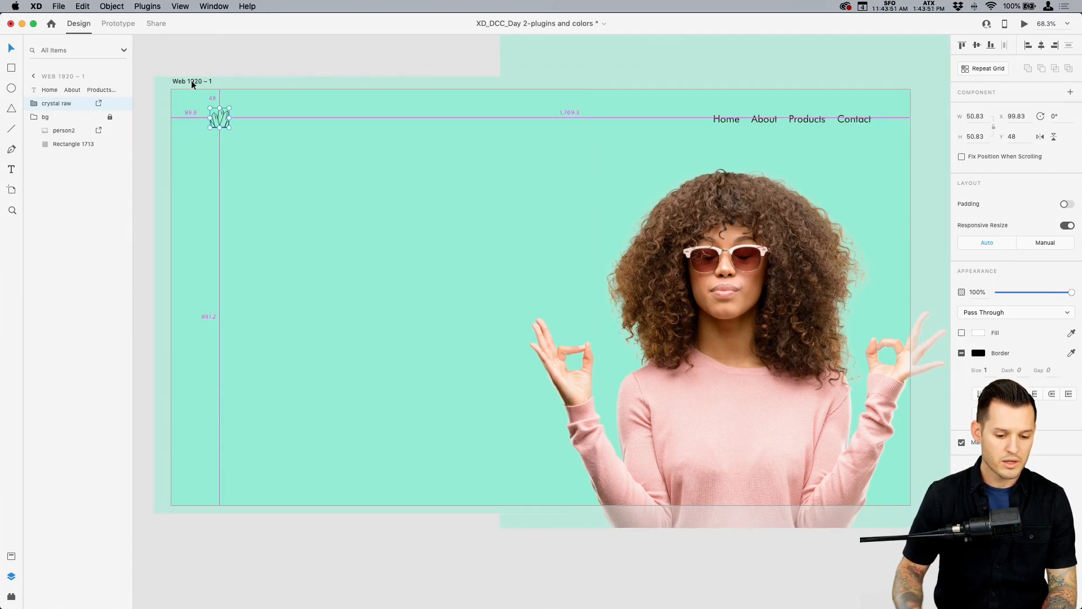
key("Escape")
Narrow the navigation text area to about 431 and right-align its text
left_click(868, 119)
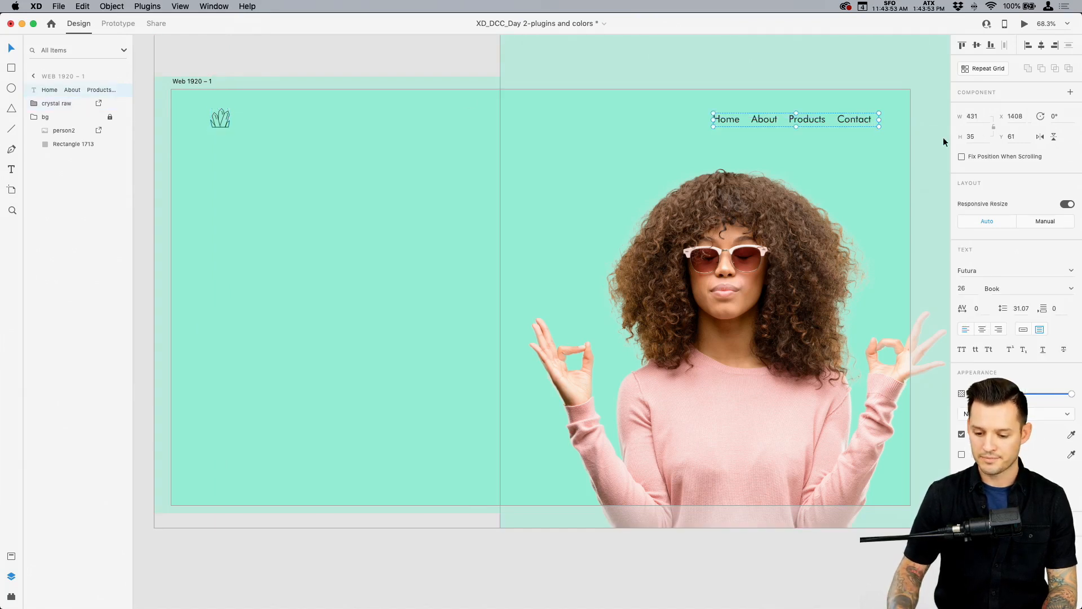
left_click(1002, 331)
key("z")
left_click_drag(687, 89, 924, 154)
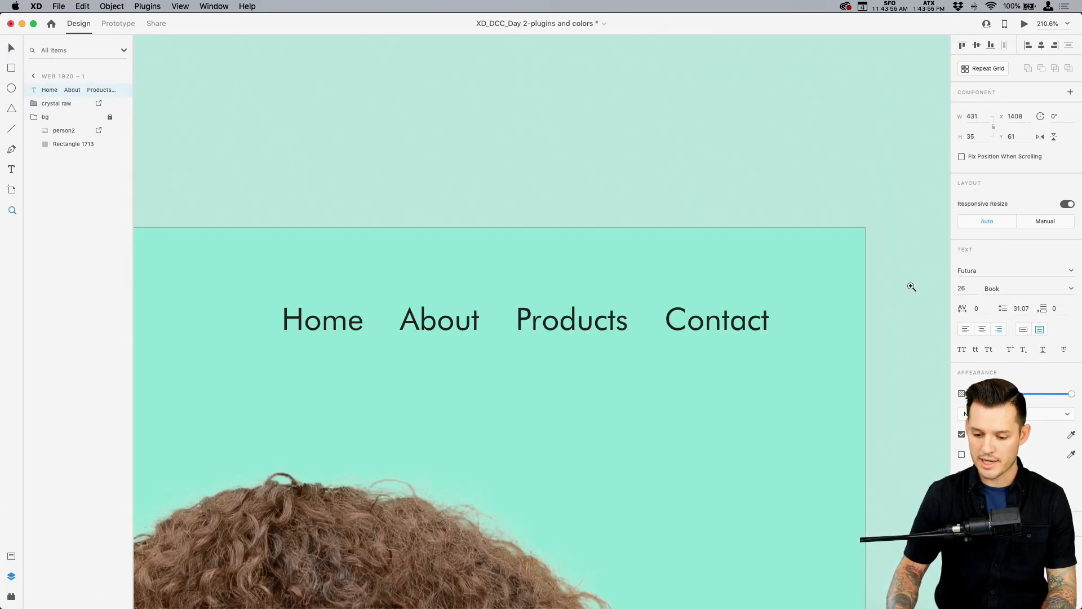
key("v")
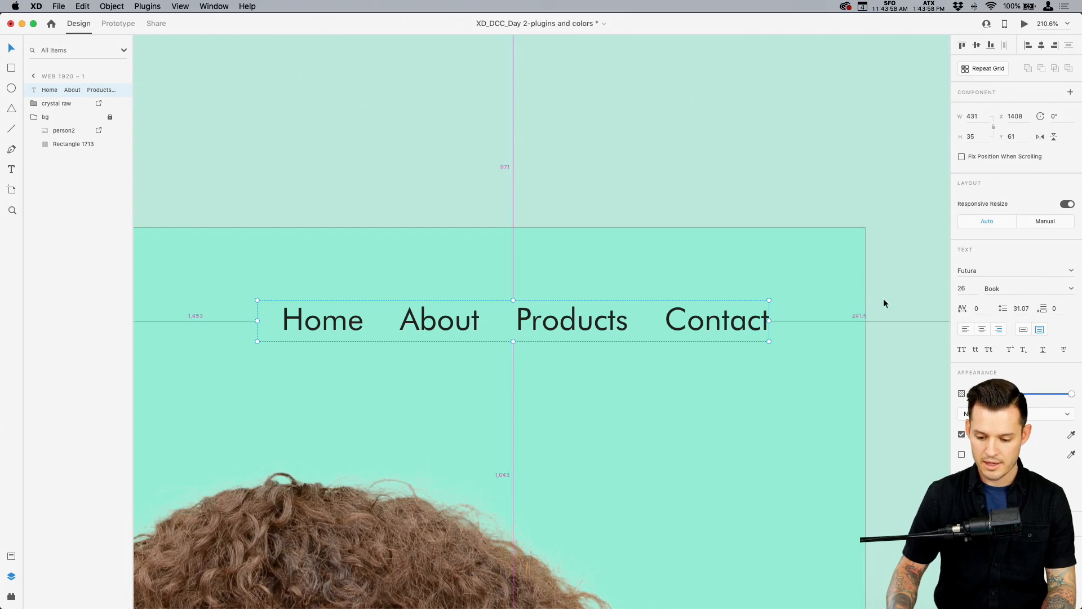
Move the navigation text left to X 1389 so its right margin matches the crystal icon's left margin
key("super+minus")
key("super+minus")
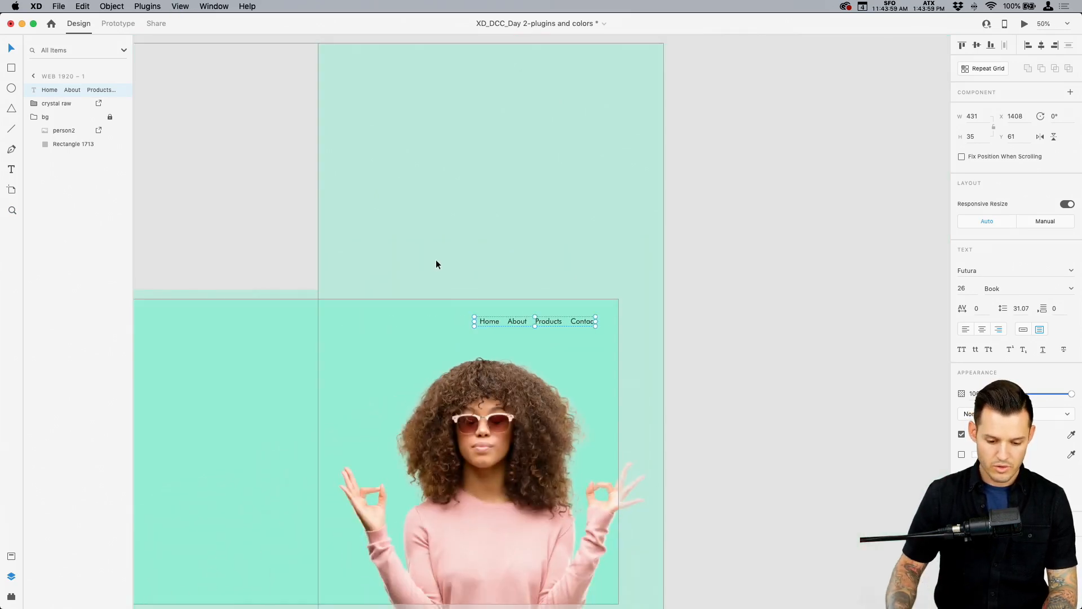
scroll(437, 264, "left", 5)
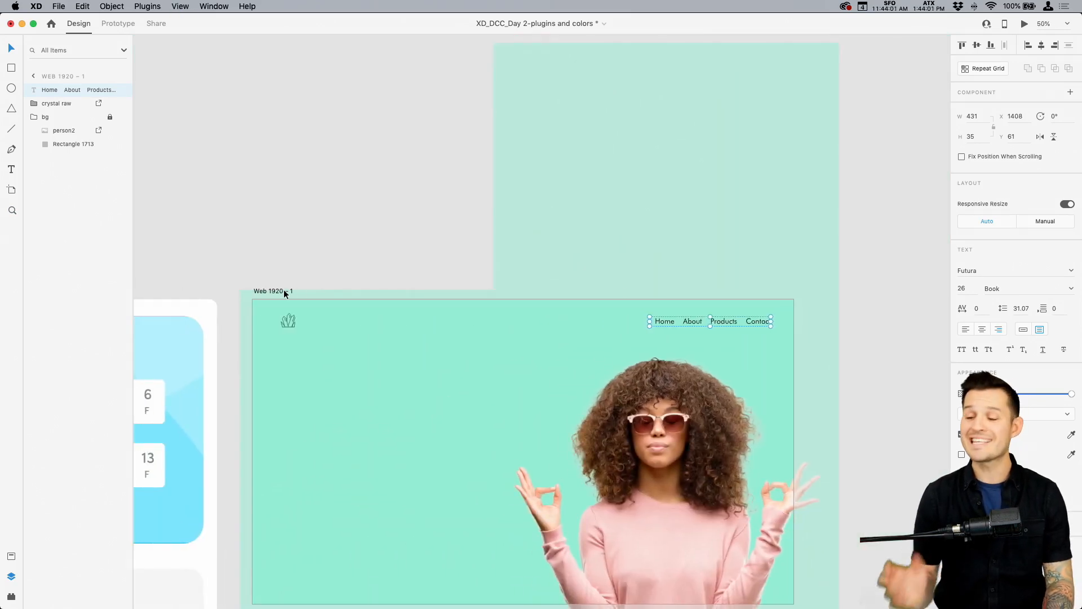
key("alt")
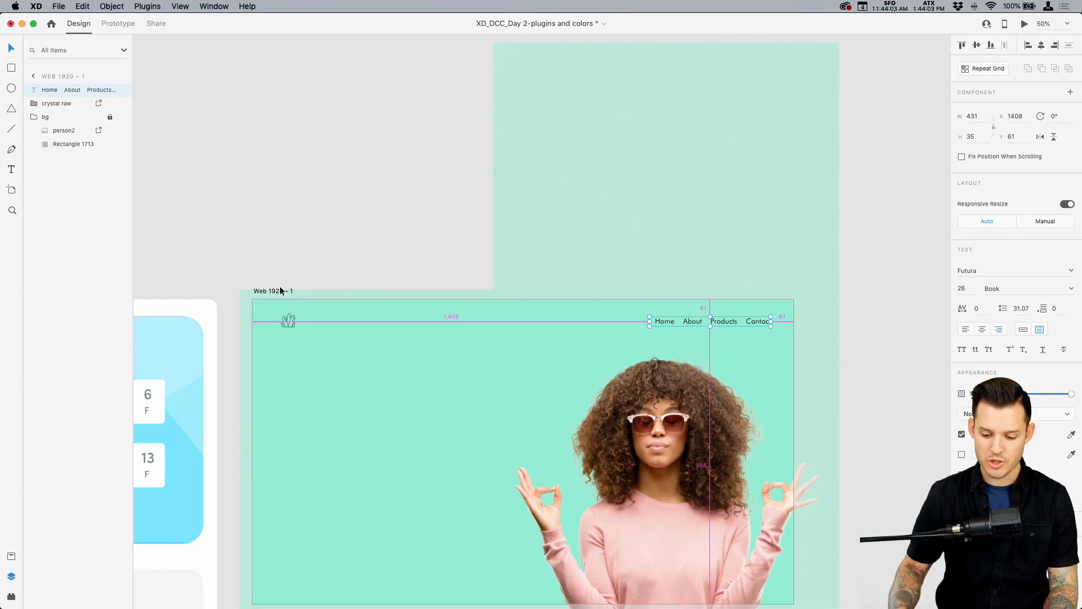
key("shift+Left")
key("shift+Left")
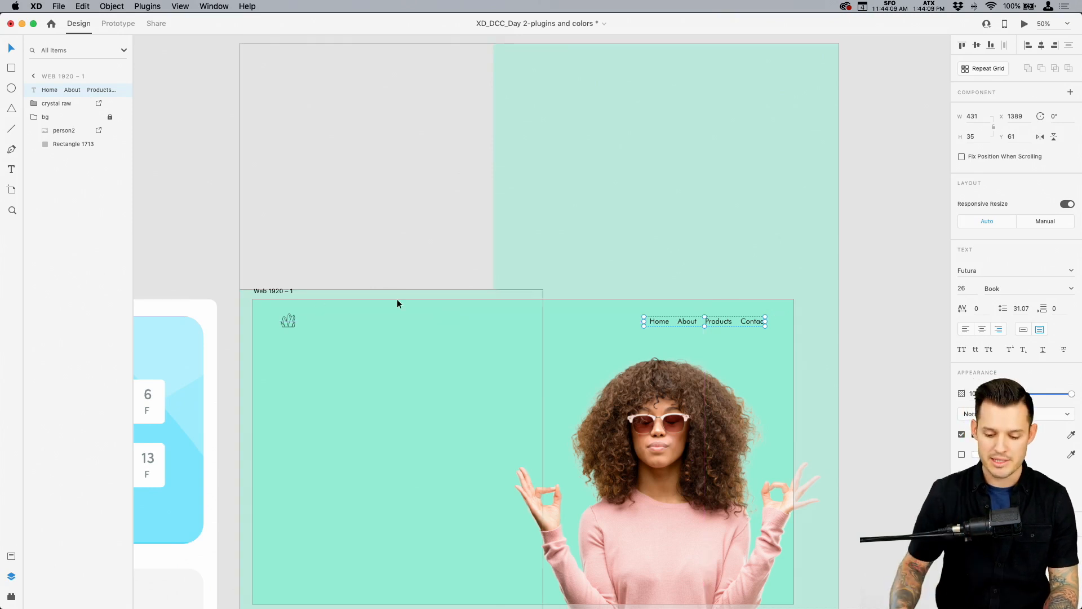
left_click(416, 240)
left_click_drag(410, 261, 430, 144)
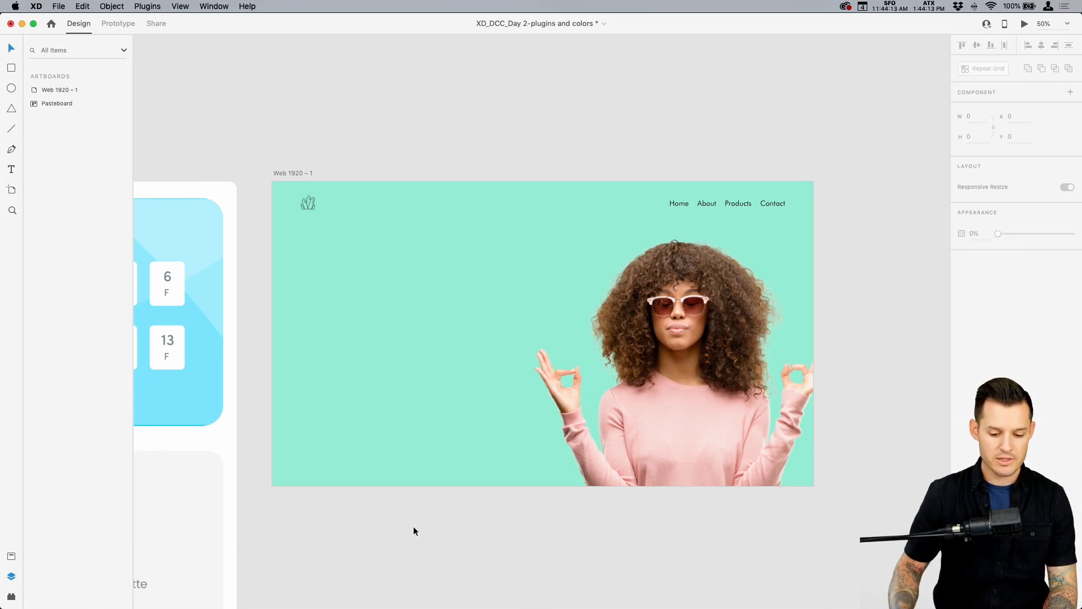
Duplicate the navigation text to about X 199, Y 334 and set the copy's font size to 52
left_click(728, 205)
left_click_drag(729, 204, 410, 281)
left_click(975, 289)
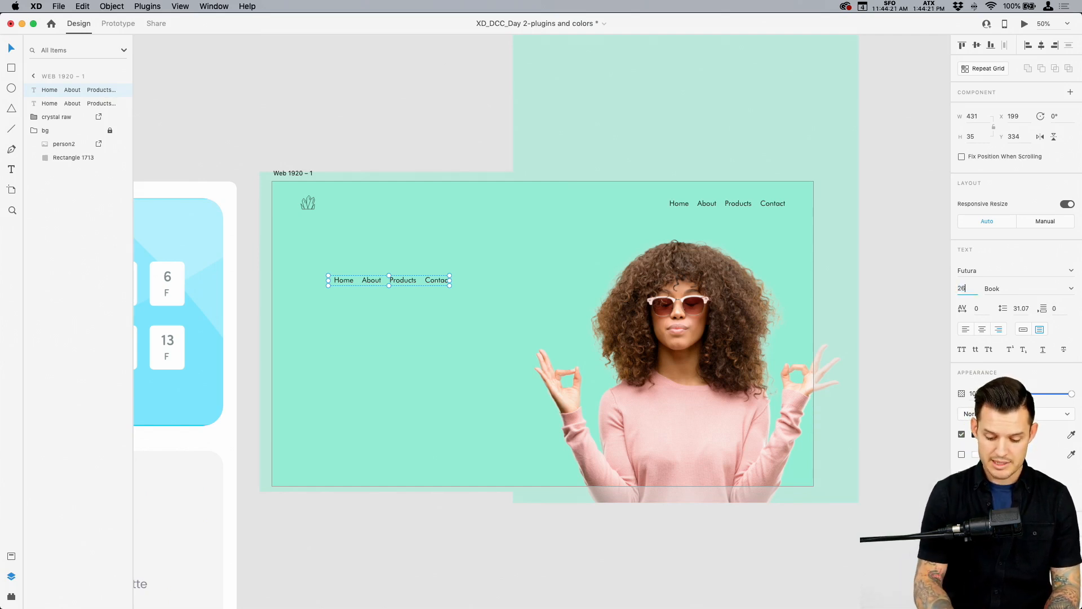
type("*2")
key("Return")
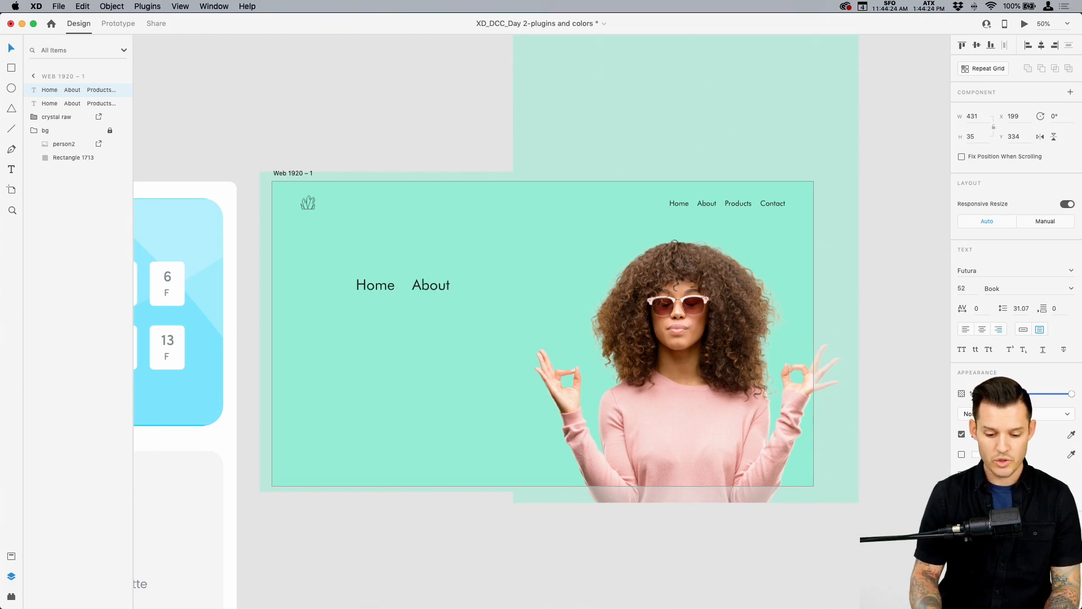
Replace the copied text with the headline "Crystal makes your startup really work"
double_click(425, 283)
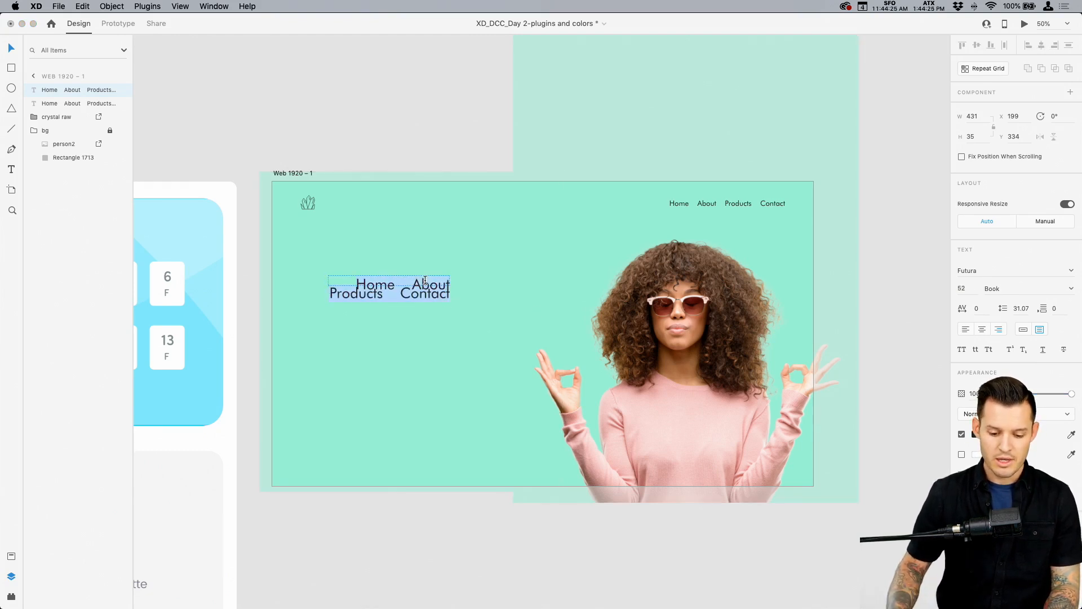
key("BackSpace")
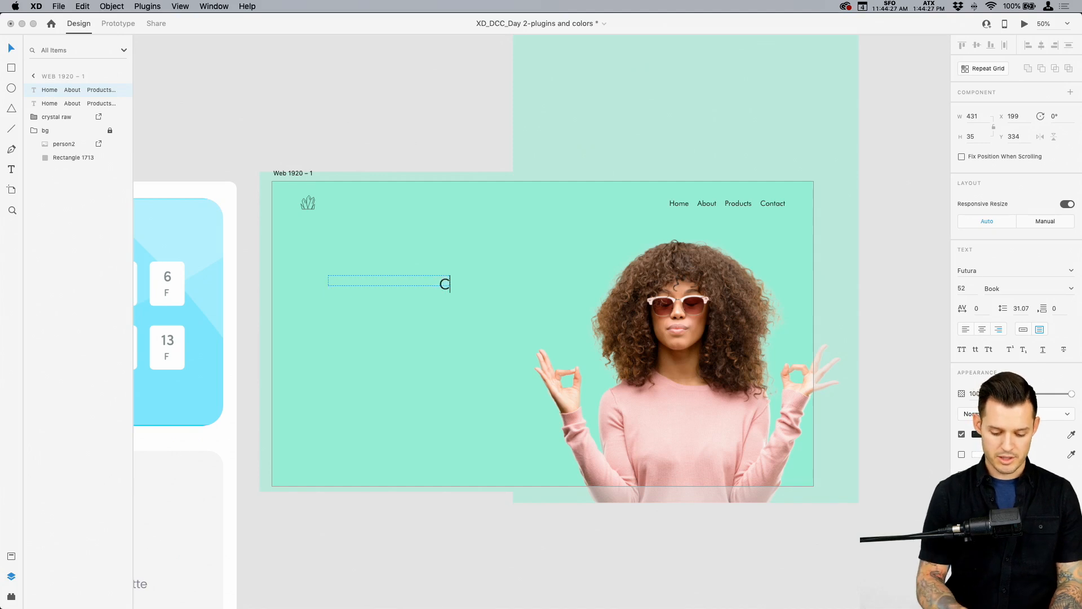
type("Crystal make")
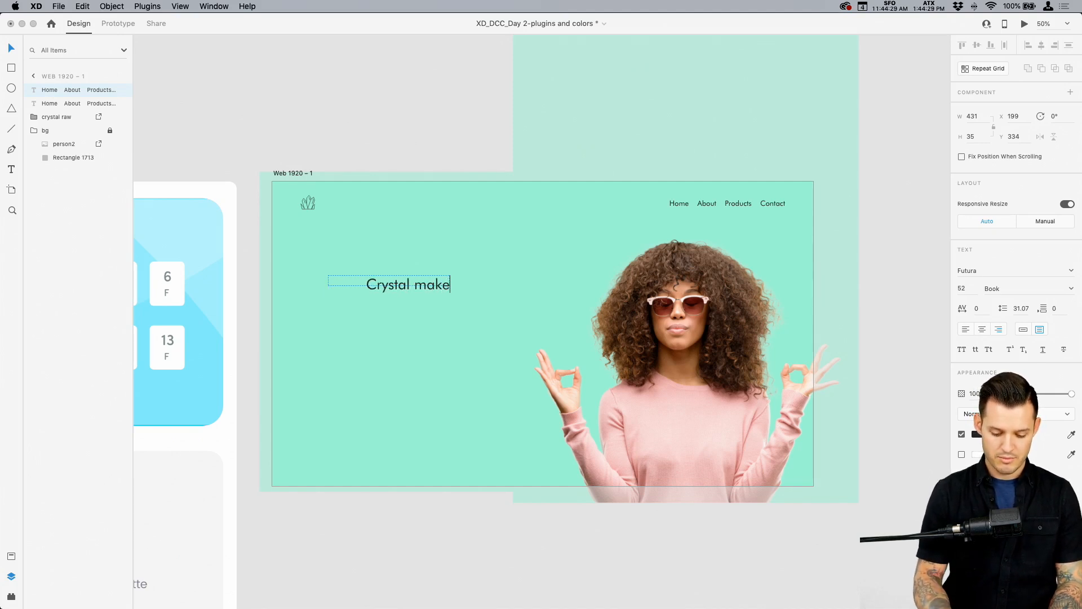
type("s your sta")
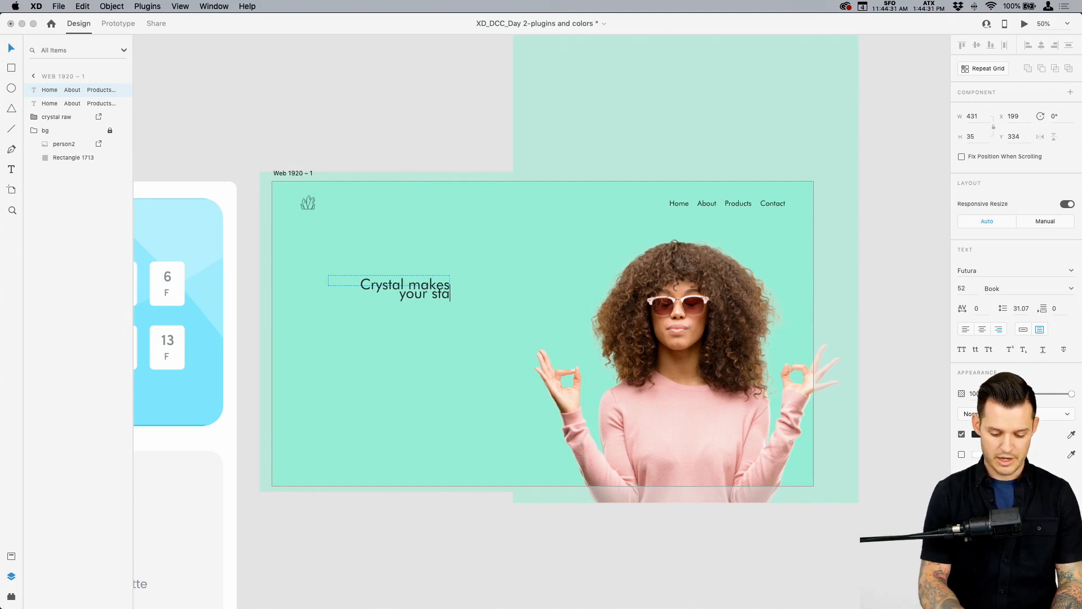
type("rtup really work")
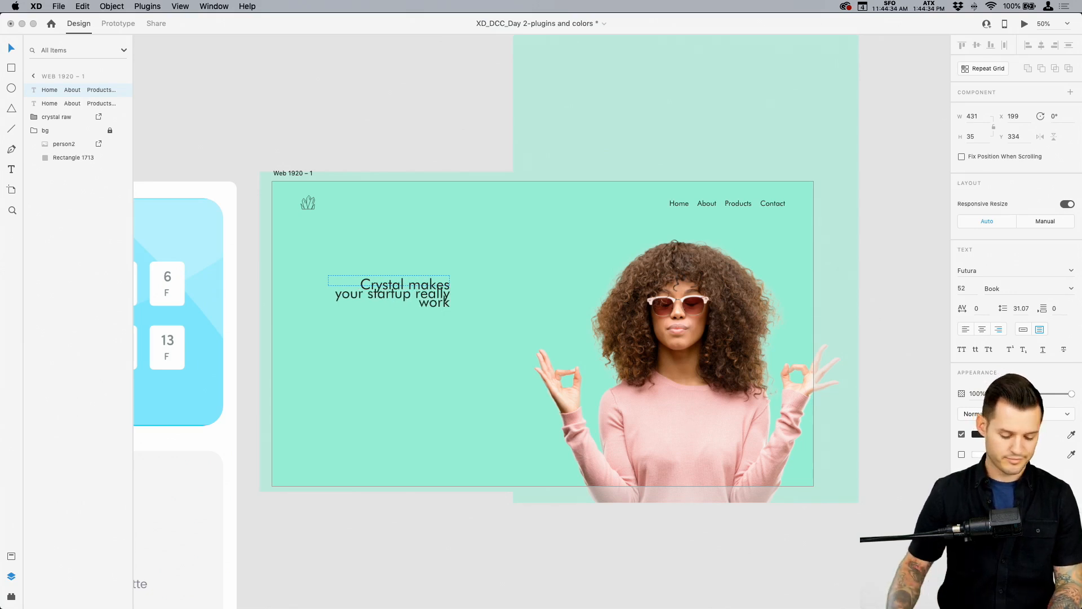
key("Escape")
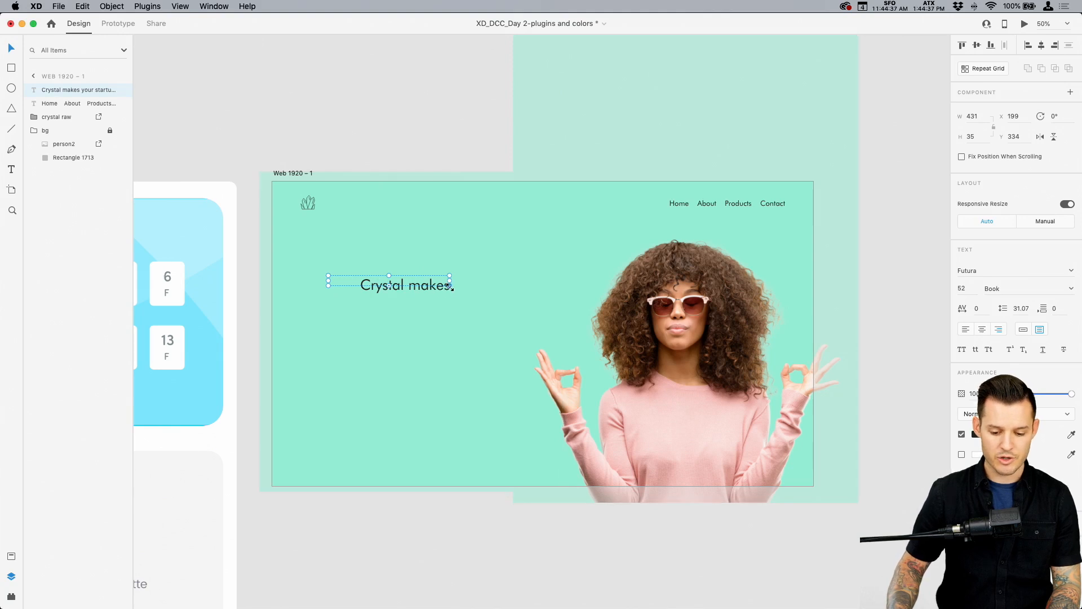
Enlarge the headline's text area to about 544 by 180 and left-align its text
left_click_drag(451, 287, 482, 326)
left_click(966, 332)
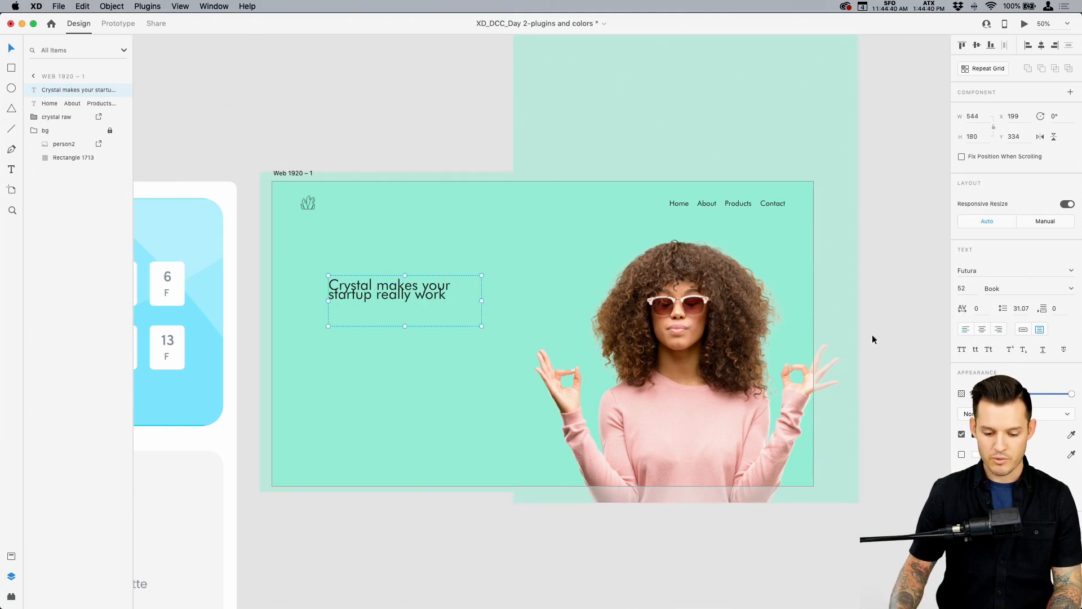
Set the headline's font size to 104 and its line spacing to 1.618 times that size, about 168.2
left_click(973, 291)
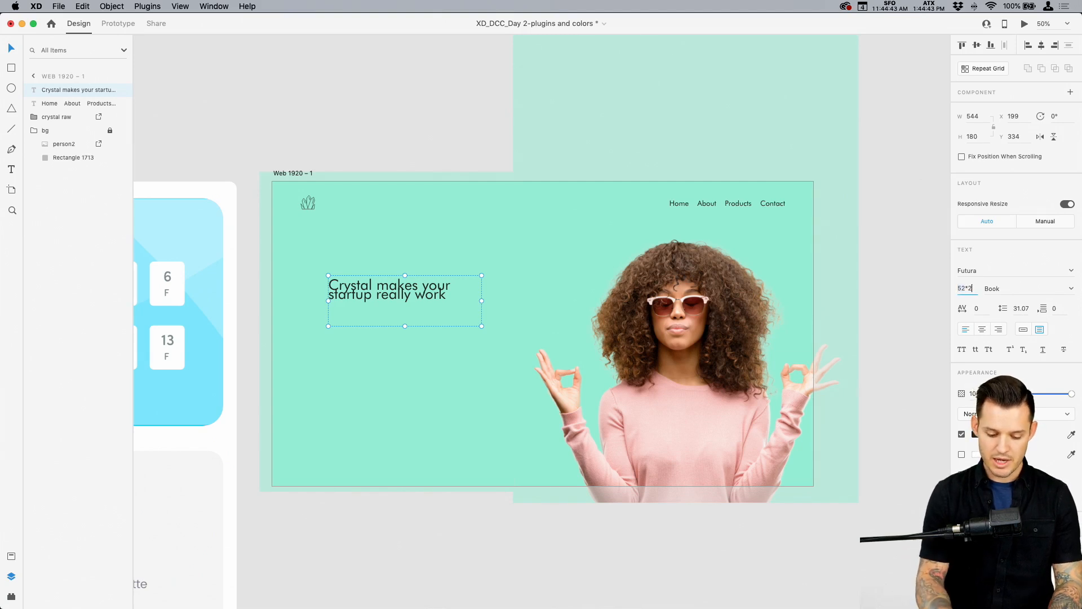
type("*2")
key("Return")
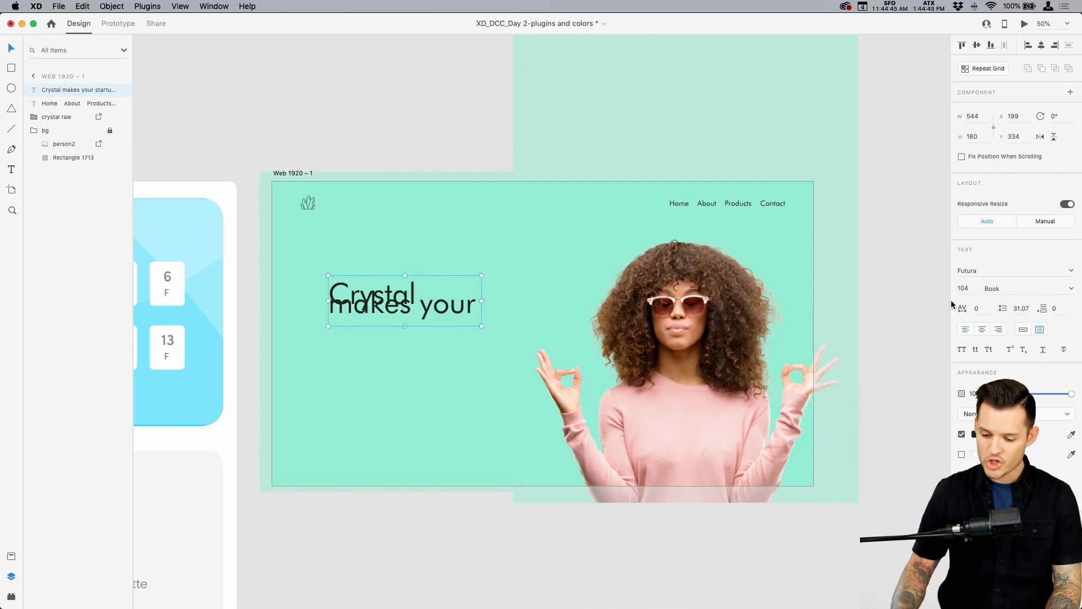
left_click(1025, 309)
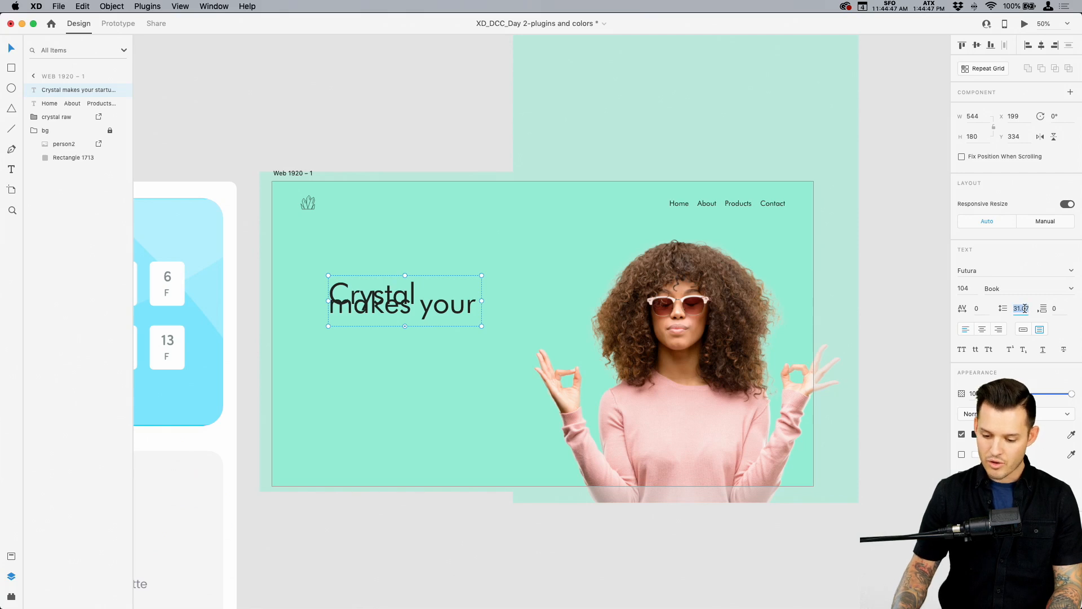
type("18")
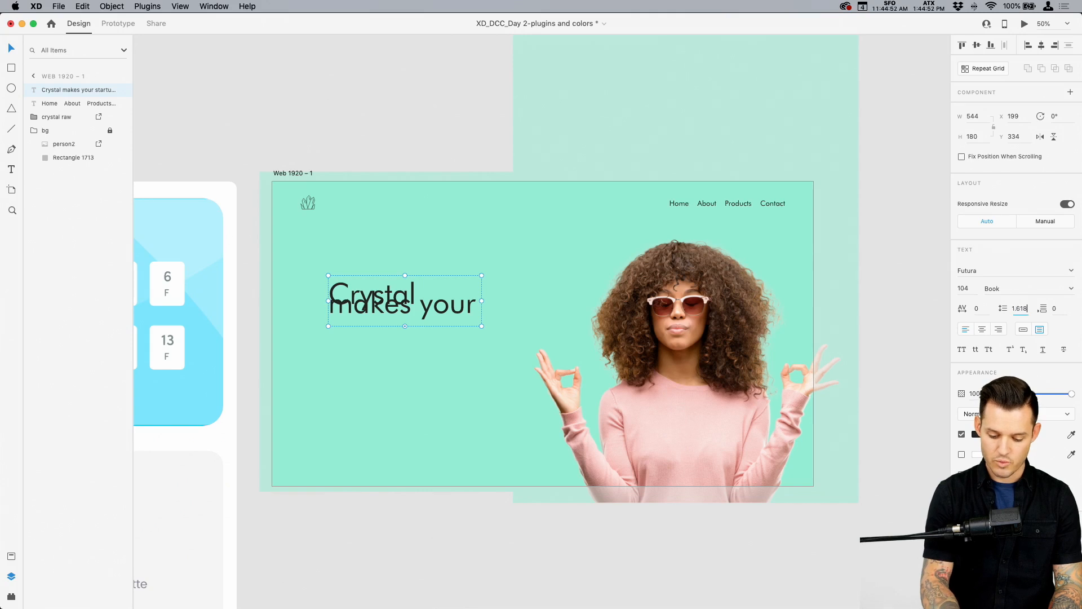
key("Return")
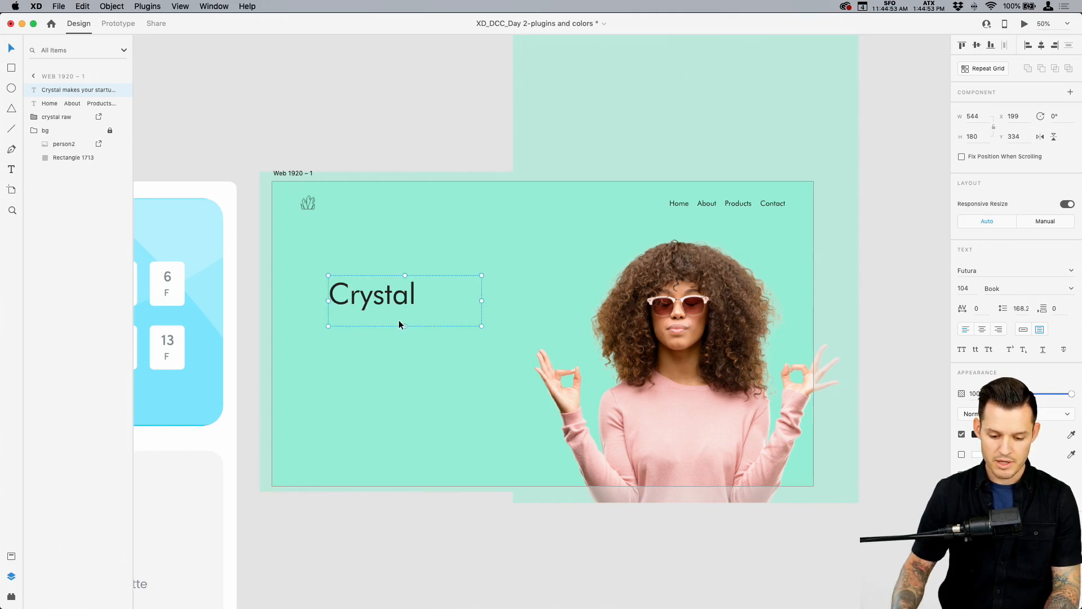
Enlarge the headline's text area to about 966 by 512 and move it to about X 152, Y 300
left_click_drag(405, 328, 415, 420)
left_click_drag(483, 353, 597, 340)
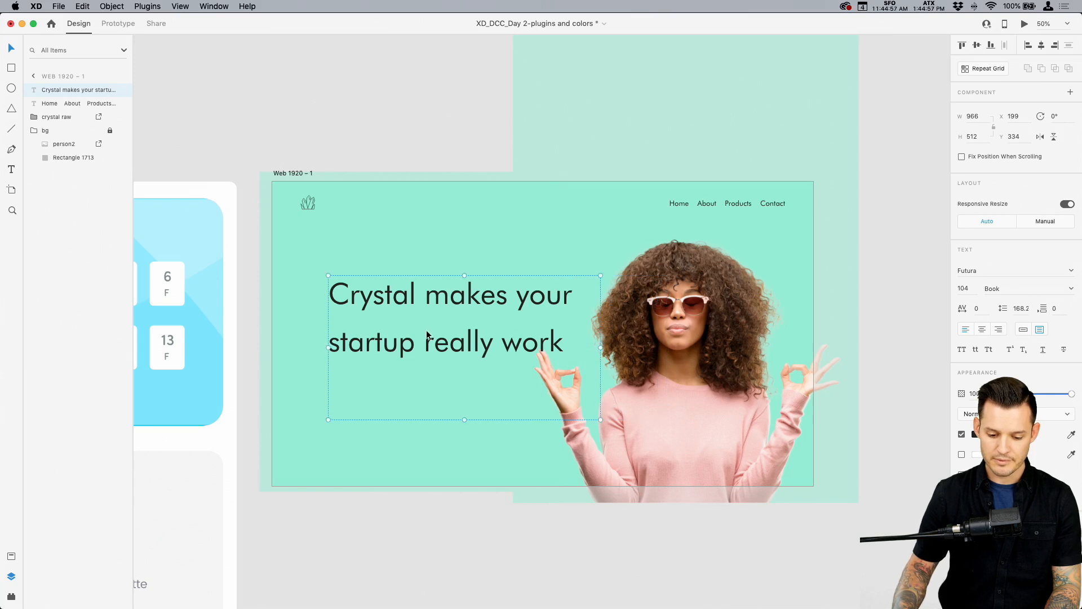
left_click_drag(423, 295, 410, 286)
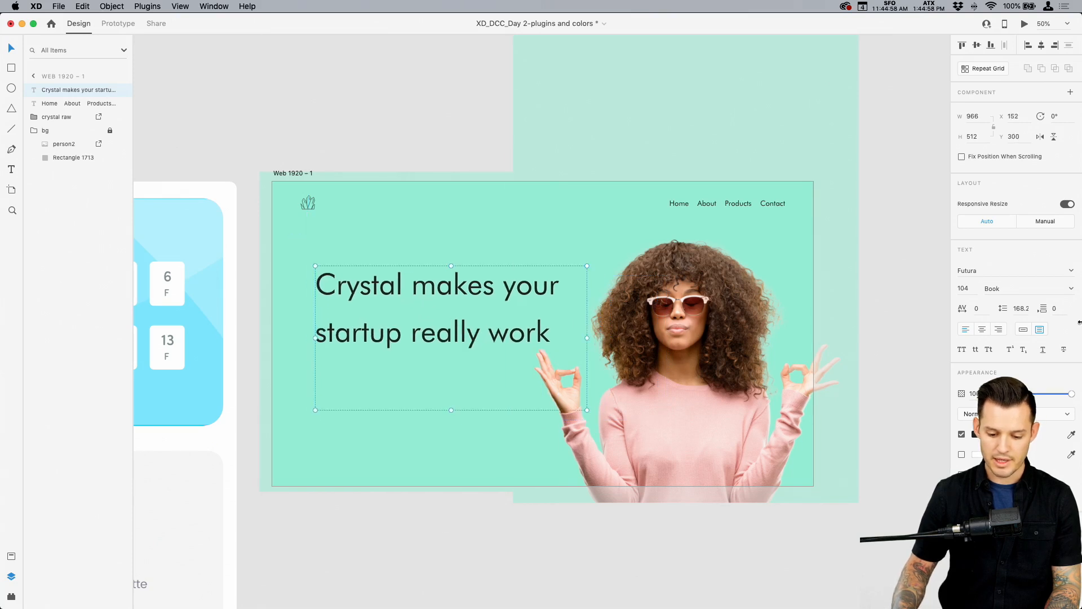
Try the Bold weight on the headline and settle on Medium
left_click(1070, 289)
left_click(1008, 362)
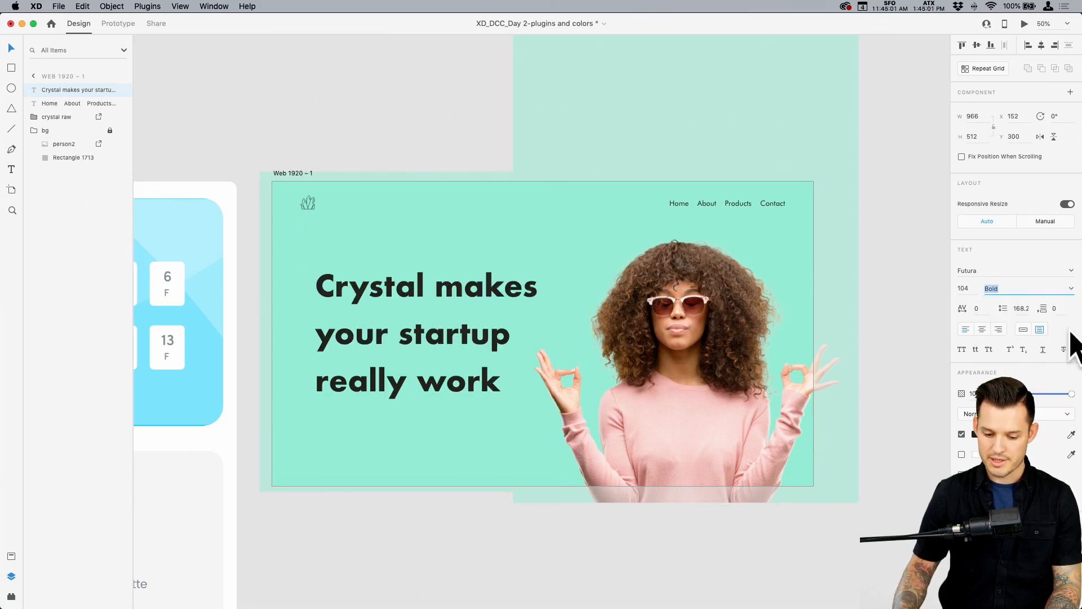
left_click(1070, 290)
left_click(1009, 344)
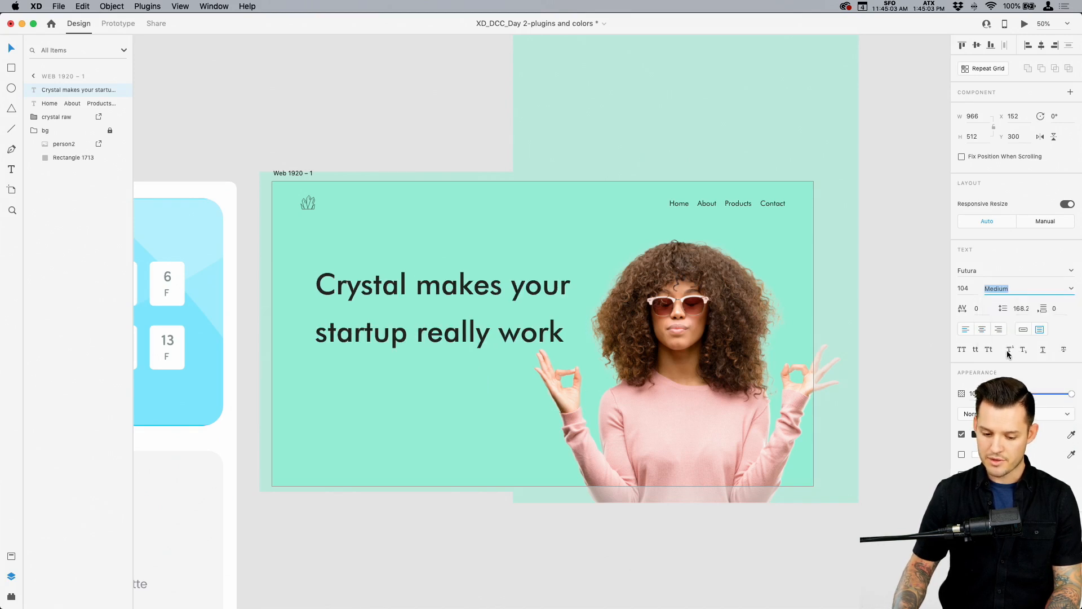
Fill the headline text with white #FFFFFF
left_click(979, 435)
left_click_drag(909, 443, 787, 319)
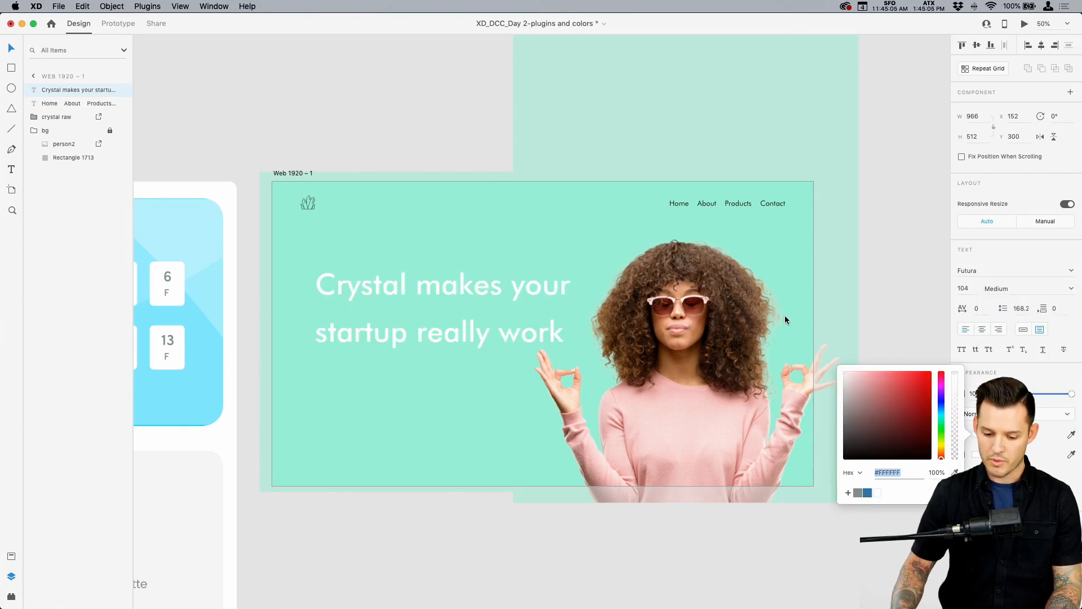
Reduce the headline's line spacing to 128.2
left_click(519, 288)
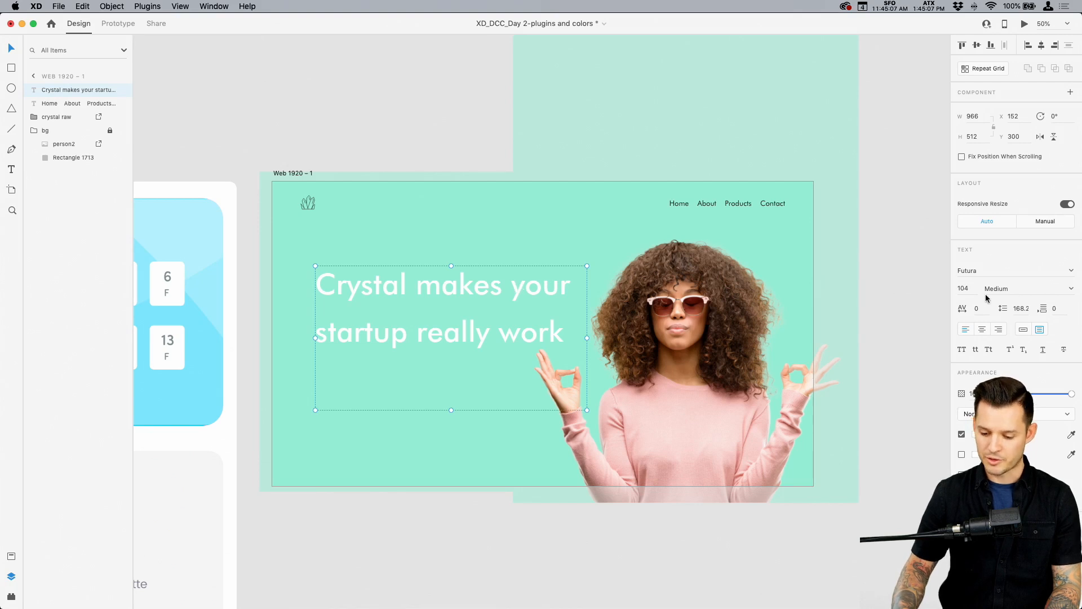
left_click(1022, 308)
key("shift+Down")
key("shift+Down")
key("shift+Down")
key("shift+Down")
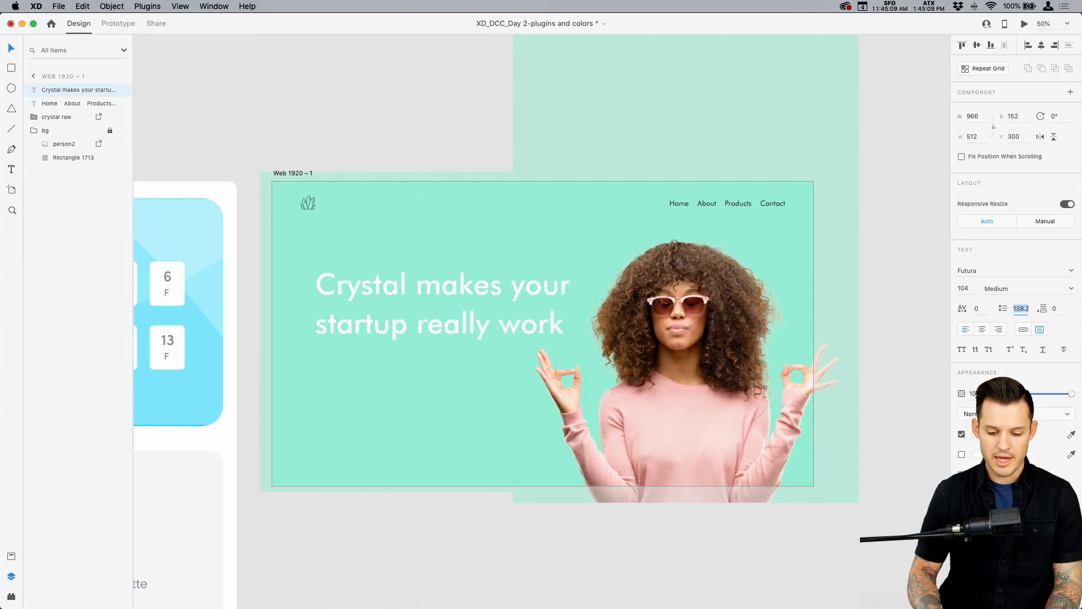
Set the headline's font size to 87 and keep its Medium weight
left_click(963, 288)
key("shift+Down")
key("shift+Down")
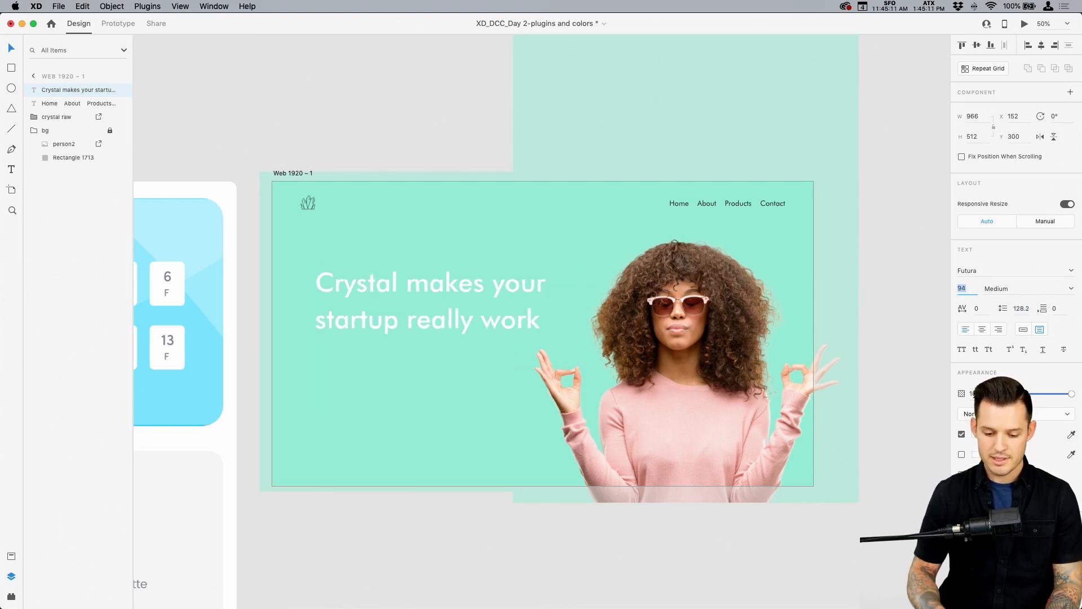
key("Up")
key("Up")
key("Up")
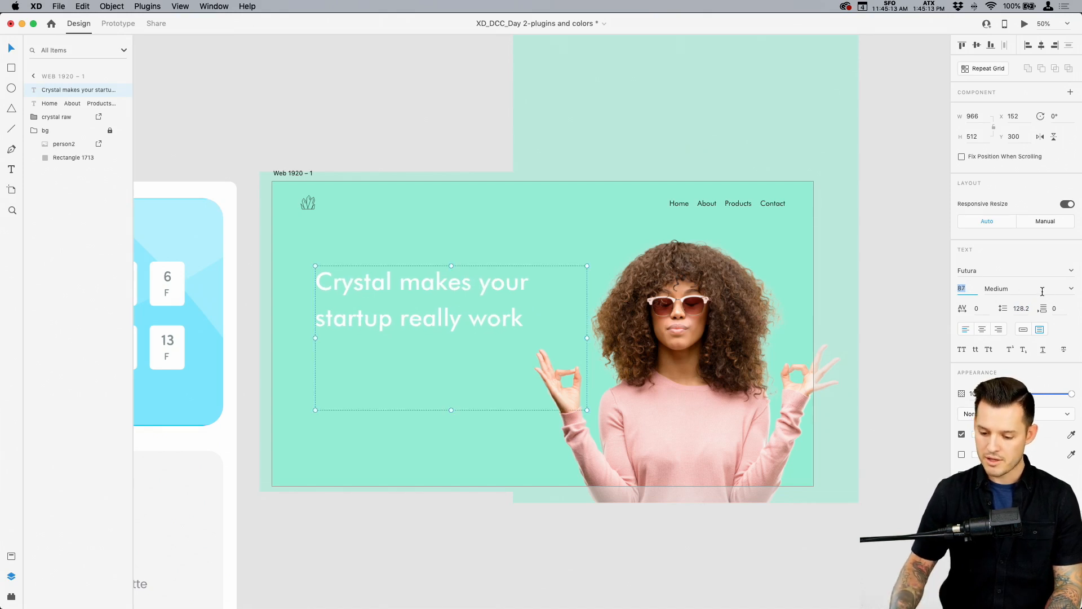
left_click(1071, 290)
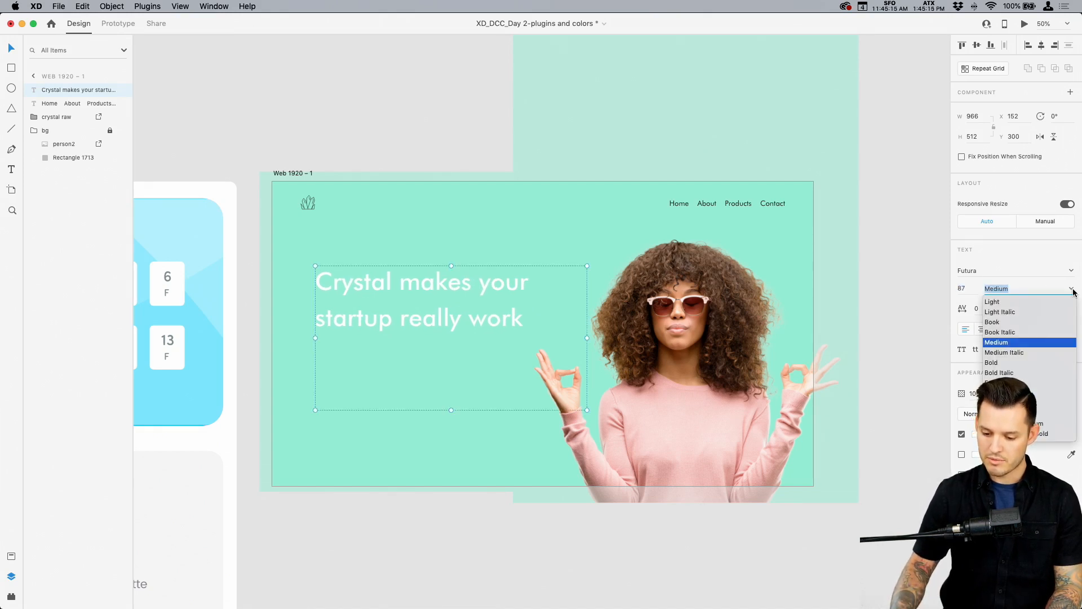
left_click(1074, 292)
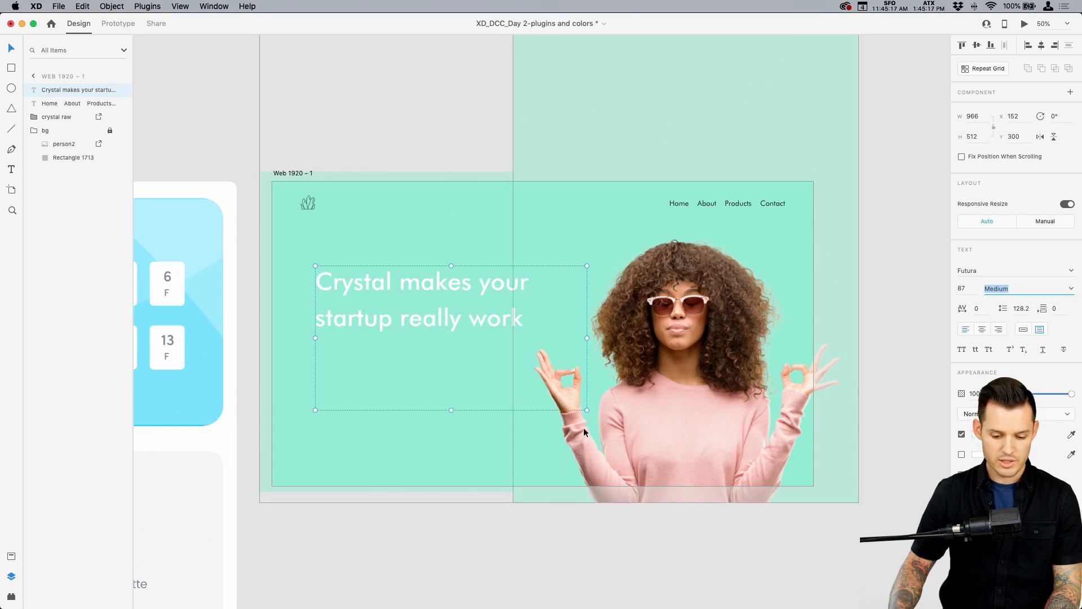
Shrink the headline's text area to about 773 by 254 and move it to about X 101, Y 286, aligned with the logo
left_click_drag(587, 411, 534, 336)
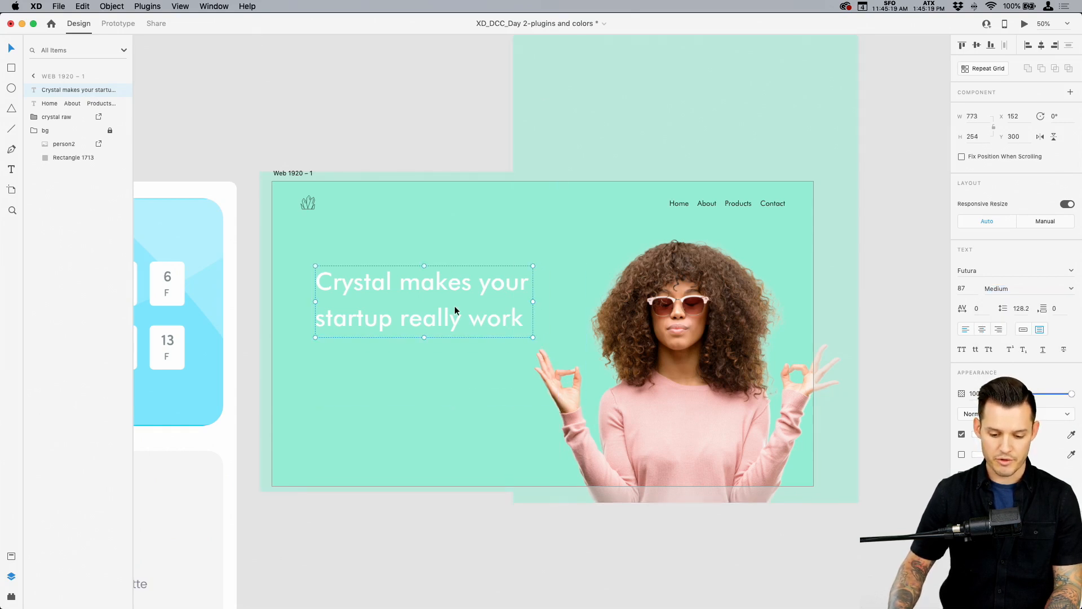
mouse_move(423, 279)
left_mouse_down()
mouse_move(407, 269)
mouse_move(410, 278)
left_mouse_up()
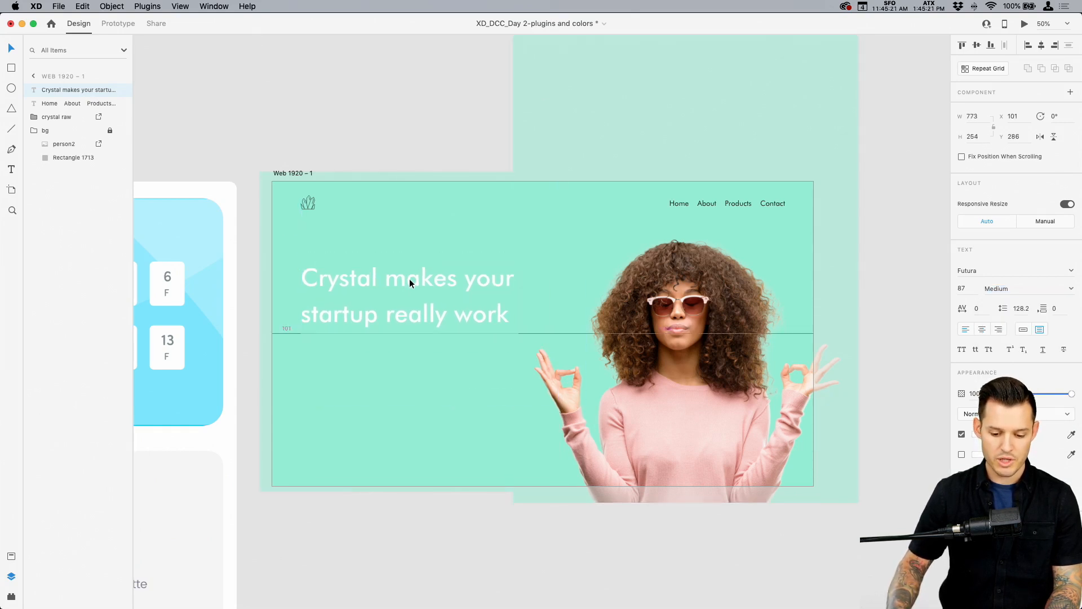
left_click(892, 194)
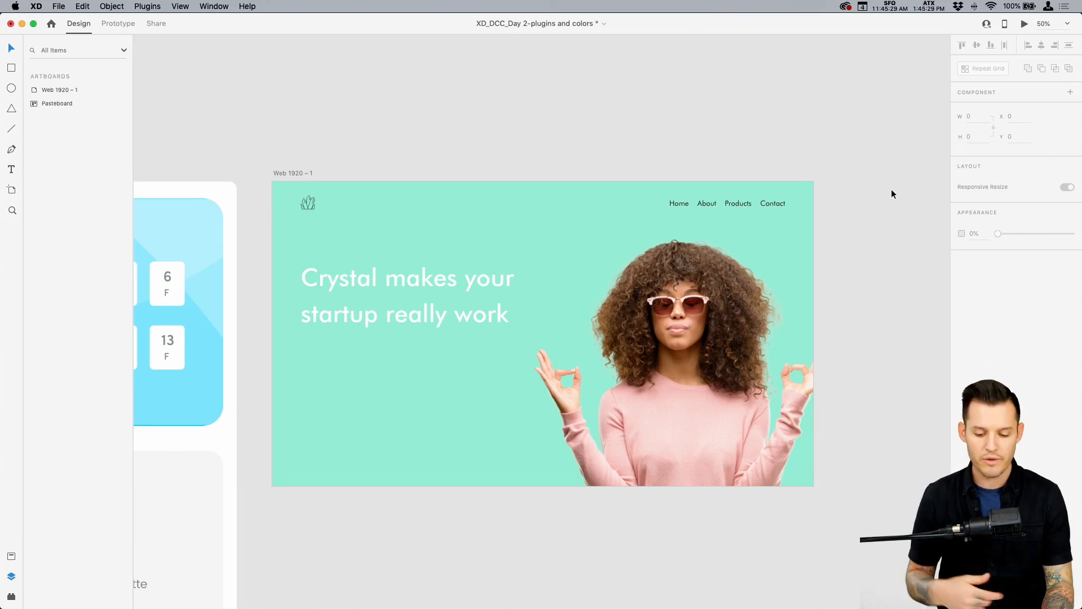
Switch to Chrome, examine the basic colors wheel image in the color article, and return to Adobe XD
key("super+Tab")
key("super+Tab")
key("super+Tab")
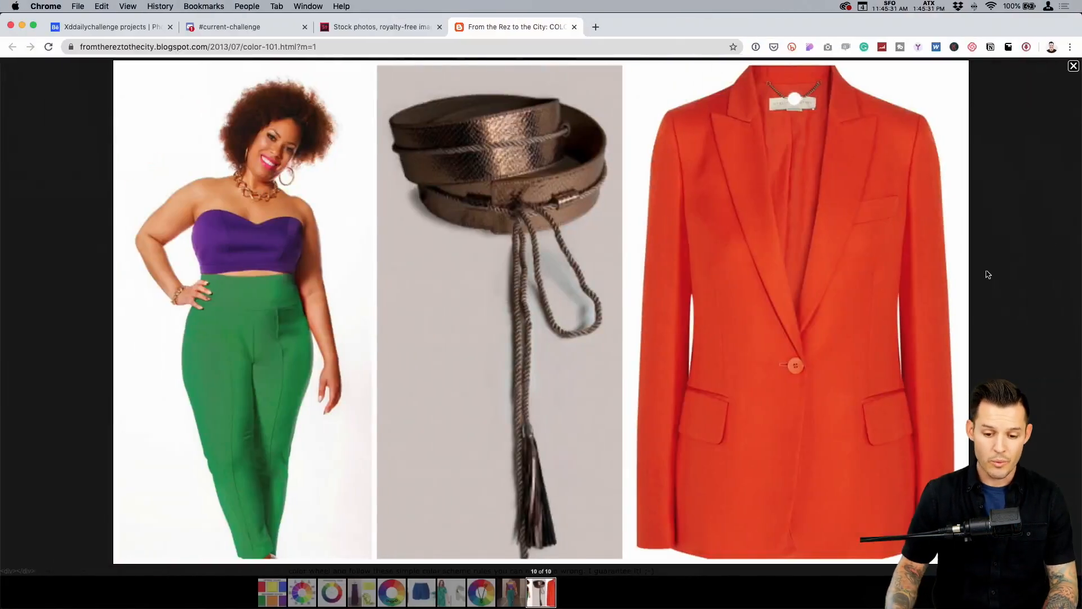
left_click(307, 595)
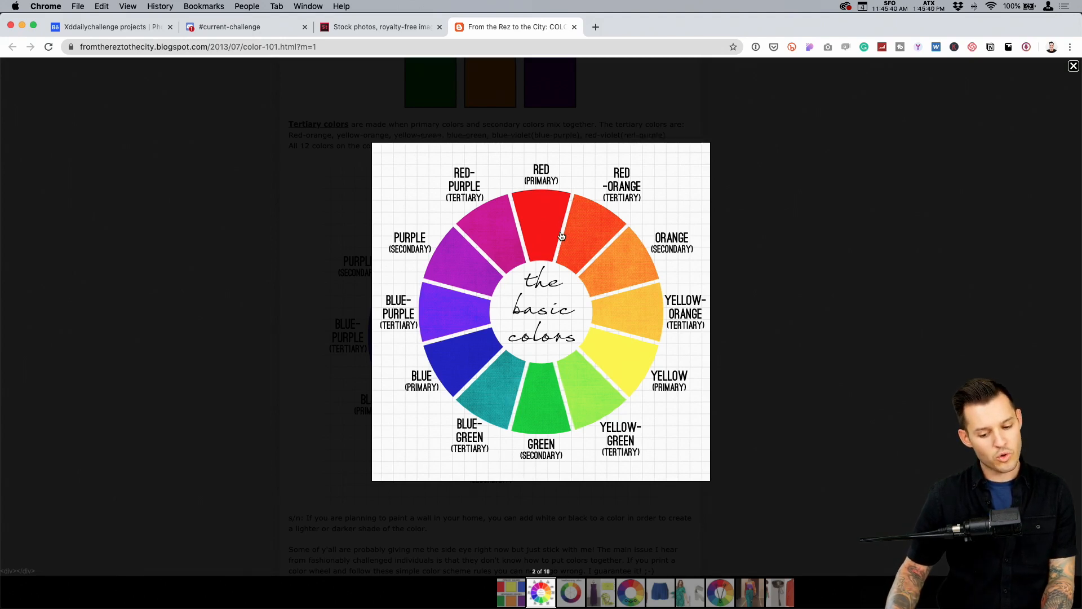
key("super+Tab")
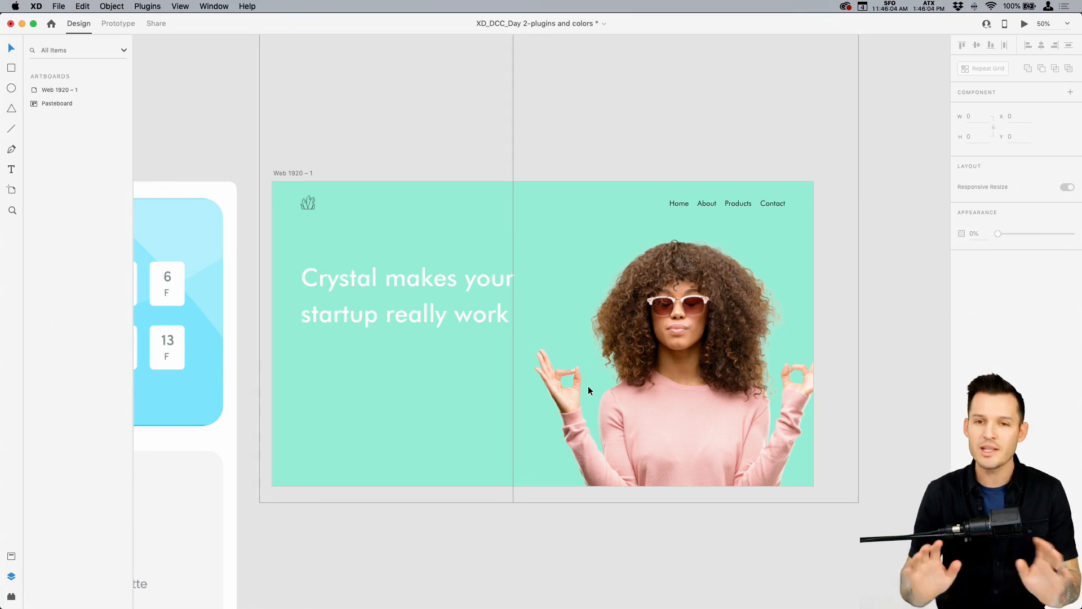
Draw a rectangle of about 315 by 98 below the headline, round its corners to 49 and remove its border
key("r")
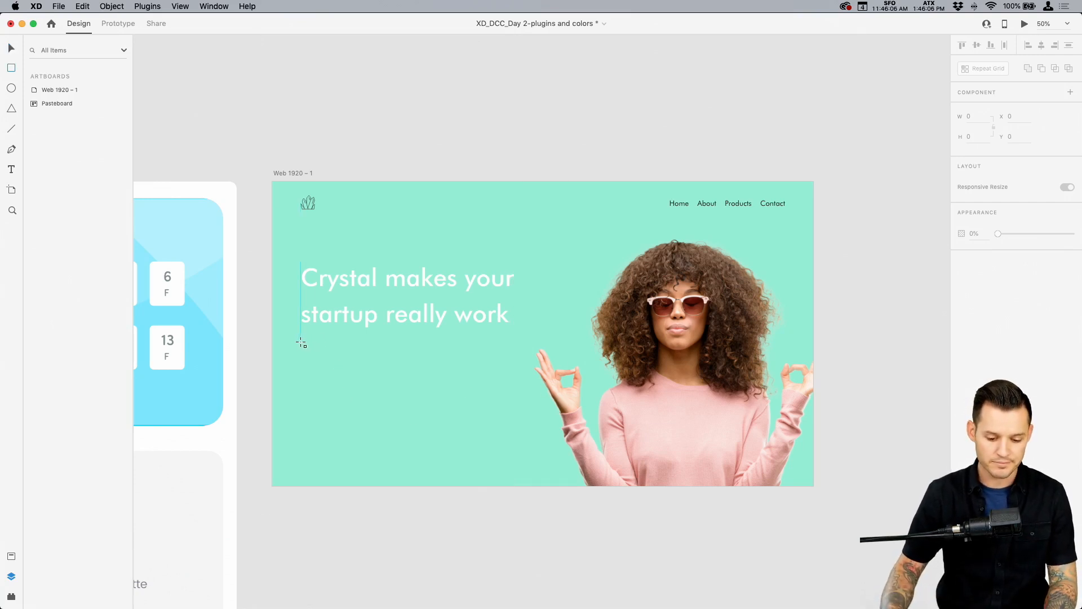
mouse_move(300, 342)
left_mouse_down()
mouse_move(395, 372)
mouse_move(636, 273)
left_mouse_up()
key("super+plus")
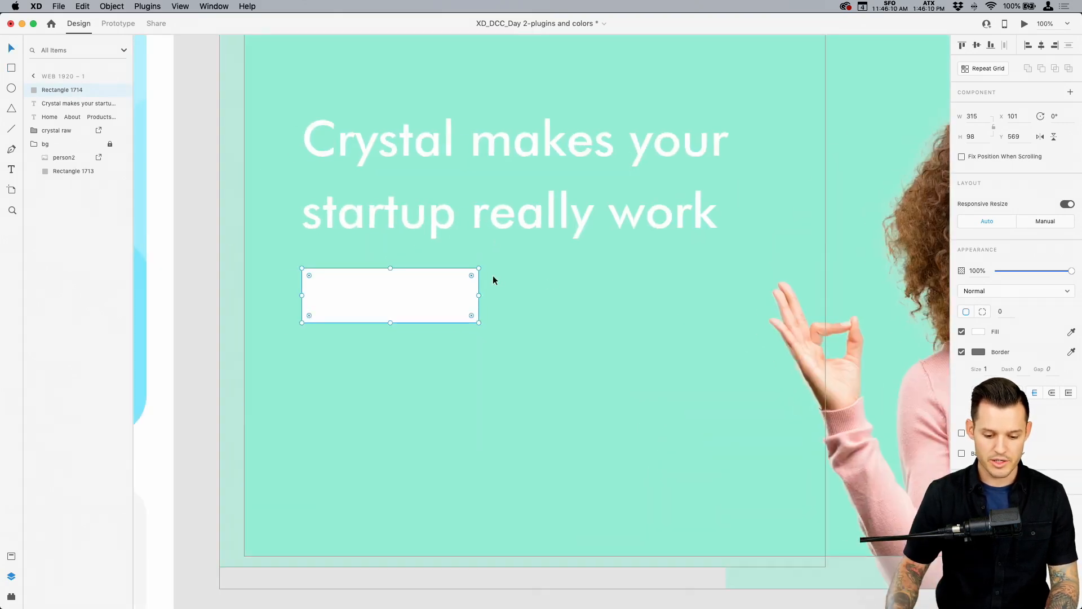
left_click_drag(472, 277, 454, 296)
left_click(962, 352)
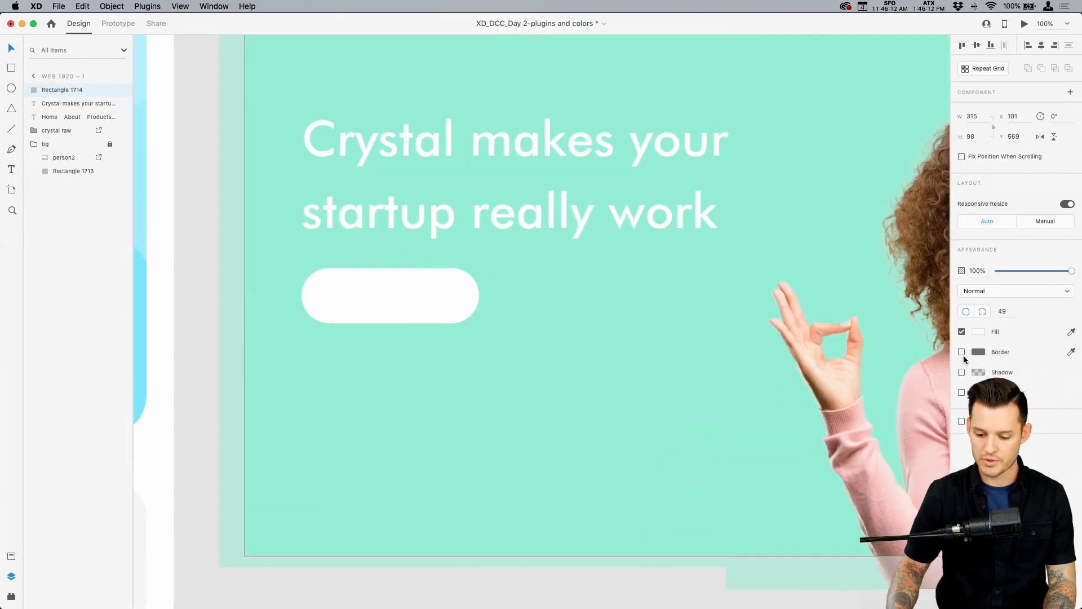
Fill the button shape with a light pink sampled from the woman's sweater
left_click(1072, 332)
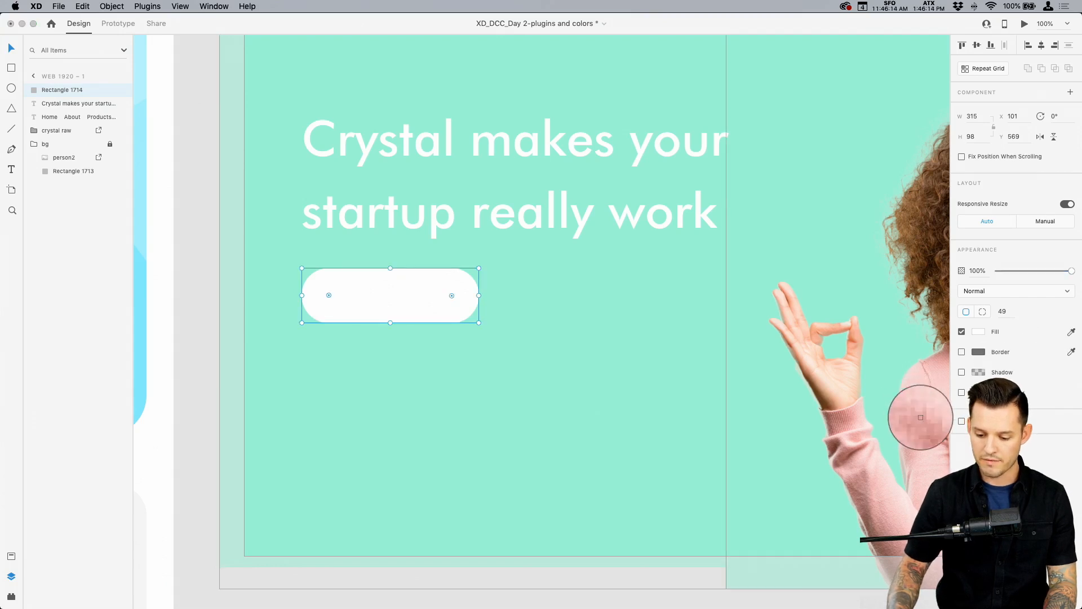
left_click(926, 480)
key("super+minus")
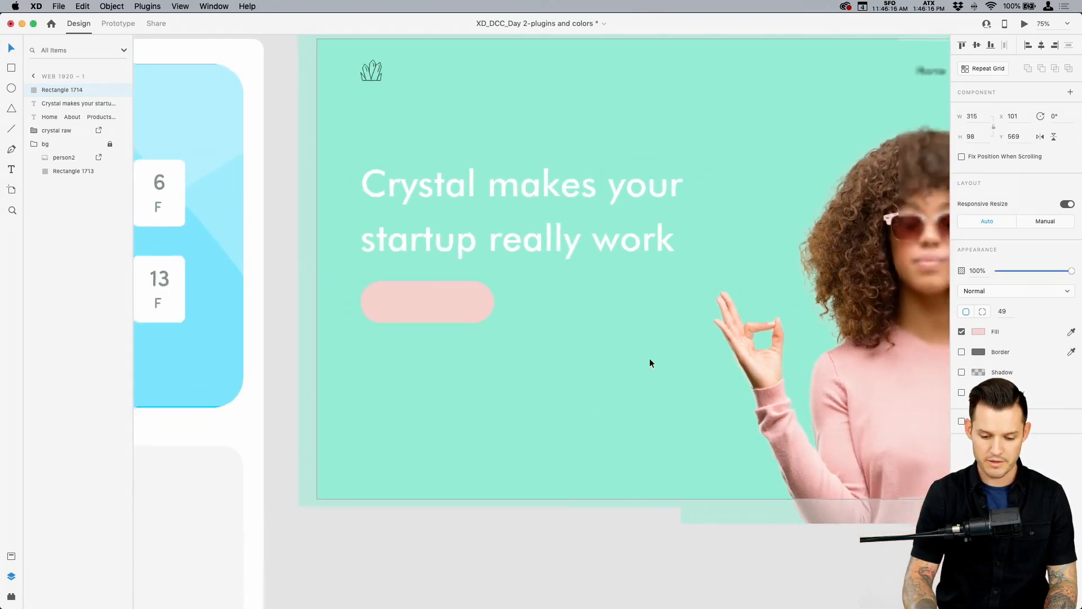
left_click_drag(650, 359, 496, 382)
left_click(385, 43)
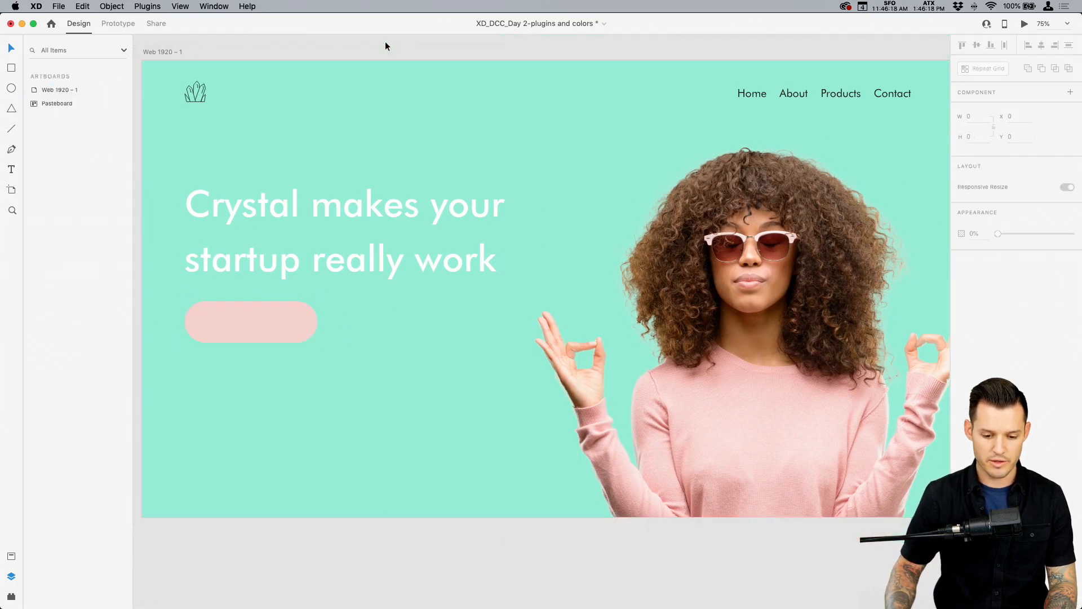
Duplicate the headline below the button shape and replace the copy's text with "Free Trial"
scroll(383, 46, "up", 1)
left_click(273, 331)
left_click(316, 259)
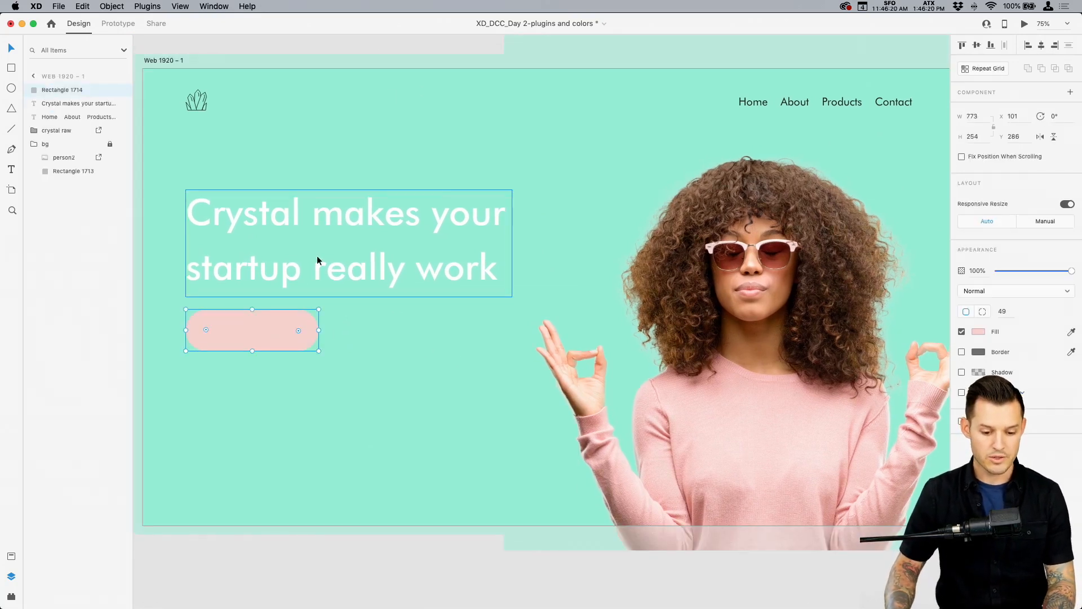
left_click_drag(365, 223, 442, 402, "alt")
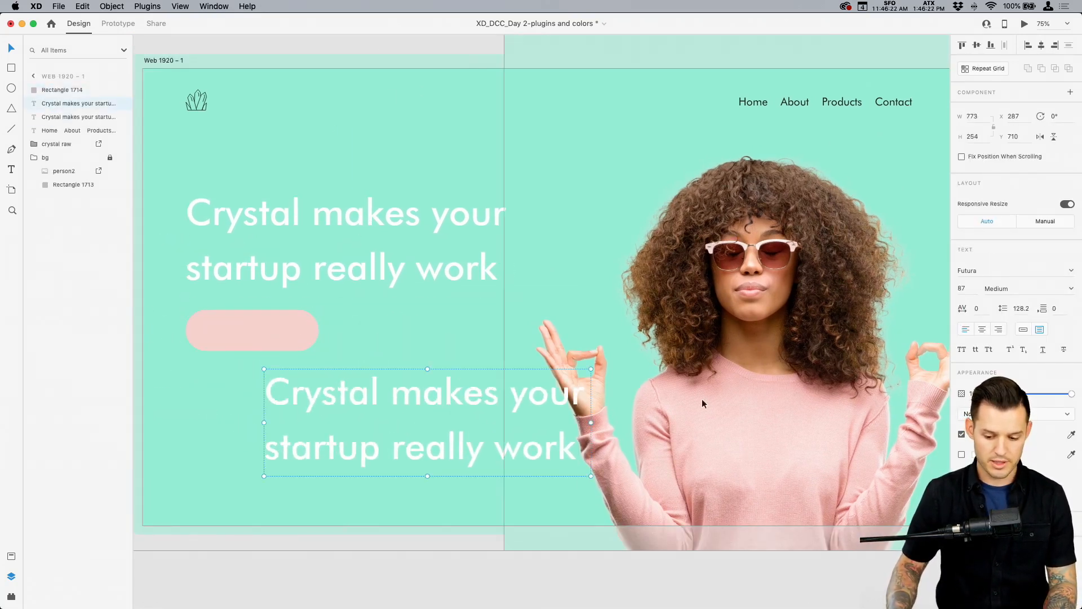
double_click(431, 401)
type("Start")
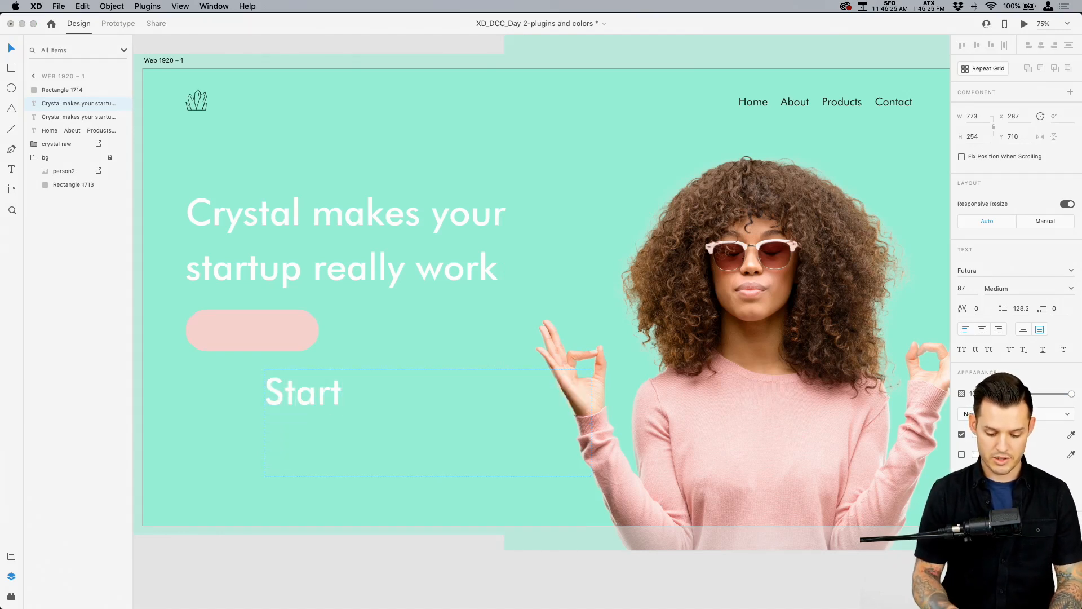
key("super+a")
type("Free")
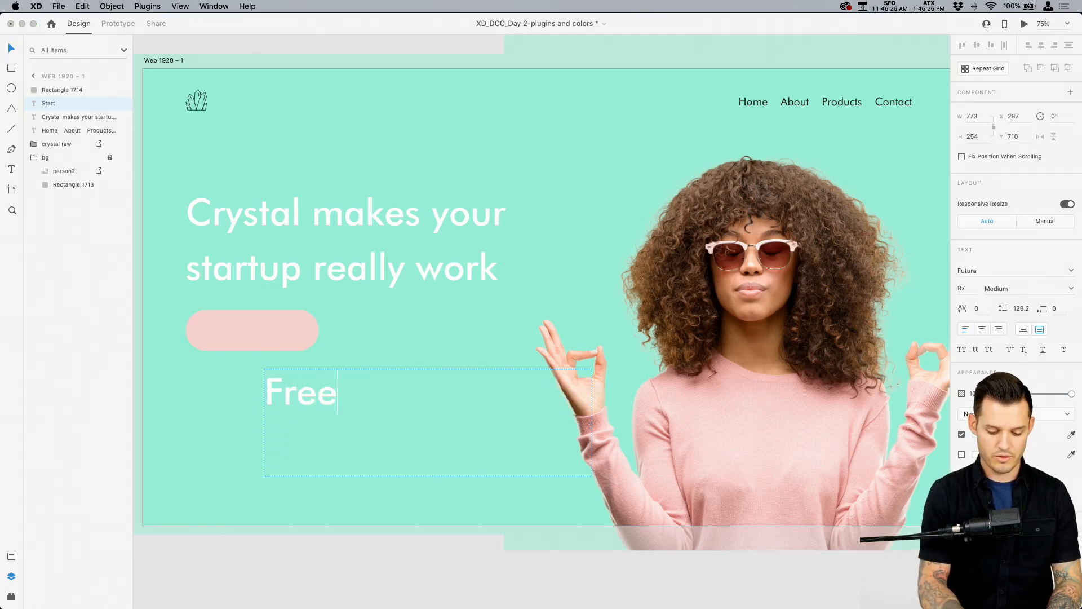
type(" Trial")
key("Escape")
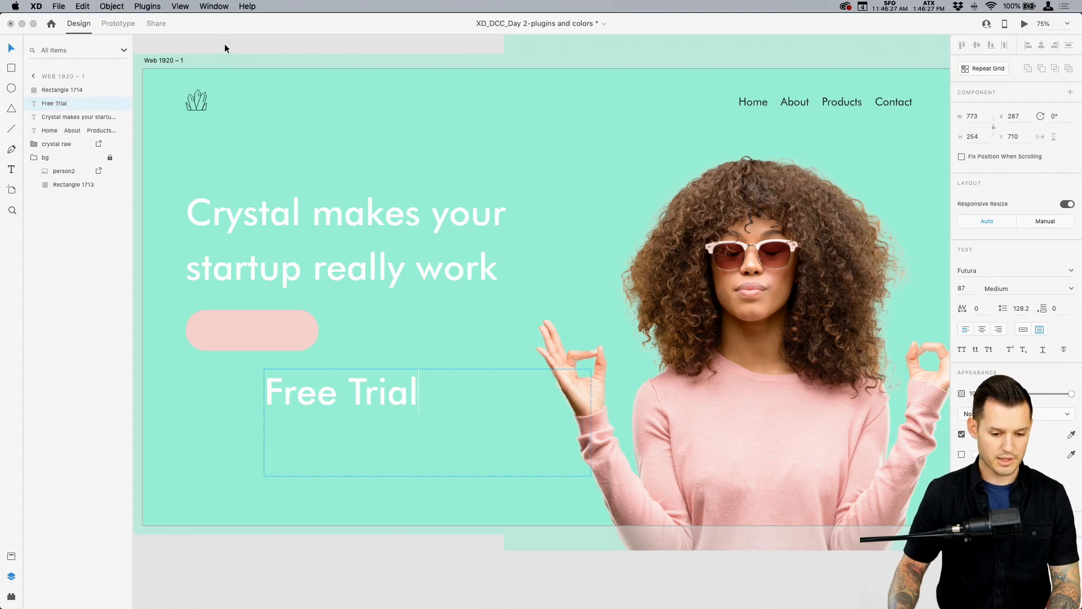
Set the Free Trial label's font size to 57 and shrink its text area to about 401 by 99
left_click(963, 289)
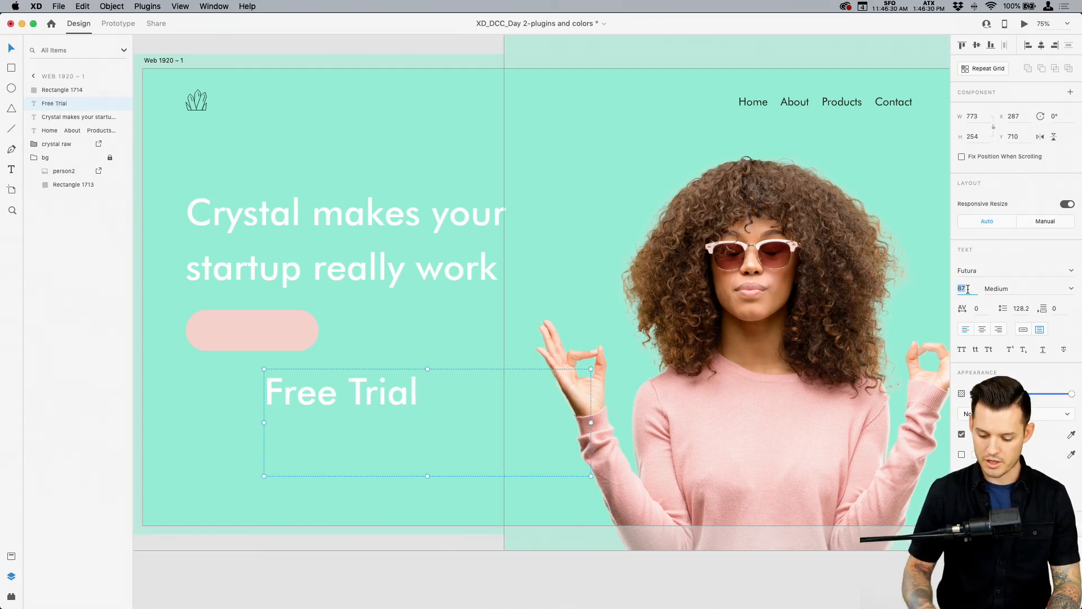
key("shift+Down")
key("shift+Down")
key("shift+Down")
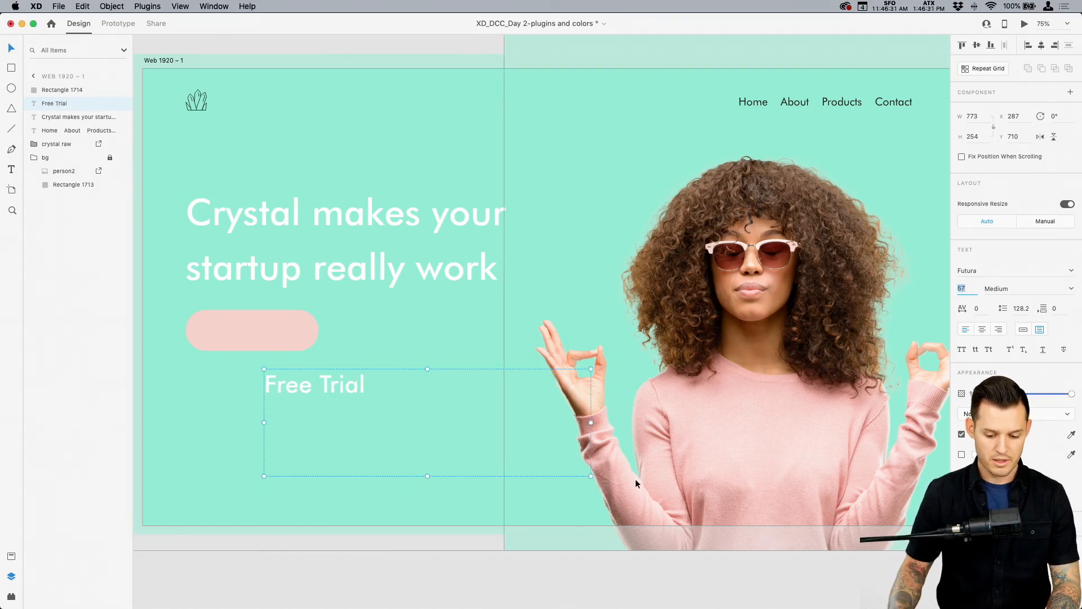
left_click_drag(592, 477, 433, 410)
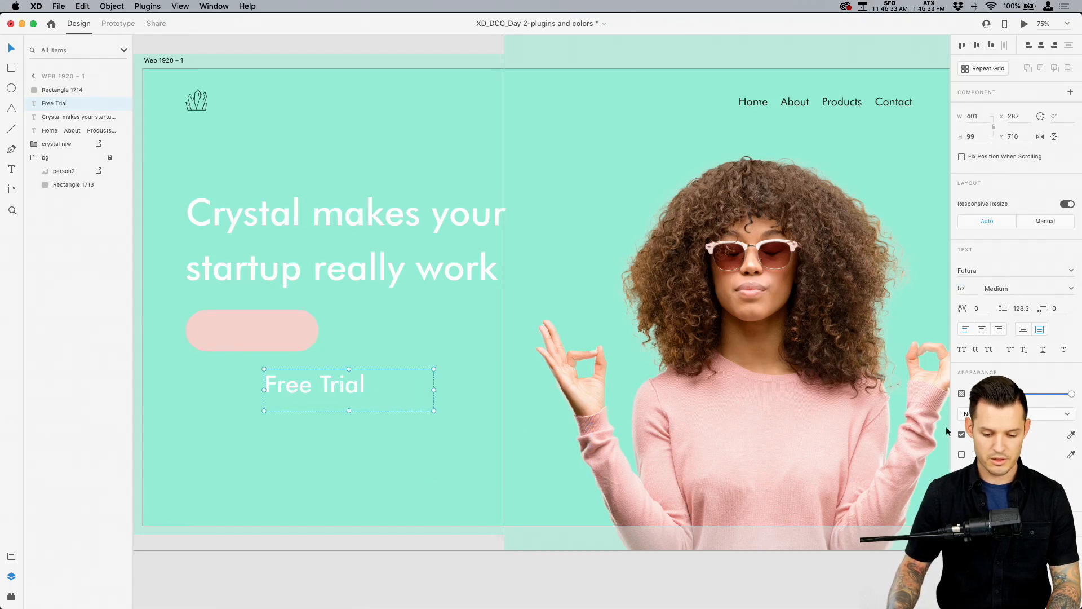
Center-align the Free Trial text, move it onto the pink button and place its layer above the button shape
left_click(982, 329)
left_click_drag(343, 386, 247, 336)
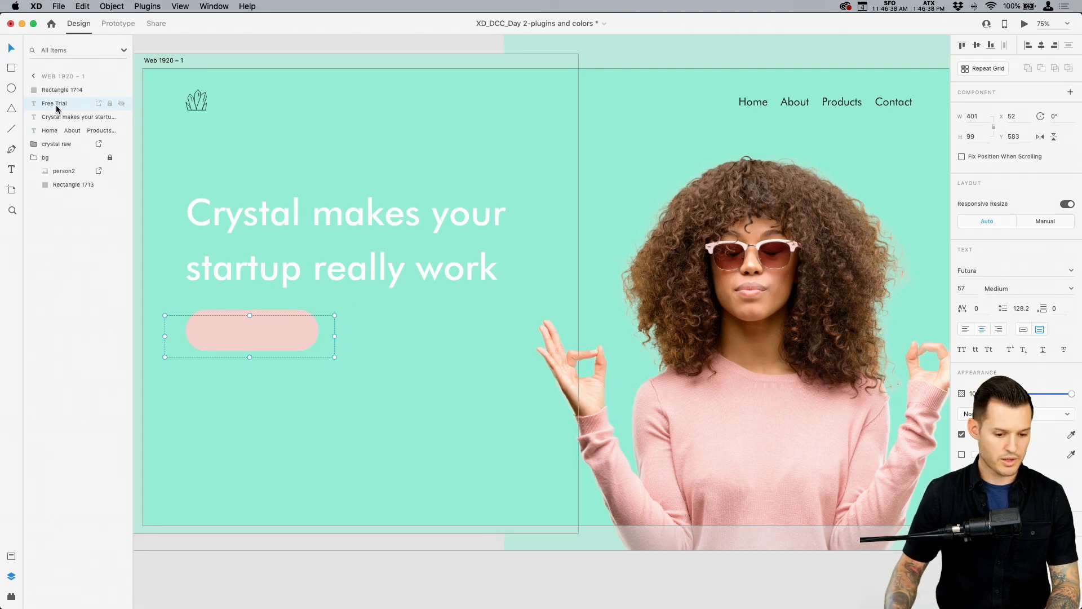
left_click_drag(56, 105, 56, 84)
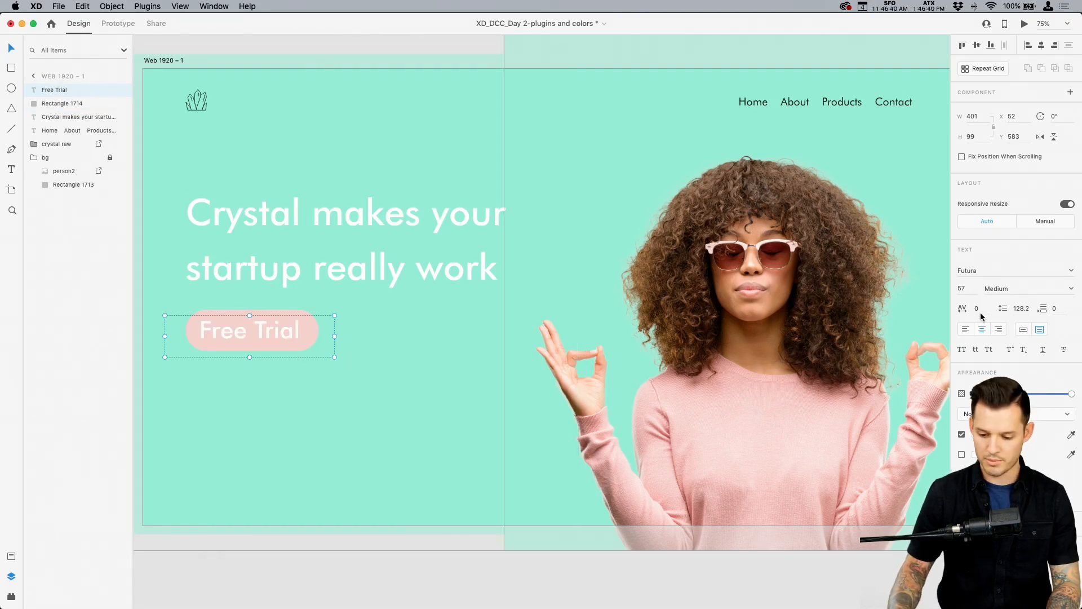
Set the Free Trial label's font size to 37
left_click(964, 288)
type("37")
key("Return")
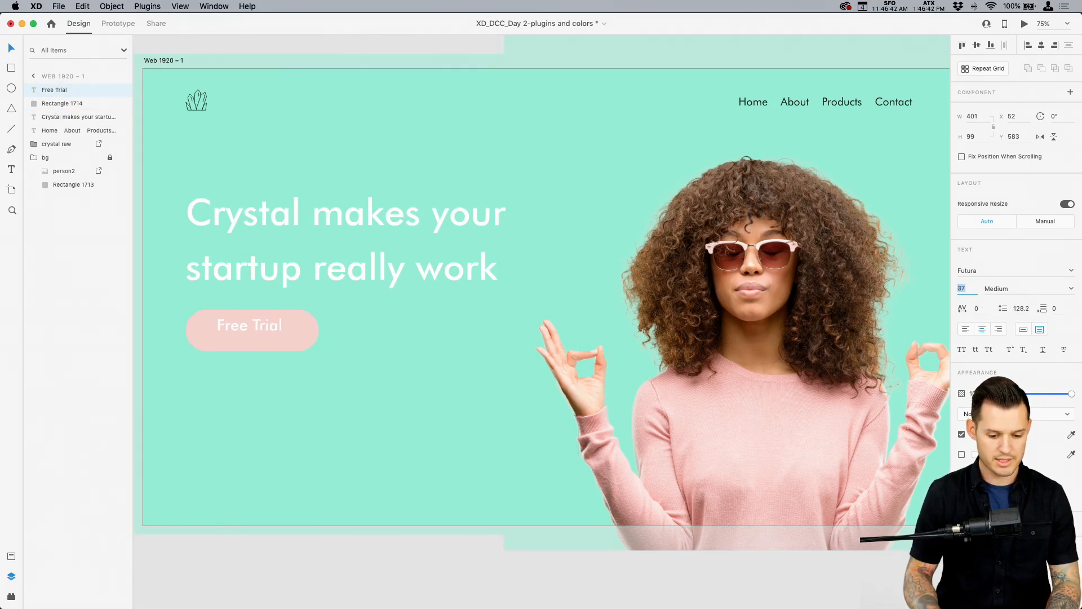
Shrink the Free Trial text area to about 315 by 51, matching the button's width, and center it vertically on the button
left_click_drag(249, 356, 251, 350)
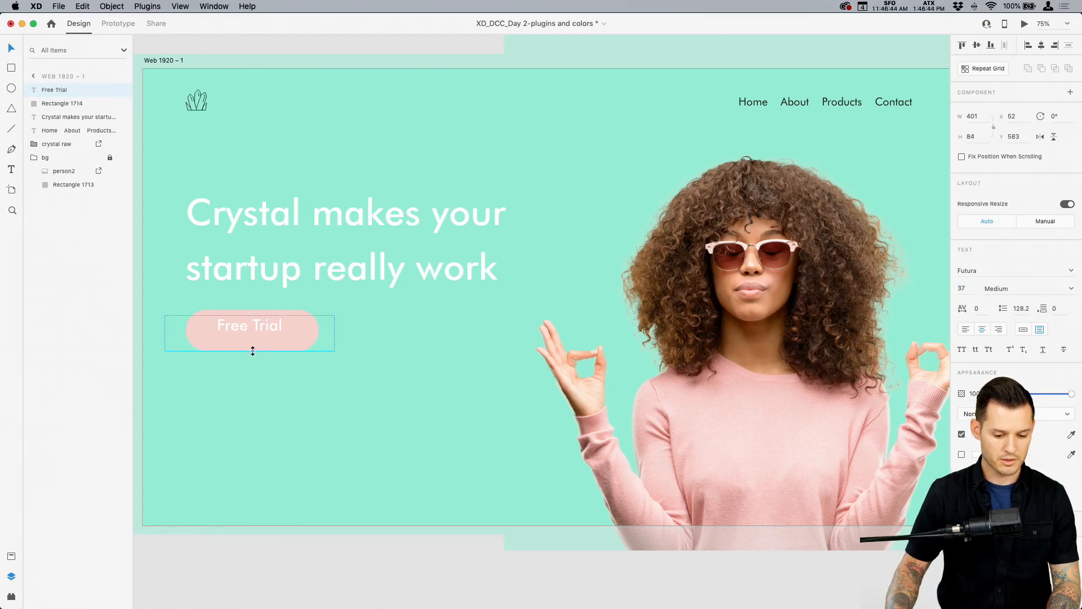
left_click_drag(335, 333, 319, 333)
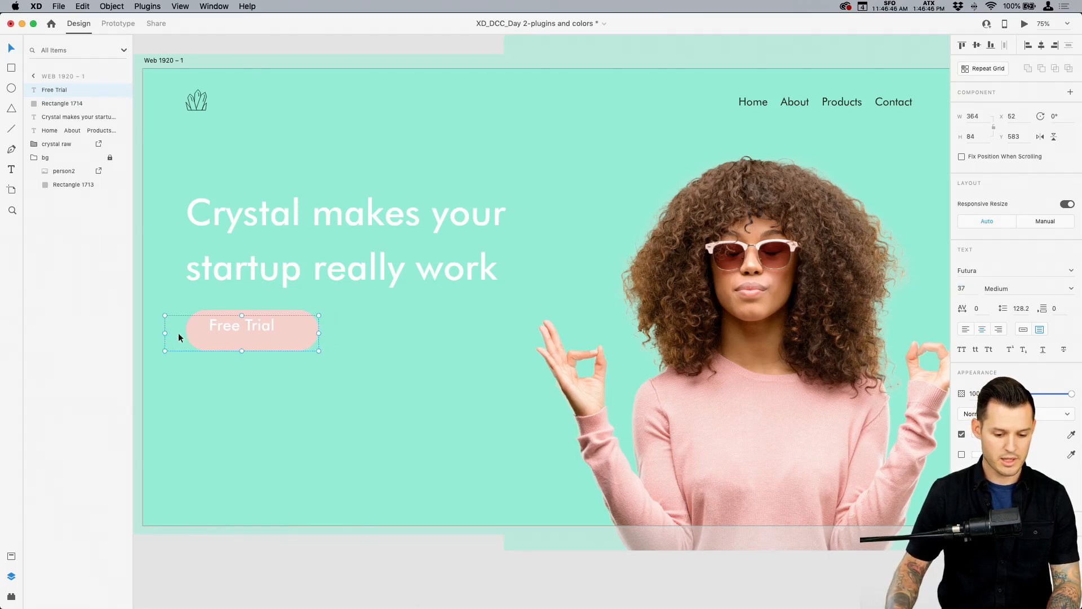
left_click_drag(164, 333, 186, 334)
left_click_drag(253, 316, 252, 340)
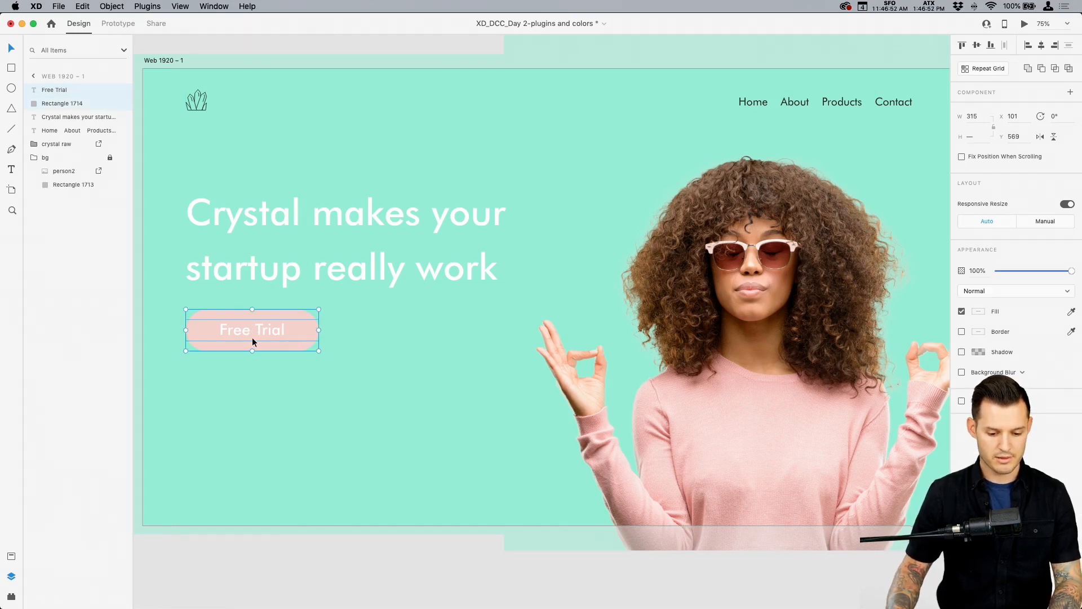
left_click(63, 104, "shift")
Widen the pink button, recenter the Free Trial label on it at about X 137, and select both together
left_click(62, 104)
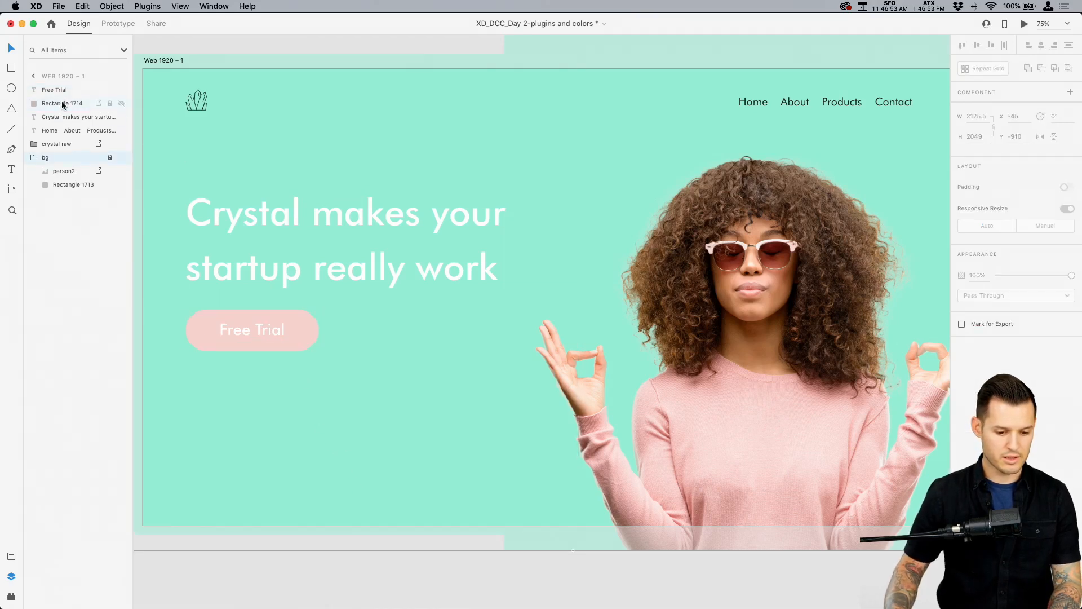
left_click_drag(319, 330, 348, 331)
left_click(249, 335)
left_click_drag(249, 335, 271, 331)
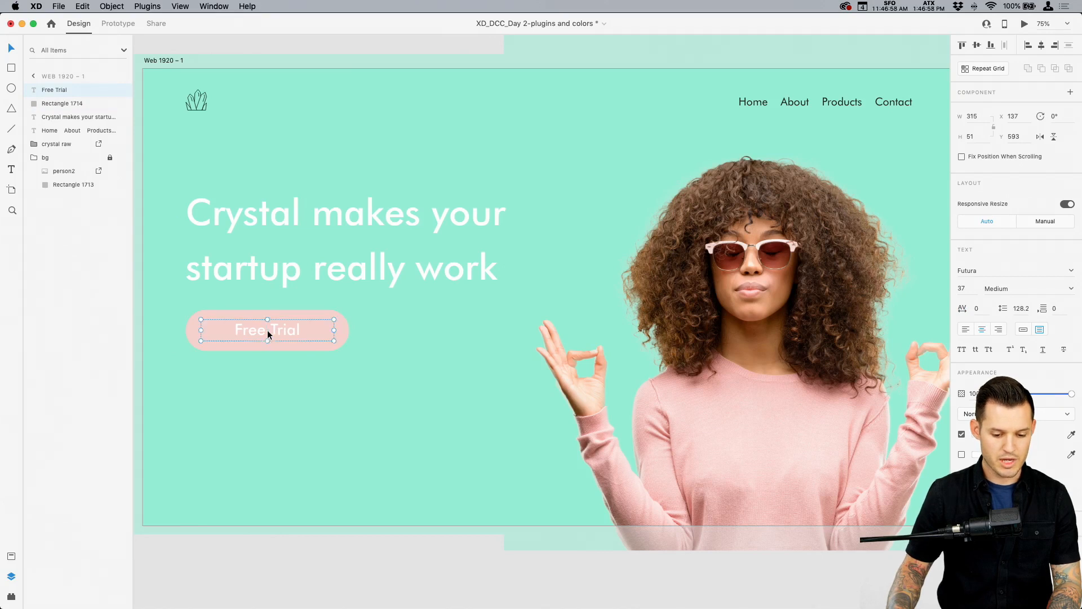
left_click(194, 330, "shift")
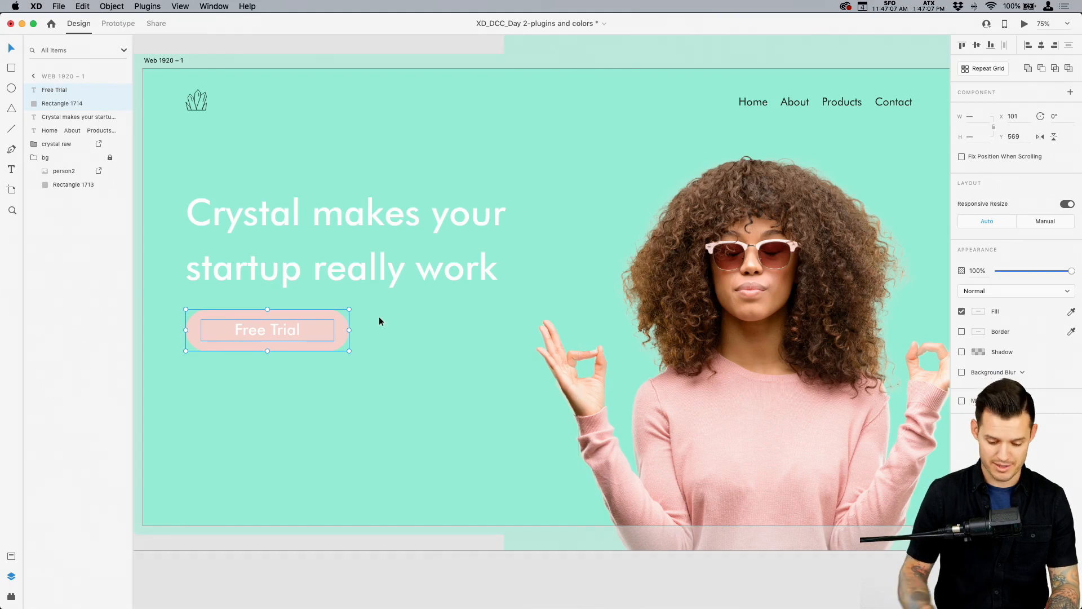
Group the Free Trial label with its button shape and move the group down to Y 581
key("super+g")
left_click(709, 576)
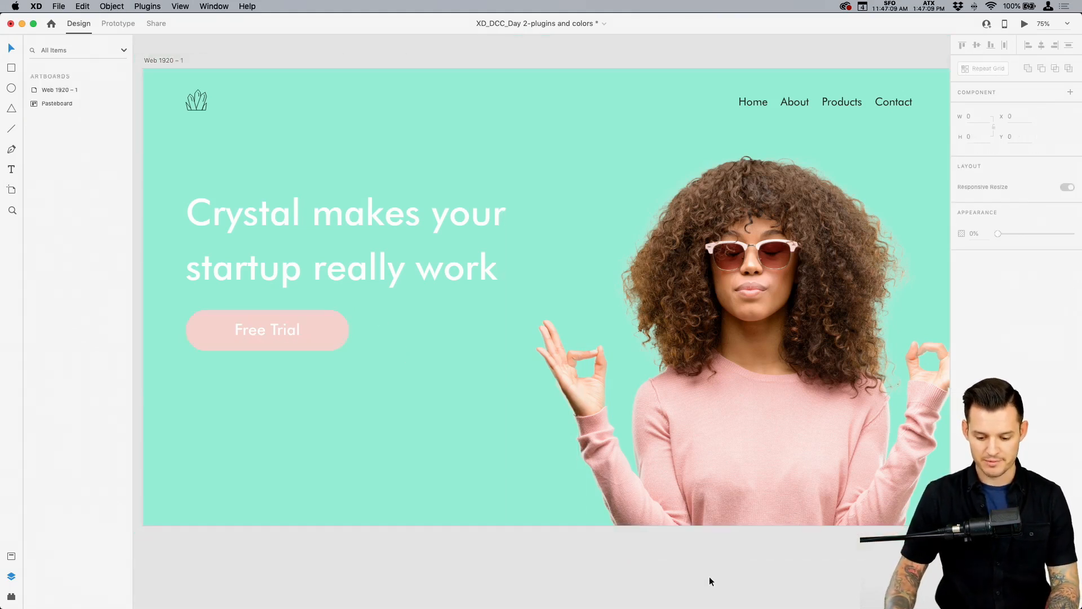
scroll(709, 576, "right", 2)
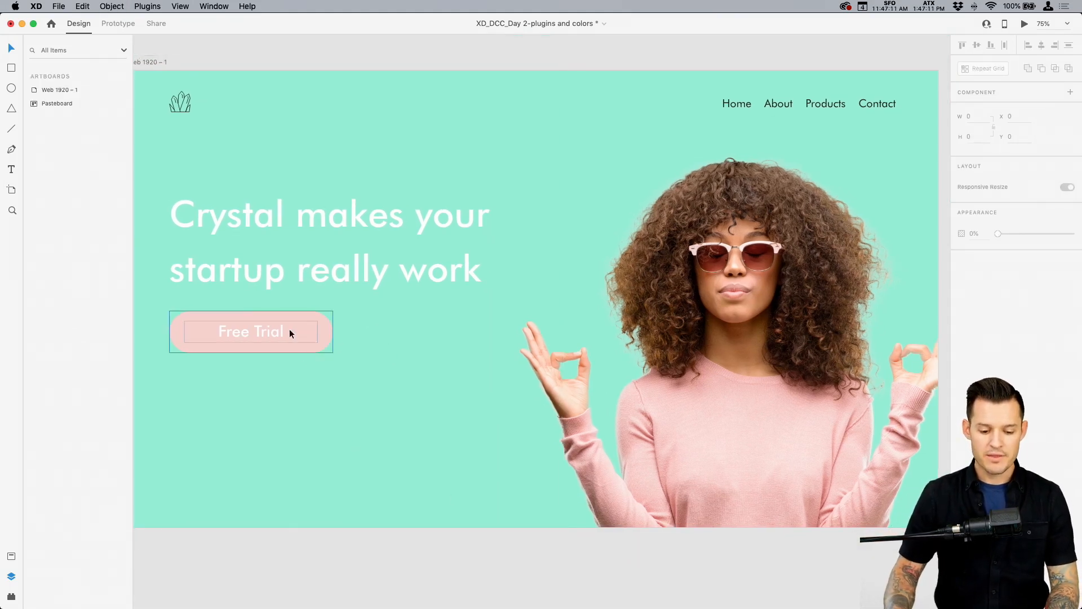
left_click_drag(289, 329, 288, 332)
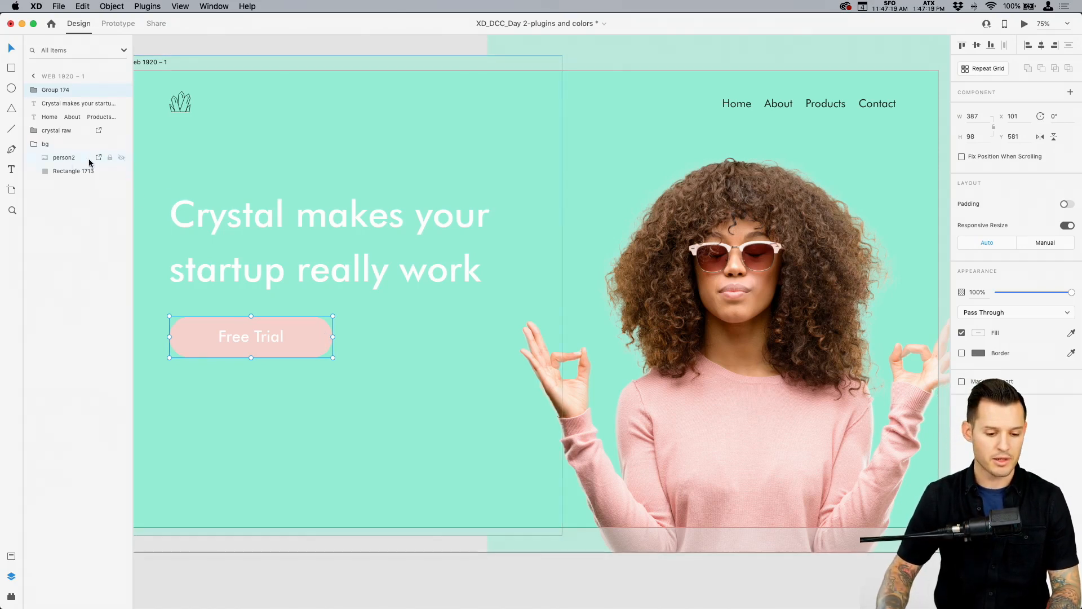
Hide the person2 image and resize the mint background rectangle to cover the artboard, 1920 by 1080 at X 0, Y 0
left_click(121, 157)
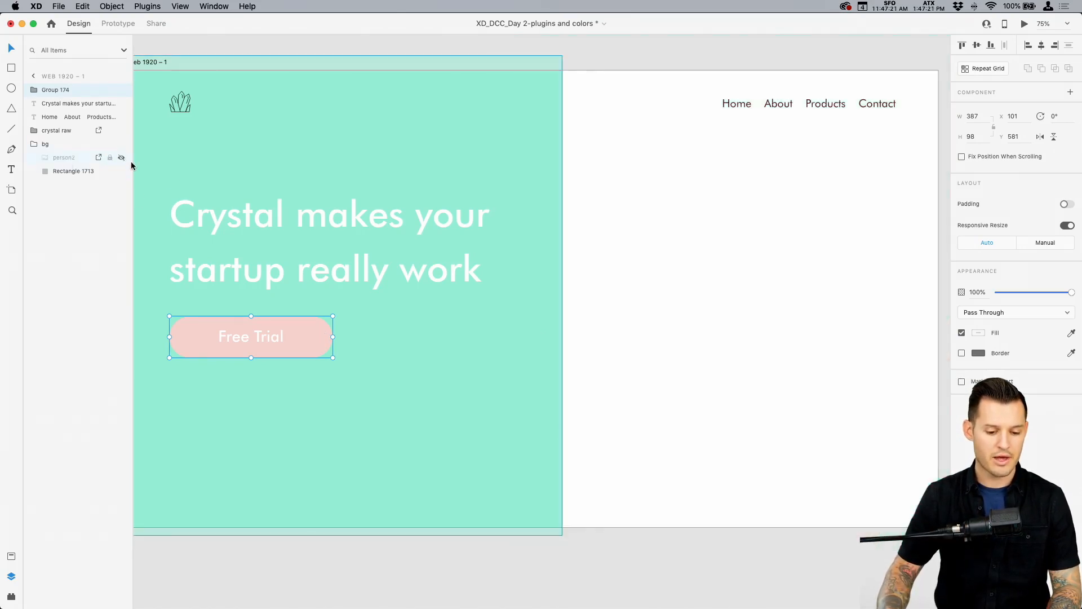
left_click(545, 145)
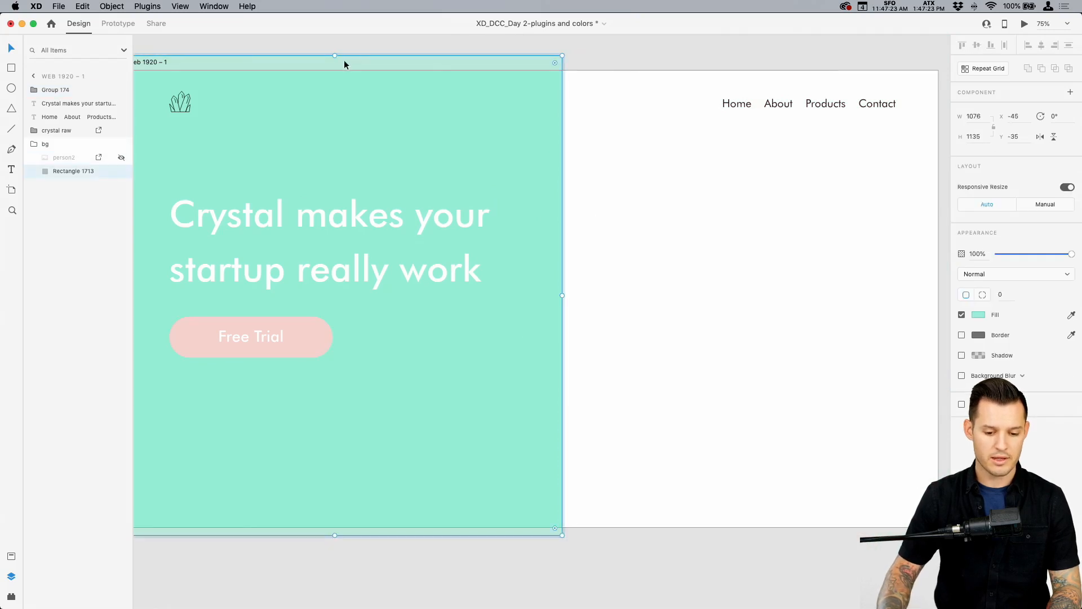
left_click_drag(335, 55, 335, 70)
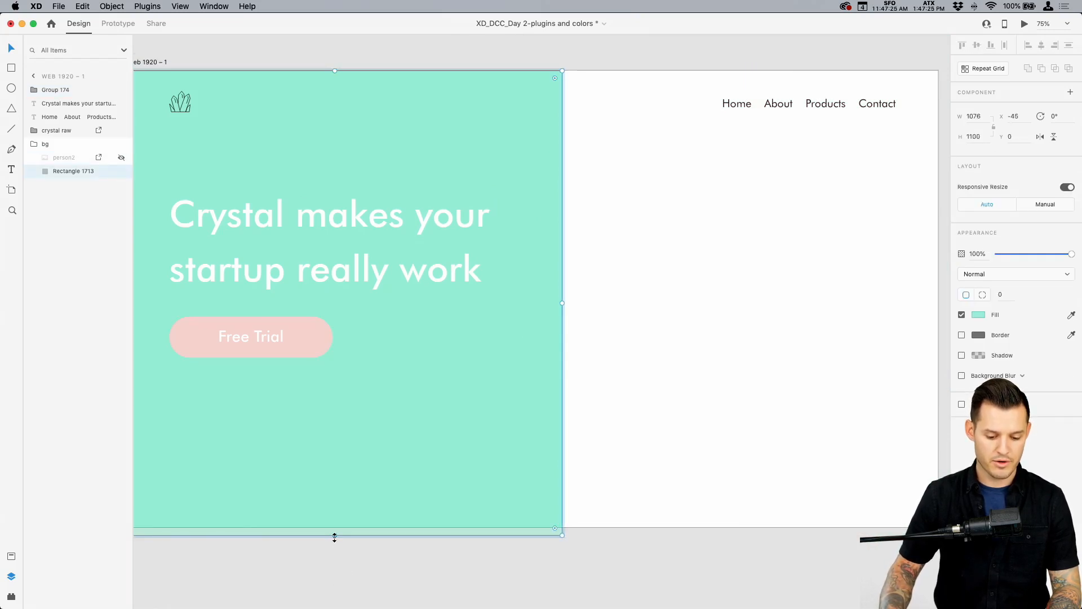
left_click_drag(334, 534, 336, 527)
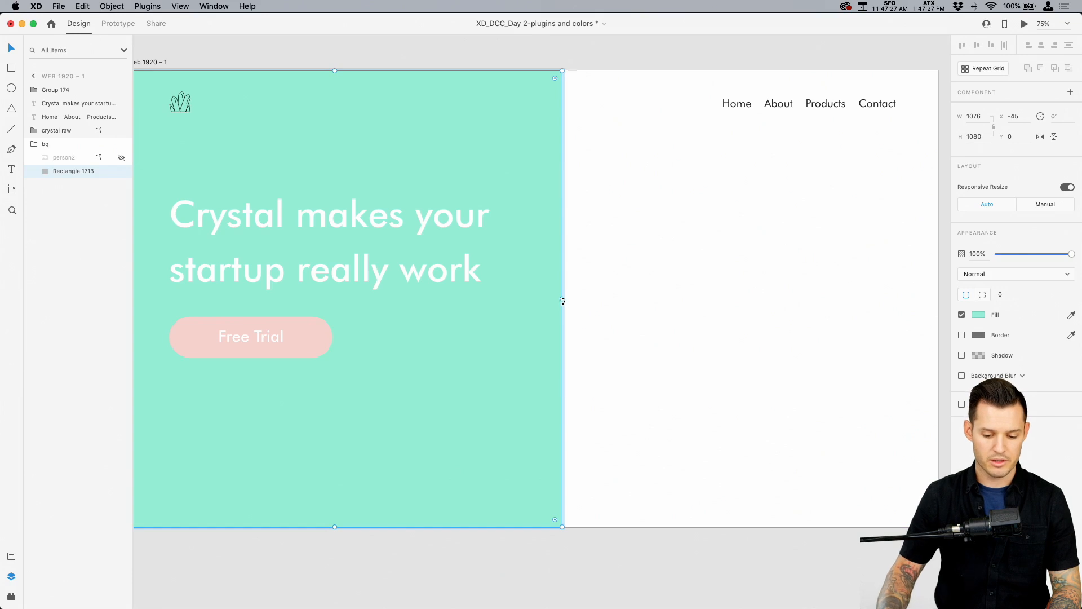
left_click_drag(563, 300, 937, 294)
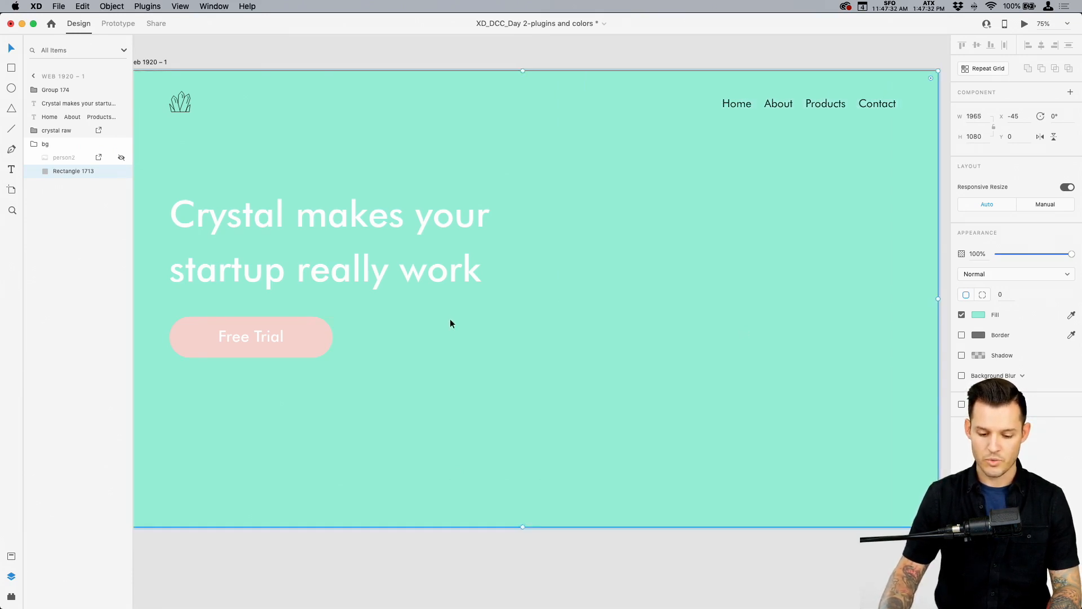
scroll(450, 320, "left", 5)
left_click_drag(281, 299, 299, 300)
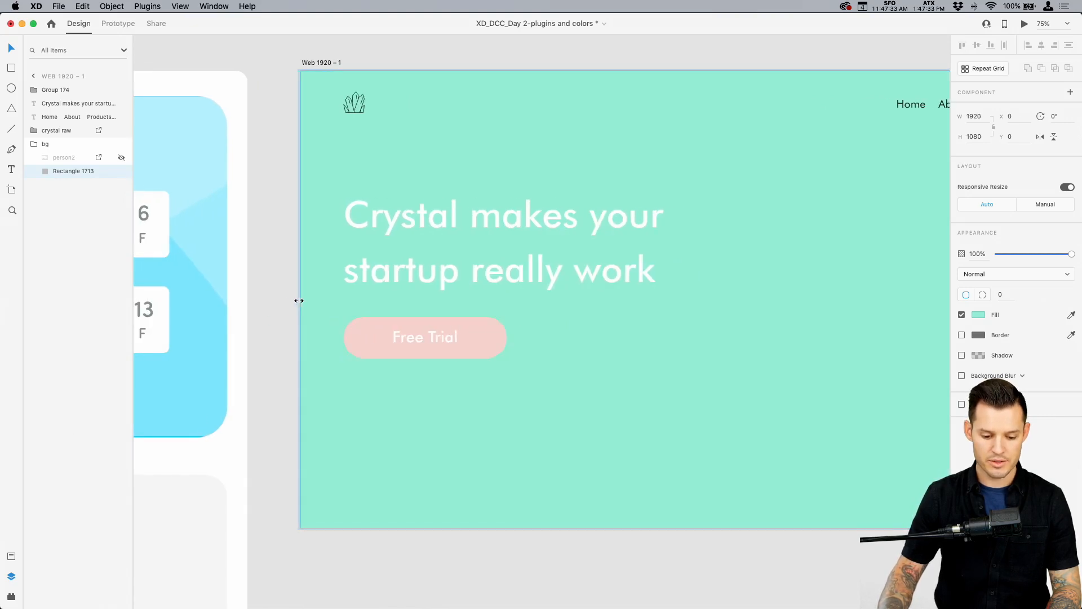
left_click(276, 315)
Set the navigation text's fill to white (#FFFFFF) and its weight to Medium, and shift it to X 1403
scroll(646, 454, "right", 4)
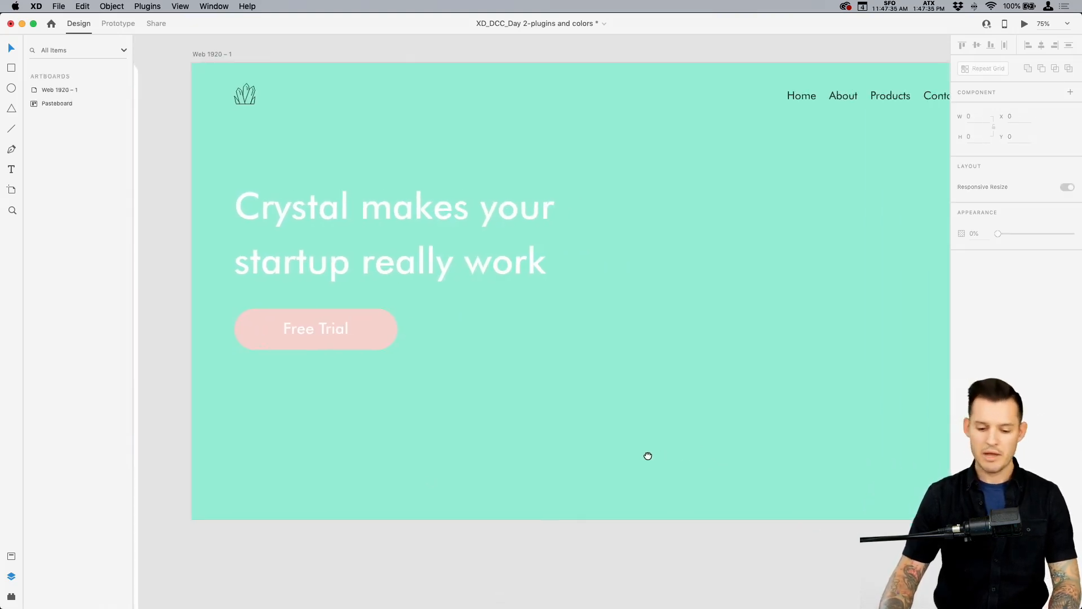
left_click_drag(647, 455, 597, 462)
left_click(833, 103)
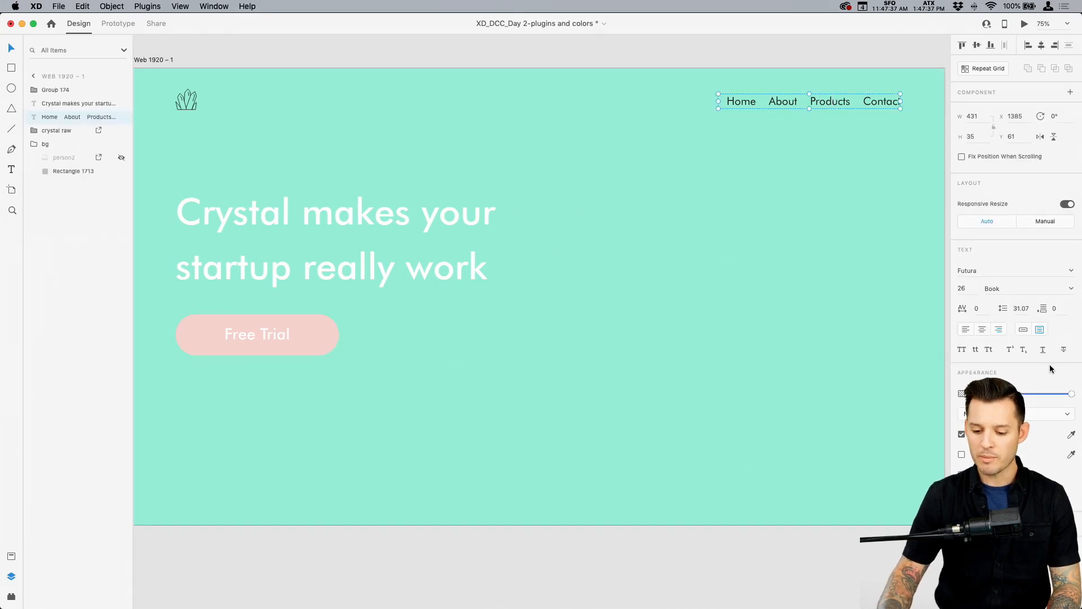
left_click(975, 435)
left_click_drag(896, 416, 730, 282)
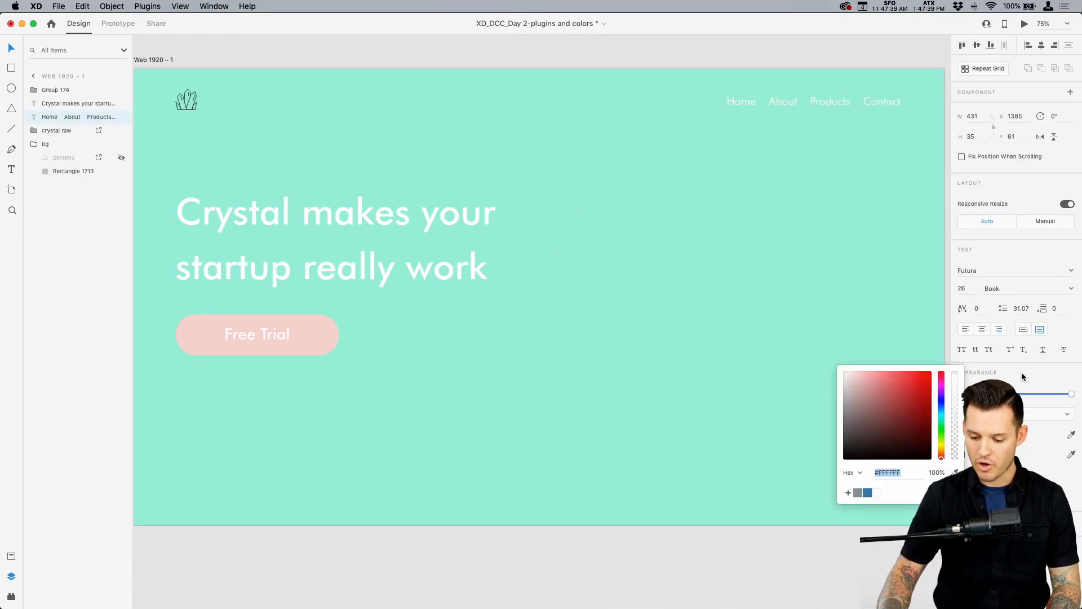
left_click(1070, 289)
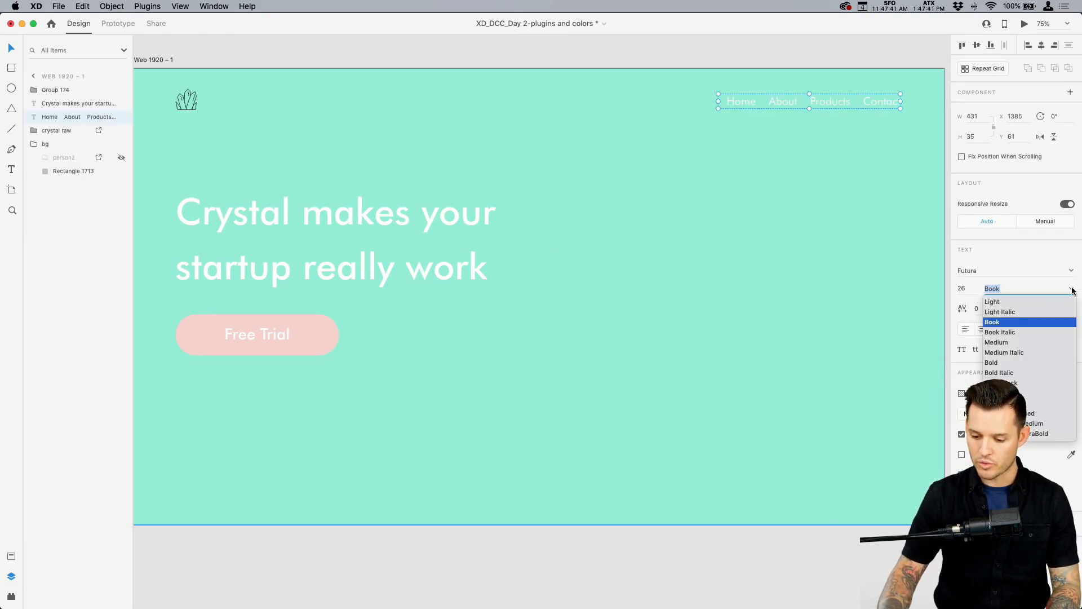
left_click(1006, 346)
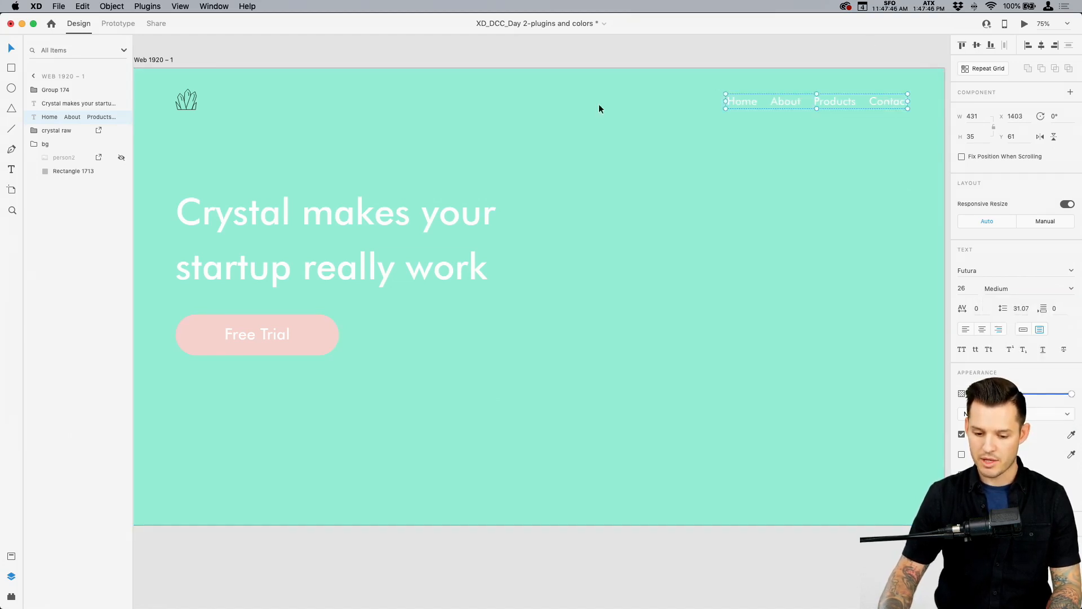
Set the crystal logo's border color to white (#FFFFFF)
left_click(203, 59)
scroll(226, 65, "left", 3)
key("z")
left_click_drag(207, 54, 374, 179)
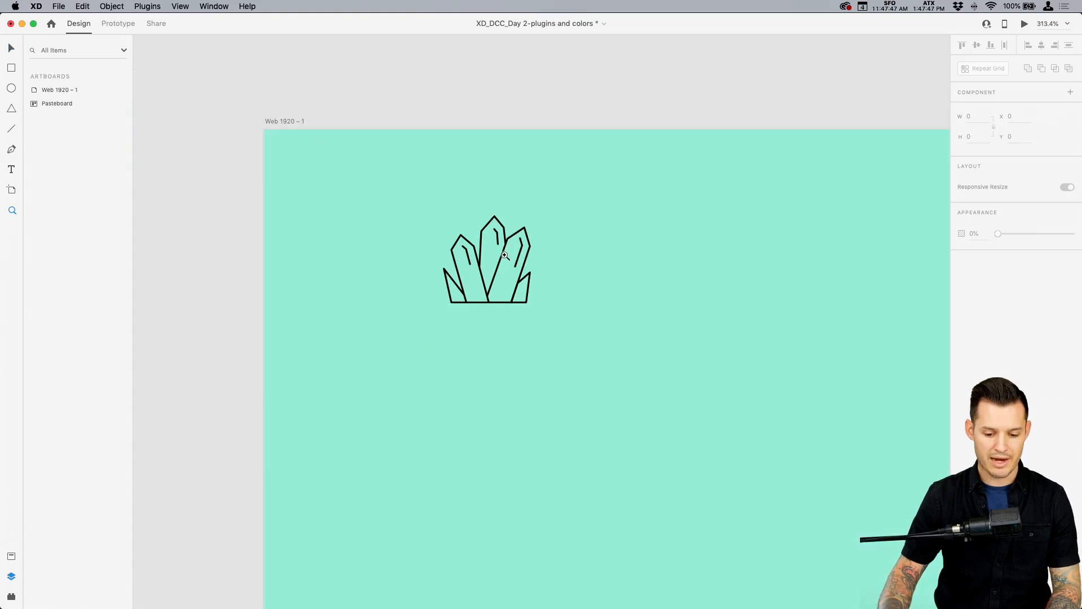
key("v")
left_click(505, 254)
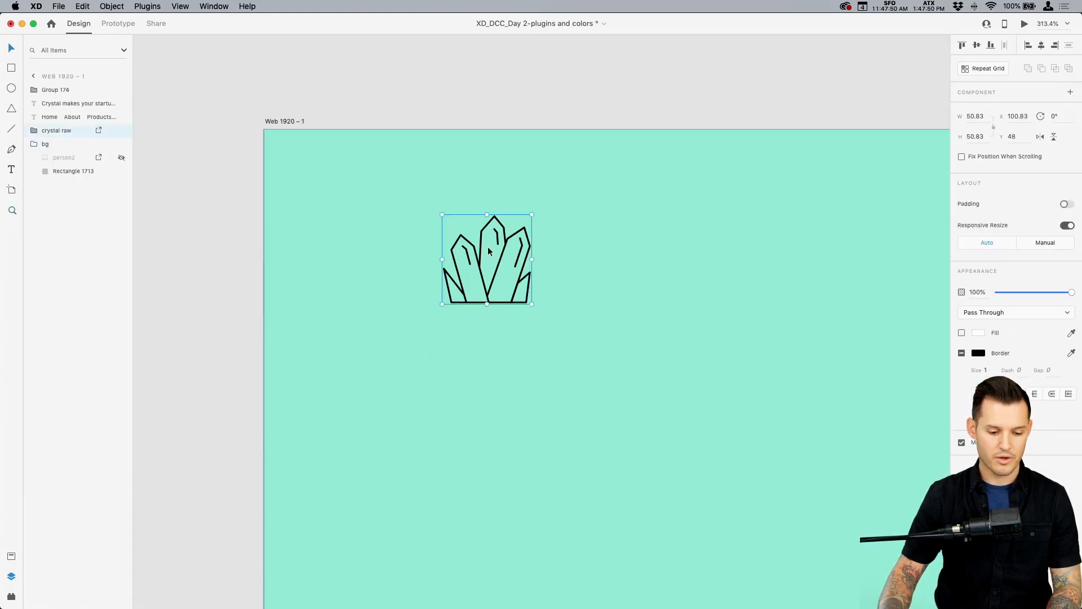
left_click(979, 354)
type("fff")
key("Return")
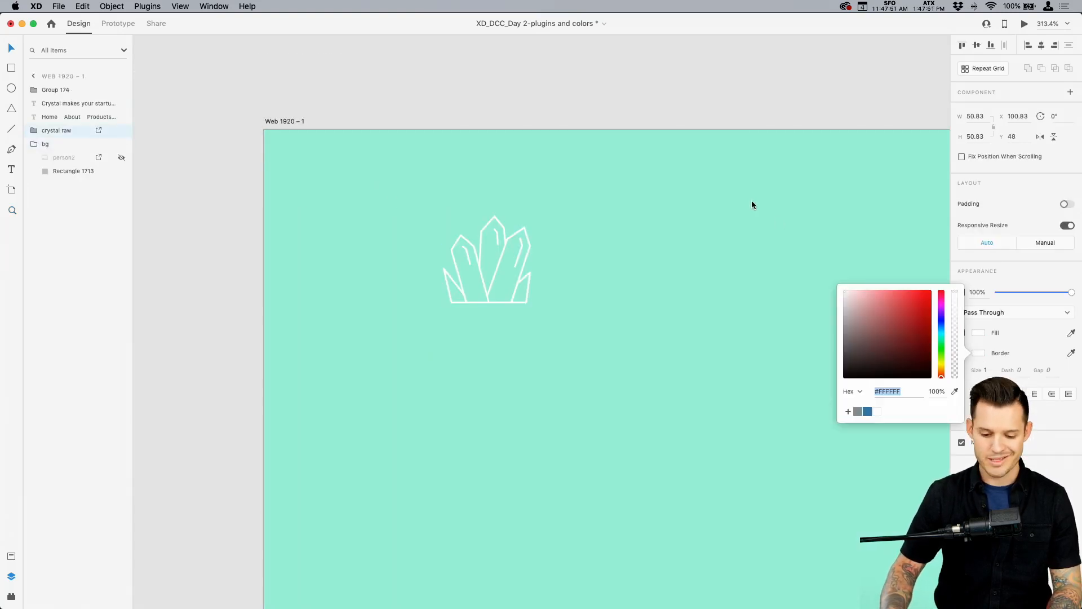
Set the crystal logo's border size to 2 and deselect the logo
left_click(1038, 342)
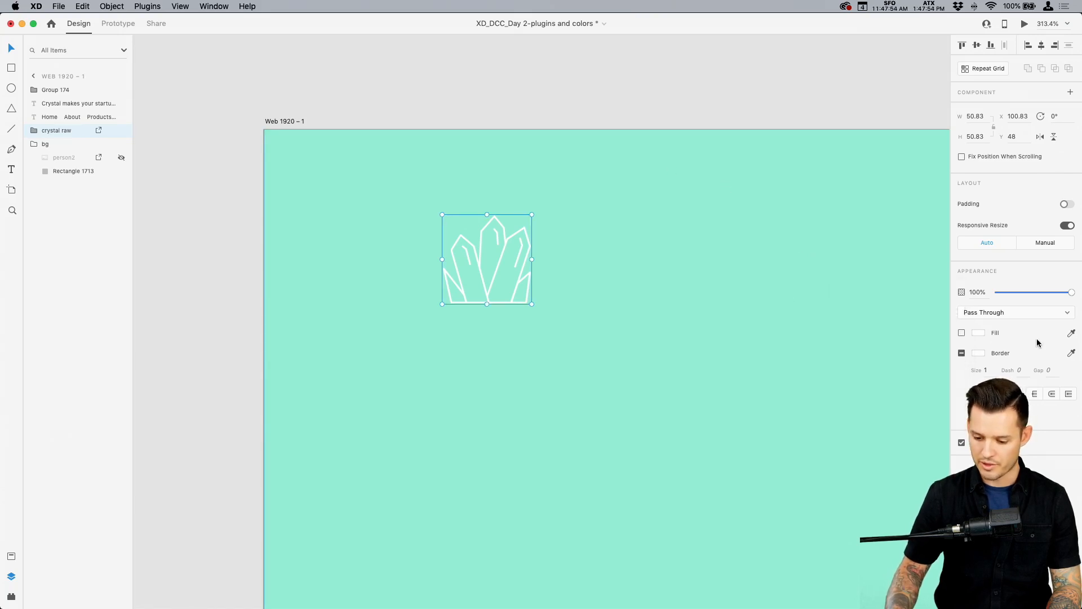
key("Up")
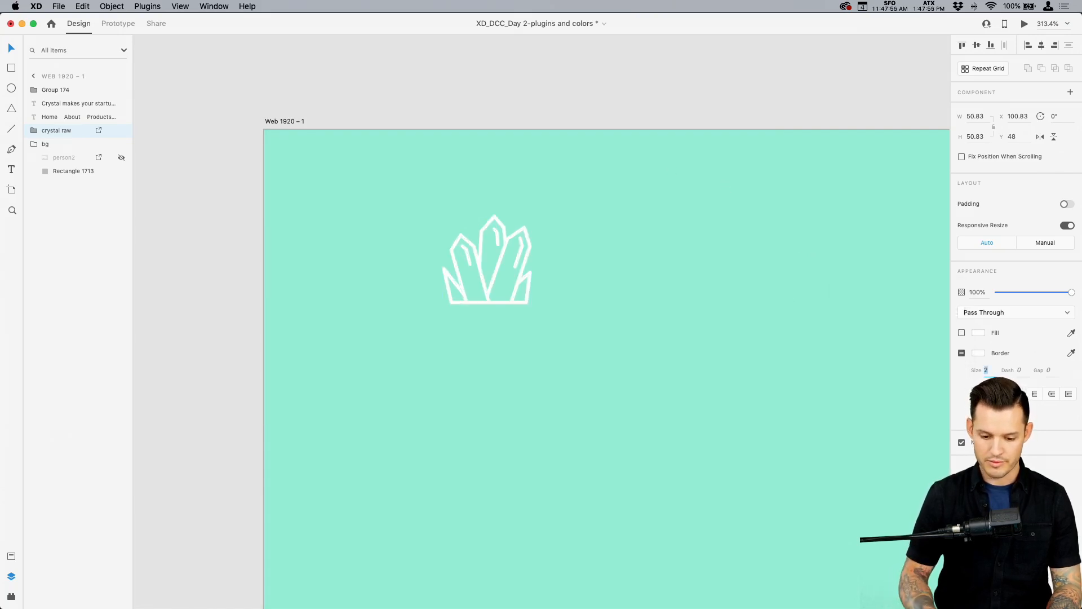
left_click(683, 79)
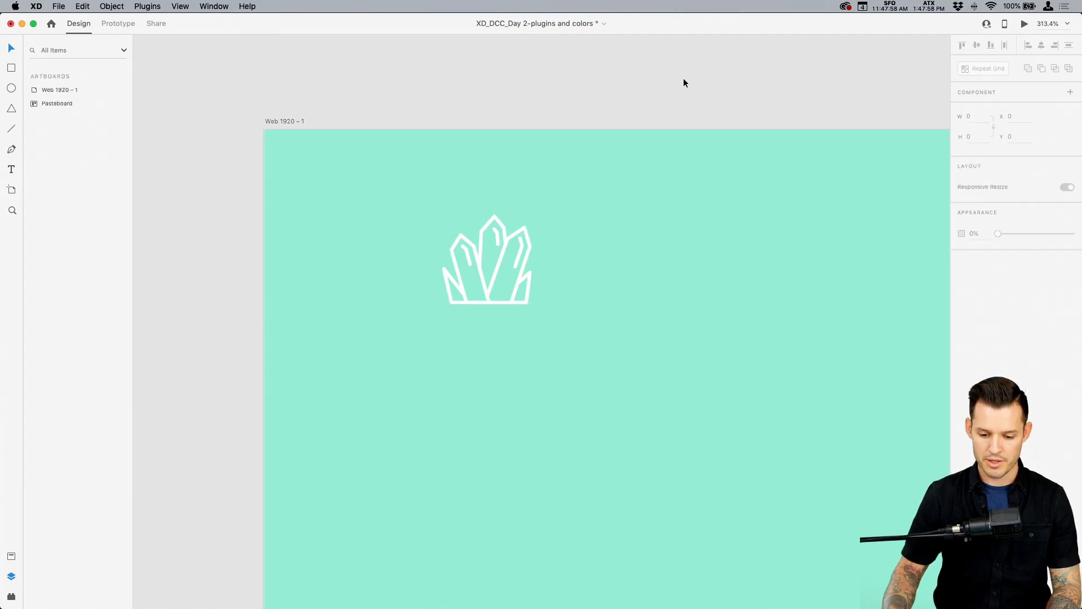
Try a saturated orange fill (#FF8C29) on the Free Trial button shape, and undo the color changes
key("super+1")
left_click_drag(557, 89, 355, 47)
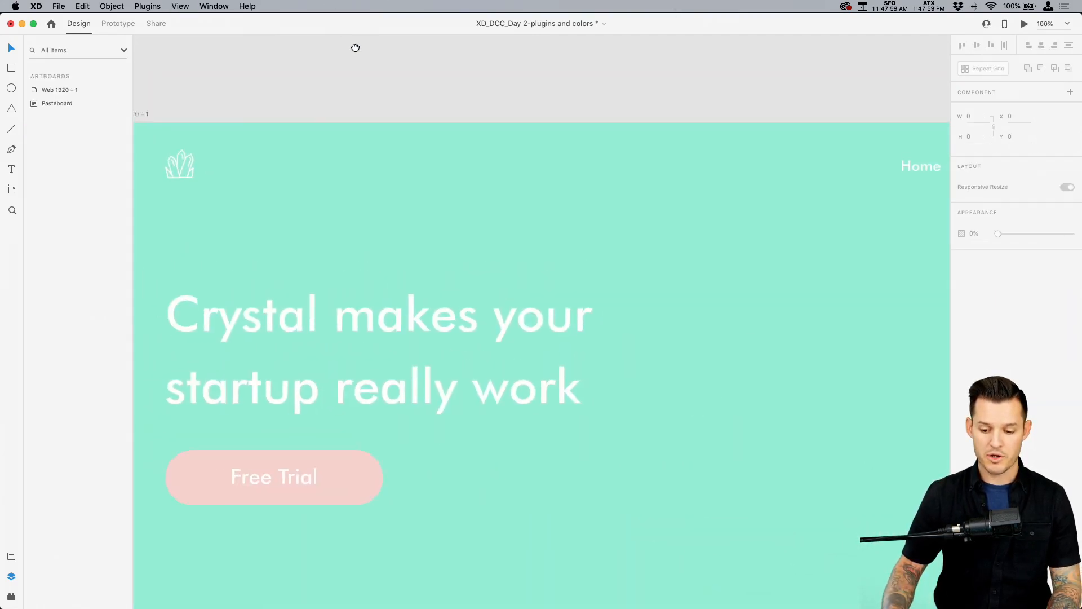
key("super+minus")
left_click_drag(426, 136, 362, 71)
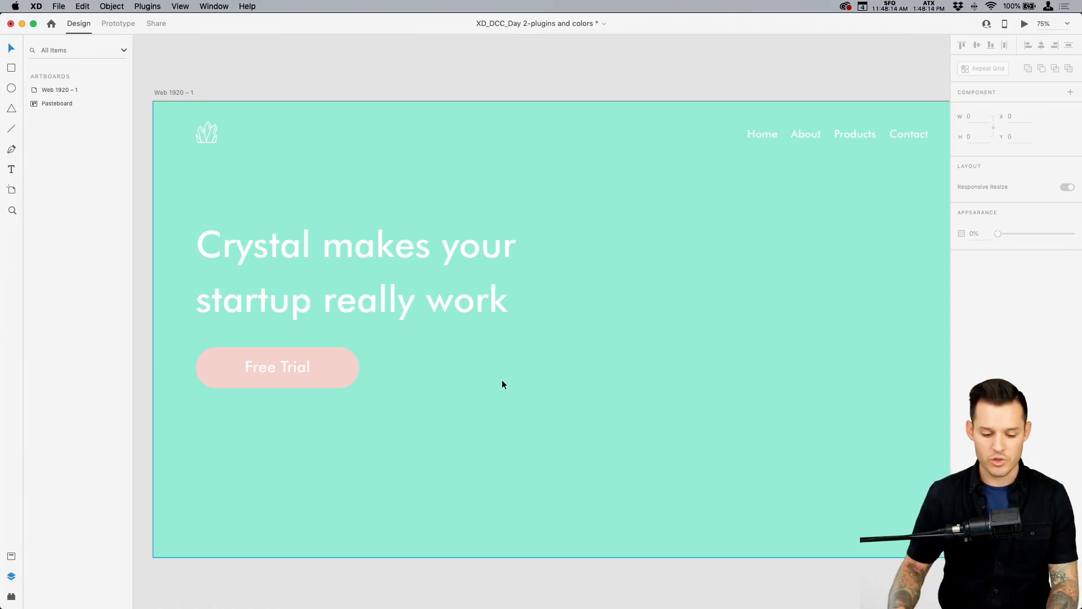
double_click(345, 367)
left_click(983, 317)
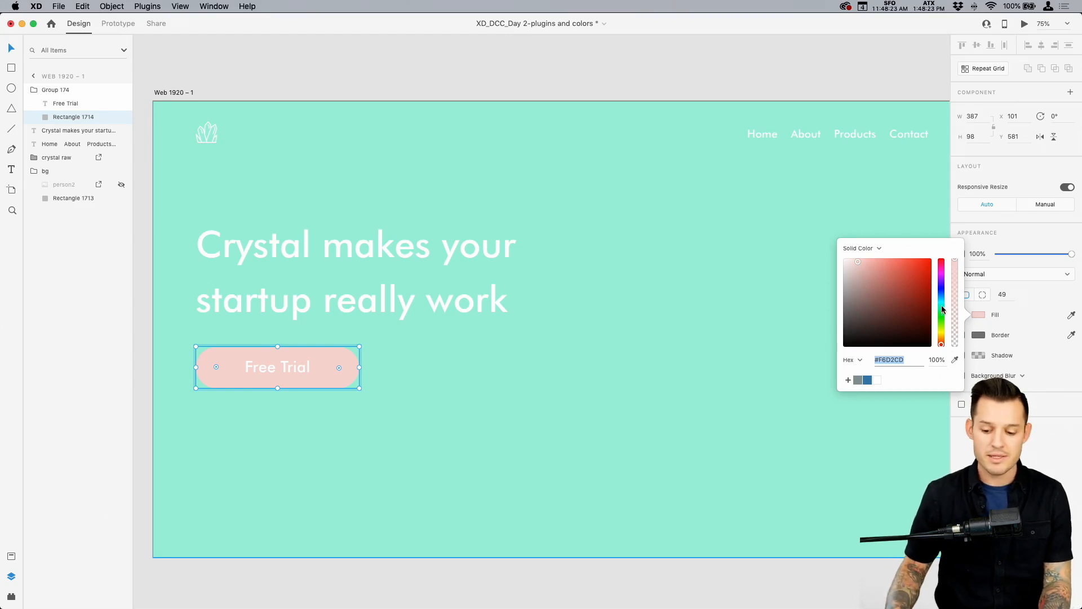
left_click(942, 341)
left_click_drag(941, 341, 942, 340)
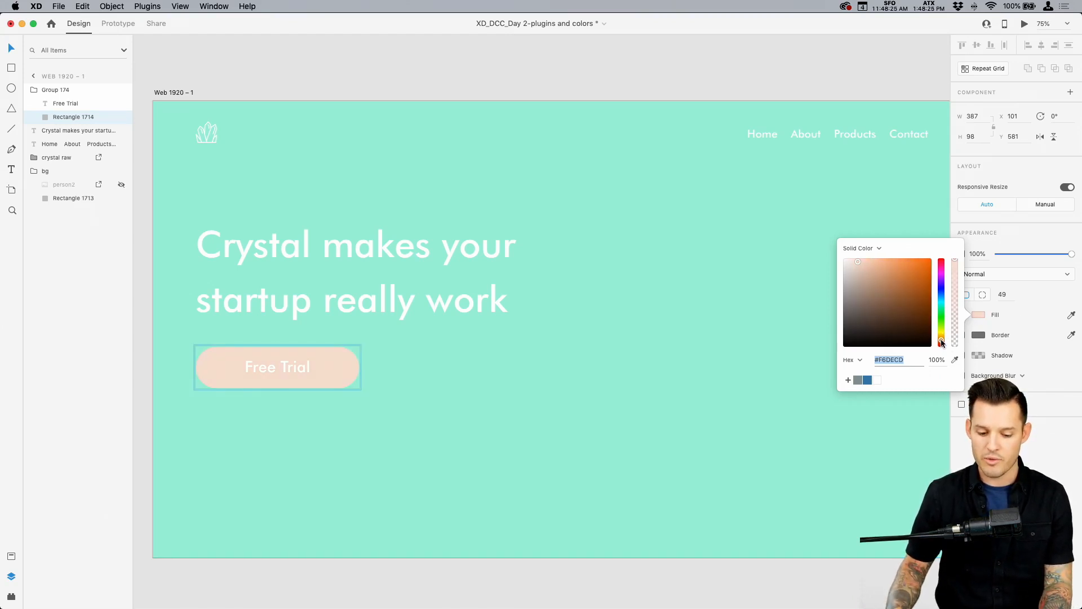
left_click_drag(899, 265, 926, 252)
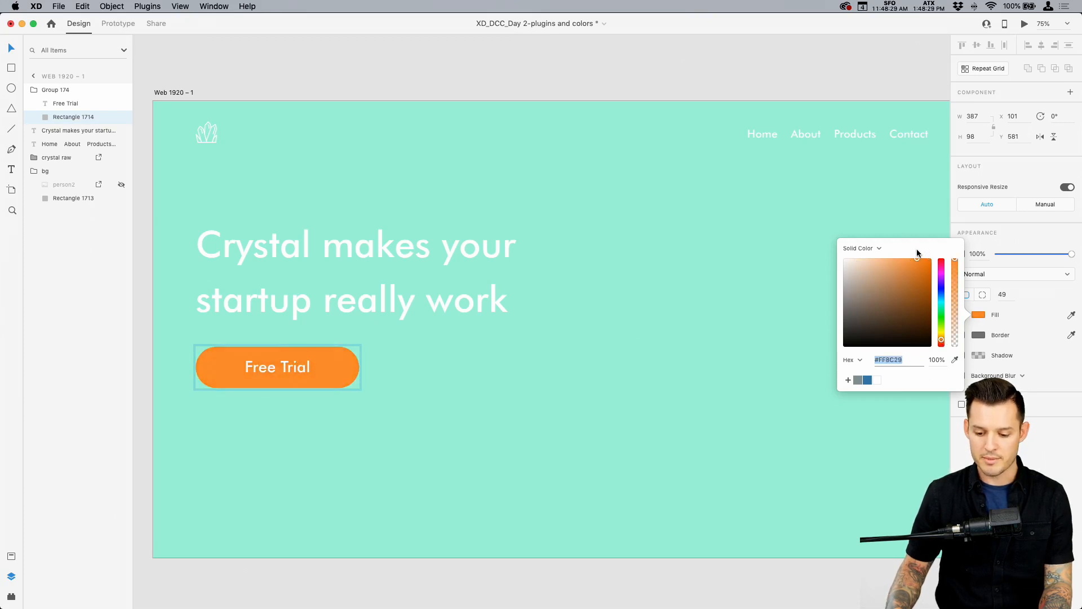
left_click(704, 51)
left_click_drag(690, 64, 667, 58)
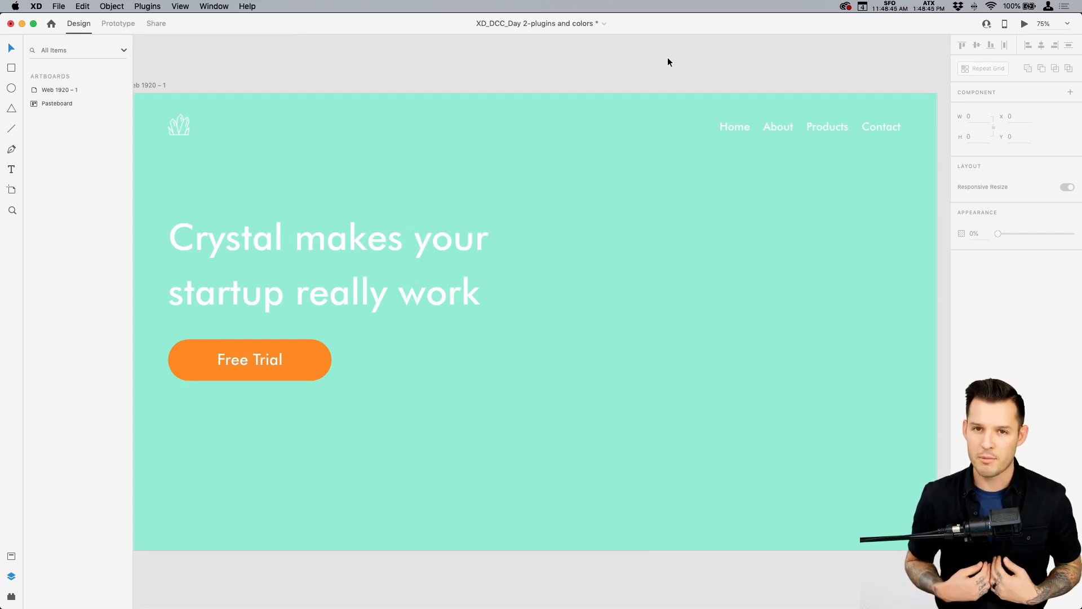
key("super+z")
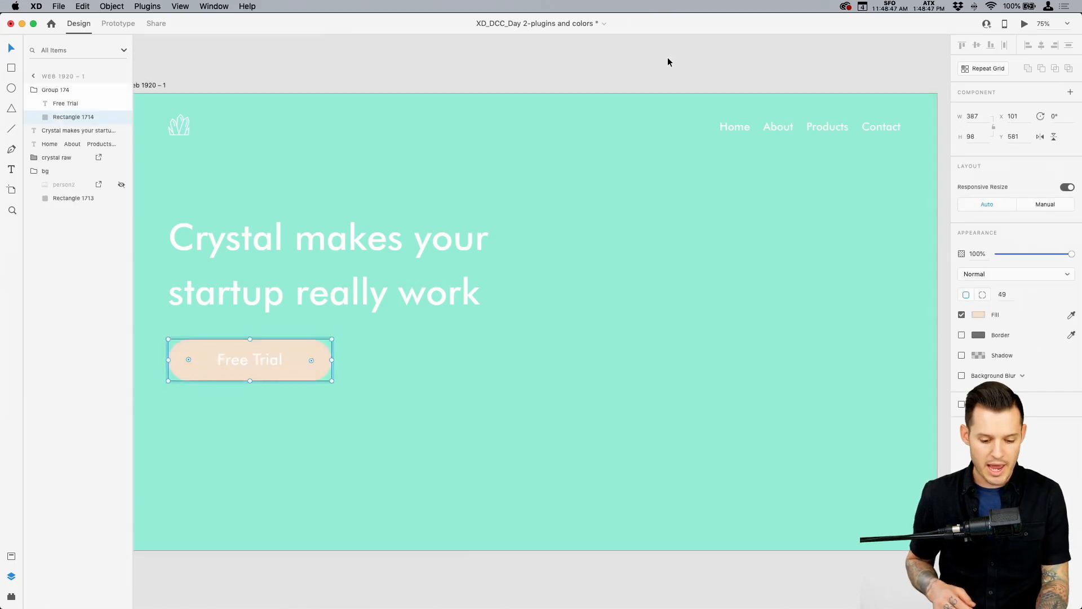
key("super+z")
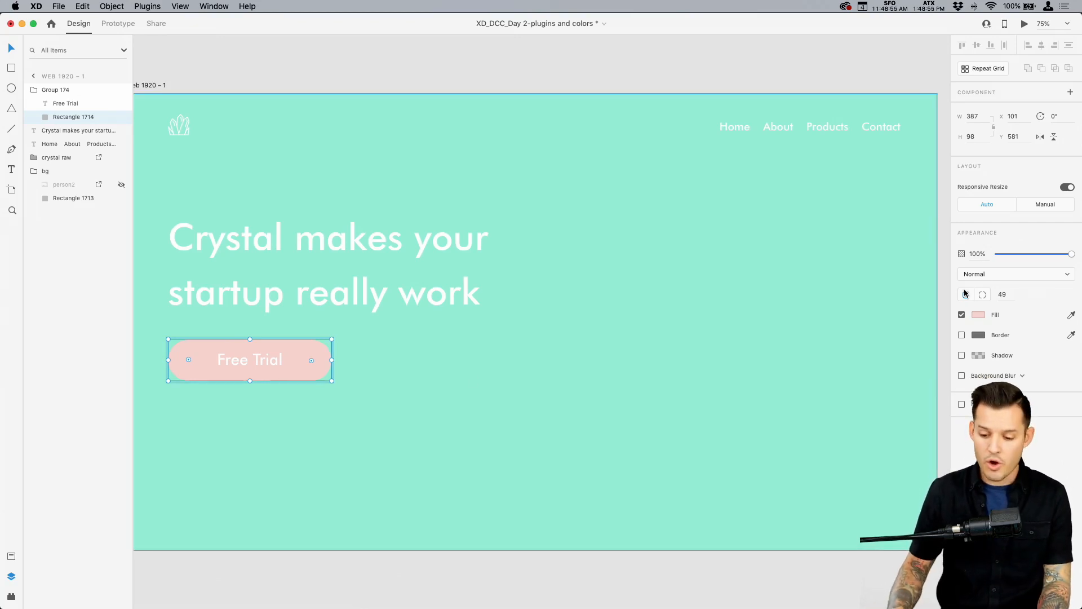
Try a fully saturated red fill (#FF1F00) on the Free Trial button shape, and undo it
left_click(979, 315)
left_click_drag(920, 298, 933, 259)
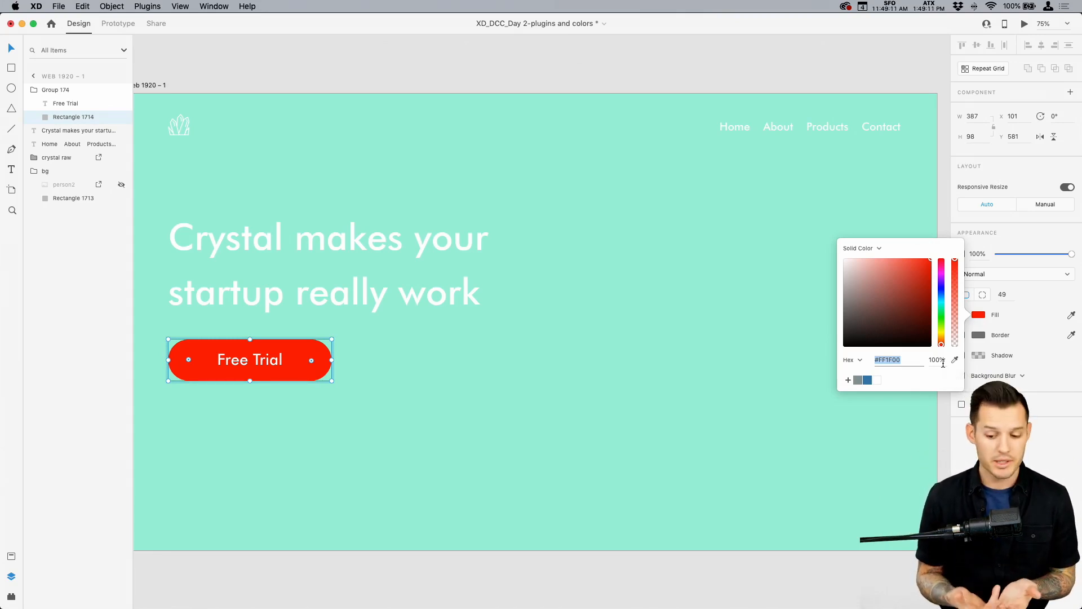
left_click(531, 85)
key("super+z")
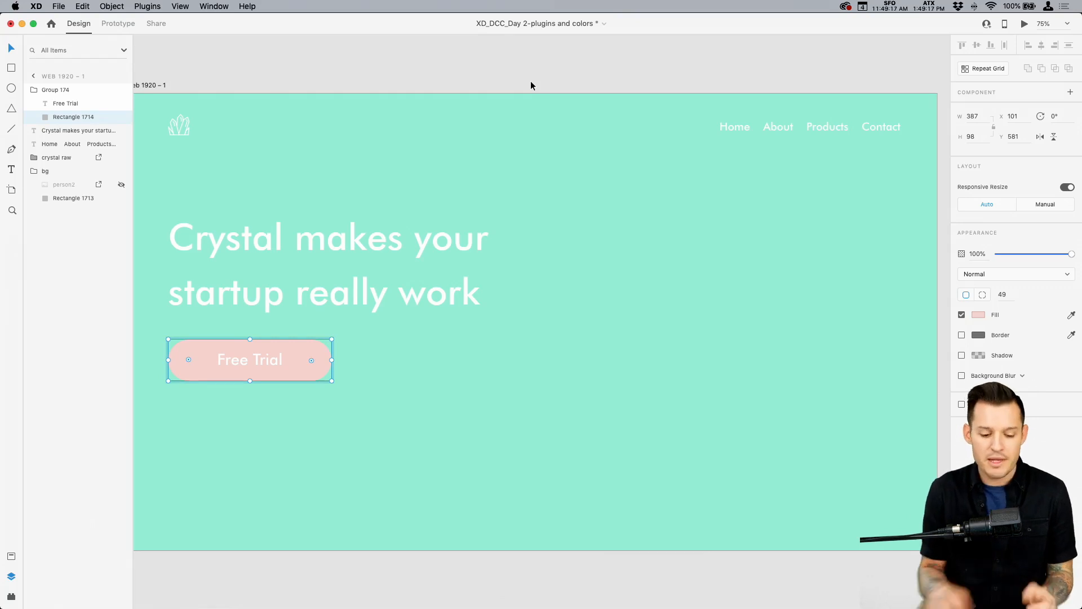
left_click(571, 83)
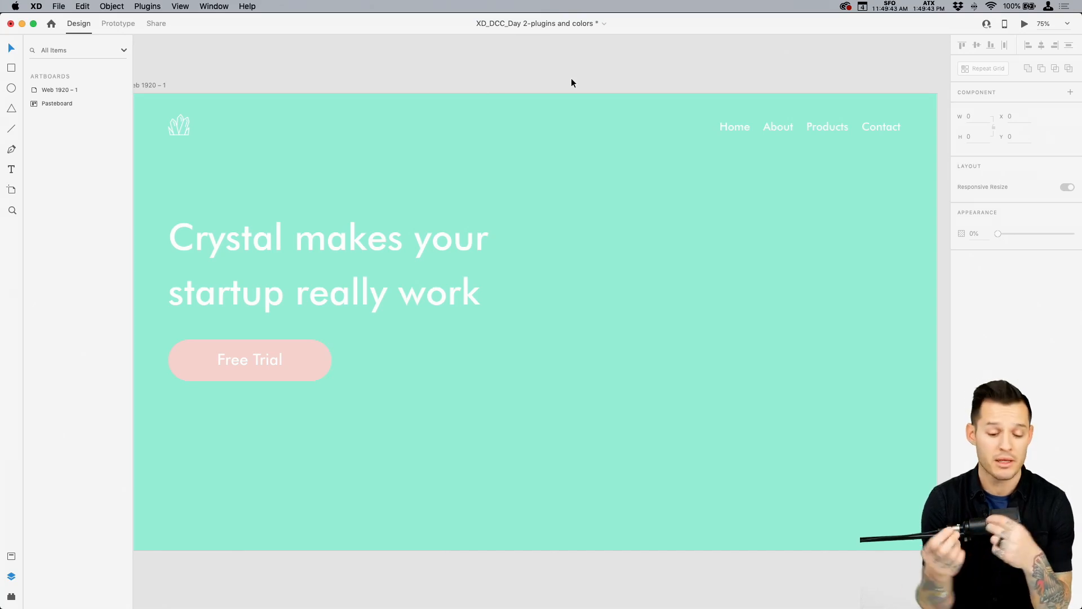
Set the Free Trial button shape's fill to a coral red of about #FF5740 and deselect it
double_click(321, 368)
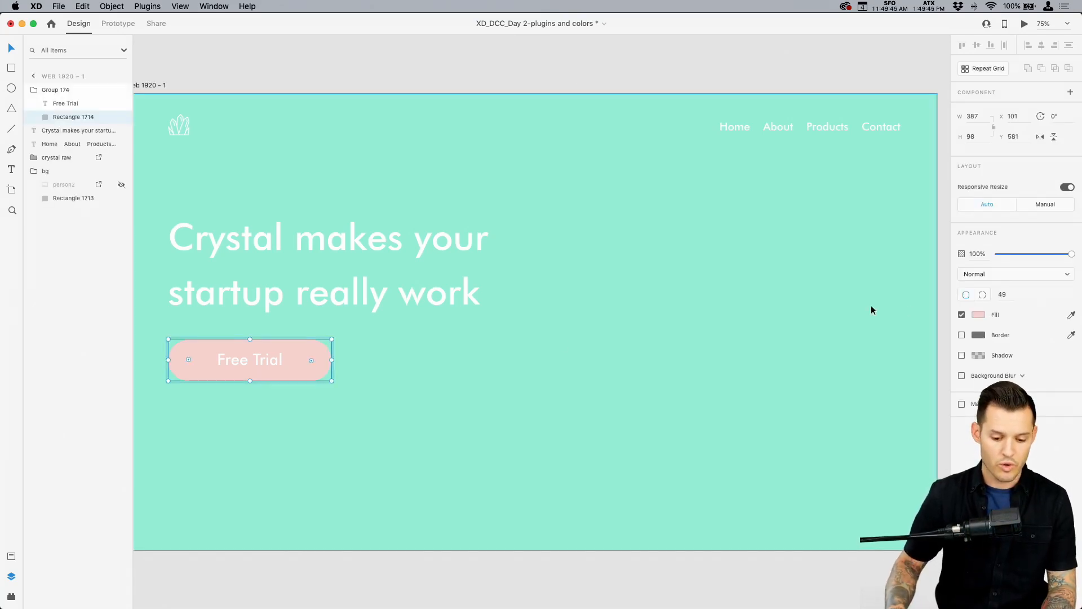
left_click(979, 314)
left_click(911, 256)
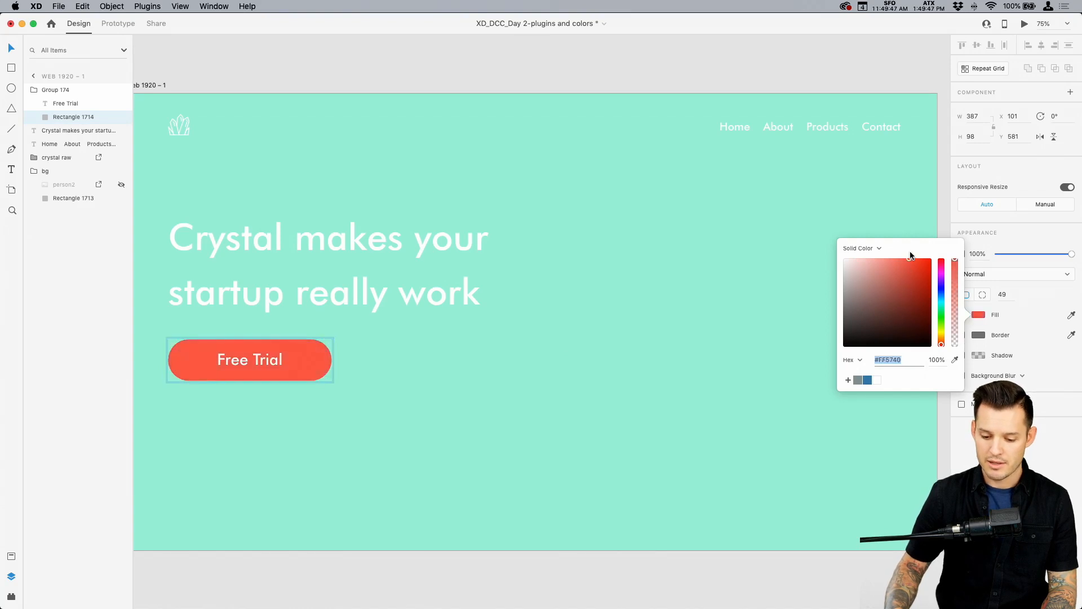
left_click(593, 75)
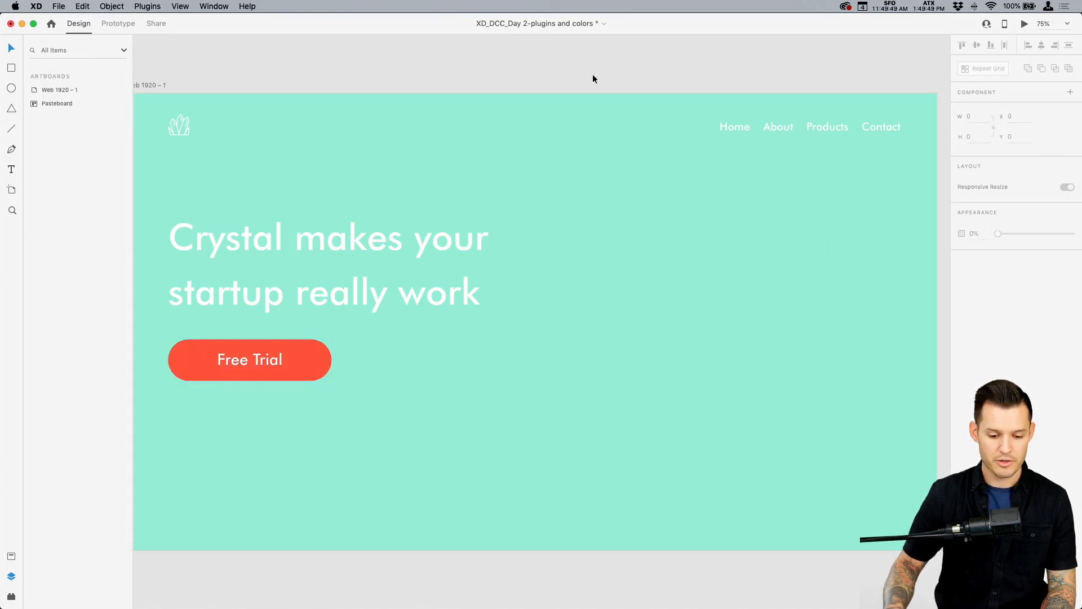
scroll(316, 85, "left", 3)
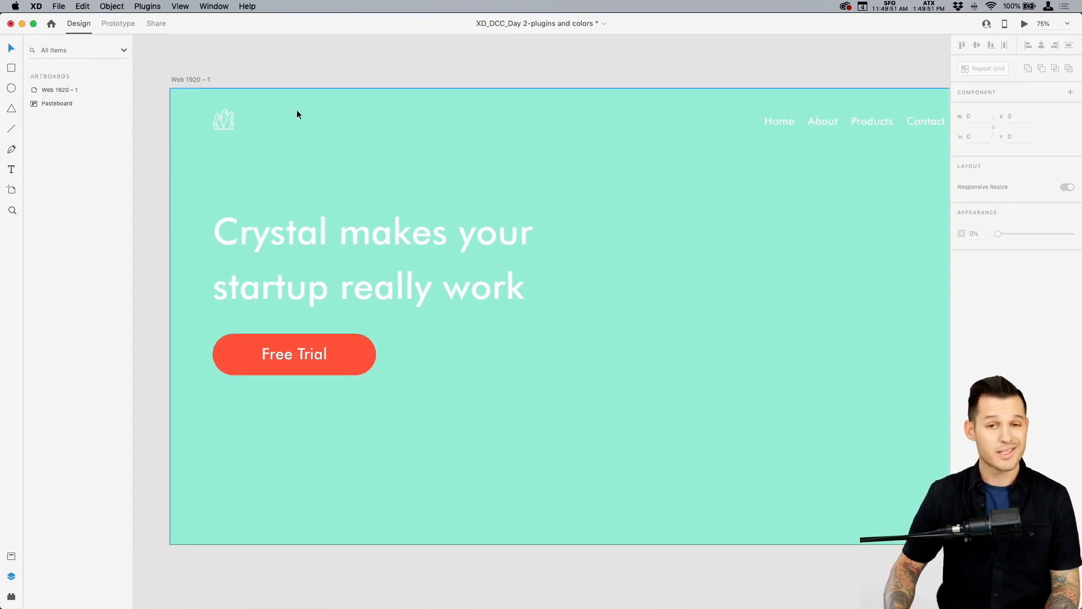
Duplicate the navigation text beside the crystal logo, replace its wording with "Crystal", and align it left
left_click_drag(781, 123, 321, 132)
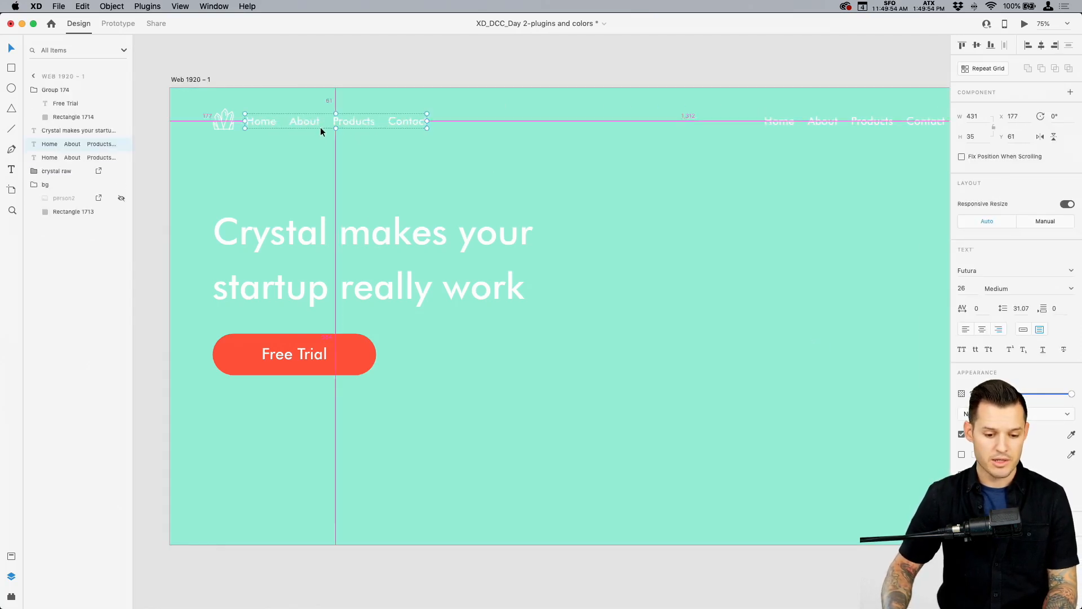
double_click(318, 121)
key("ctrl+a")
type("Crysta")
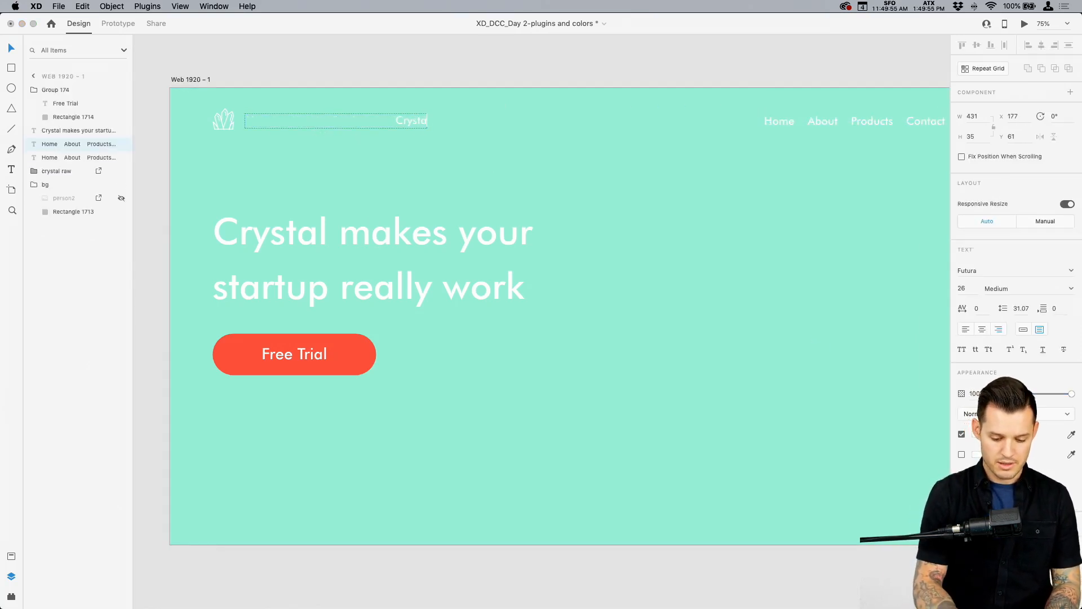
type("l")
key("Escape")
key("ctrl+shift+l")
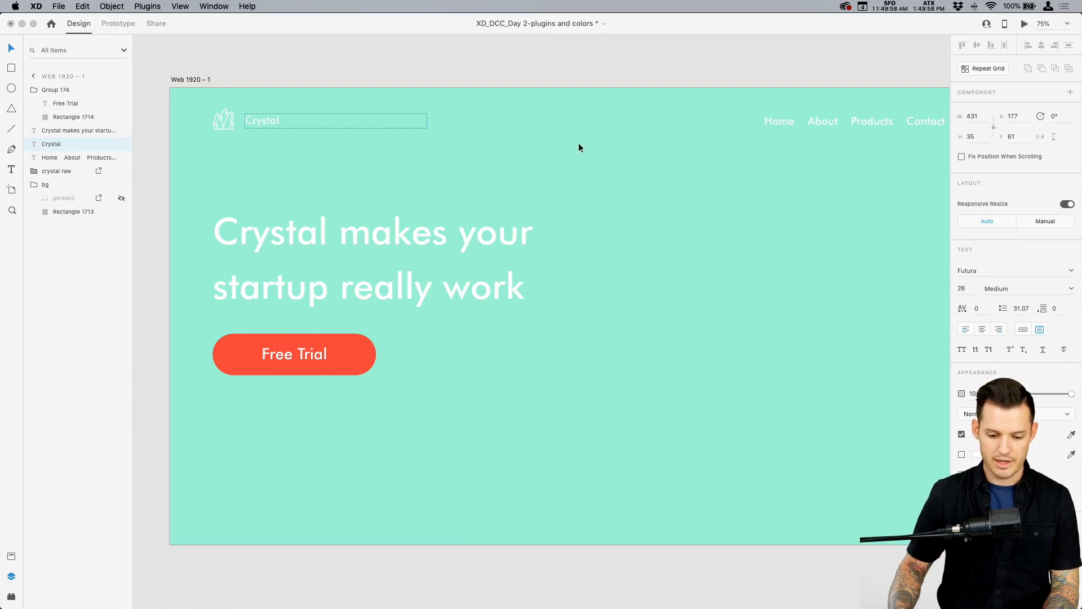
Narrow the Crystal text box to fit its word and group it with the crystal logo
left_click_drag(427, 120, 291, 121)
left_click(220, 121, "shift")
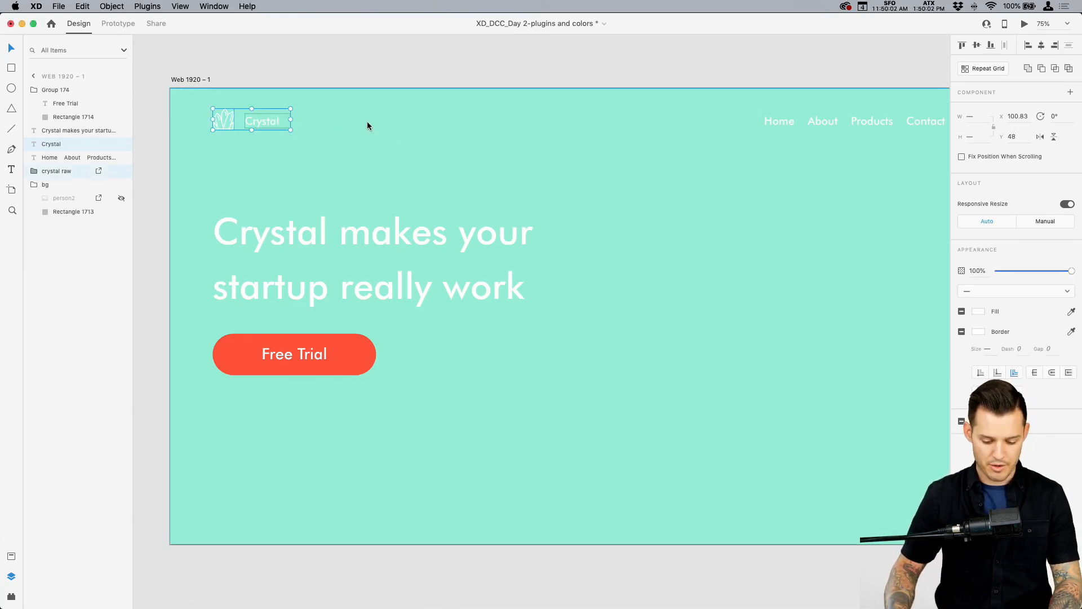
key("super+space")
key("Escape")
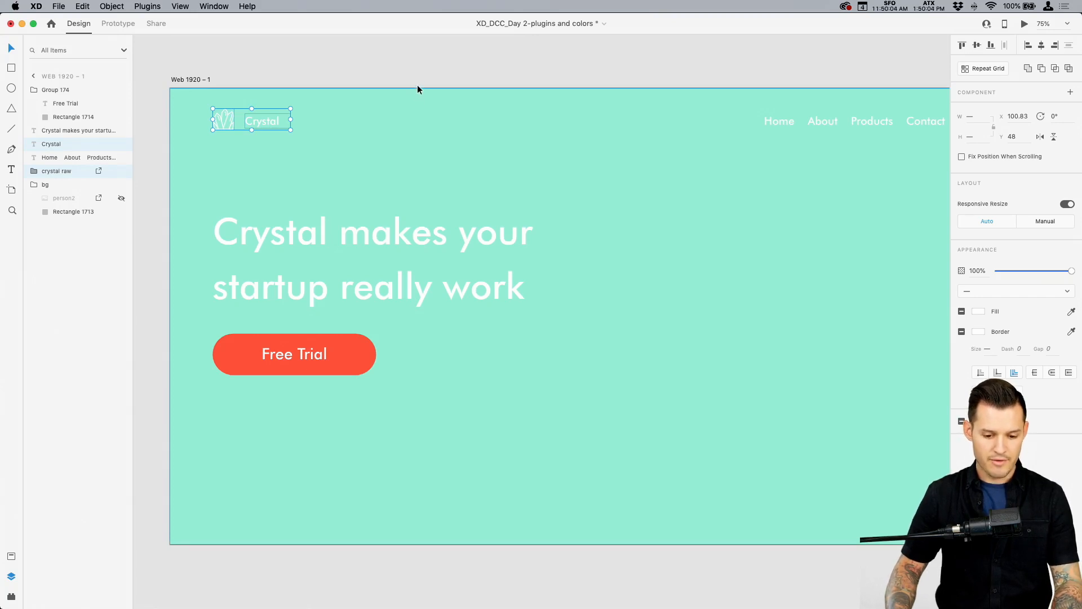
left_click(369, 52)
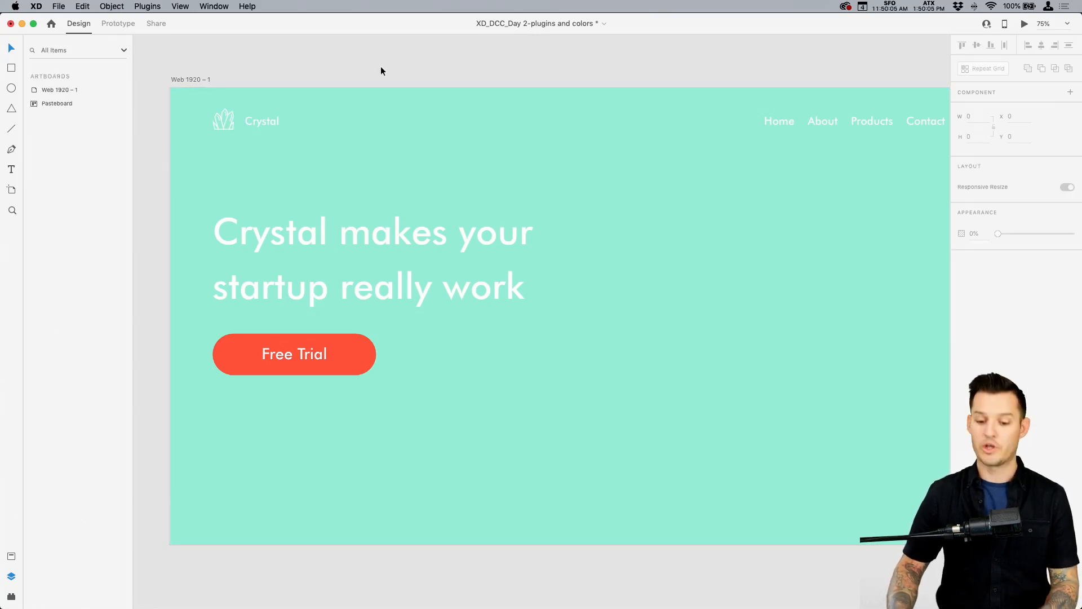
scroll(488, 73, "right", 3)
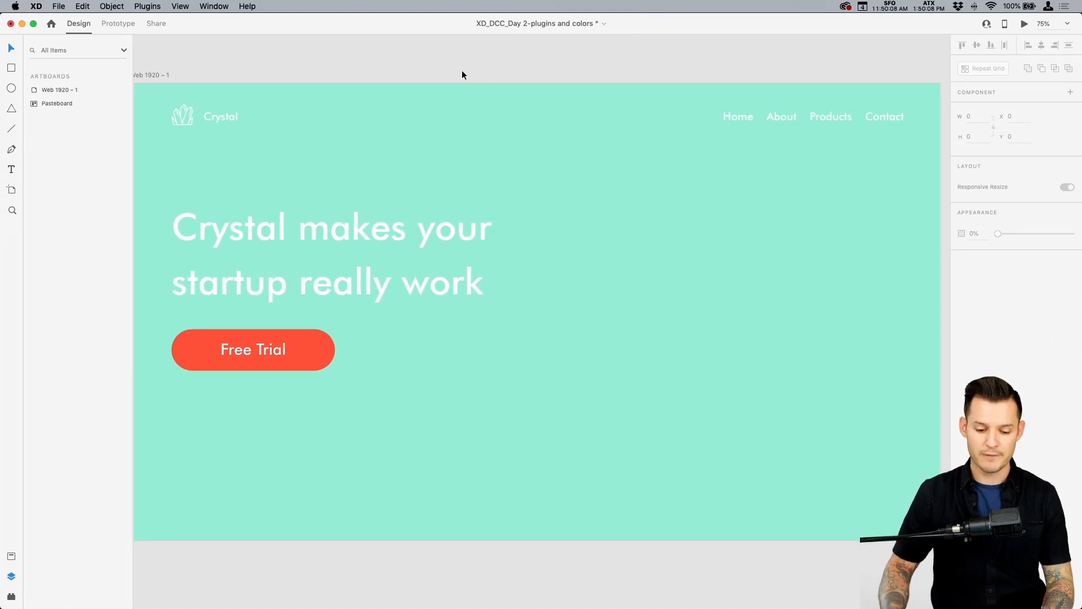
Shift the Free Trial button shape's fill to a purer red of about #FF4139 and save the document
left_click(468, 107)
scroll(544, 125, "left", 5)
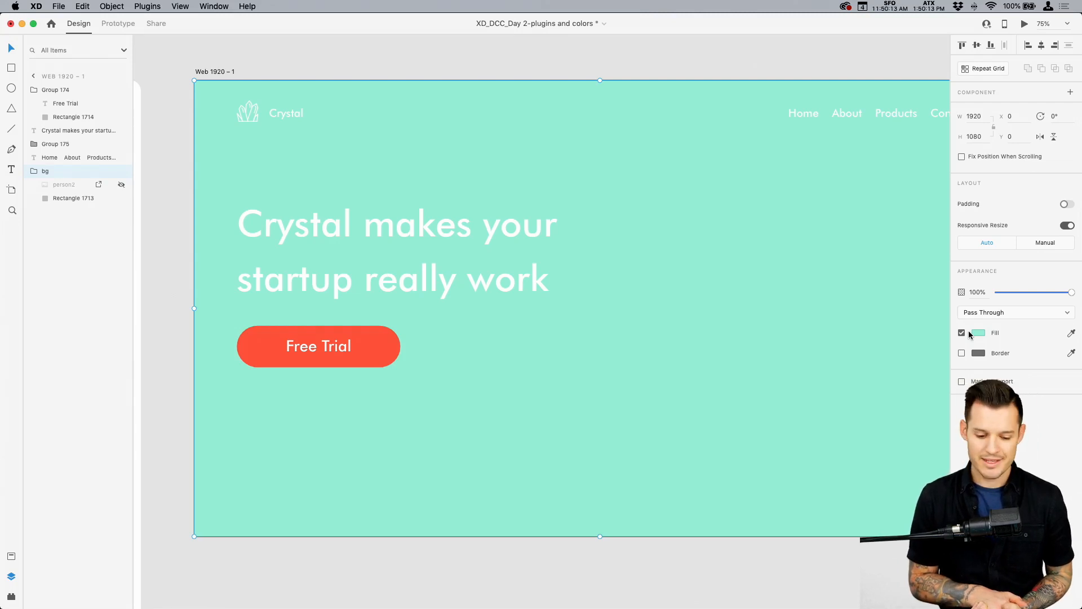
double_click(393, 356)
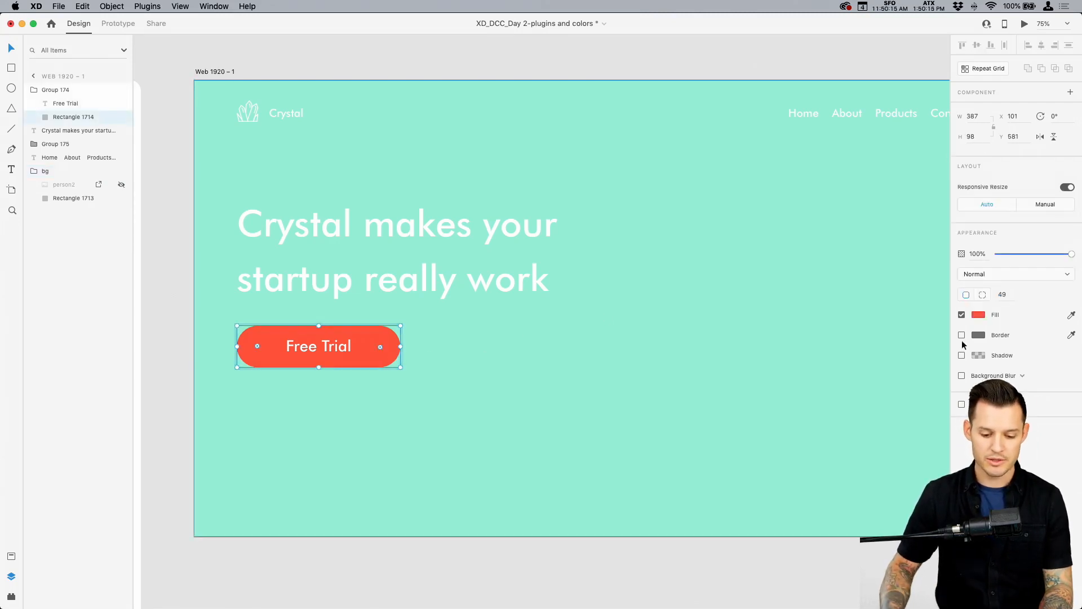
left_click(977, 315)
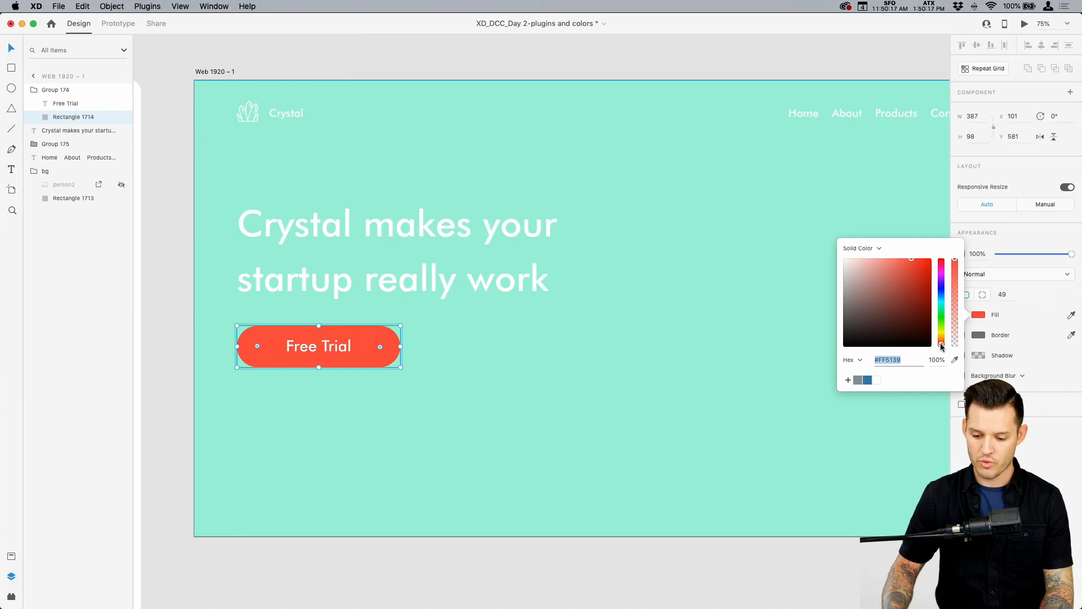
left_click_drag(941, 347, 941, 349)
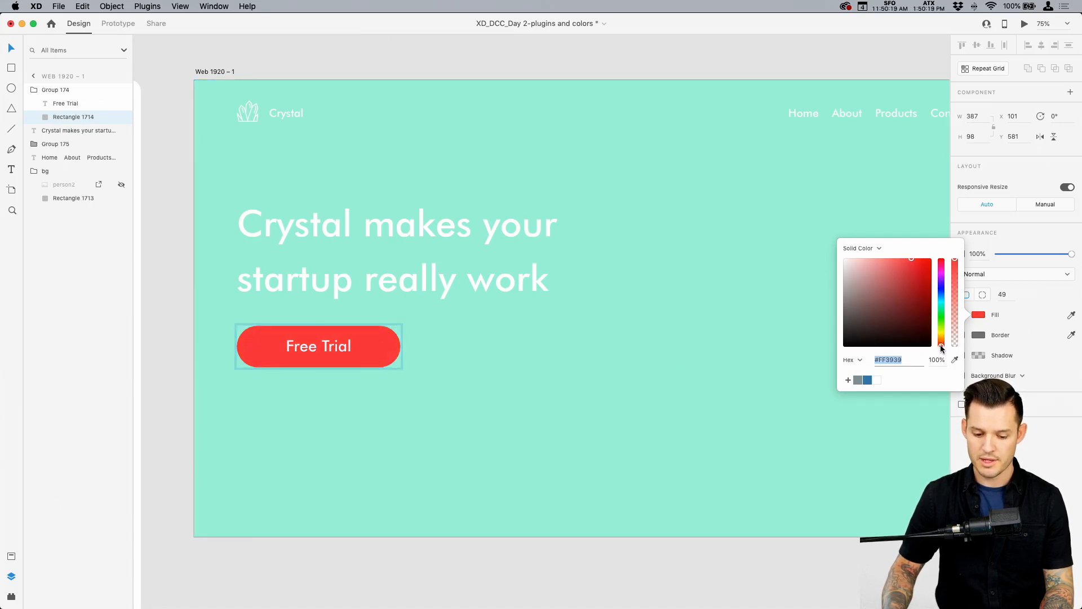
left_click(646, 43)
scroll(647, 50, "right", 3)
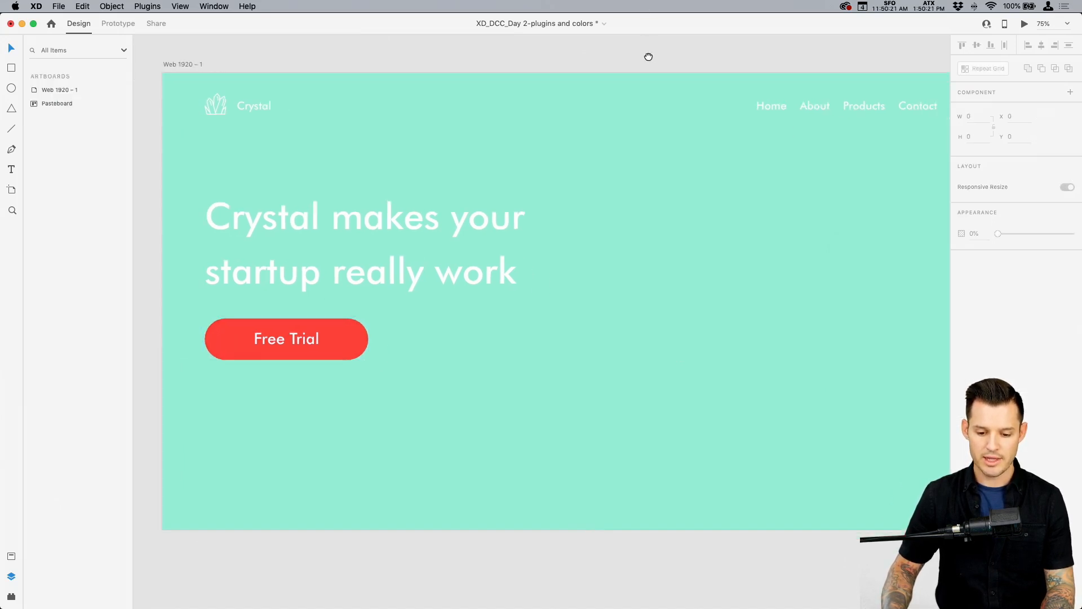
key("super+s")
Try a duller mint fill (#91E0CA) on the hero background rectangle, and undo it
scroll(654, 51, "right", 1)
double_click(696, 109)
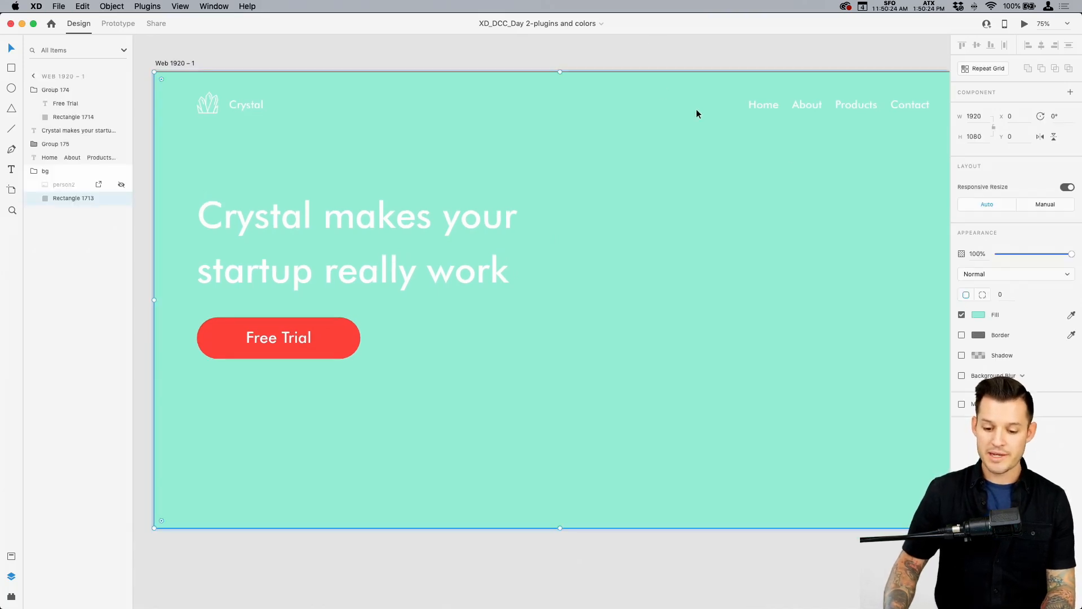
left_click(979, 315)
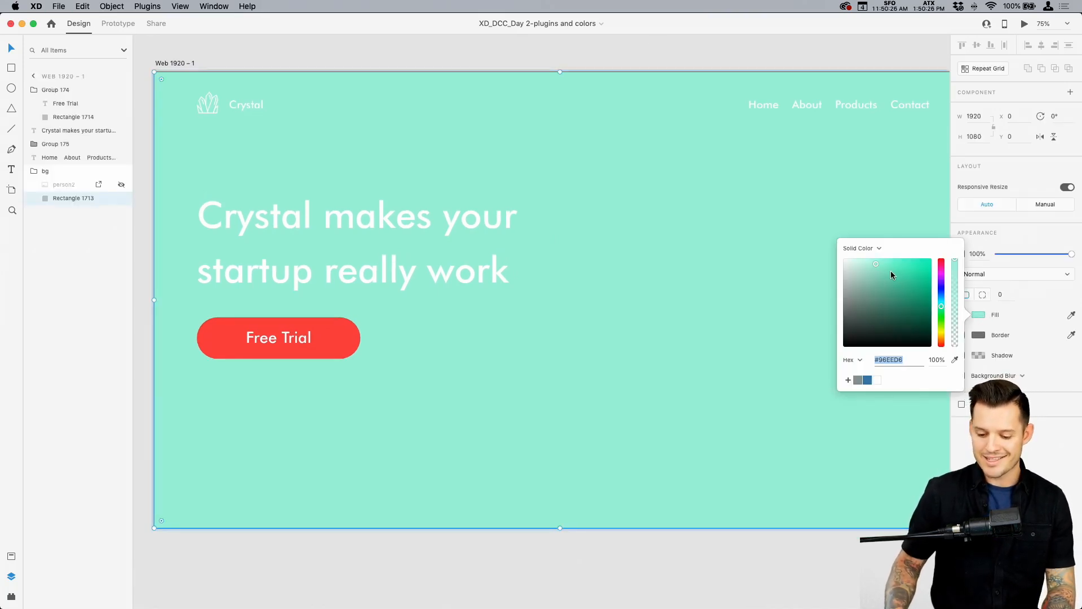
mouse_move(891, 271)
left_mouse_down()
mouse_move(901, 266)
mouse_move(870, 274)
mouse_move(865, 262)
mouse_move(886, 265)
mouse_move(877, 272)
left_mouse_up()
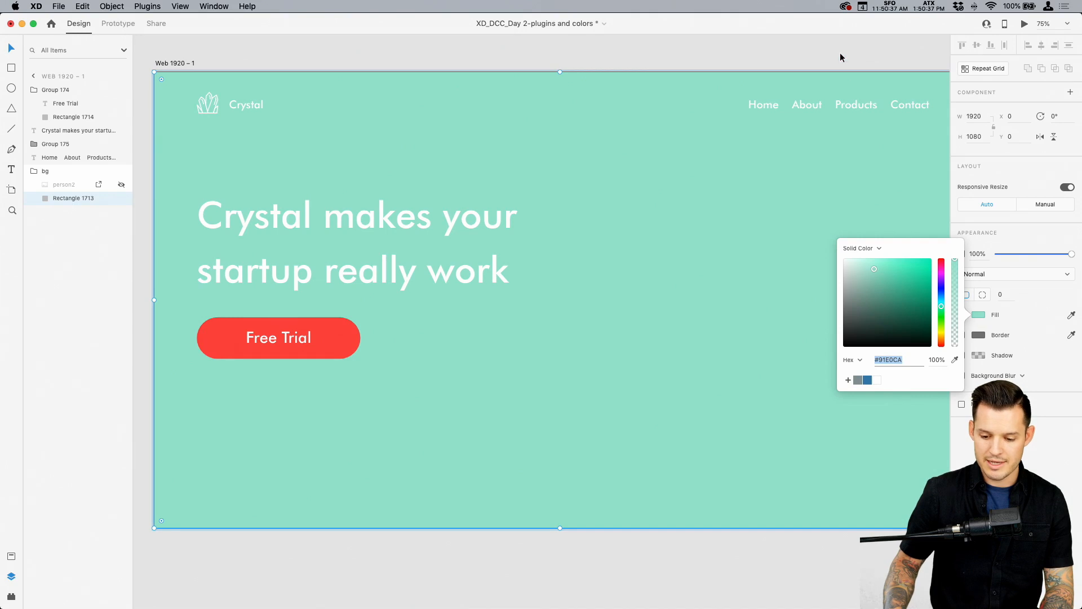
left_click(840, 52)
key("super+z")
Set the background rectangle's fill to a slightly darker mint of about #8FE6CF and save the document
left_click(979, 316)
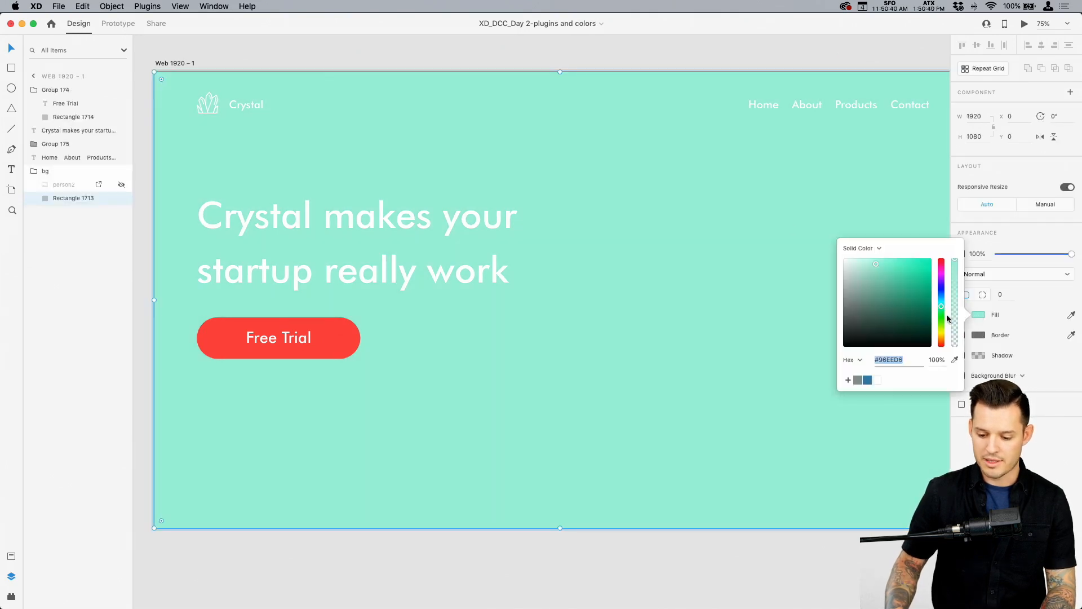
left_click_drag(881, 271, 876, 266)
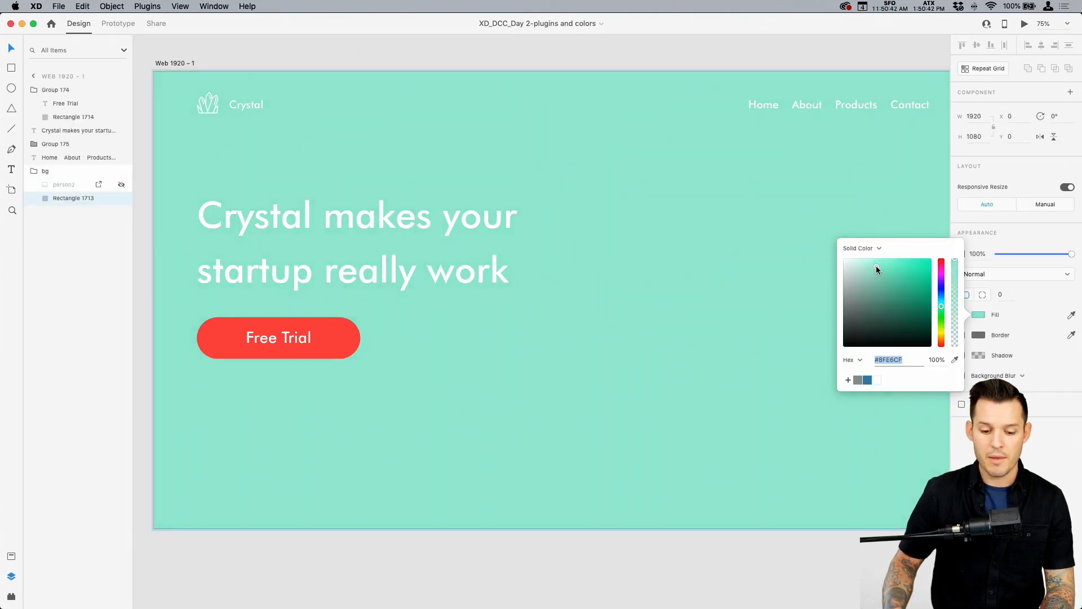
left_click(775, 66)
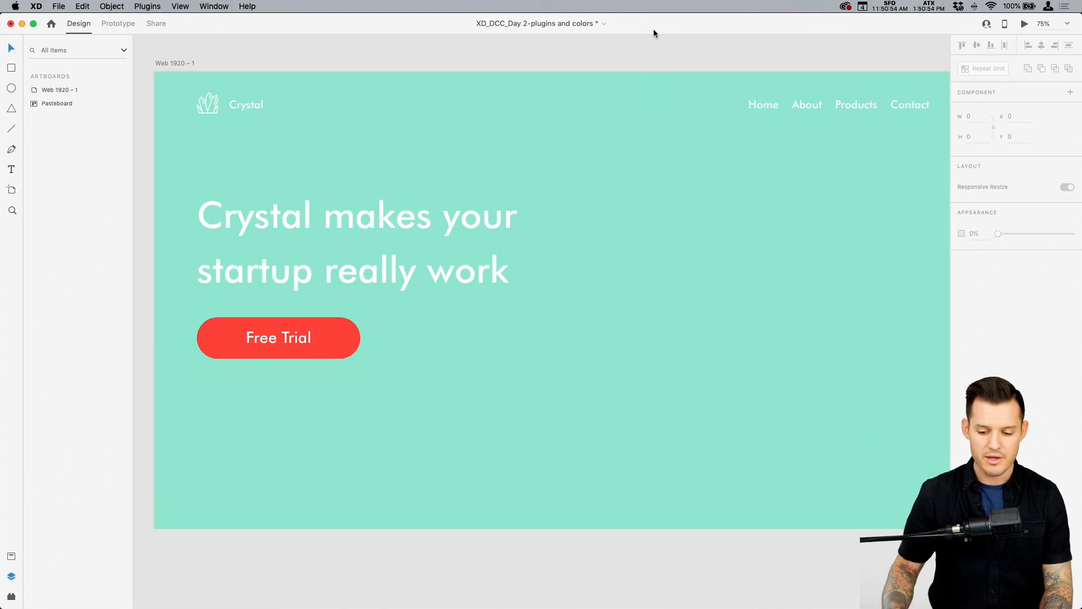
key("super+s")
scroll(620, 53, "left", 1)
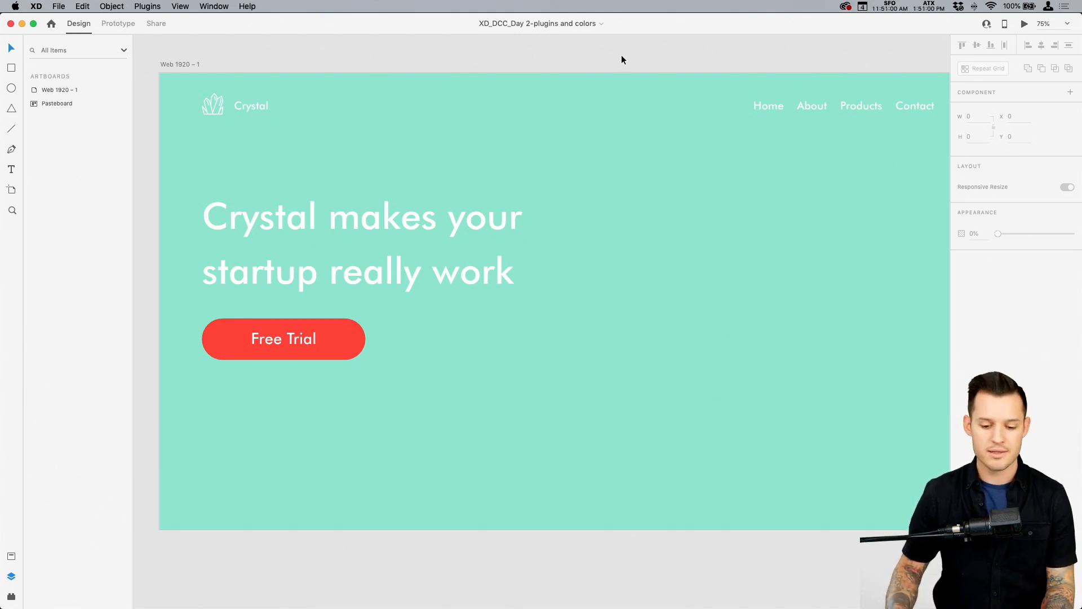
Generate a color scale from the Free Trial button shape with the Color Scale plugin: To White Color, length 10, end color included
scroll(621, 55, "up", 3)
scroll(621, 55, "left", 3)
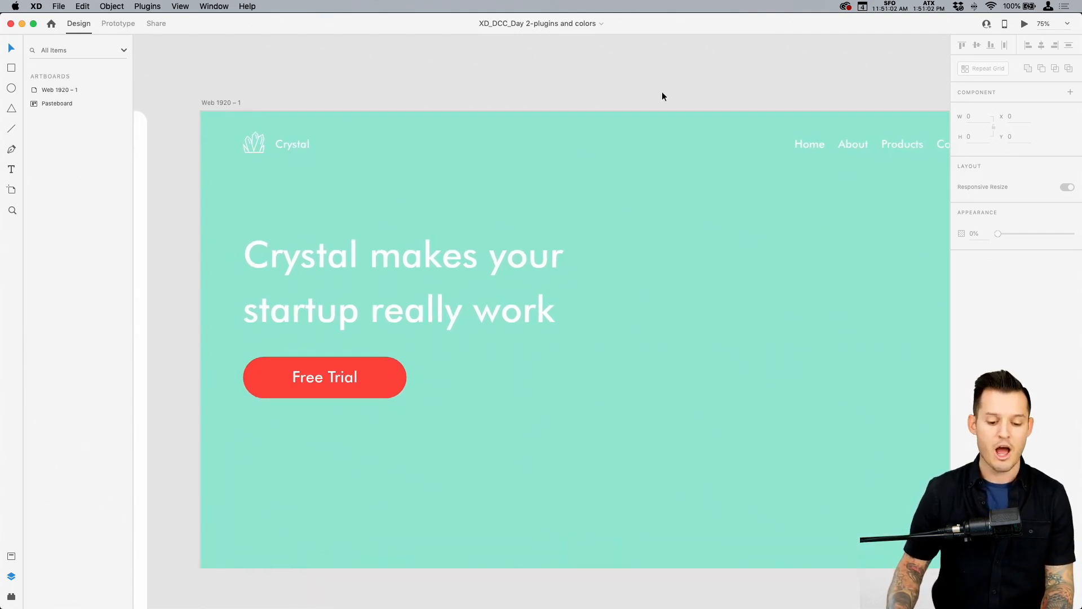
double_click(395, 371)
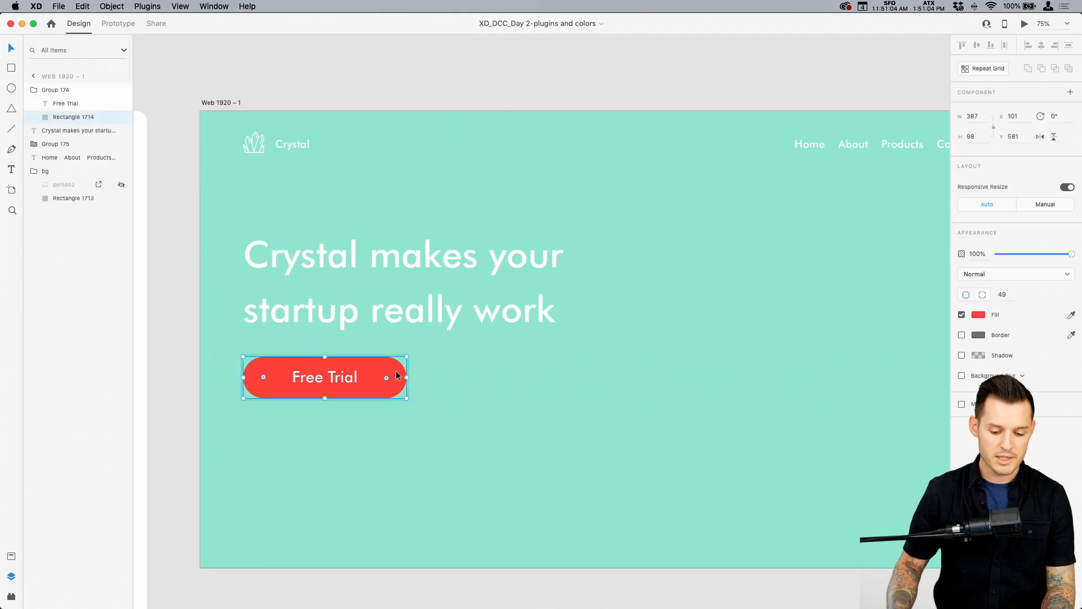
left_click(11, 596)
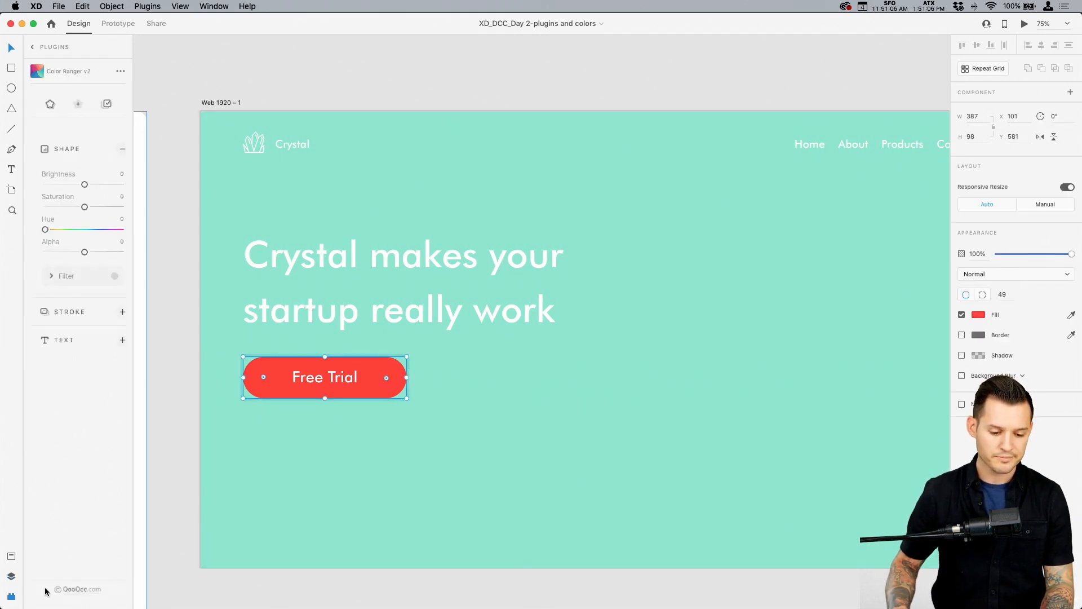
left_click(49, 51)
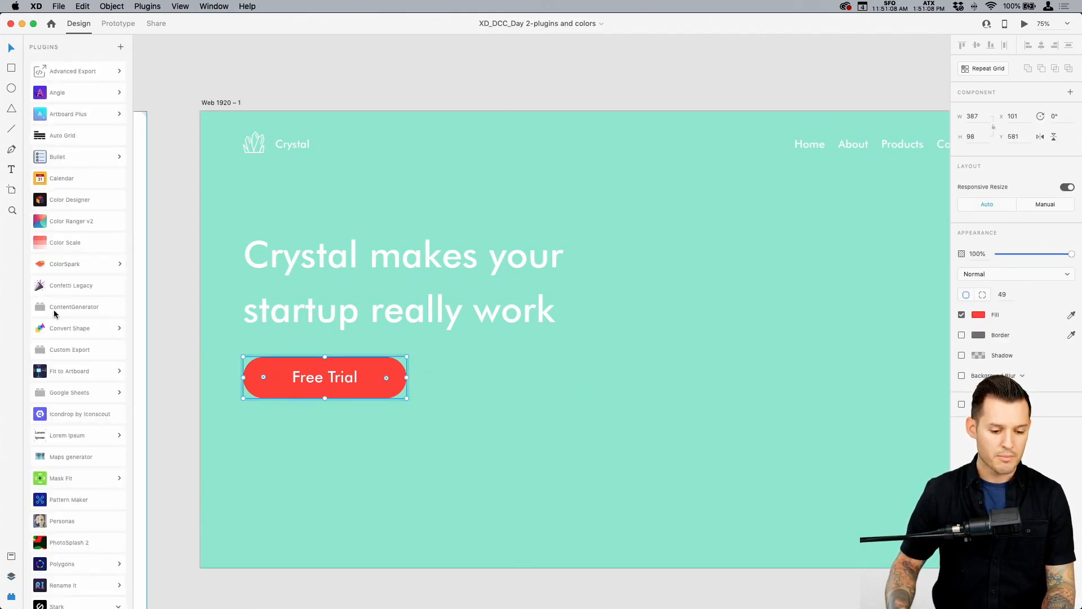
left_click(88, 244)
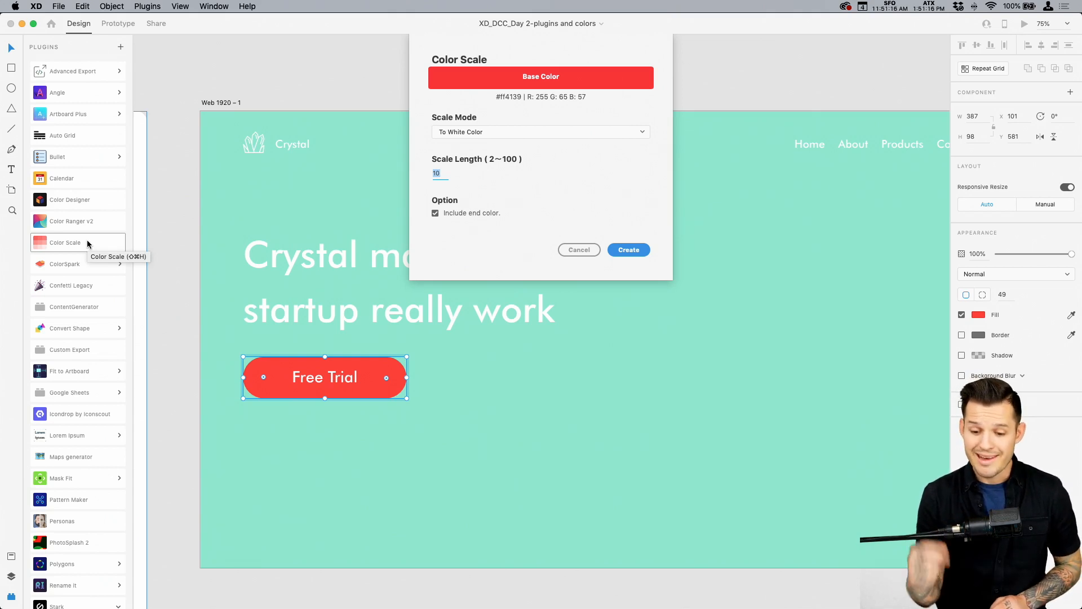
left_click(477, 134)
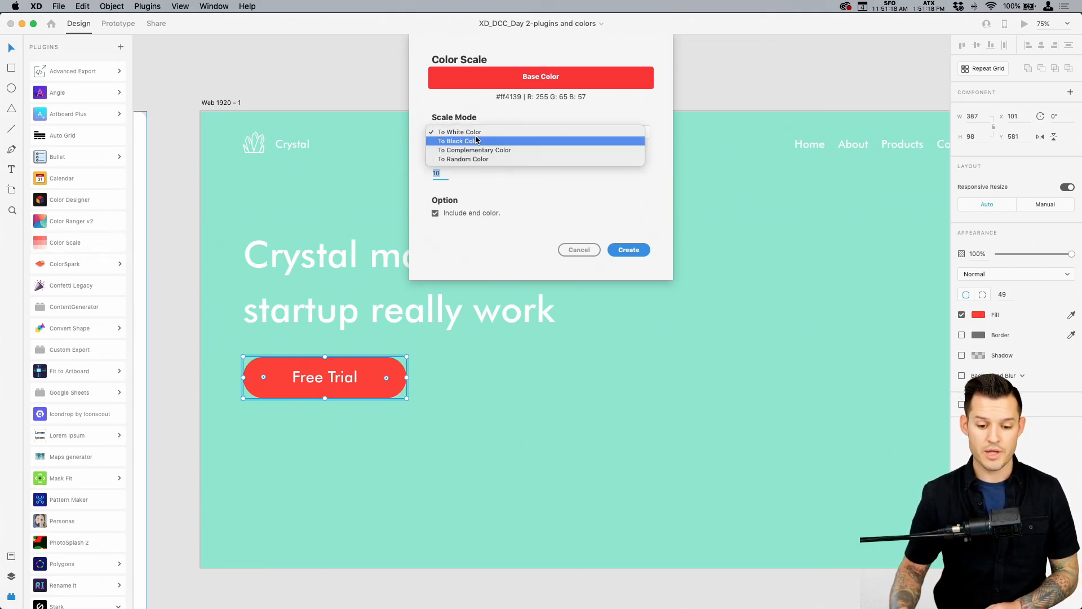
left_click(475, 133)
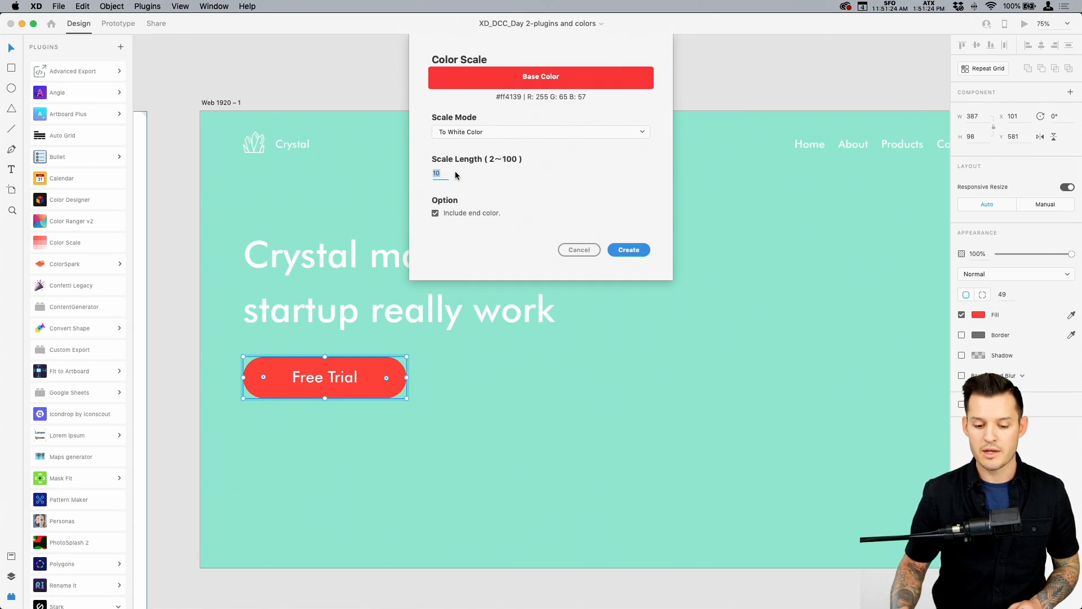
left_click(639, 251)
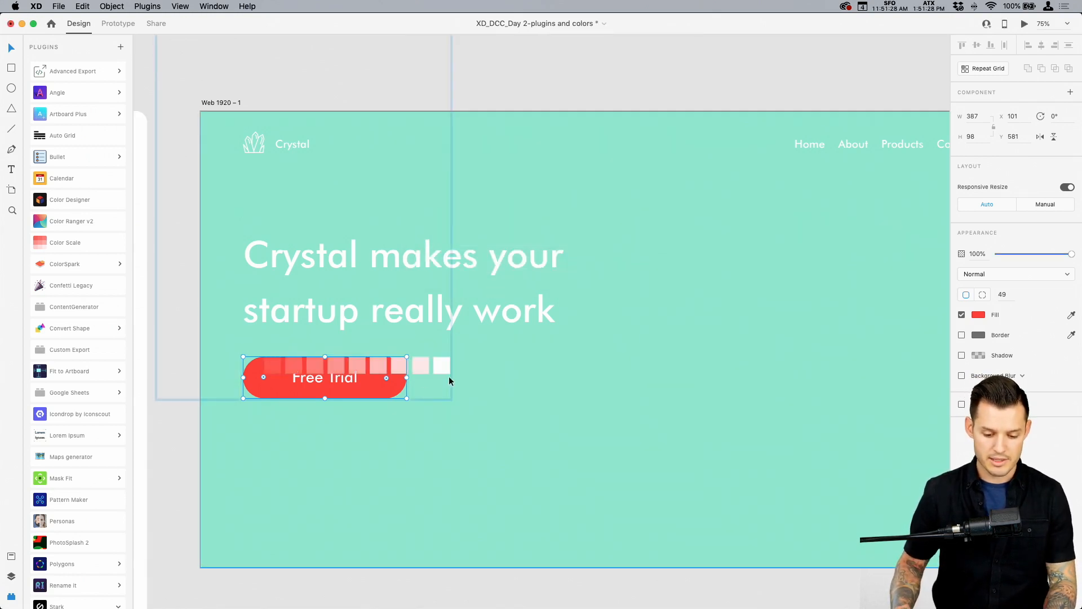
Select the group holding the button and its color swatches and move it onto the pasteboard above the artboard
key("super+minus")
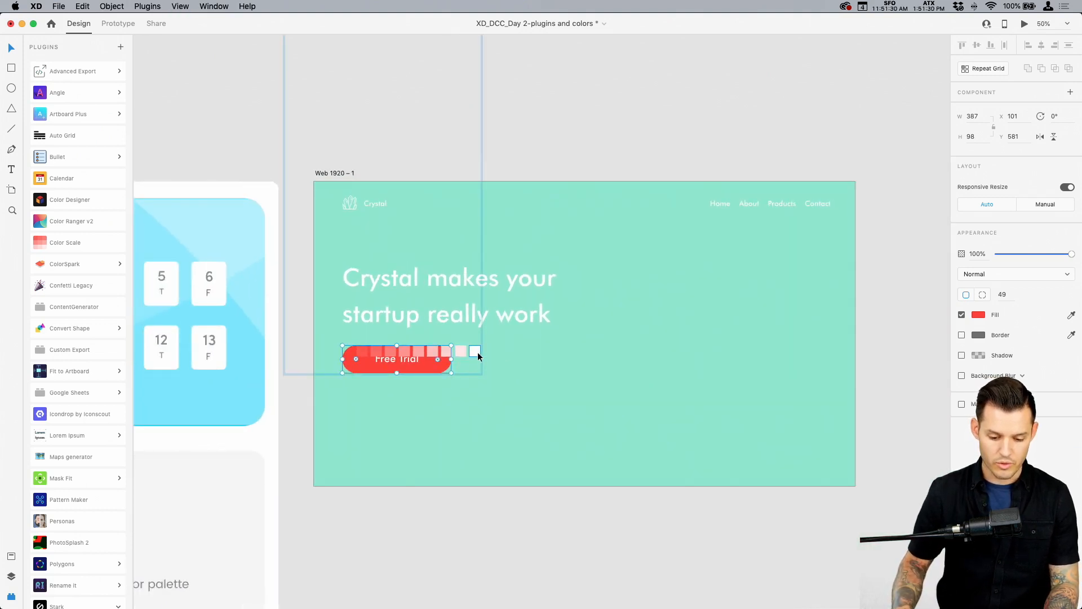
left_click(475, 352)
left_click(11, 576)
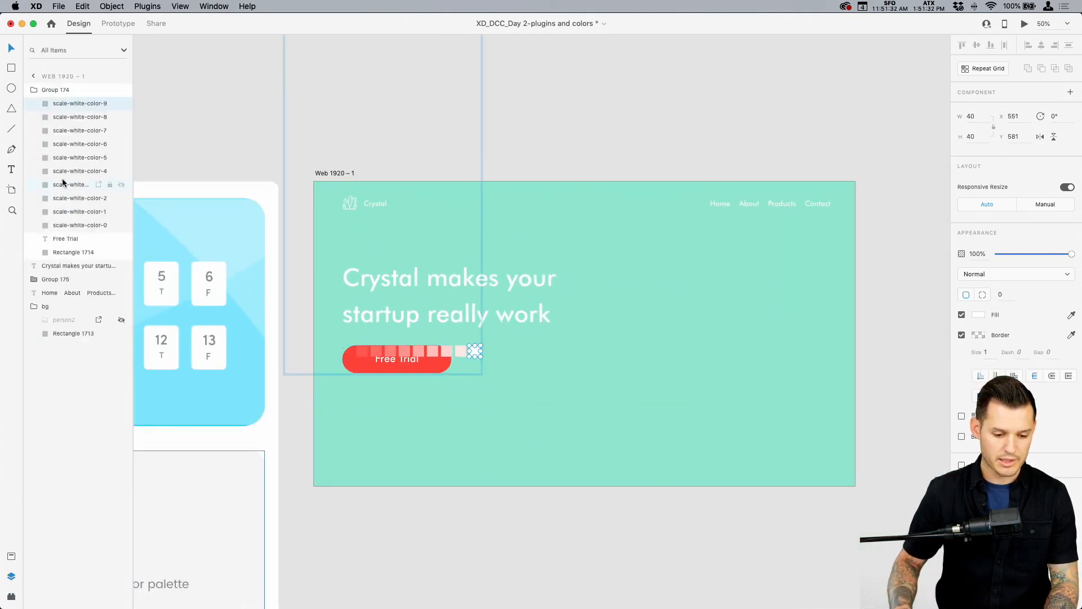
left_click(55, 89)
left_click_drag(461, 352, 504, 124)
left_click(592, 123)
left_click_drag(594, 84, 634, 234)
Group the Free Trial label with its button shape and remove them from the swatch group
left_click(521, 285)
double_click(520, 286)
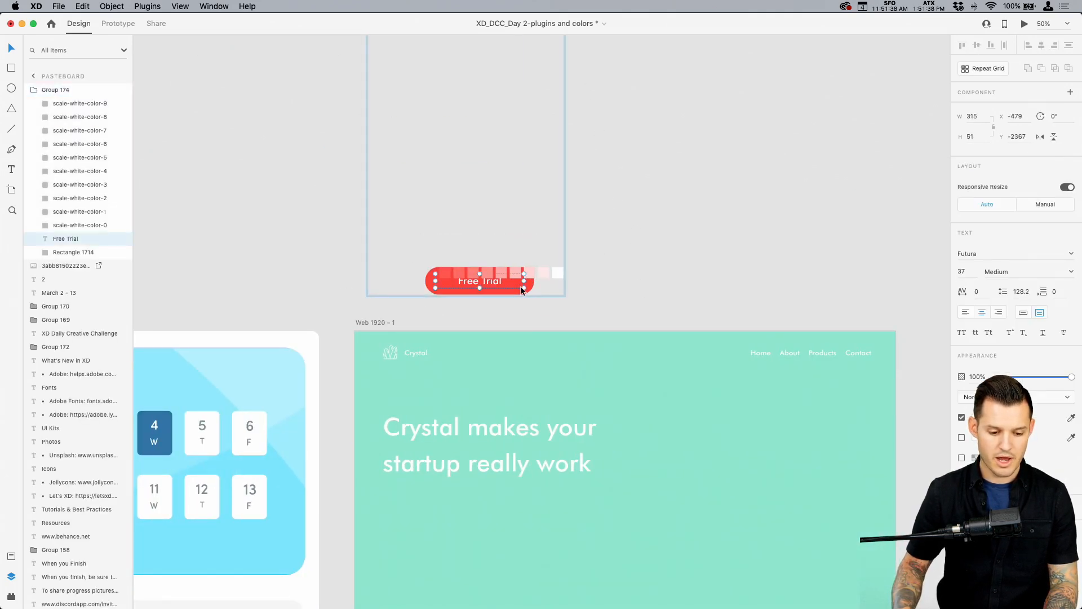
left_click(70, 253, "shift")
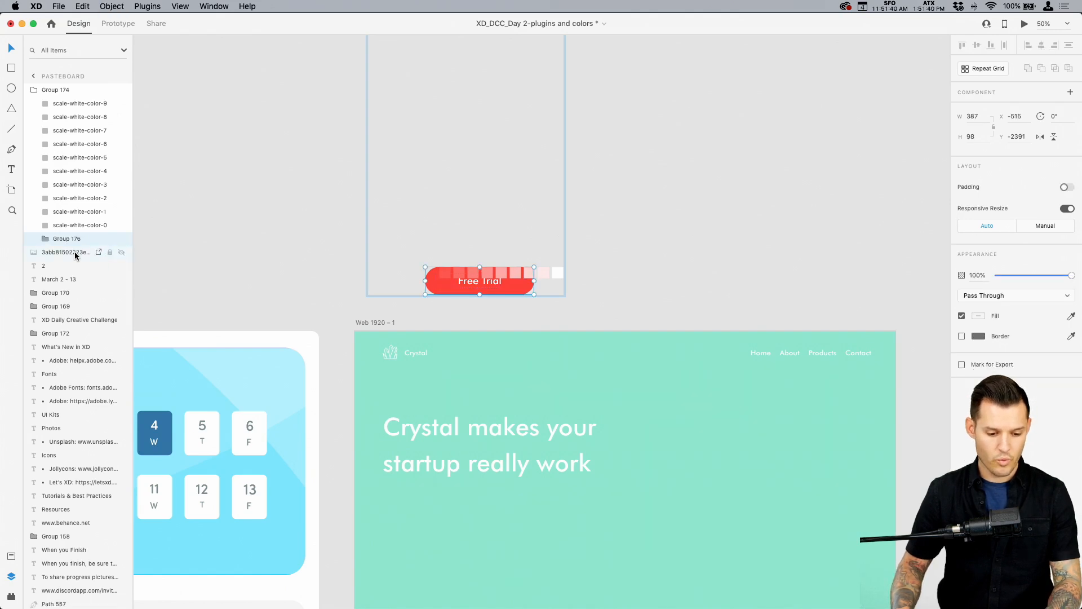
key("BackSpace")
left_click(626, 285)
Delete the stray base-color swatch (scale-white-color-0) at the far upper corner of the swatch group
left_click(523, 263)
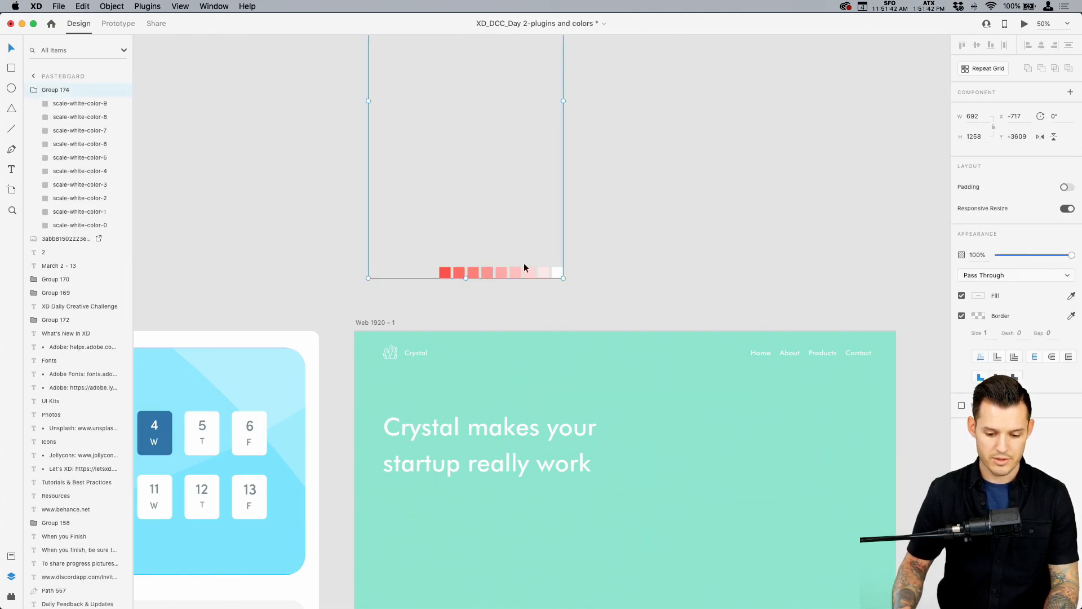
scroll(623, 423, "up", 5)
double_click(370, 177)
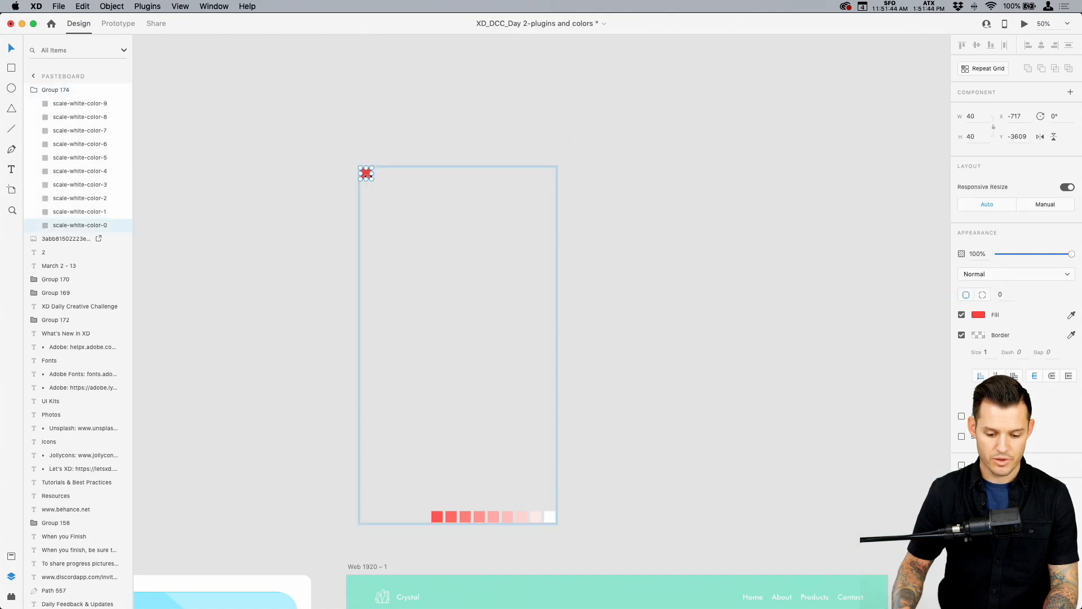
key("BackSpace")
scroll(609, 428, "down", 5)
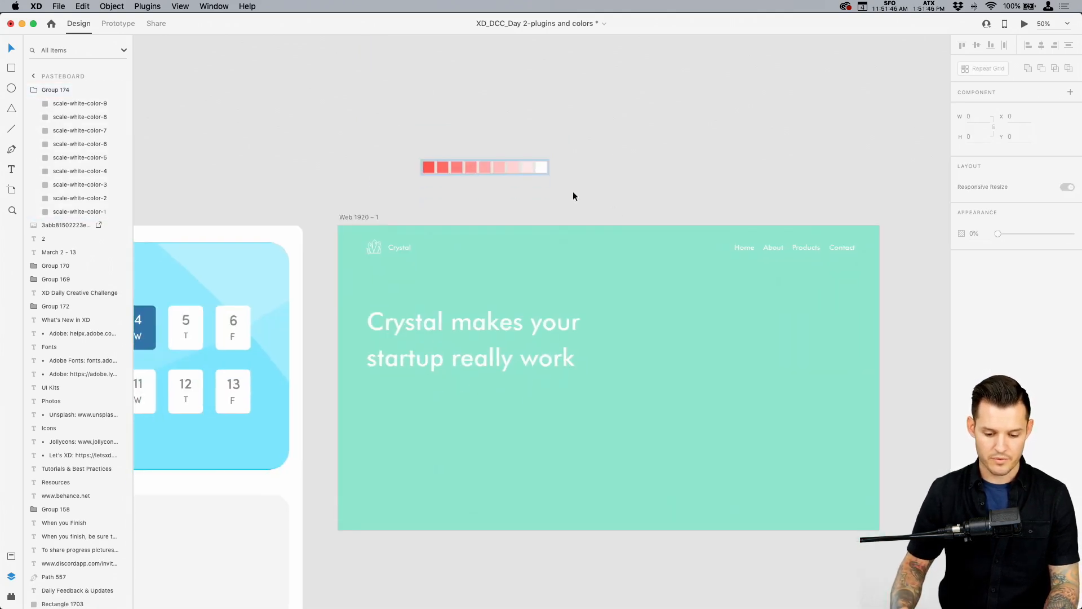
Paste the Free Trial button group into the artboard and place it directly below the headline, aligned with the headline's left edge
left_click_drag(322, 208, 530, 500)
left_click(534, 290)
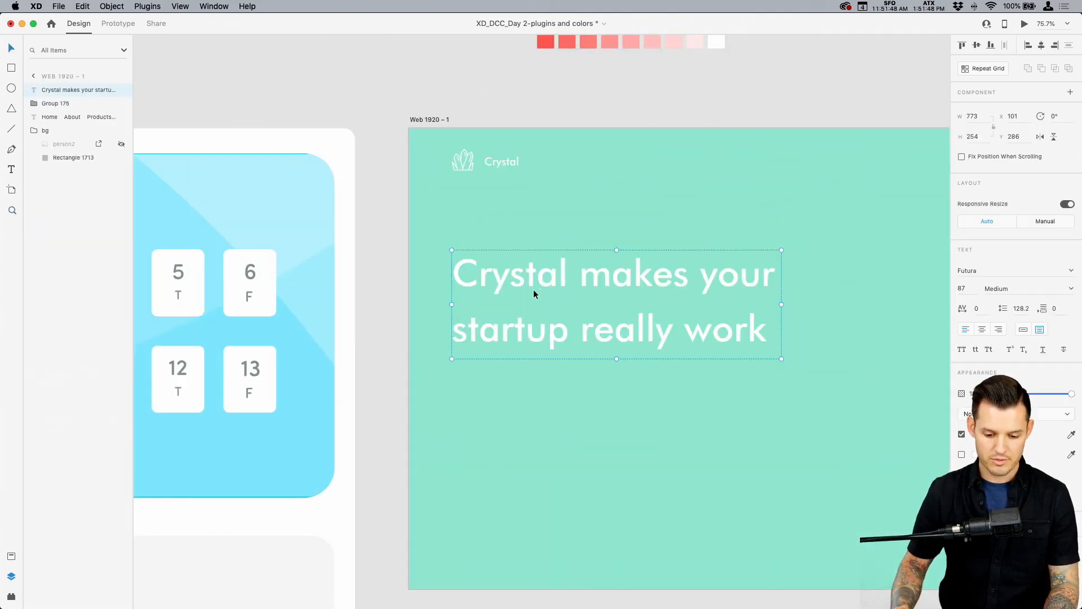
key("super+v")
left_click_drag(658, 373, 512, 404)
scroll(496, 358, "up", 5)
scroll(496, 358, "right", 3)
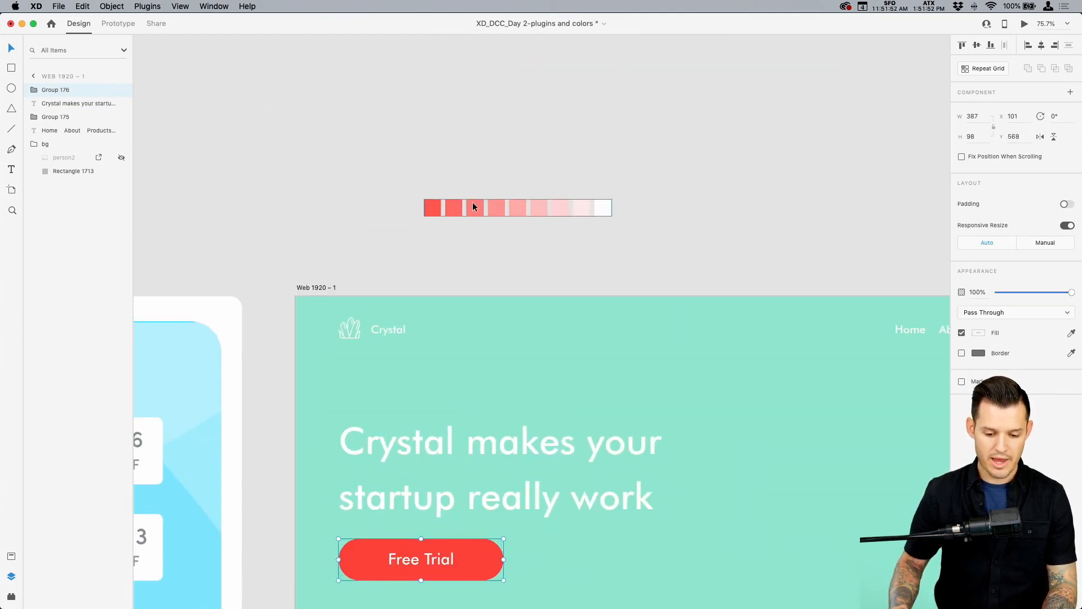
Move the red-to-white swatch group directly above the artboard and align it with the artboard's left edge
left_click(375, 251)
left_click_drag(375, 252, 347, 252)
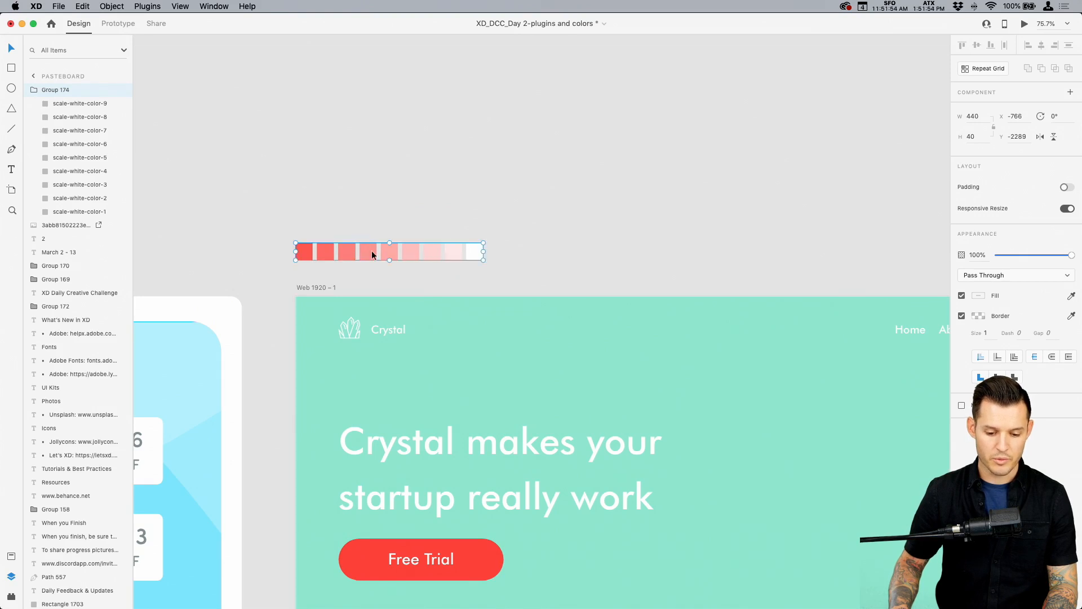
scroll(474, 121, "down", 3)
scroll(475, 121, "left", 1)
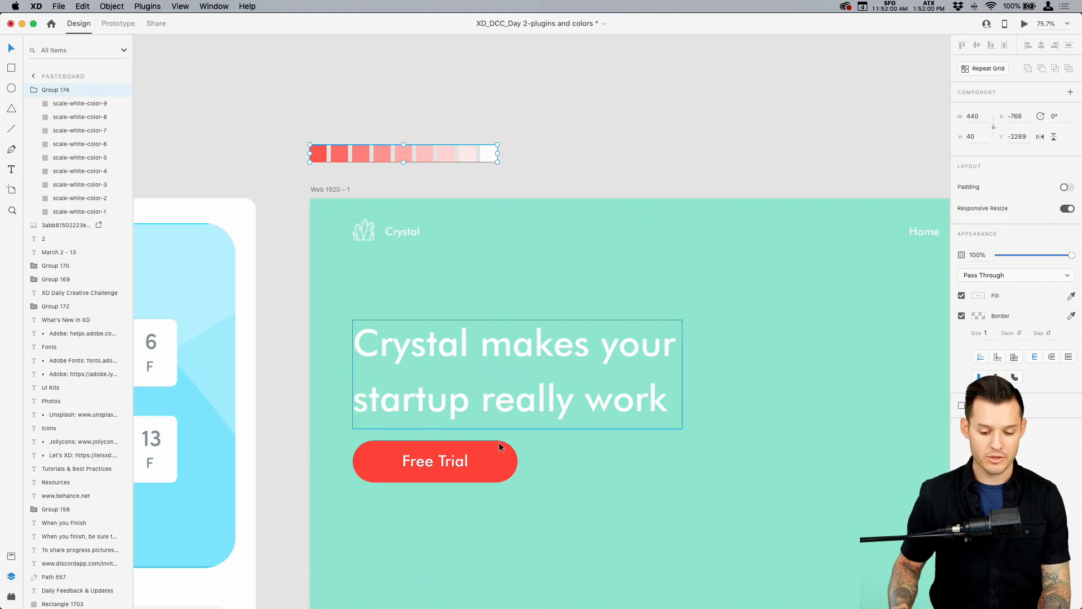
left_click(352, 179)
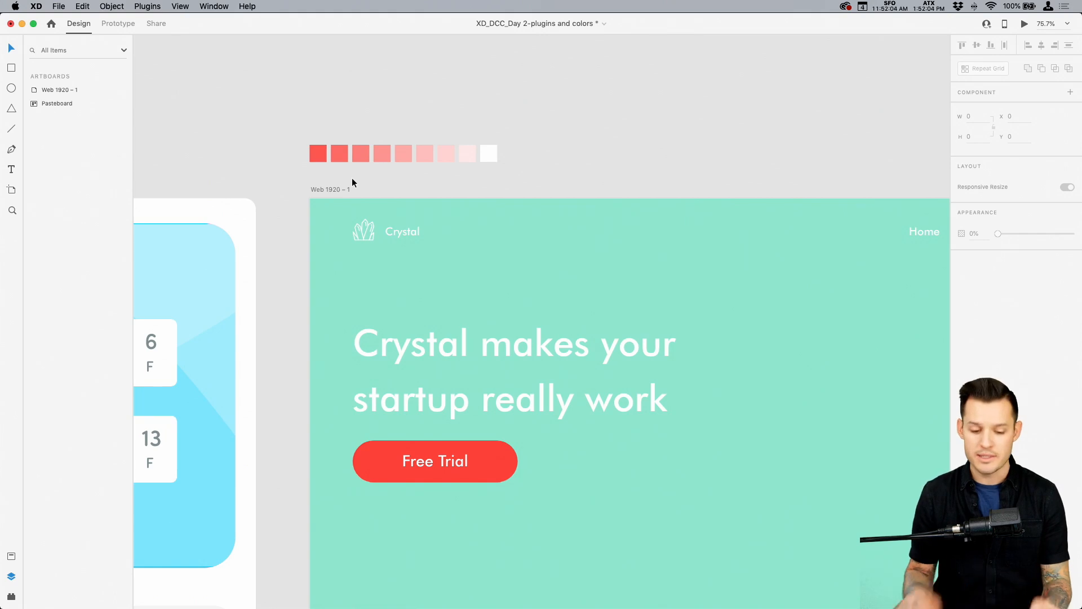
Generate a color scale from the Free Trial button shape with the Color Scale plugin: To Black Color, length 10, end color included
left_click(512, 467)
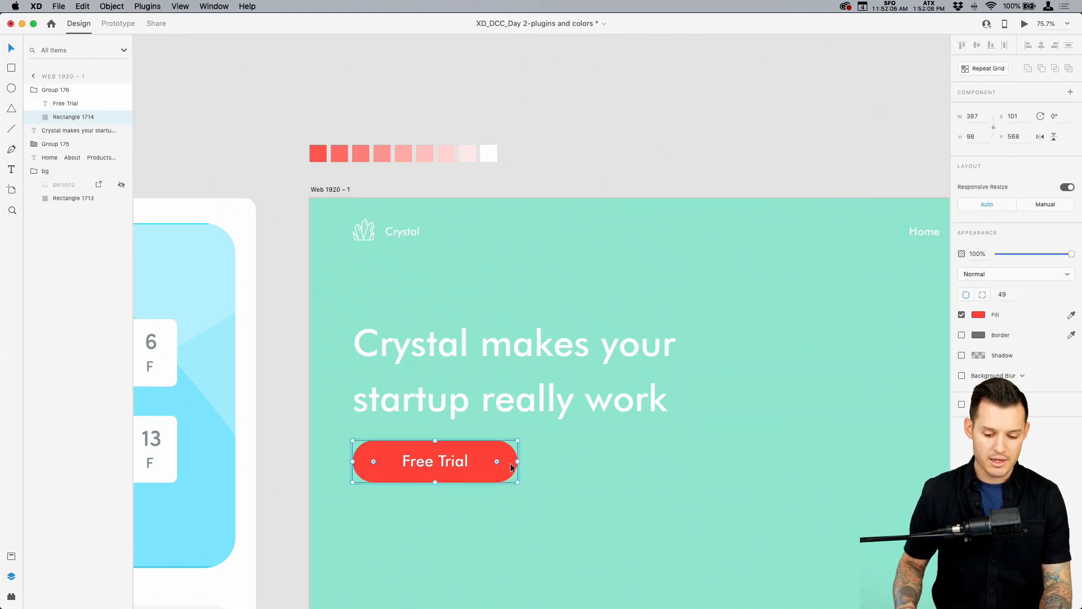
left_click(11, 597)
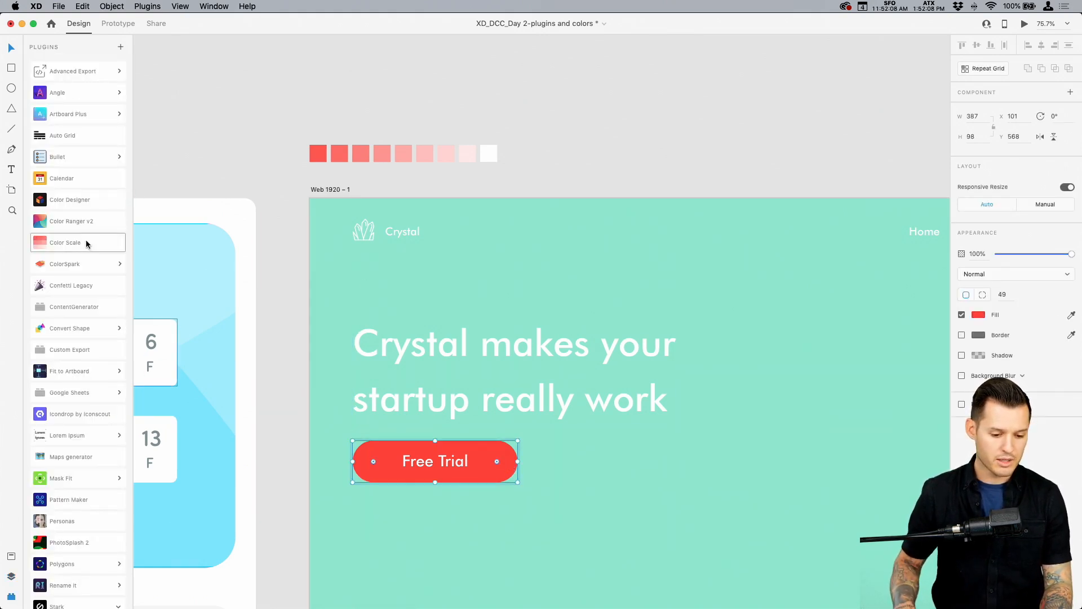
left_click(87, 241)
left_click(511, 130)
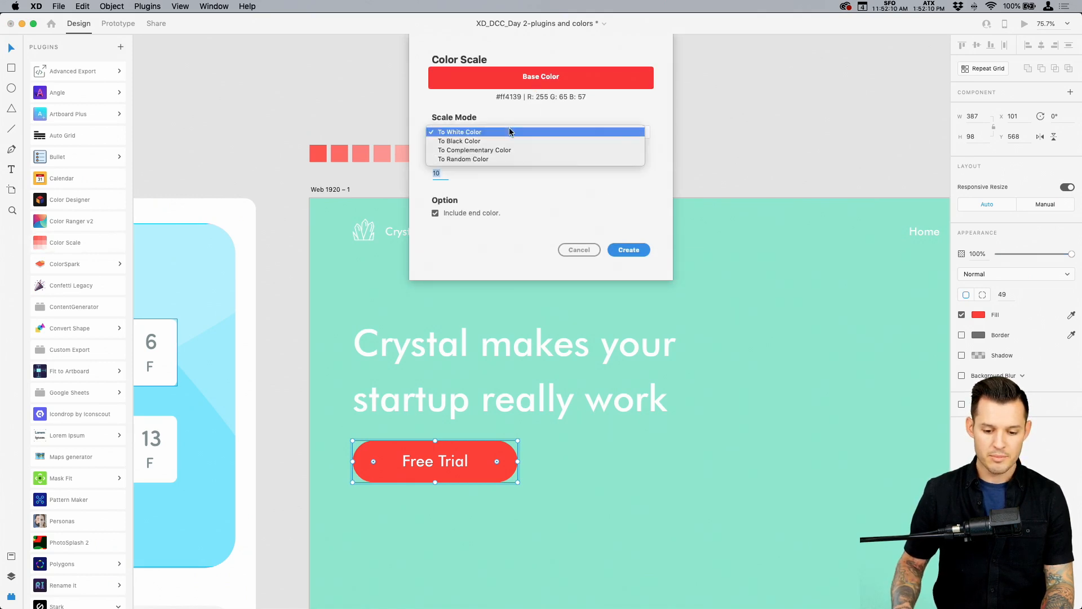
left_click(506, 143)
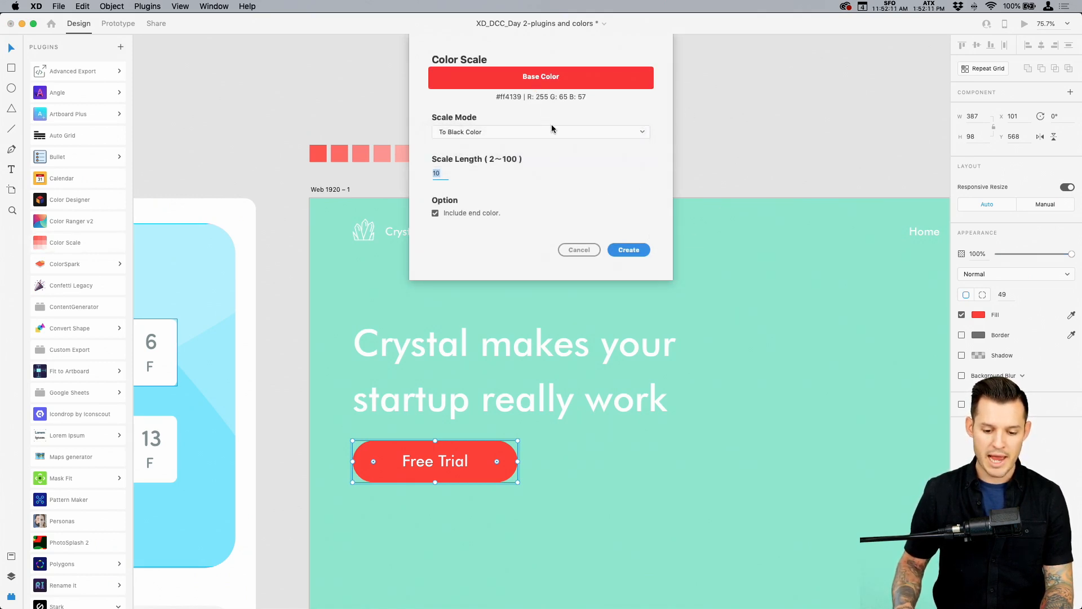
left_click(631, 251)
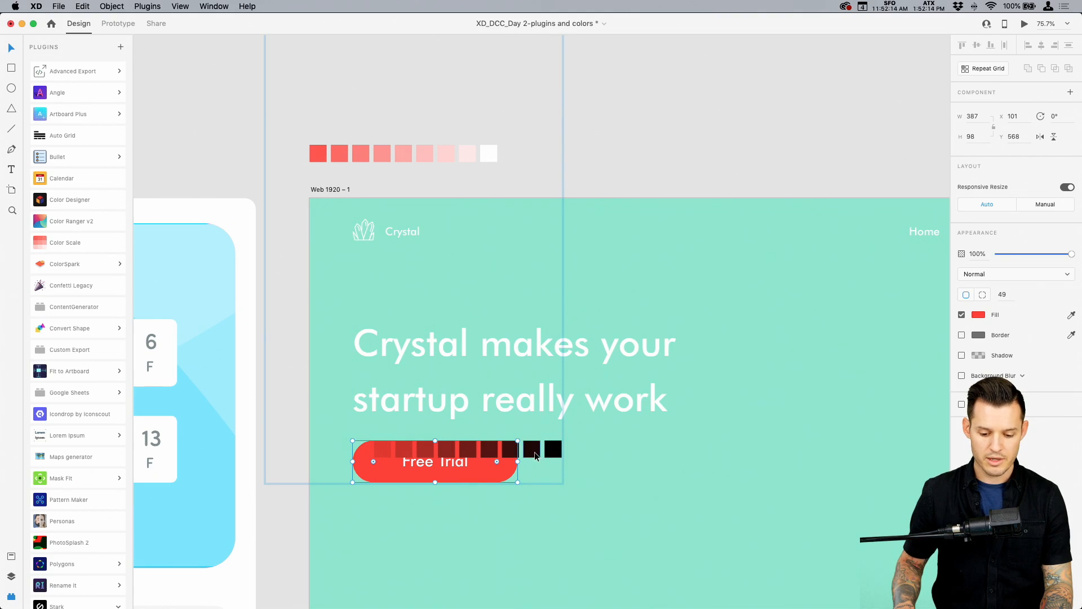
Take the Free Trial label and its button shape out of the group that holds the dark swatches
left_click(10, 577)
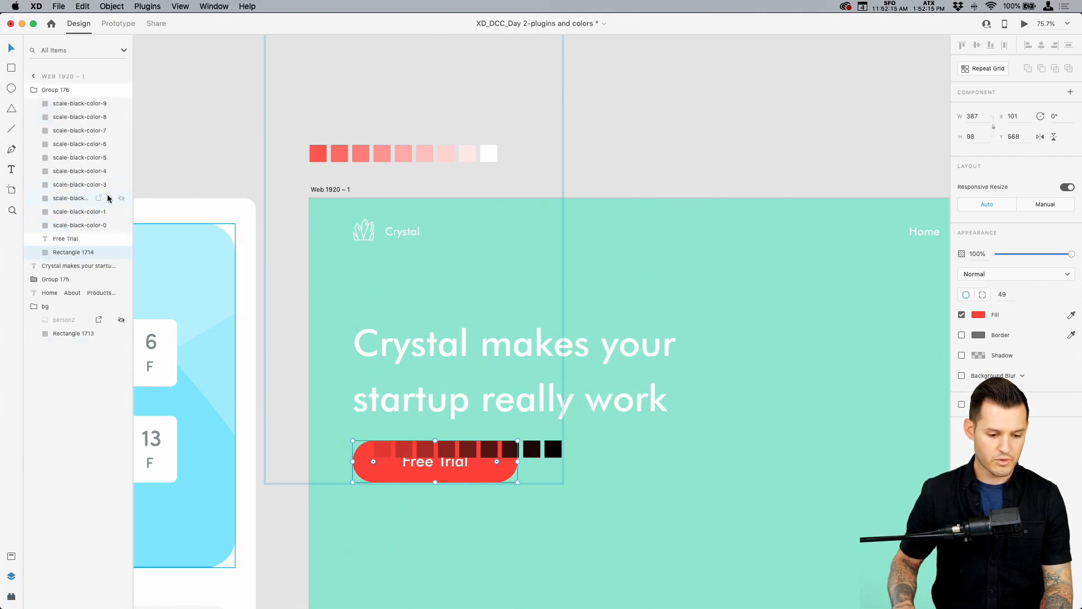
left_click(69, 239)
left_click(68, 251, "shift")
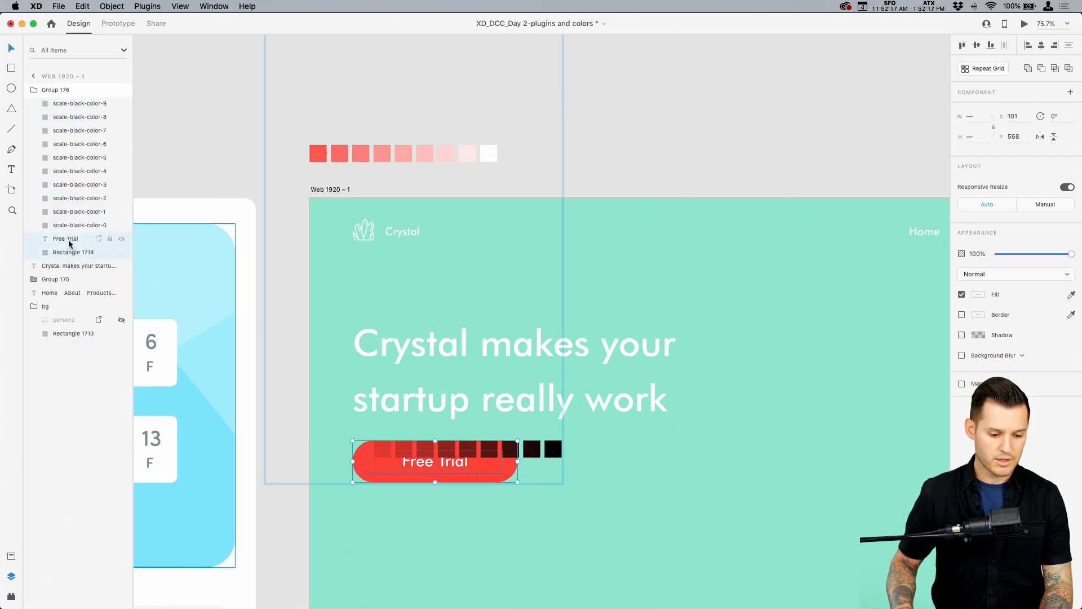
left_click_drag(71, 240, 70, 264)
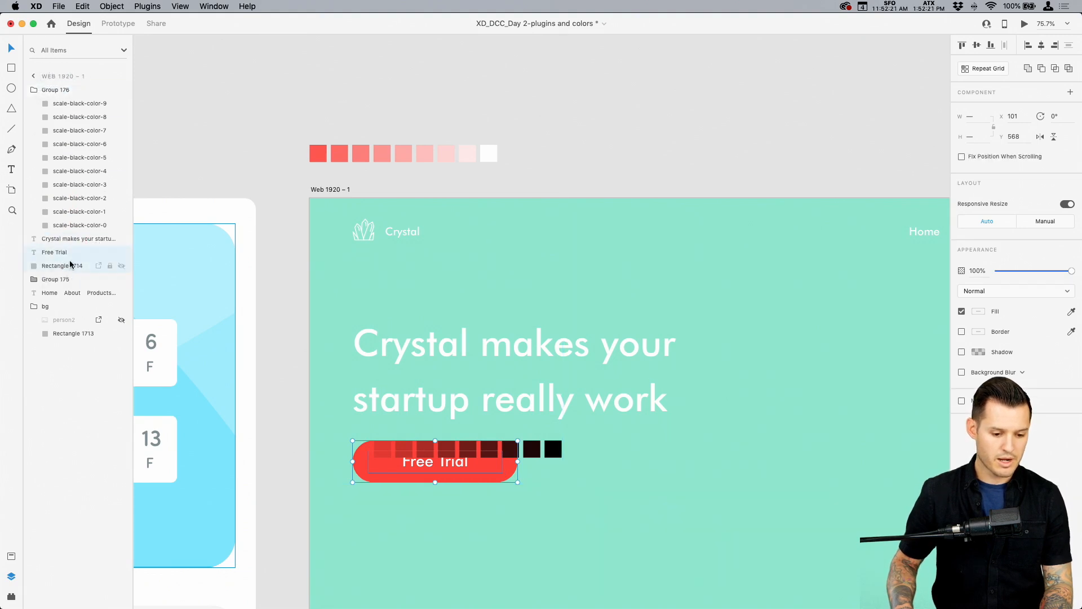
Move the dark swatch group onto the pasteboard, lined up above the red-to-white swatch row
left_click(76, 91)
left_click_drag(530, 353, 597, 339)
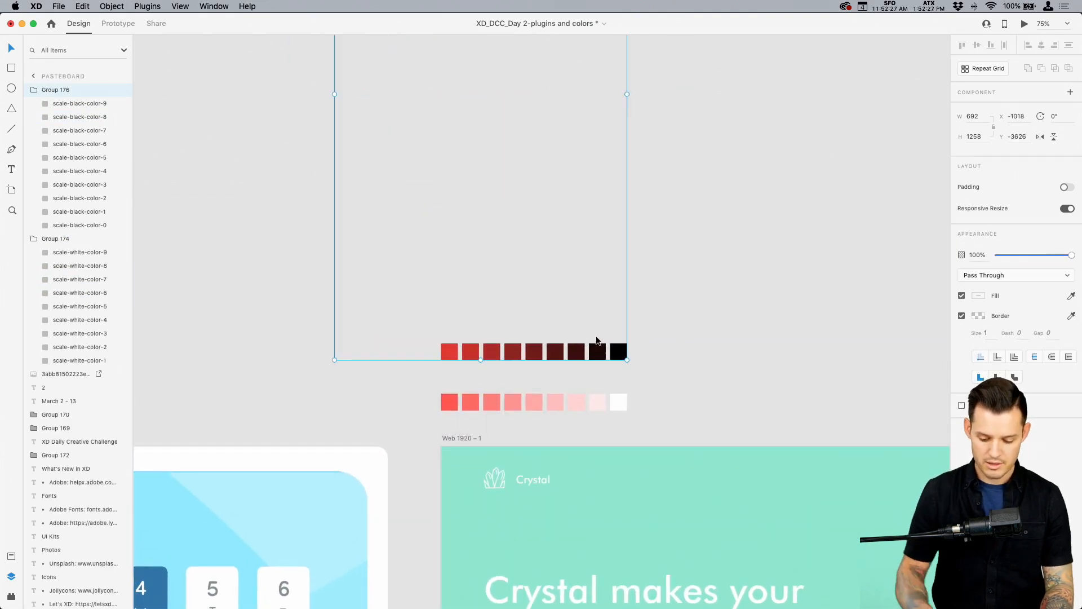
left_click(746, 240)
Delete the stray base-color swatch (scale-black-color-0) far above the dark swatch row
key("super+minus")
scroll(750, 420, "up", 5)
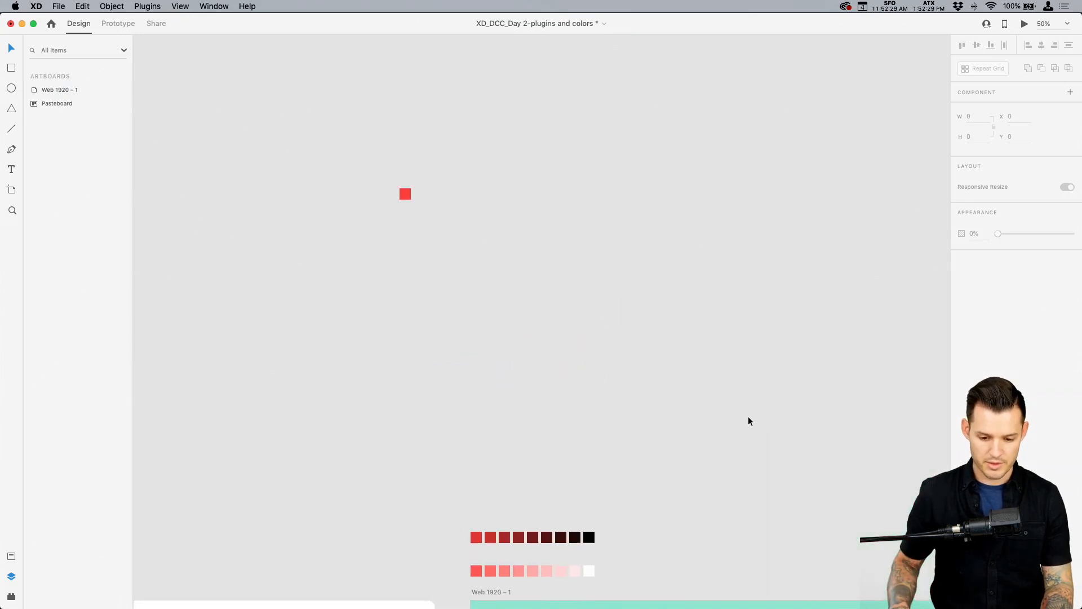
left_click(403, 189, "super")
key("Delete")
scroll(544, 437, "down", 5)
Move the whole dark swatch row down so it sits just above the red-to-white row, undoing the accidental single-swatch move
key("z")
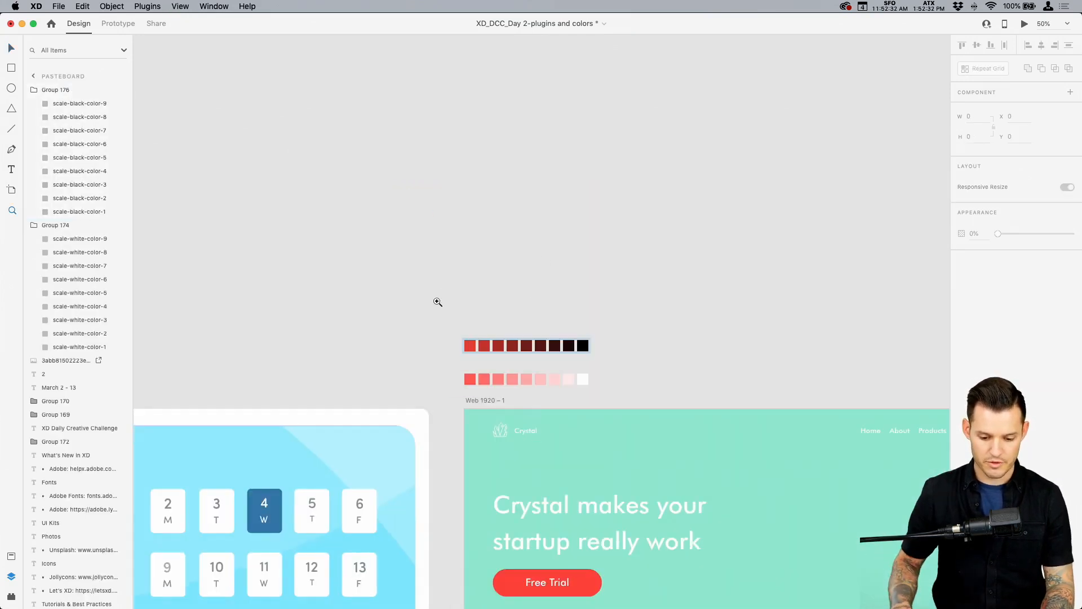
left_click_drag(437, 302, 629, 432)
left_click_drag(585, 247, 583, 290)
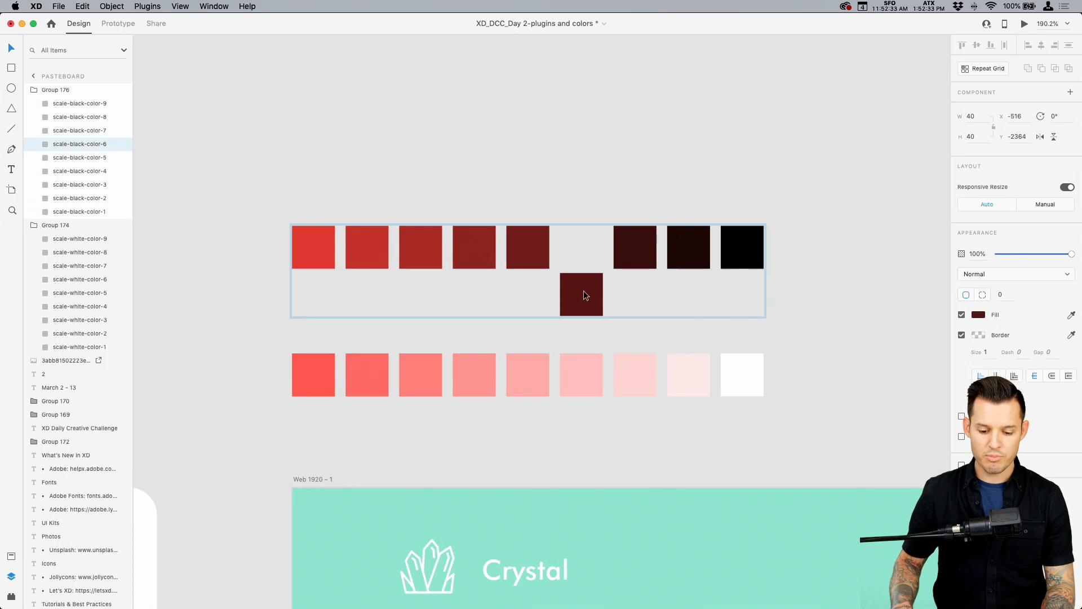
key("super+z")
left_click_drag(683, 245, 684, 302)
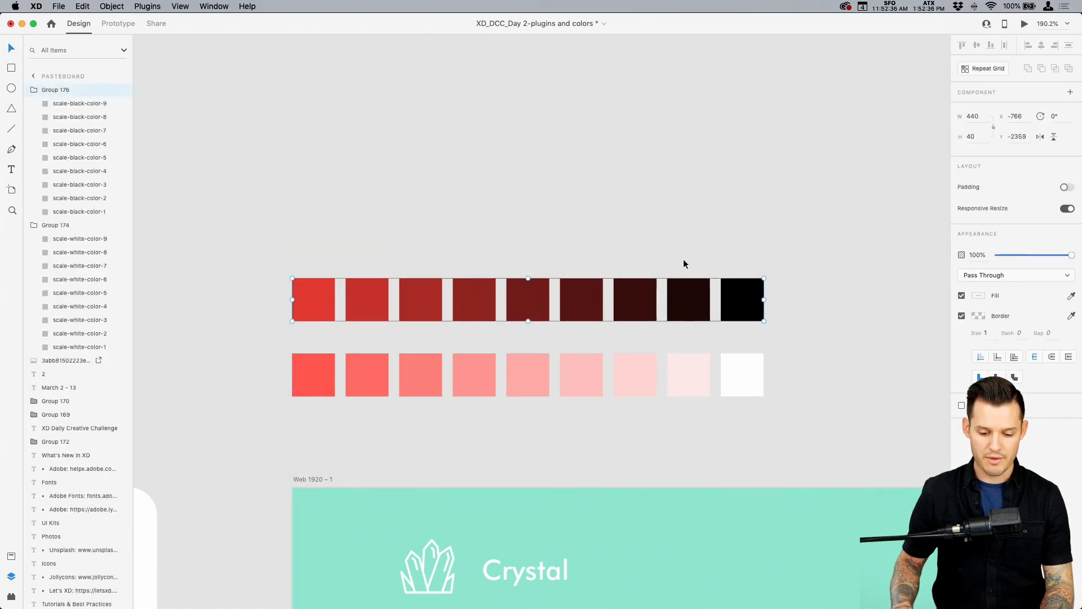
left_click(691, 213)
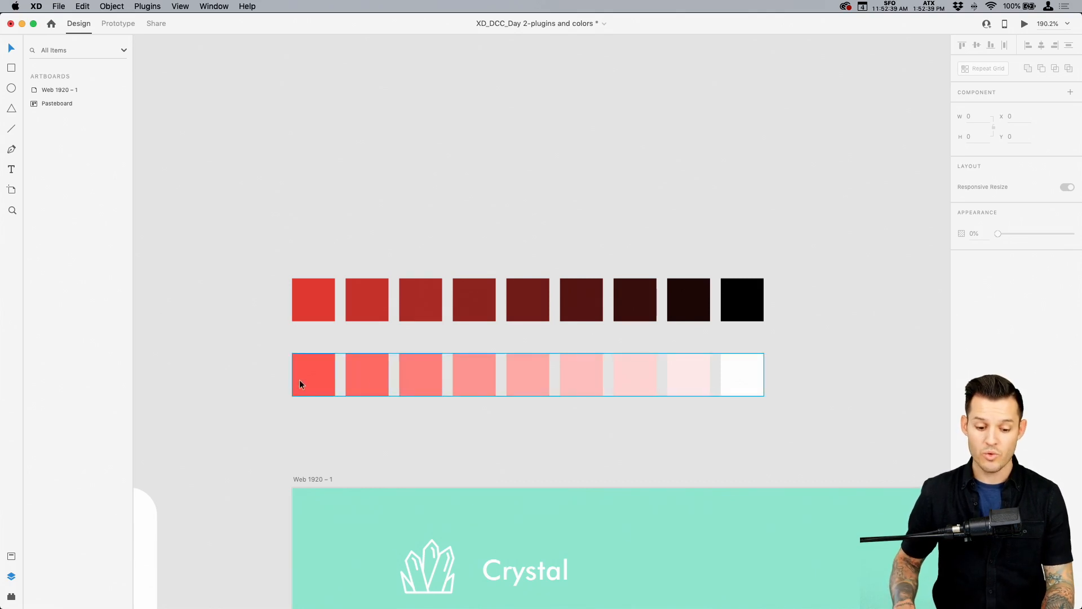
Sample the Free Trial button's red (#ff4e38) and draw a square about 104 × 104 on the pasteboard above the swatch rows
scroll(482, 418, "down", 5)
scroll(482, 418, "down", 4)
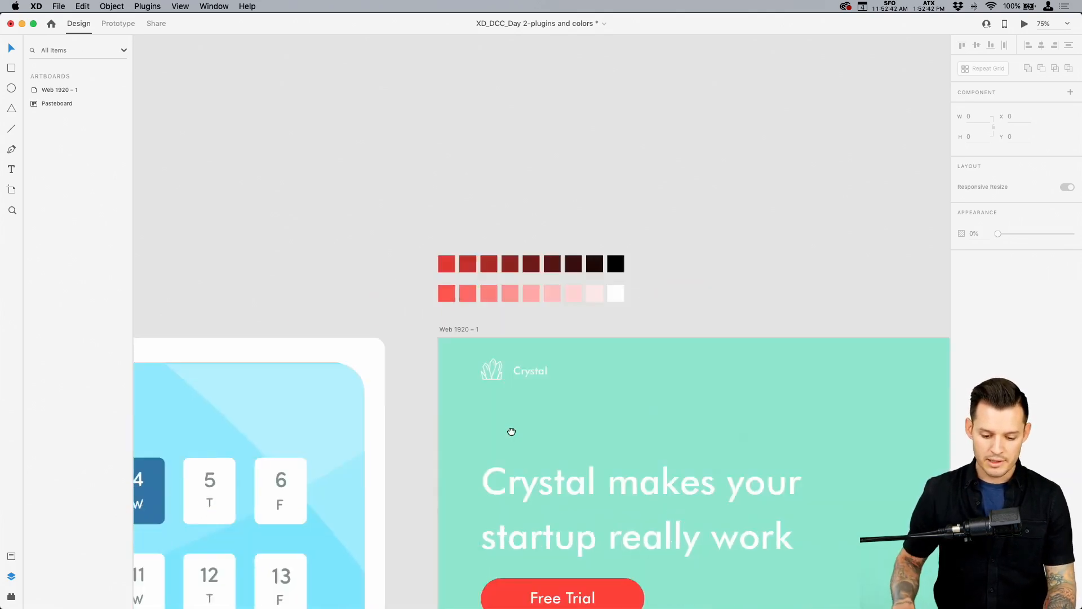
key("shift+super+c")
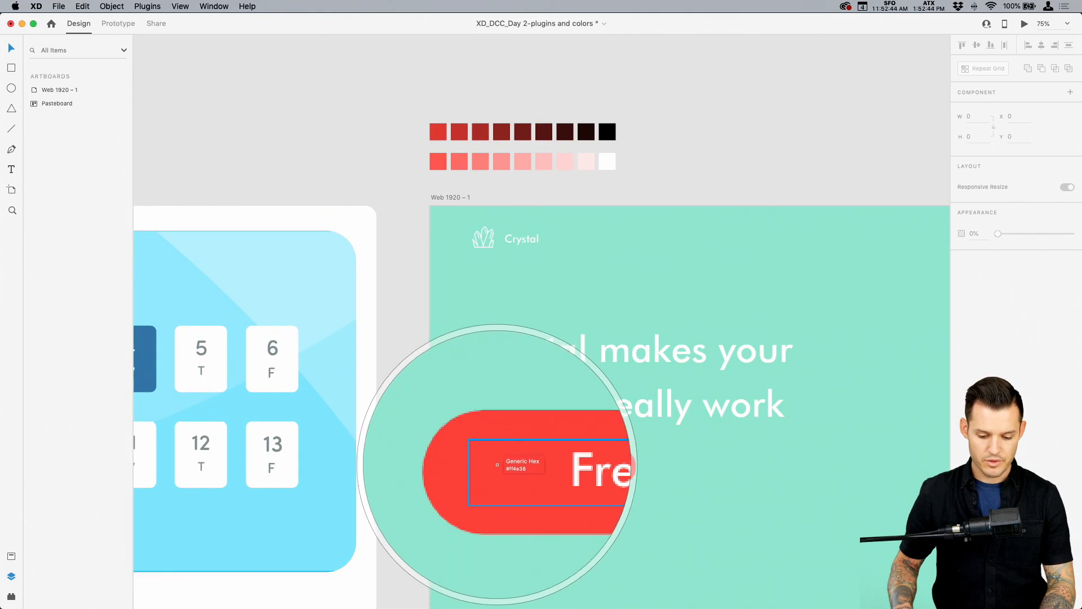
left_click(492, 464)
scroll(520, 188, "up", 4)
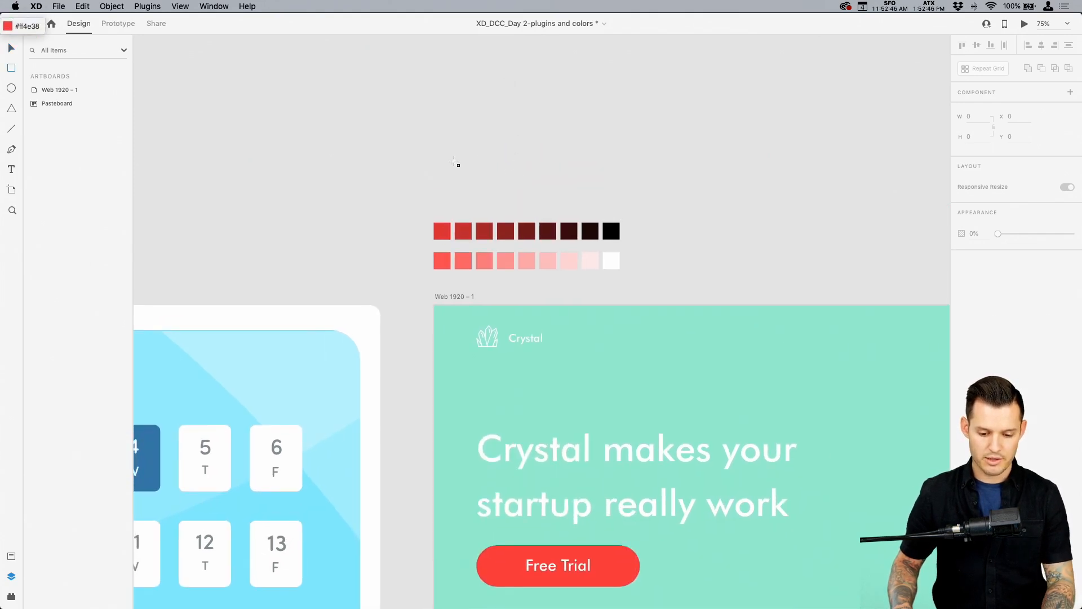
left_click_drag(442, 141, 485, 184)
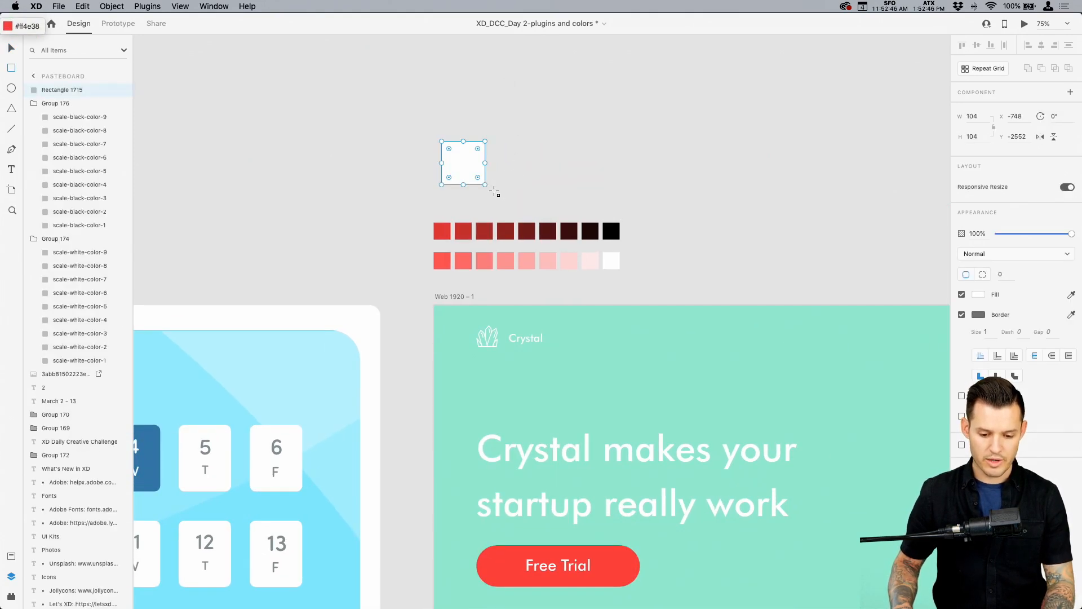
Fill the new square with the sampled red #FF4E38
left_click(979, 295)
left_click(918, 339)
type("#ff4e38")
key("Return")
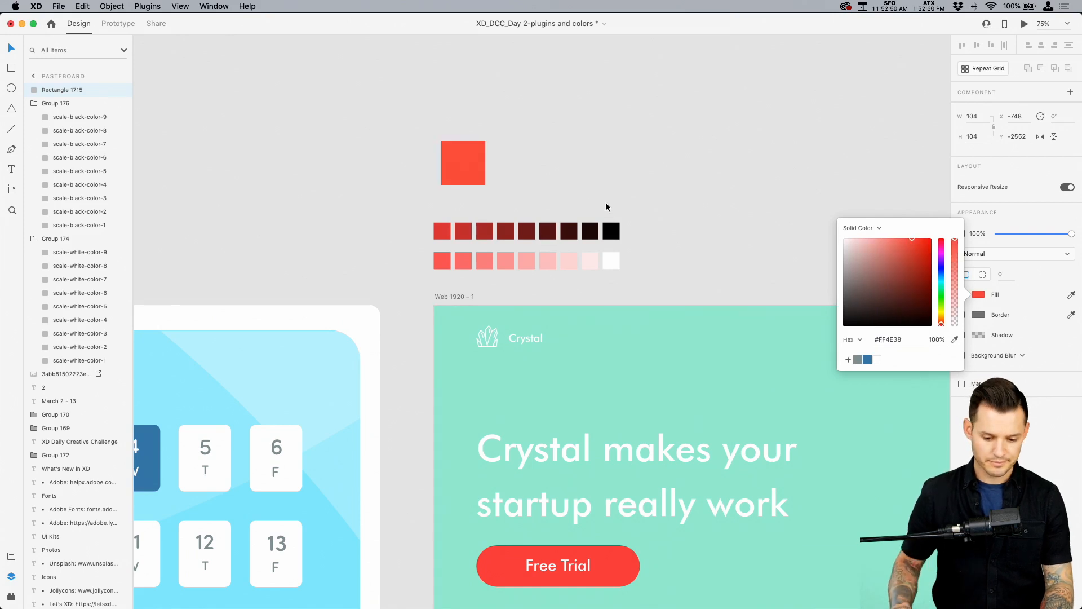
left_click(605, 203)
Try to run the Color Scale plugin on the red square while it sits on the pasteboard
left_click(459, 162)
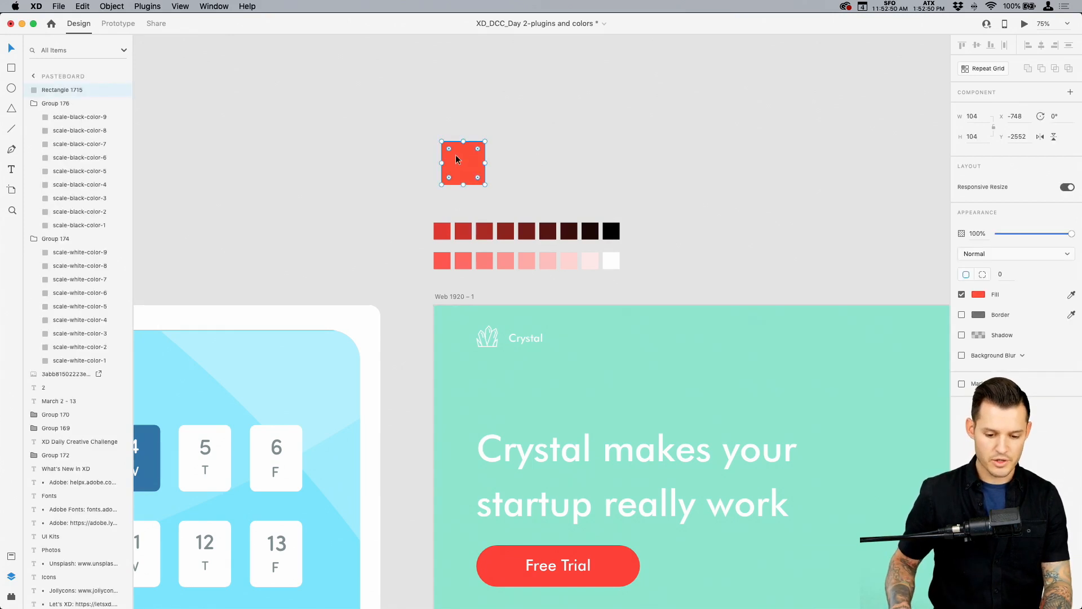
left_click(11, 596)
left_click(65, 242)
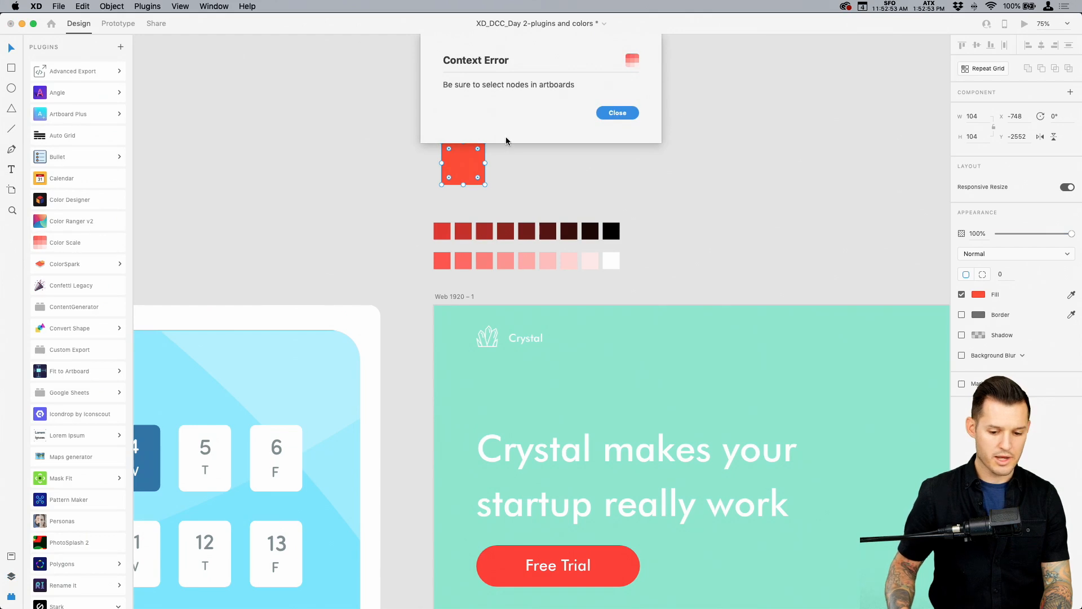
left_click(617, 112)
Move the red square onto the artboard and generate a Color Scale from it: To Complementary Color, length 10
left_click_drag(478, 161, 769, 334)
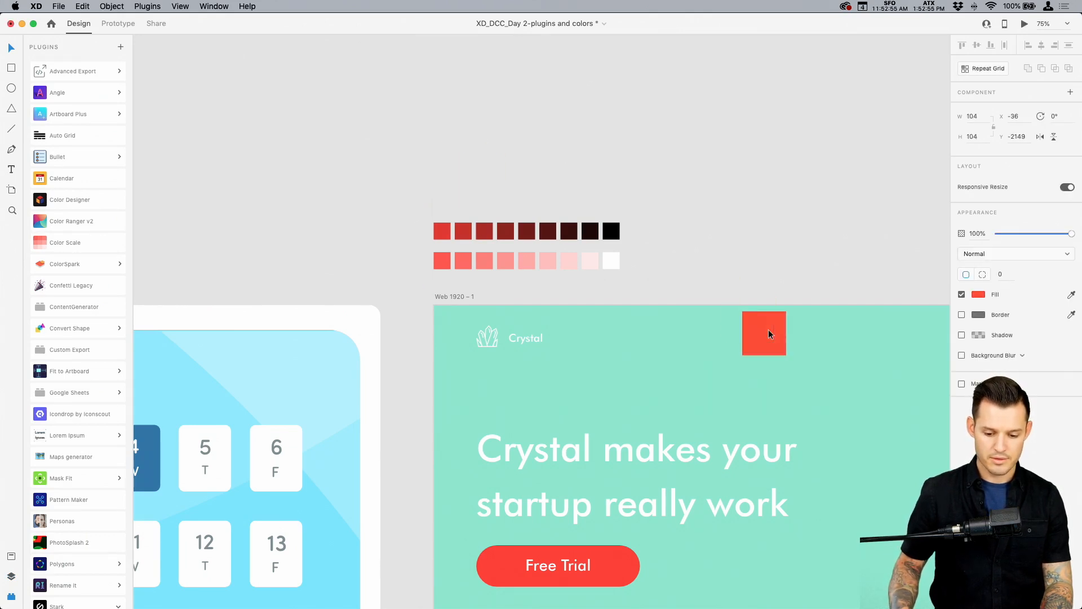
left_click(76, 249)
left_click(481, 133)
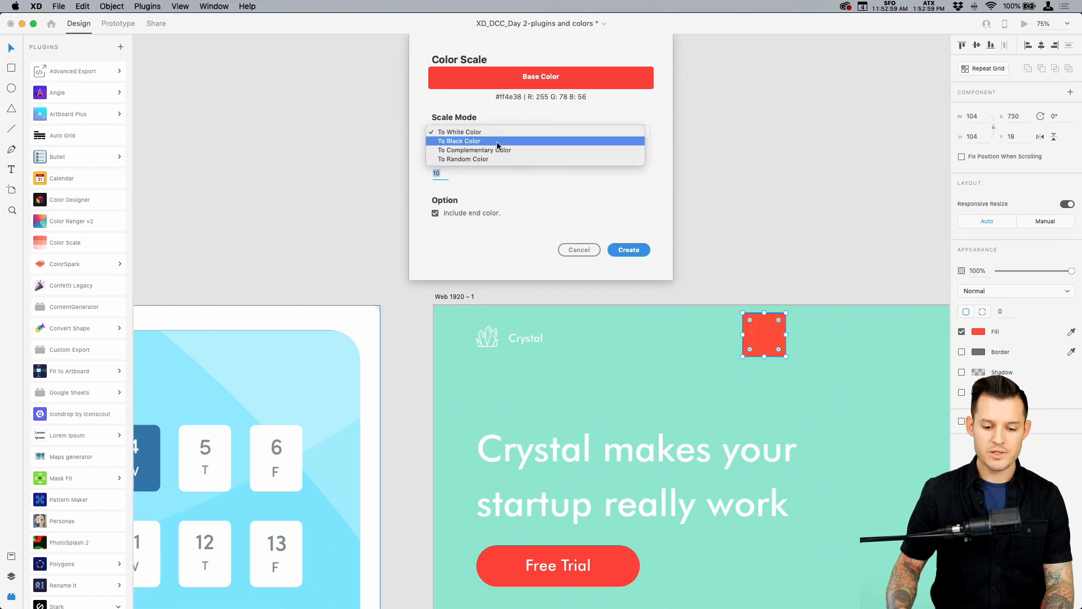
left_click(514, 150)
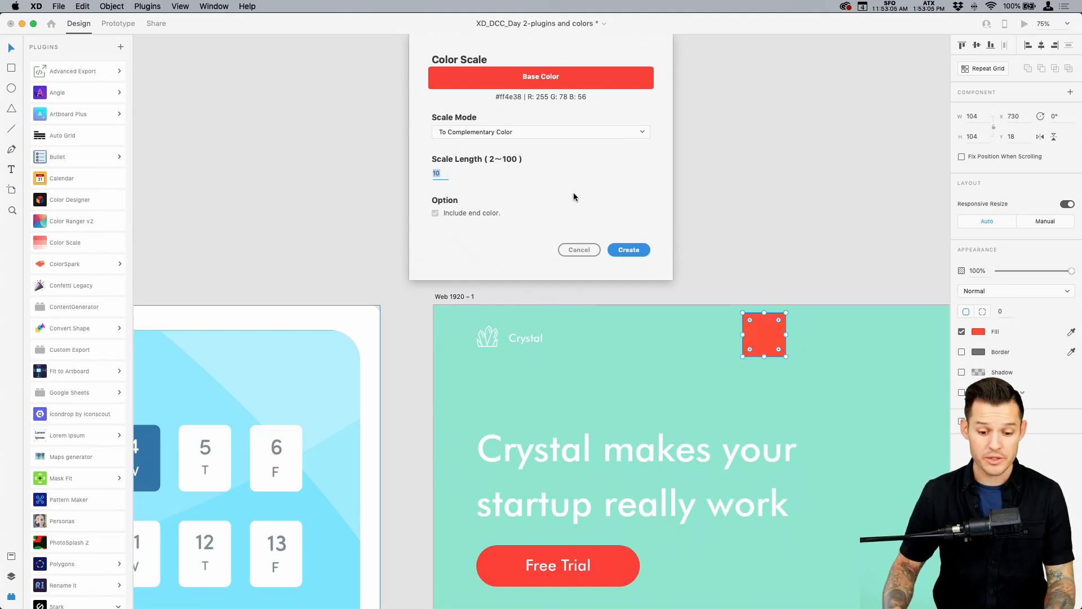
left_click(628, 249)
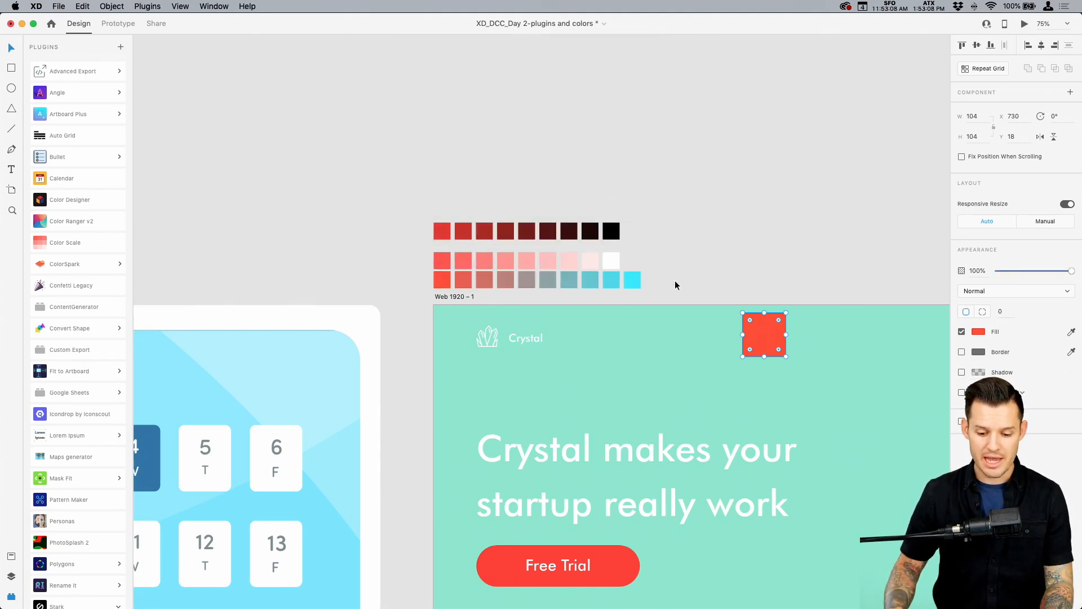
Delete the red base-color square from the artboard
left_click(573, 282)
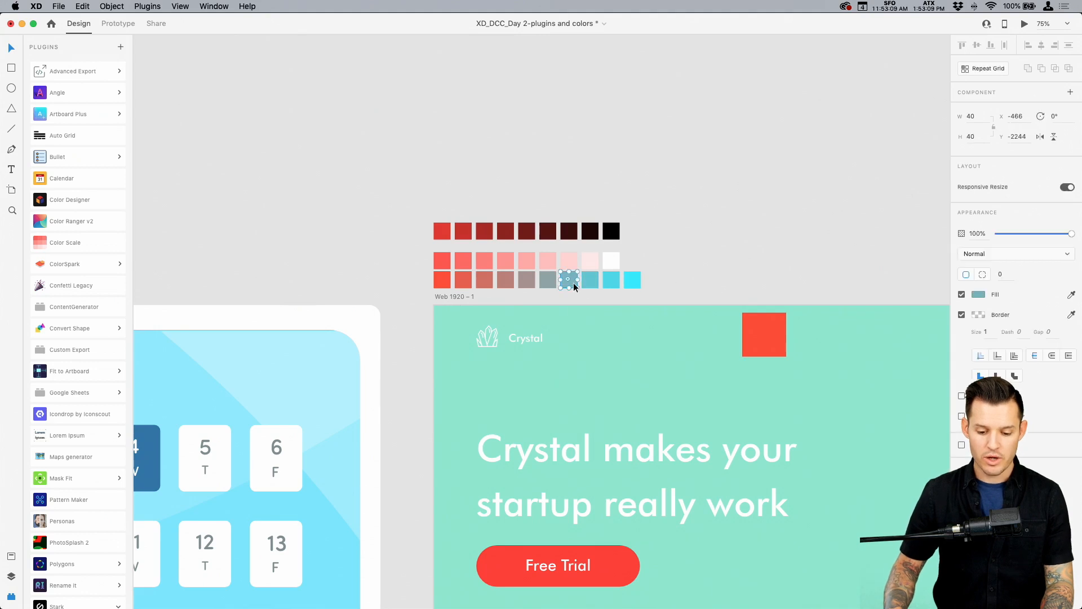
left_click(775, 350)
key("Delete")
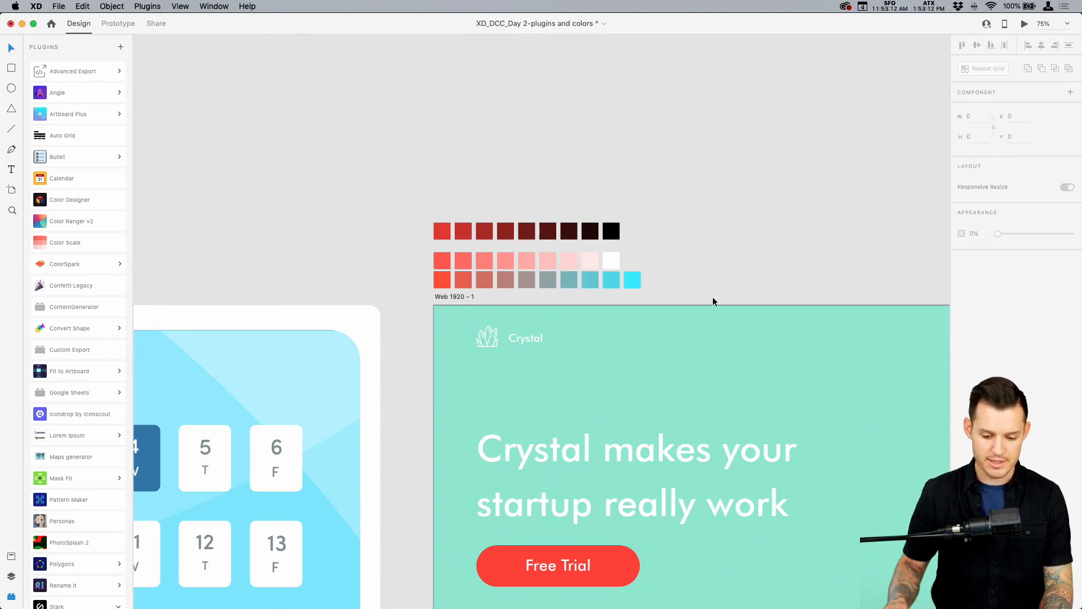
Group the ten complementary-color swatches above the artboard
left_click(11, 576)
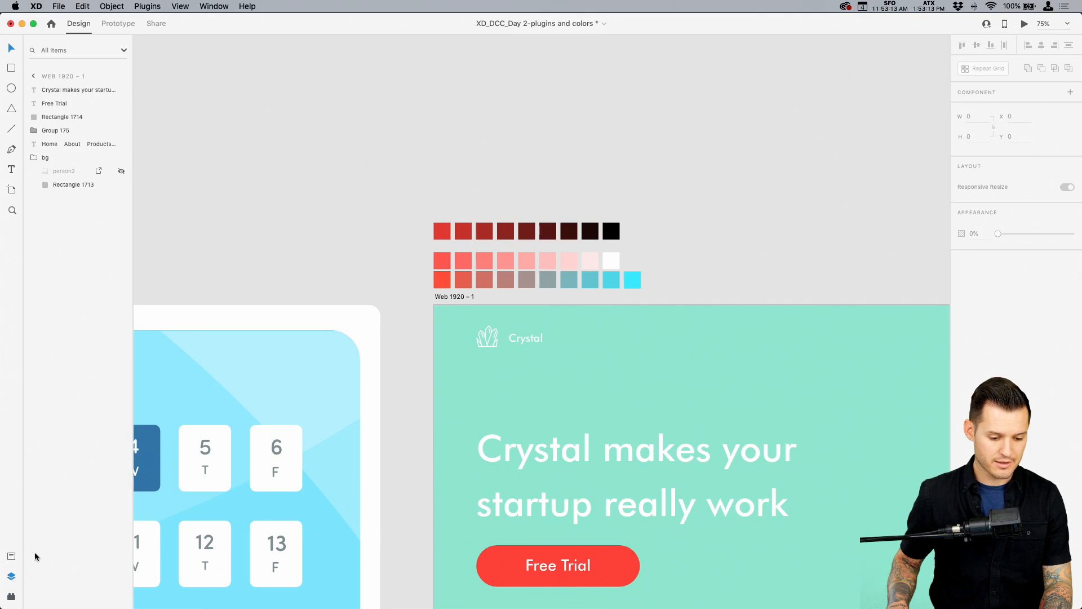
left_click_drag(675, 285, 435, 285)
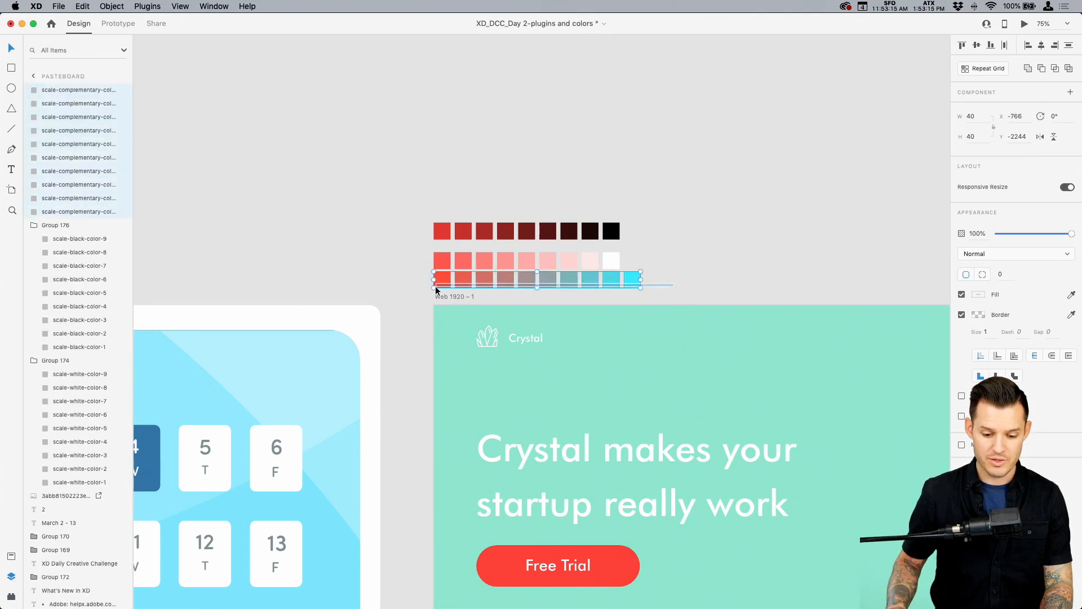
key("super+g")
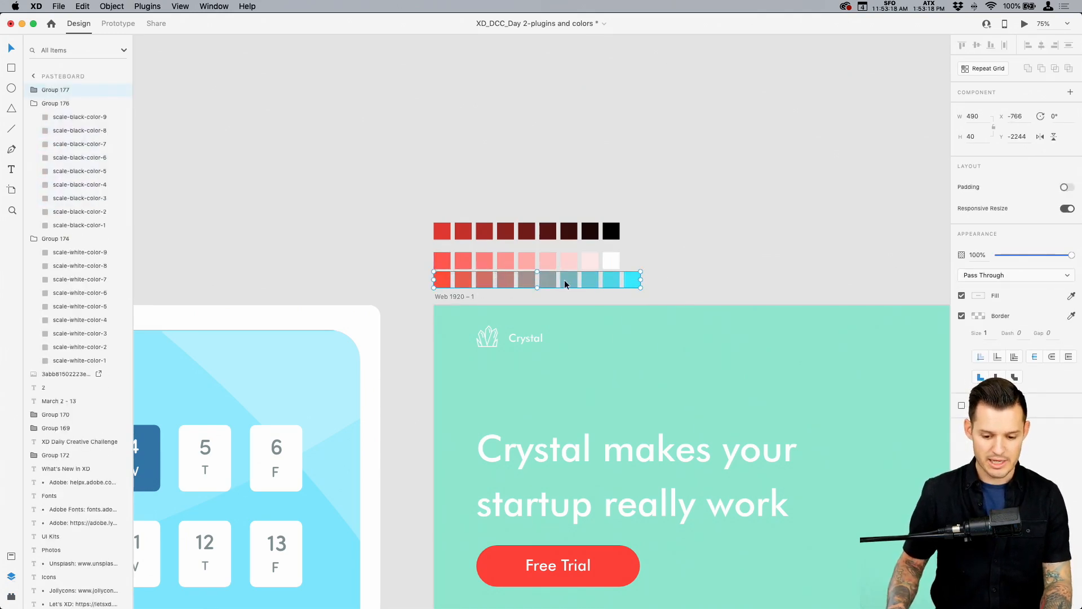
Move the complementary-color swatch row above the dark-shade row so the three color scales are stacked
left_click_drag(562, 279, 563, 201)
left_click(679, 164)
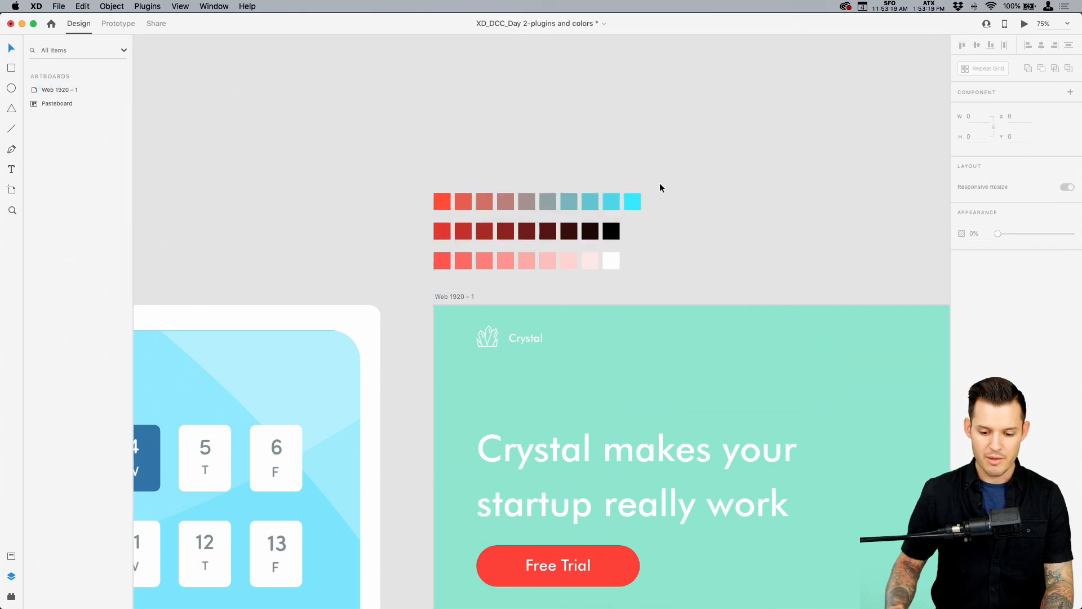
left_click_drag(753, 209, 578, 106)
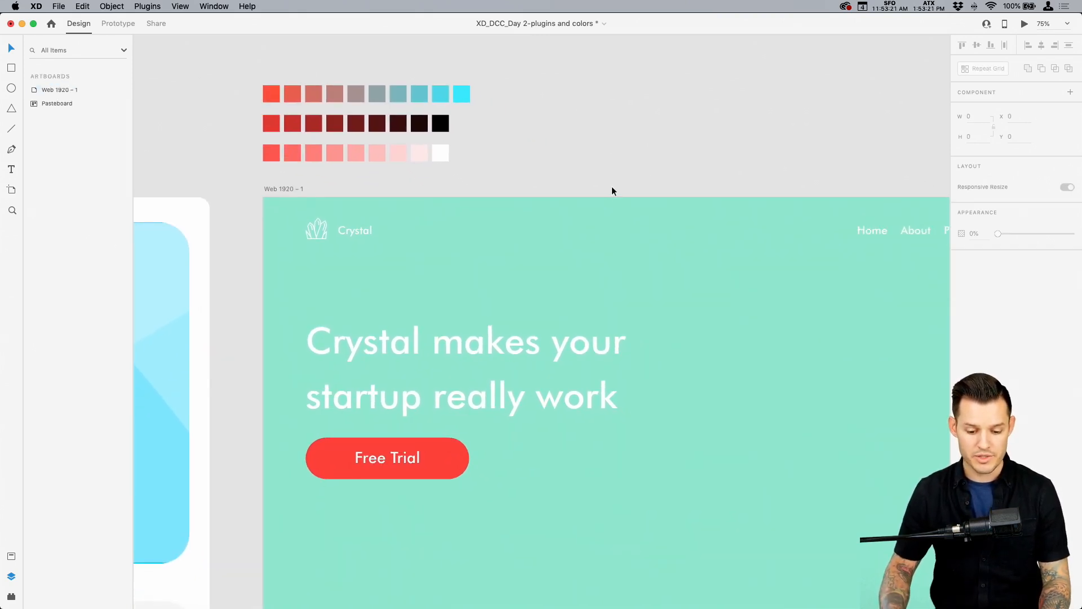
Fill the hero background rectangle with the bright cyan sampled from the last complementary swatch
left_click(615, 207)
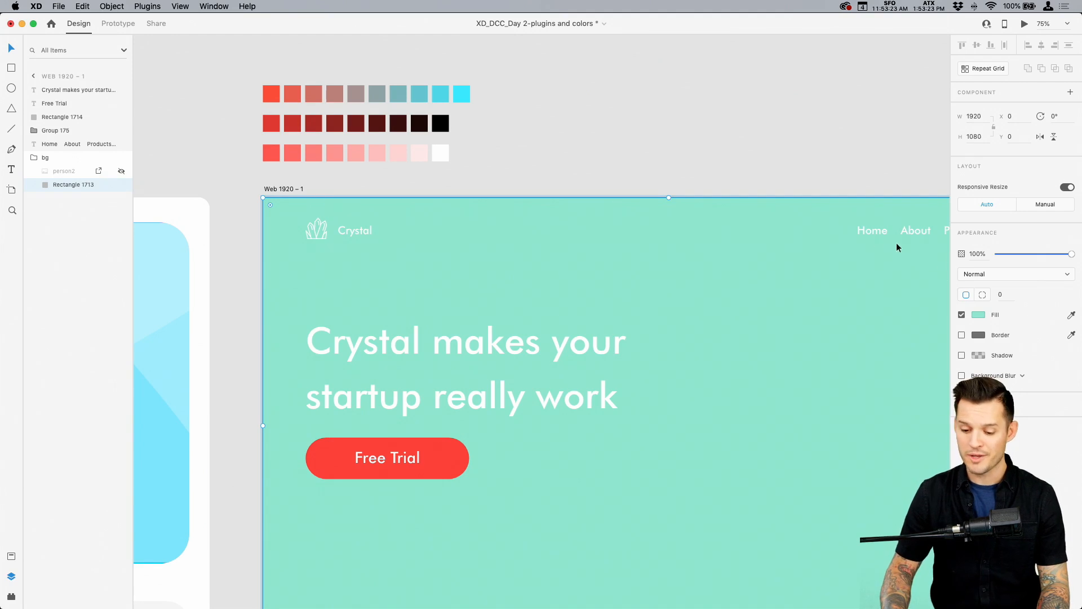
left_click(1072, 316)
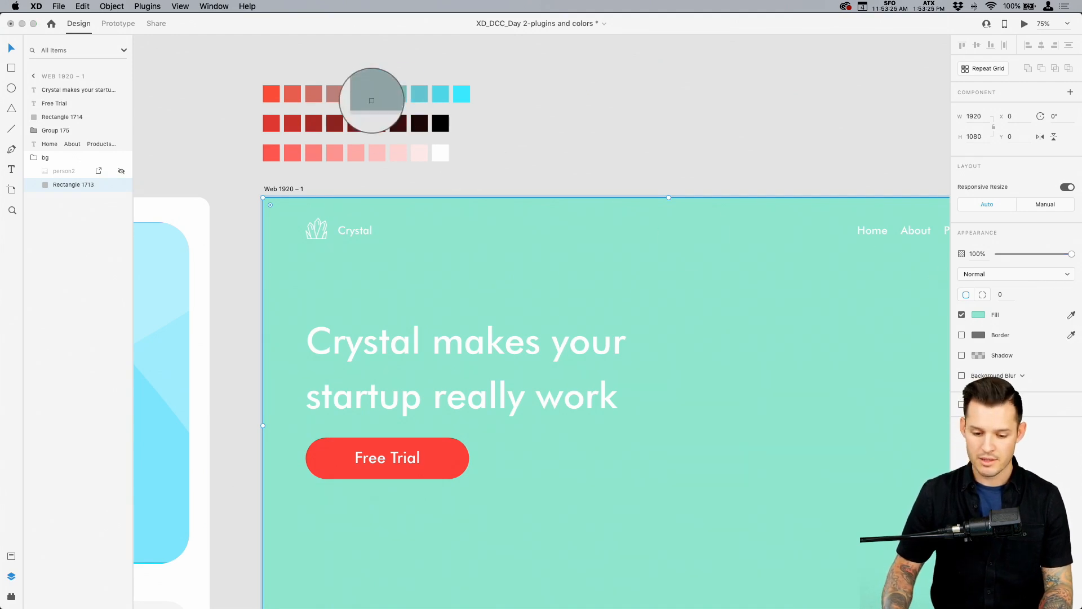
left_click(461, 93)
left_click(691, 122)
left_click_drag(685, 142, 584, 106)
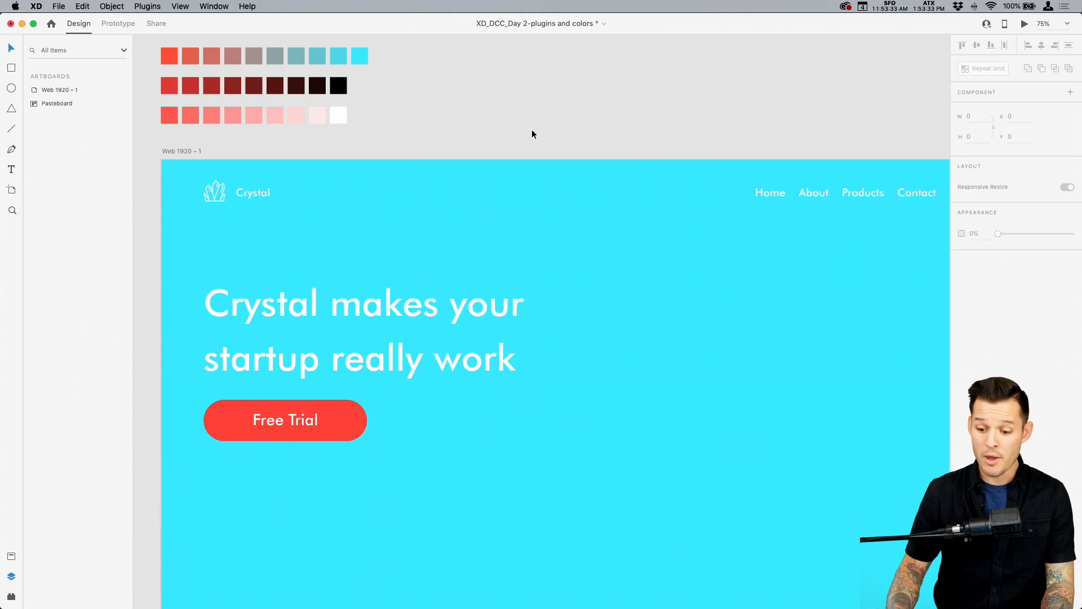
Change the hero background rectangle's fill to the slightly muted cyan sampled from the ninth complementary swatch
double_click(822, 253)
left_click(1072, 315)
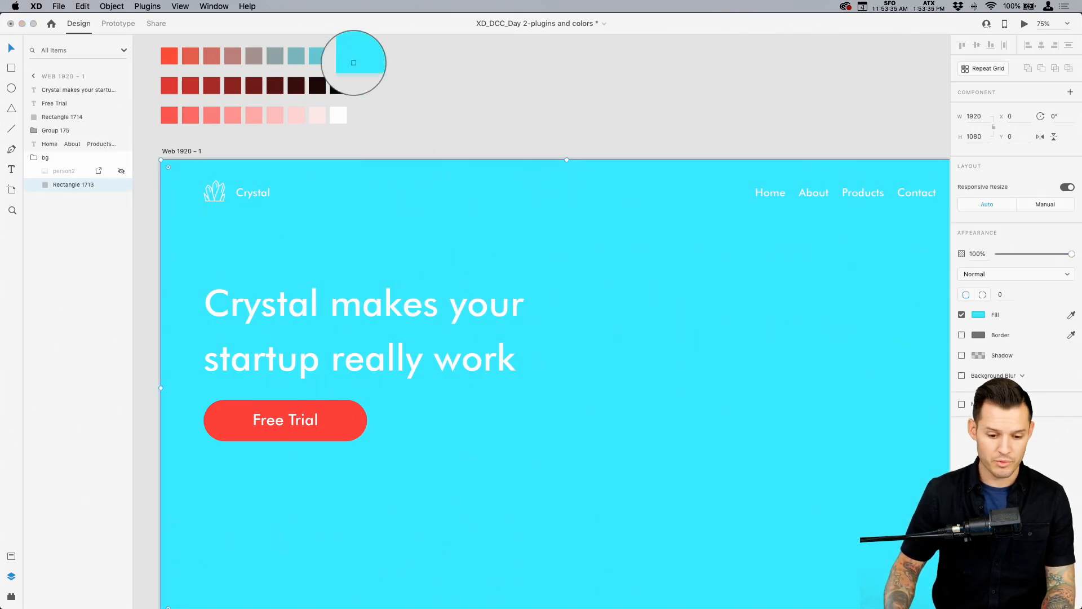
left_click(332, 53)
left_click(651, 119)
scroll(644, 97, "down", 2)
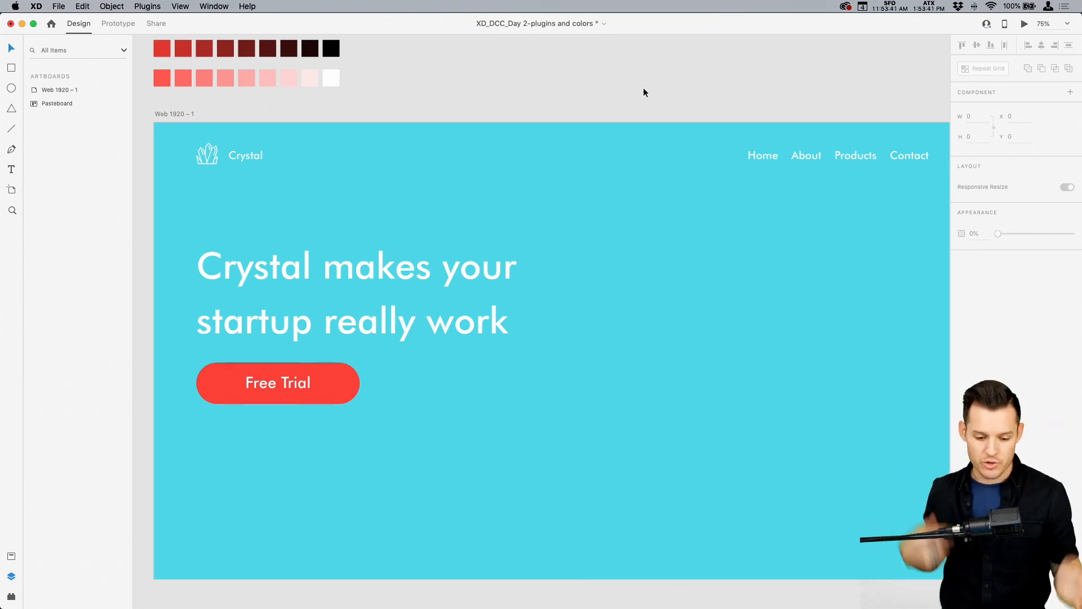
Place person1.jpg from the desktop's Images stack into the hero's background rectangle as its image fill
left_click_drag(1079, 151, 1010, 150)
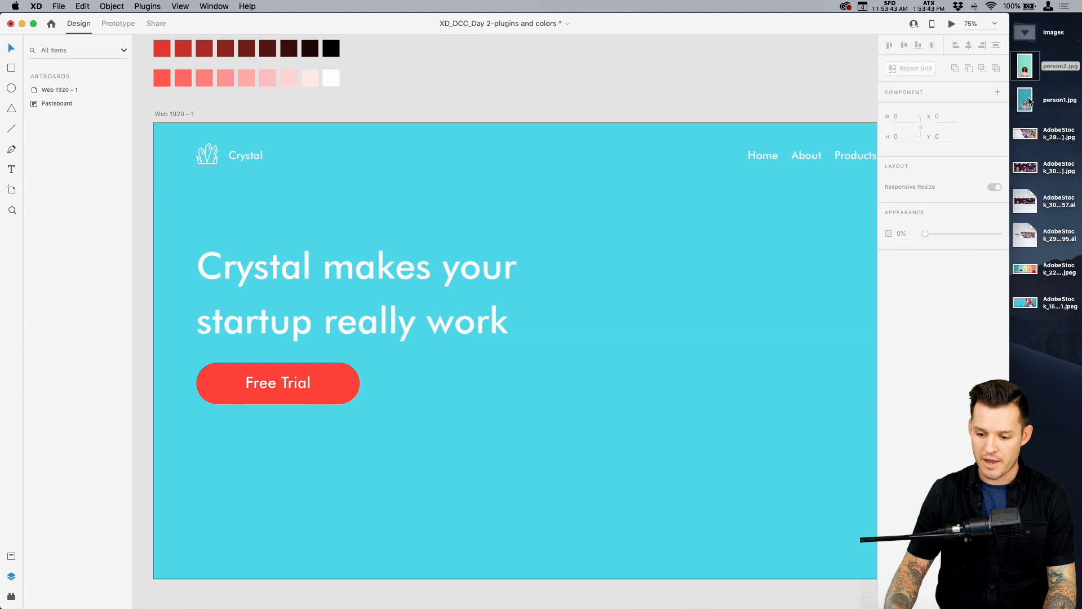
mouse_move(1025, 100)
left_mouse_down()
mouse_move(848, 220)
mouse_move(1021, 100)
left_mouse_up()
left_click(529, 174)
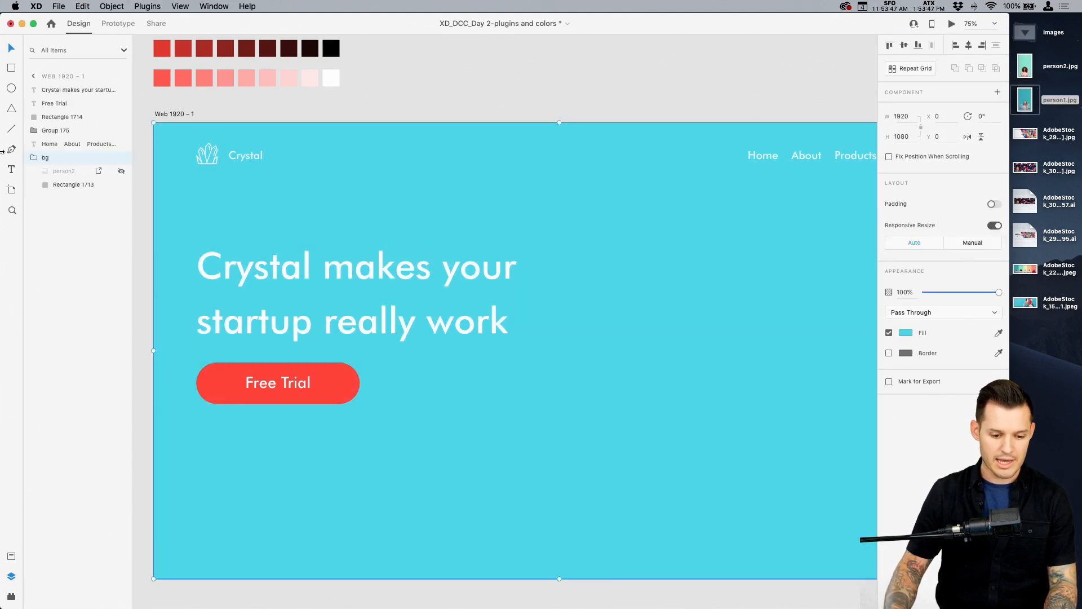
left_click(79, 170)
left_click_drag(1026, 105, 760, 255)
key("super+minus")
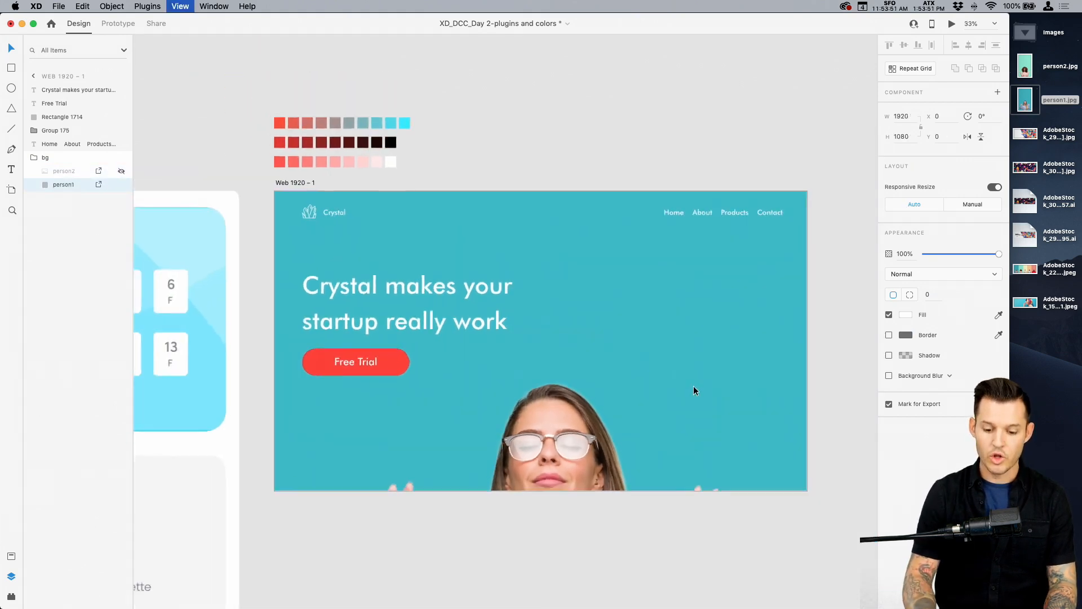
key("super+minus")
left_click_drag(693, 393, 662, 354)
key("z")
left_click_drag(262, 444, 761, 134)
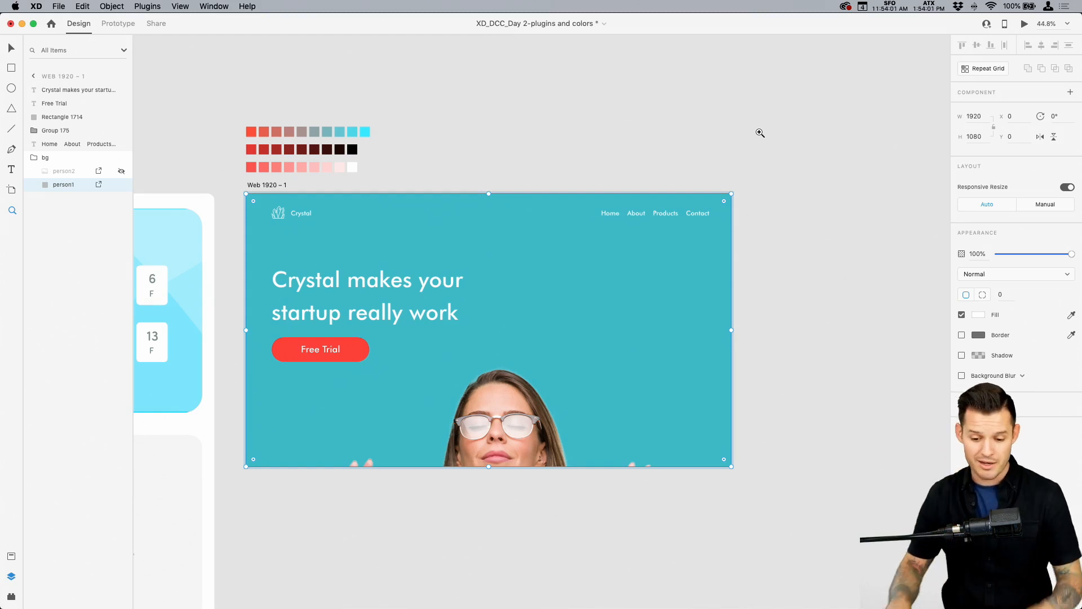
Scale the woman's photo down inside its background rectangle so her upper body fits beside the headline on the artboard
left_click_drag(558, 309, 888, 297)
key("super+z")
left_click(716, 157)
left_click(484, 367)
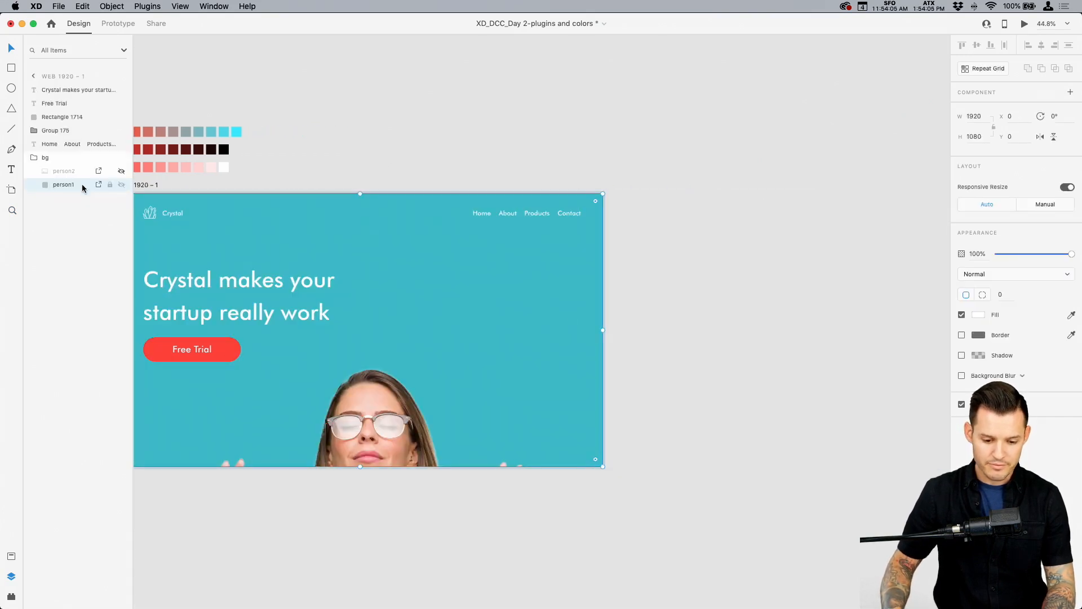
scroll(379, 281, "left", 5)
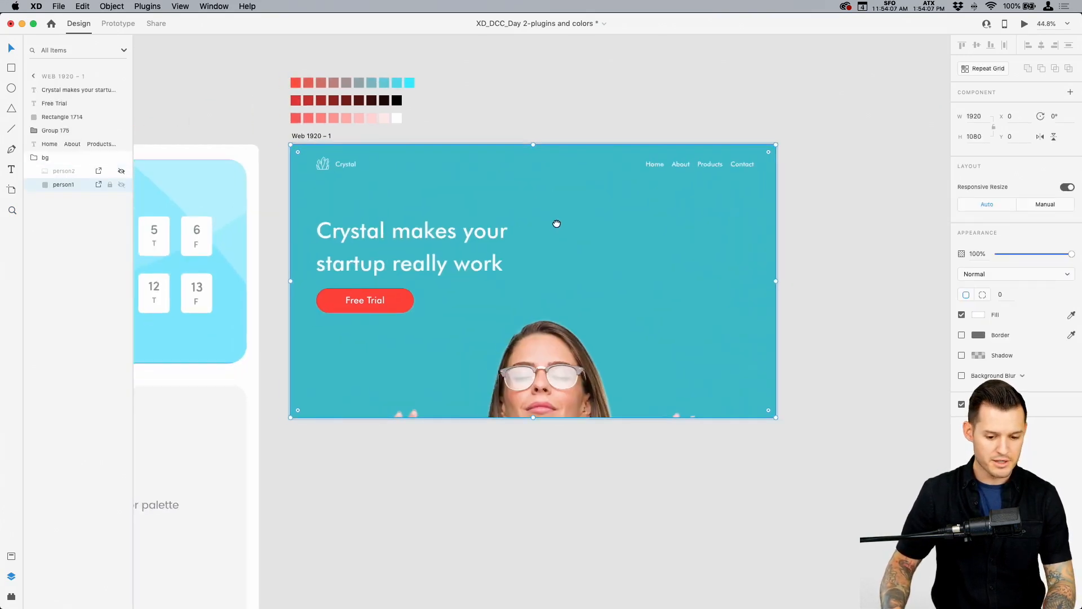
double_click(569, 288)
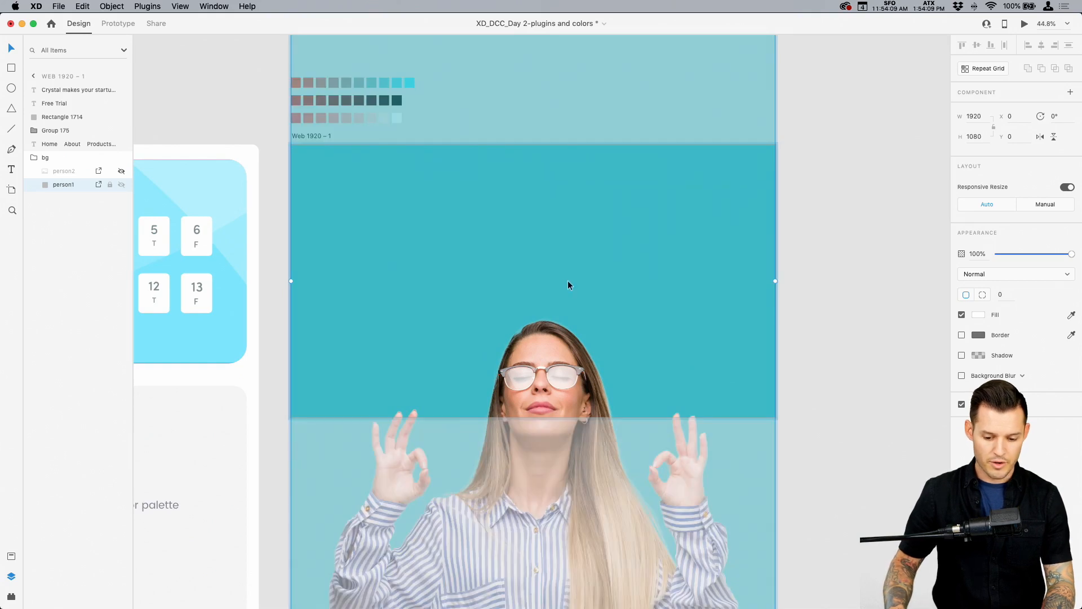
key("super+minus")
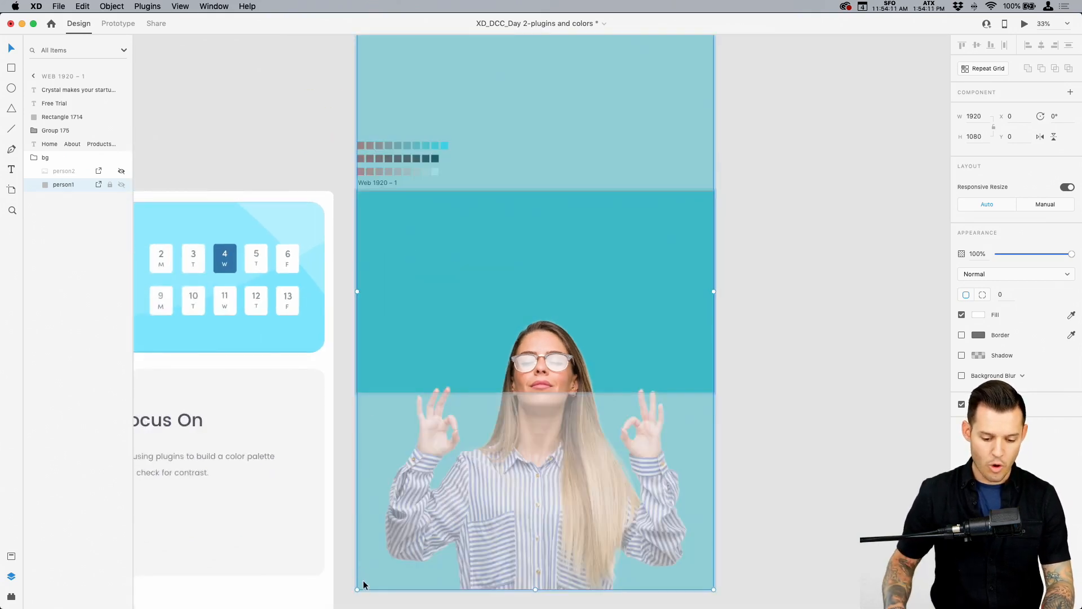
left_click_drag(357, 590, 476, 428)
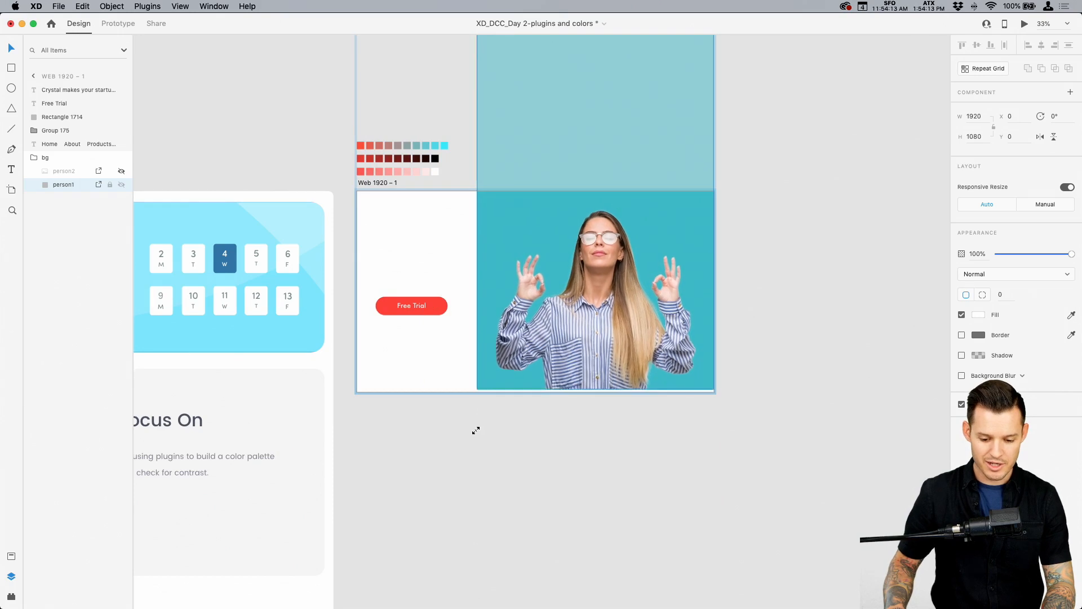
Fill the Web 1920 – 1 artboard with the teal sampled from the photo's backdrop
left_click(369, 183)
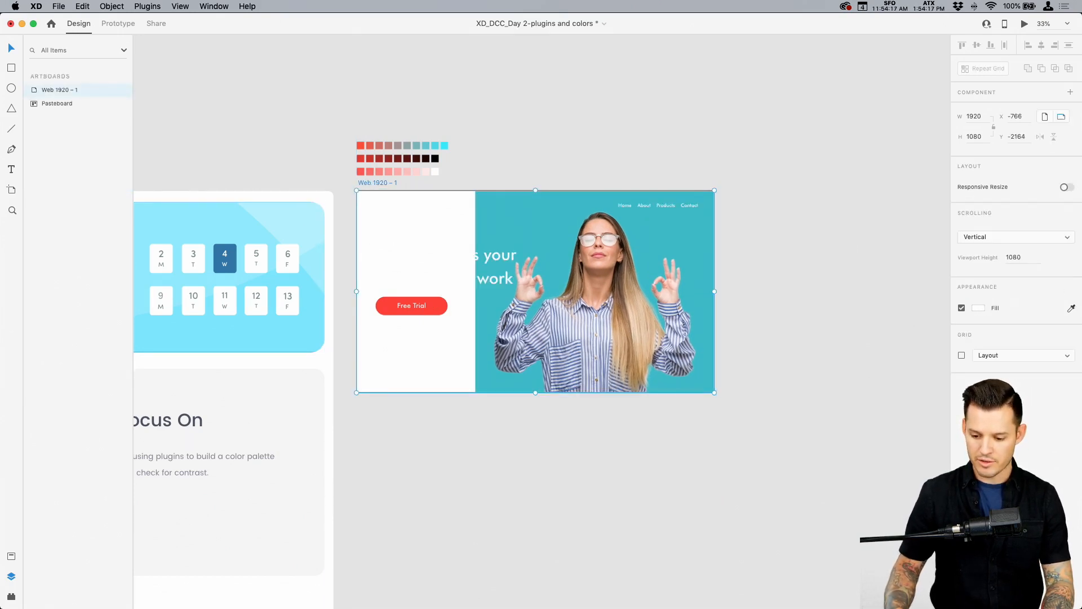
key("z")
left_click_drag(781, 133, 275, 469)
Move the woman's photo right and down on the artboard to about X 124, Y 40
double_click(634, 371)
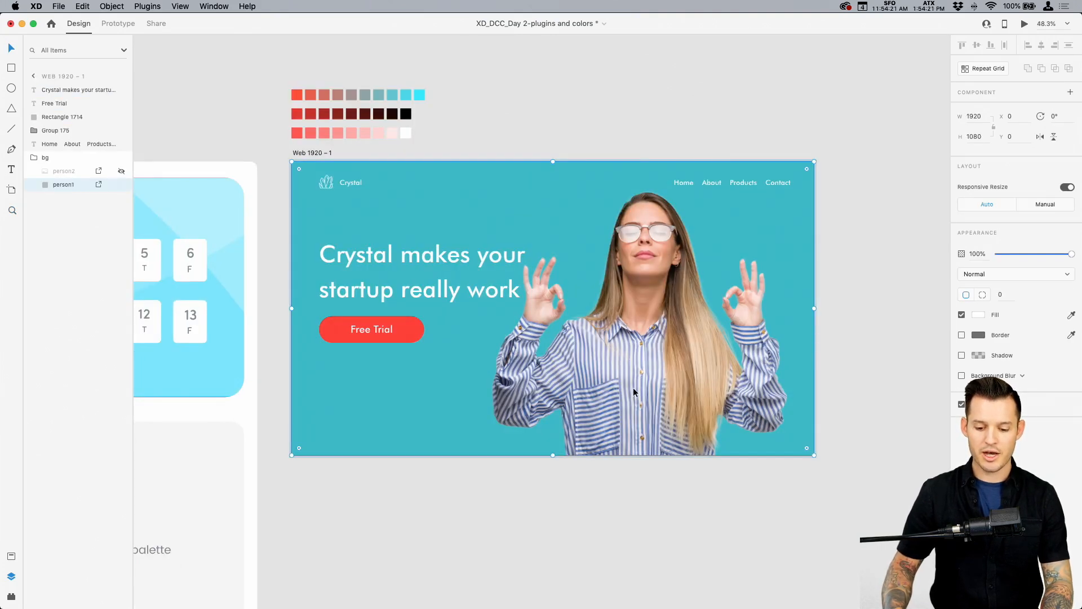
left_click_drag(634, 387, 665, 396)
left_click(741, 182)
left_click(739, 138)
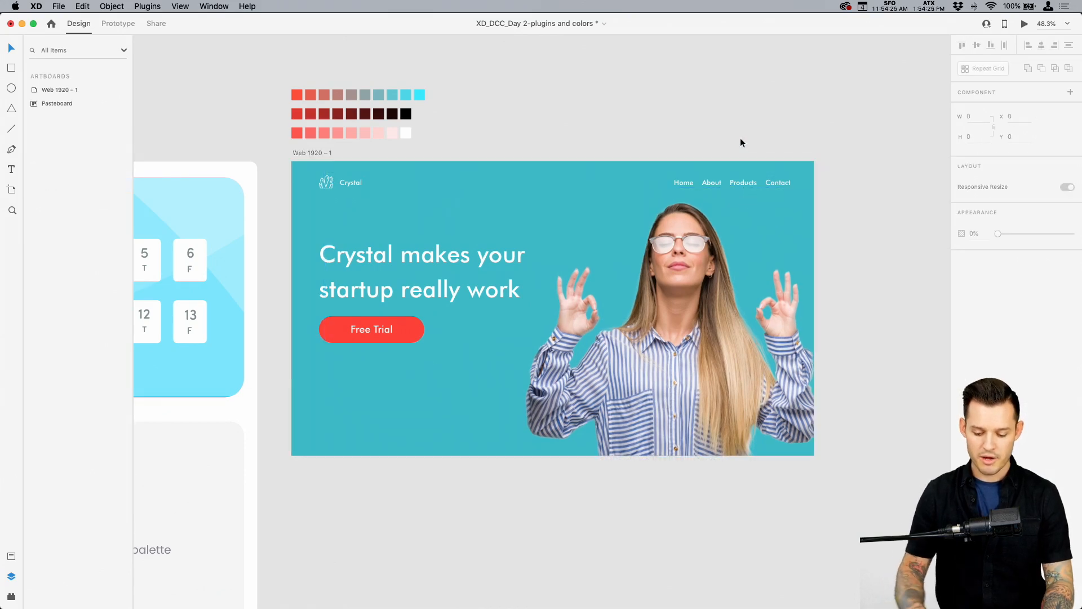
Save the XD_DCC_Day 2-plugins and colors document
key("super+equal")
key("super+equal")
scroll(705, 113, "up", 2)
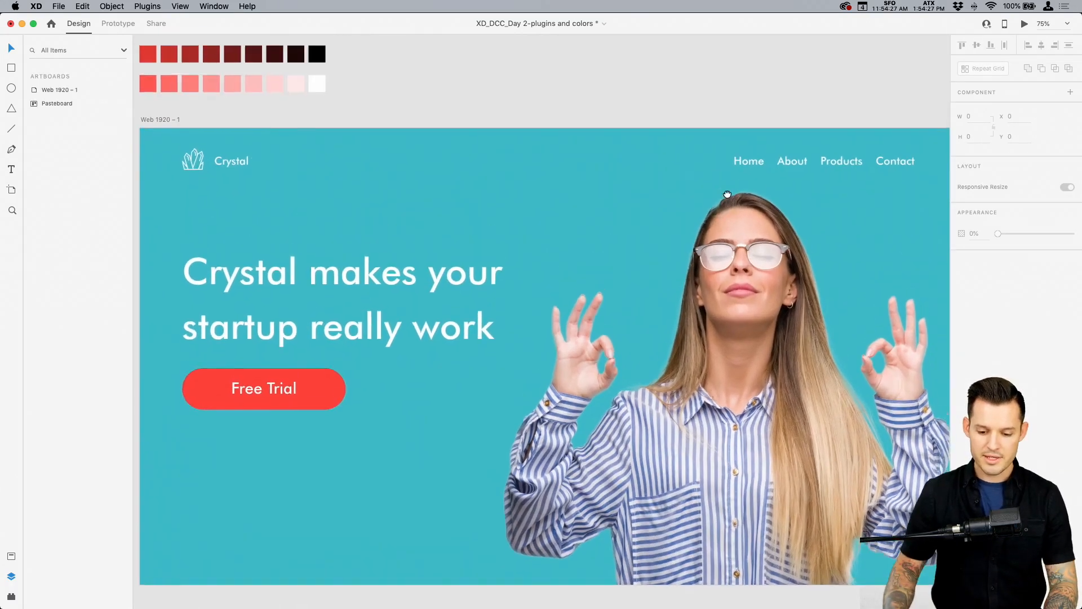
key("super+s")
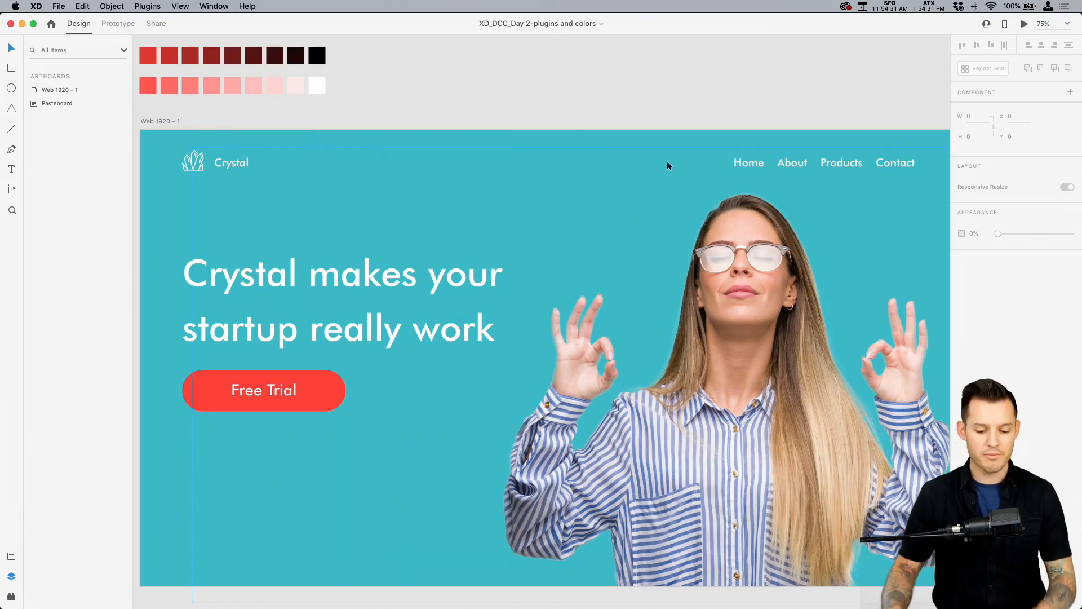
Group the Free Trial label with its red button rectangle
left_click(442, 322)
left_click(318, 389, "shift")
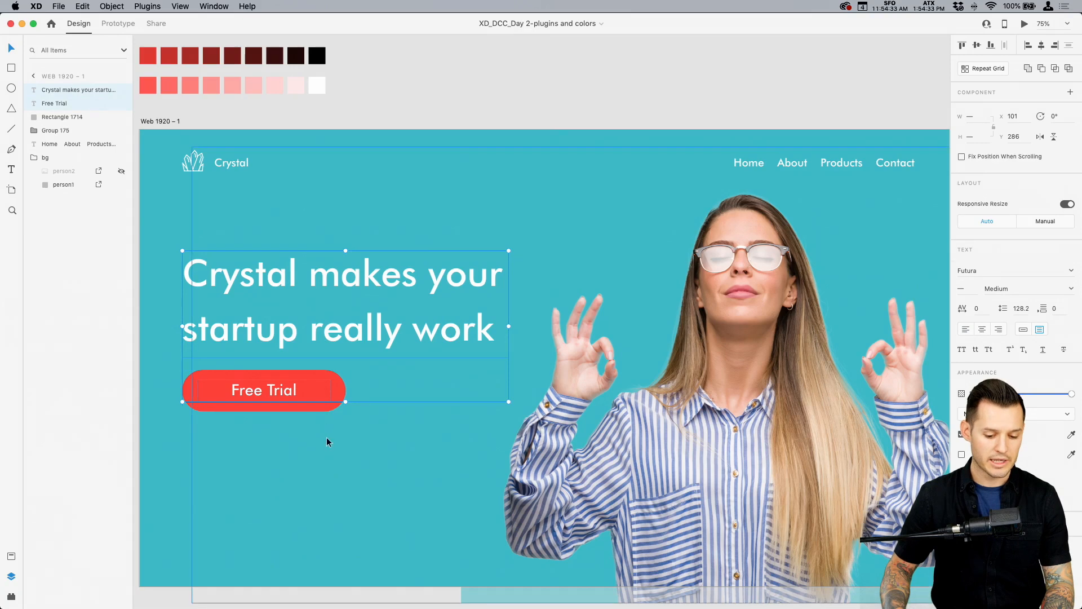
left_click(327, 439)
left_click(326, 406)
left_click(292, 396, "shift")
key("super+g")
Move the headline and the Free Trial button group down together to Y 343
left_click(325, 323, "shift")
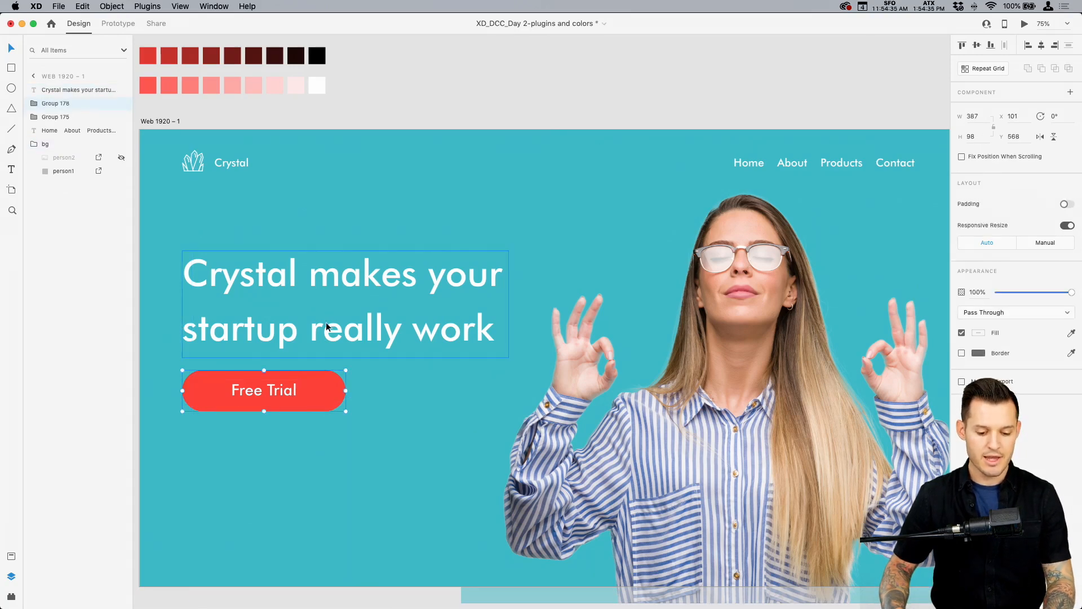
left_click_drag(351, 282, 350, 306)
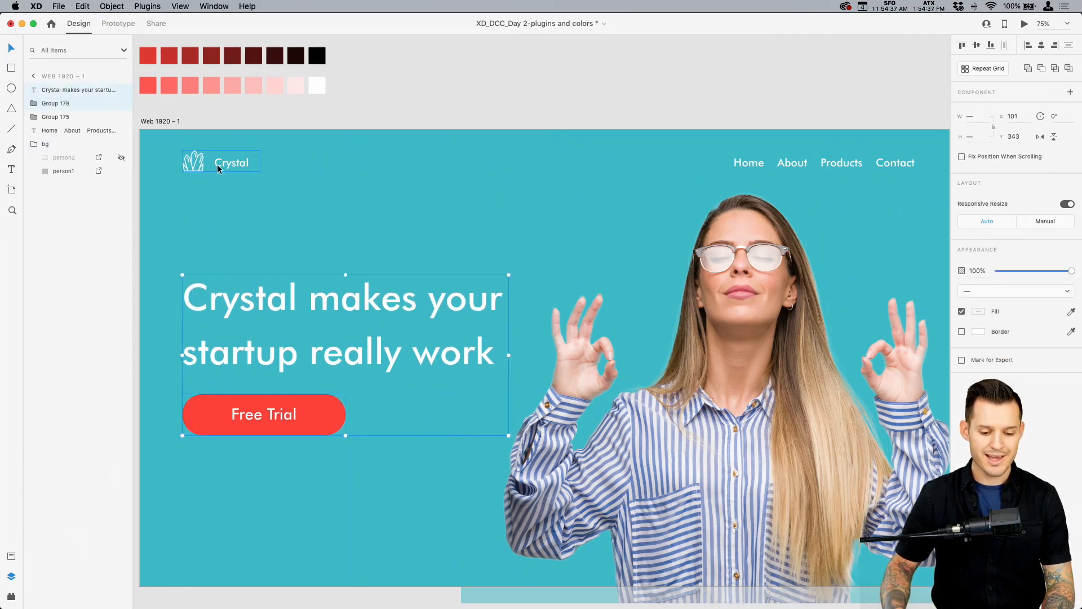
mouse_move(218, 164)
left_mouse_down()
mouse_move(228, 165)
mouse_move(218, 165)
left_mouse_up()
Move the bg group with the woman's photo down to Y 61
left_click(753, 261)
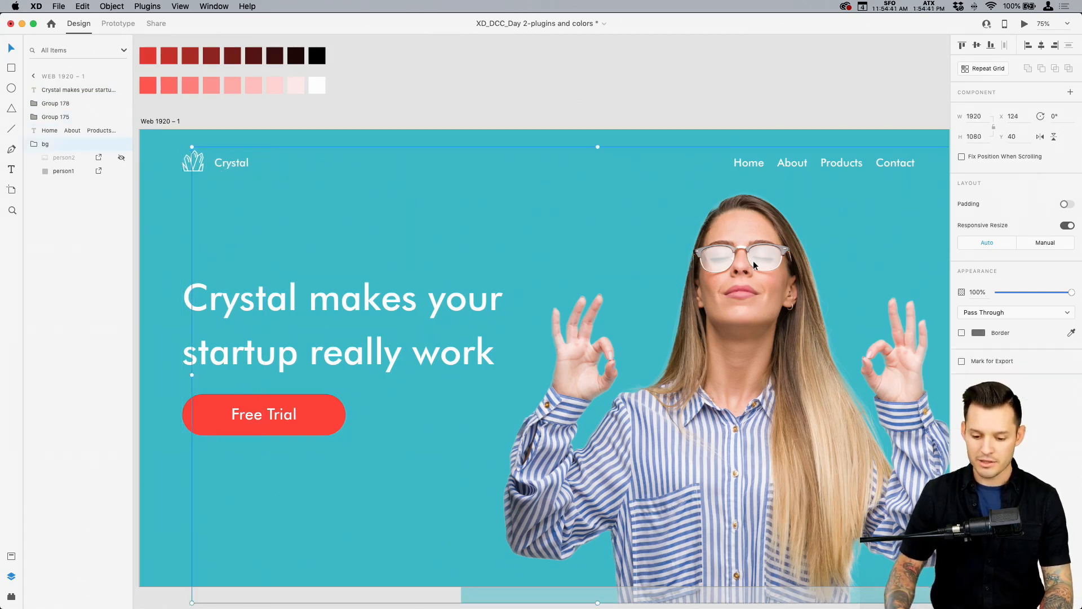
scroll(752, 272, "down", 5)
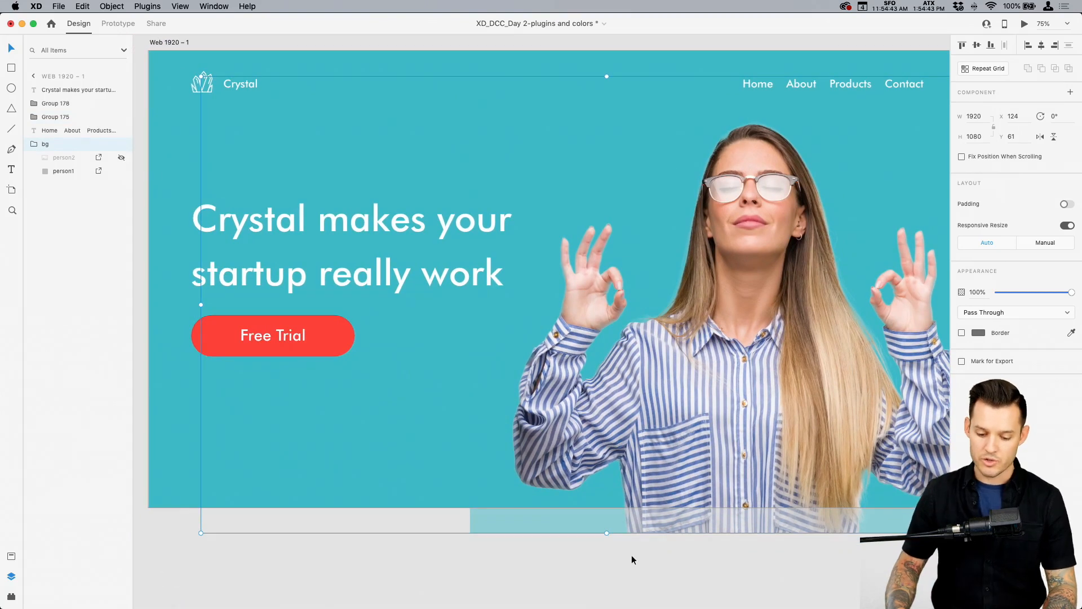
left_click(610, 560)
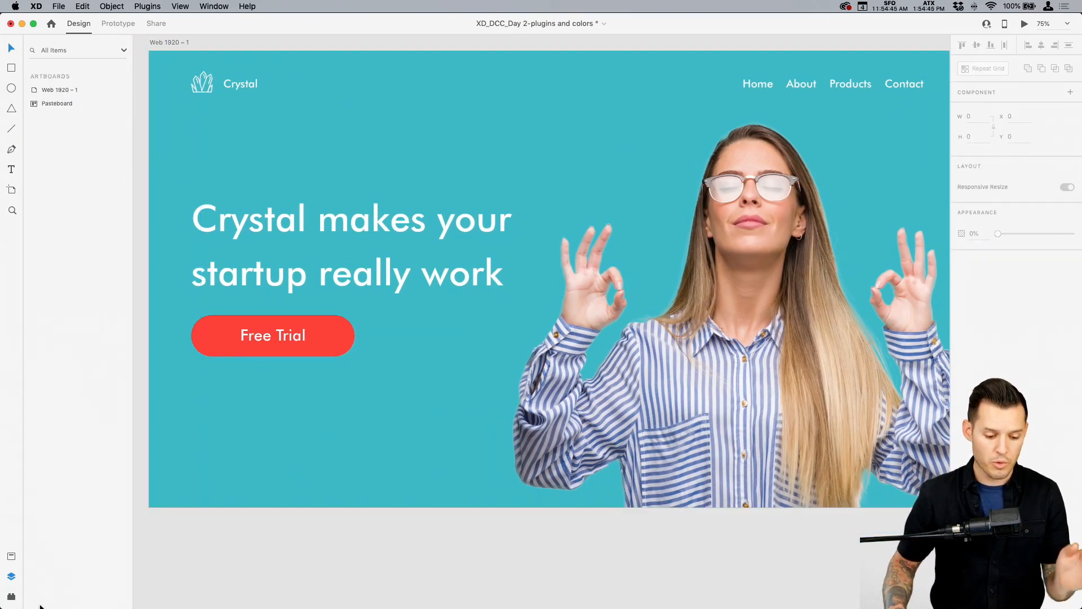
Run the Stark plugin's Colorblind Simulation on the Web 1920 – 1 artboard
left_click(11, 597)
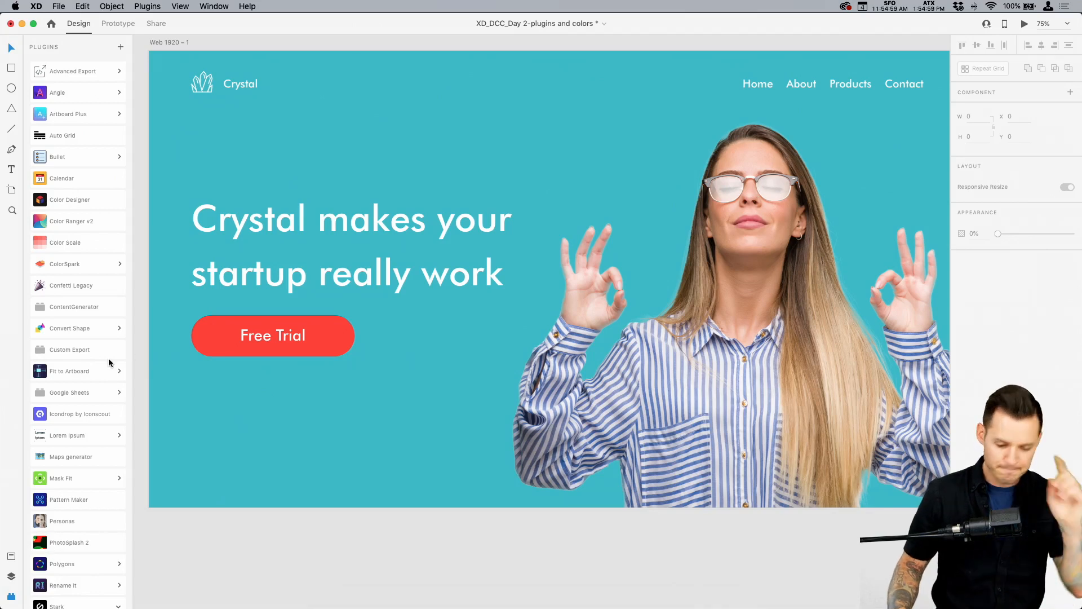
scroll(84, 349, "down", 5)
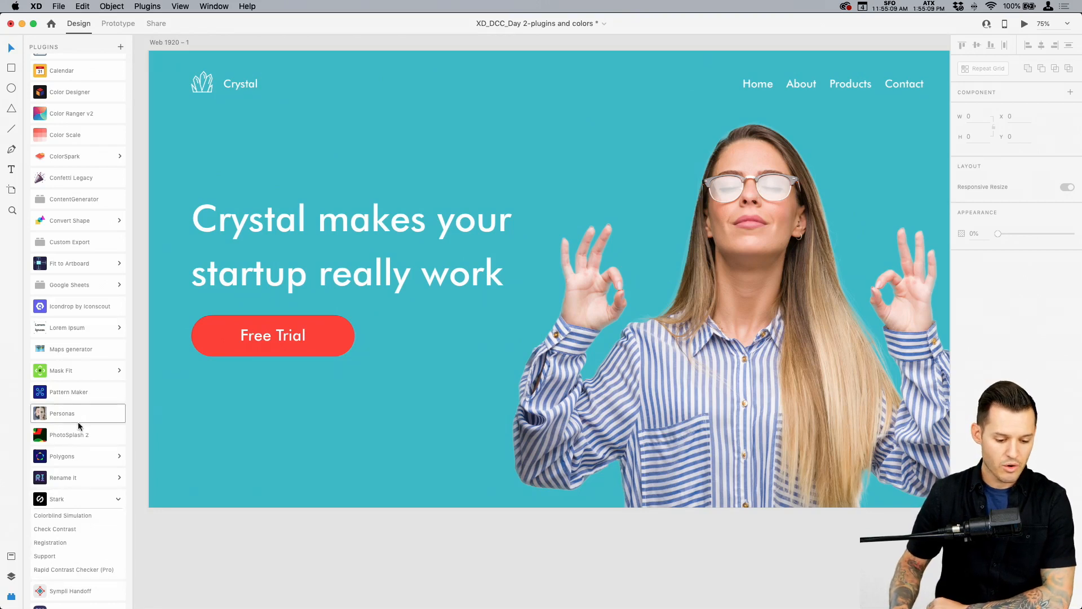
scroll(77, 445, "down", 3)
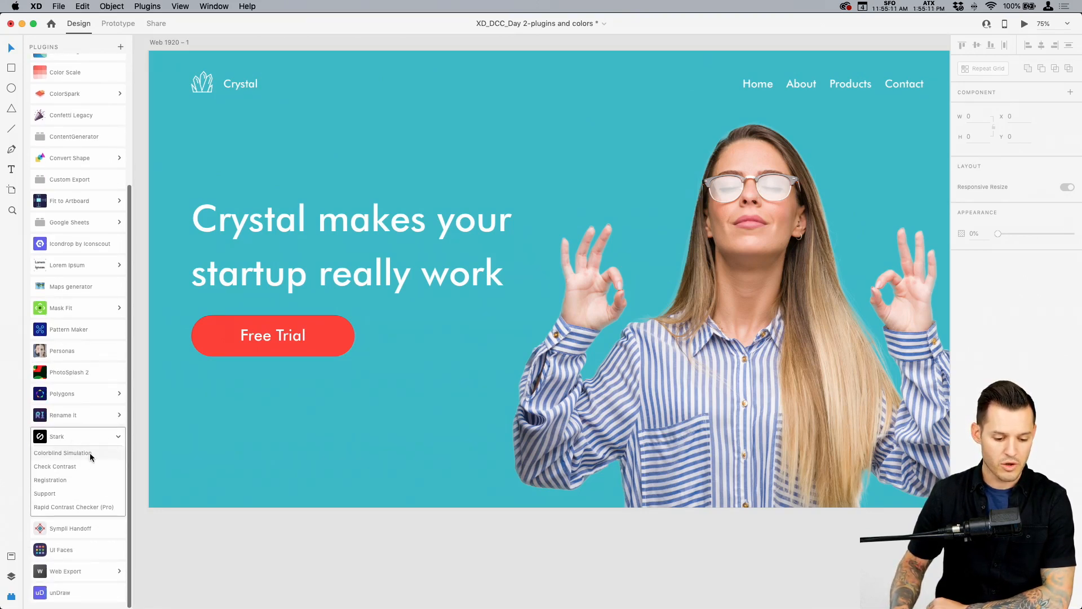
left_click(170, 43)
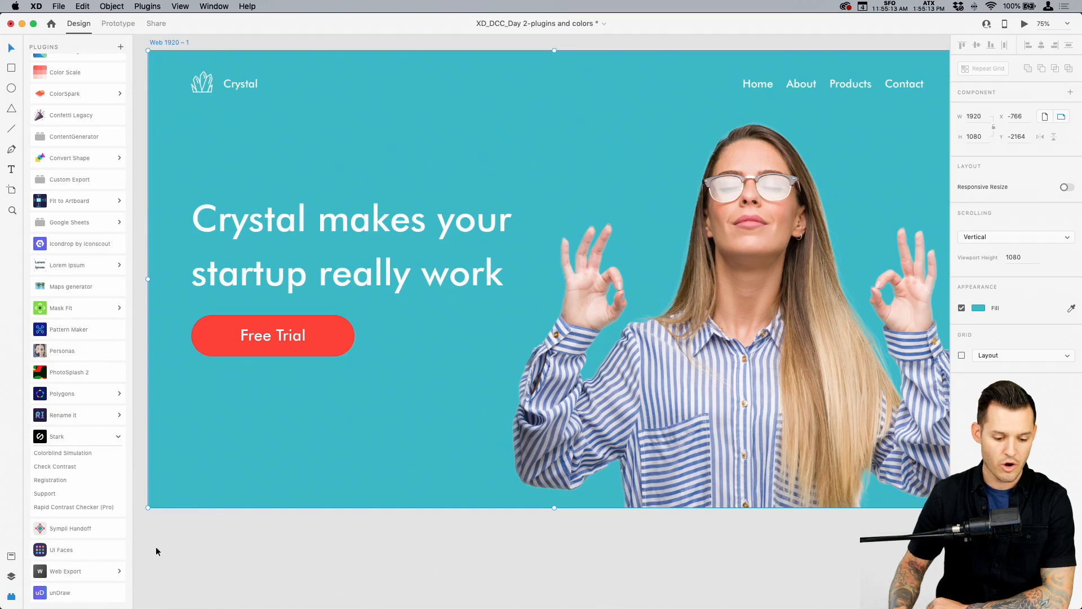
left_click(77, 454)
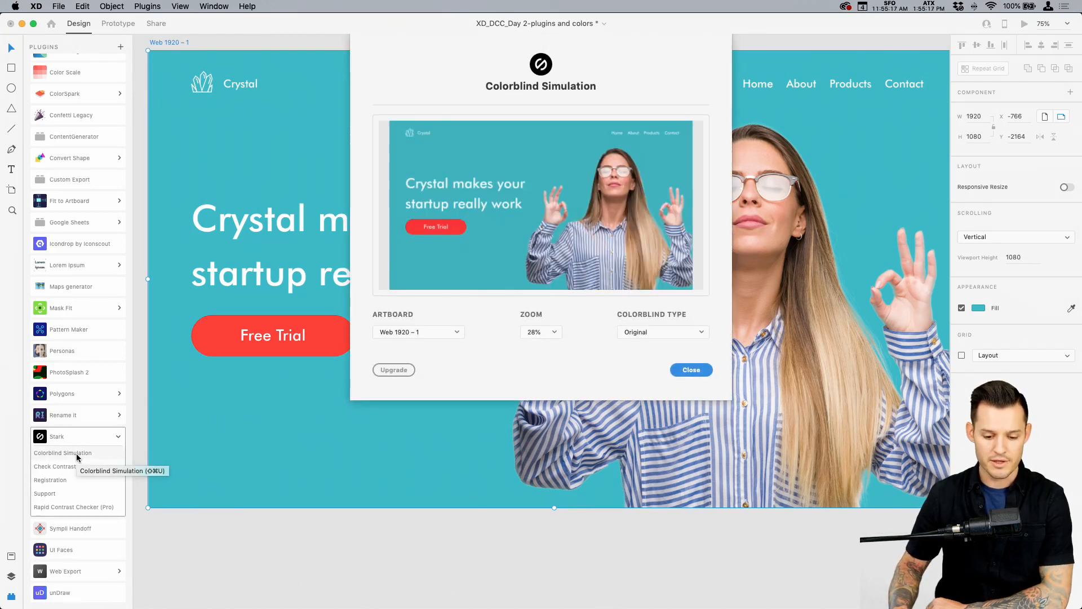
Preview the hero artboard under the Protanopia and Protanomaly (Pro) colorblind types
left_click(646, 333)
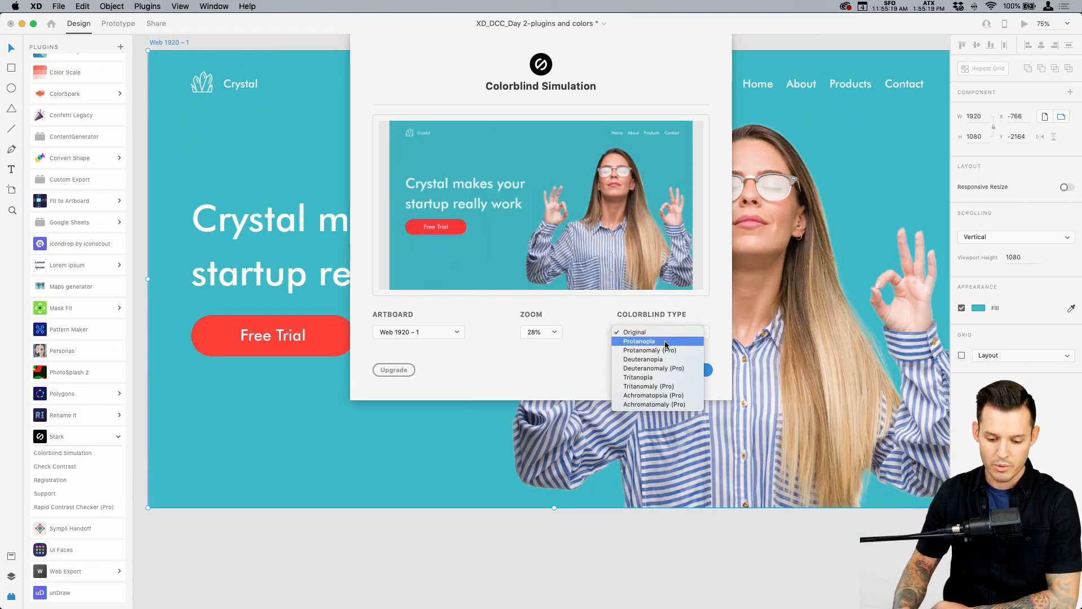
left_click(674, 341)
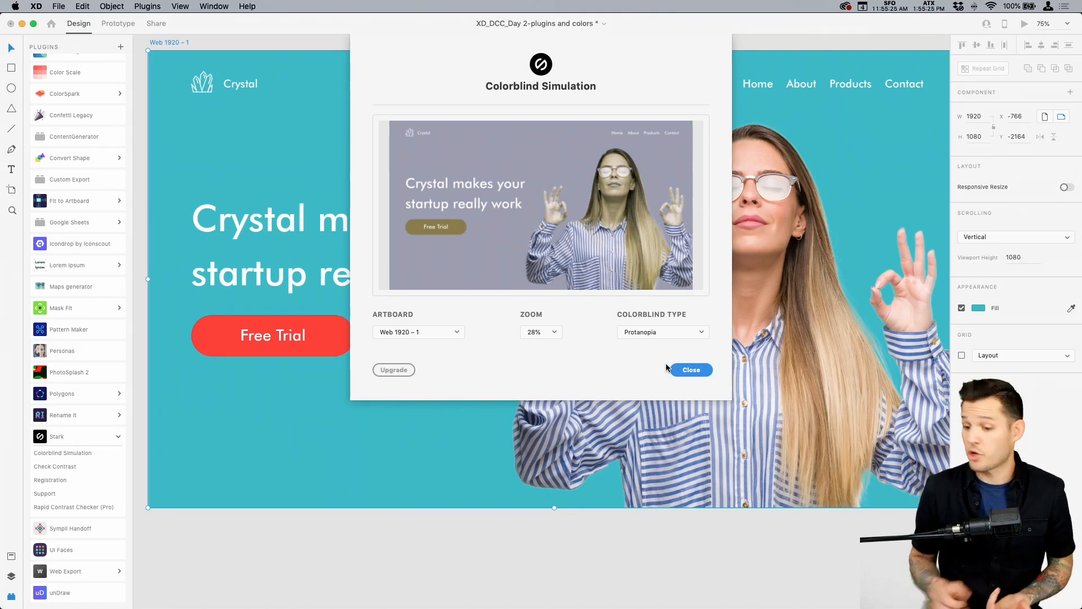
left_click(655, 333)
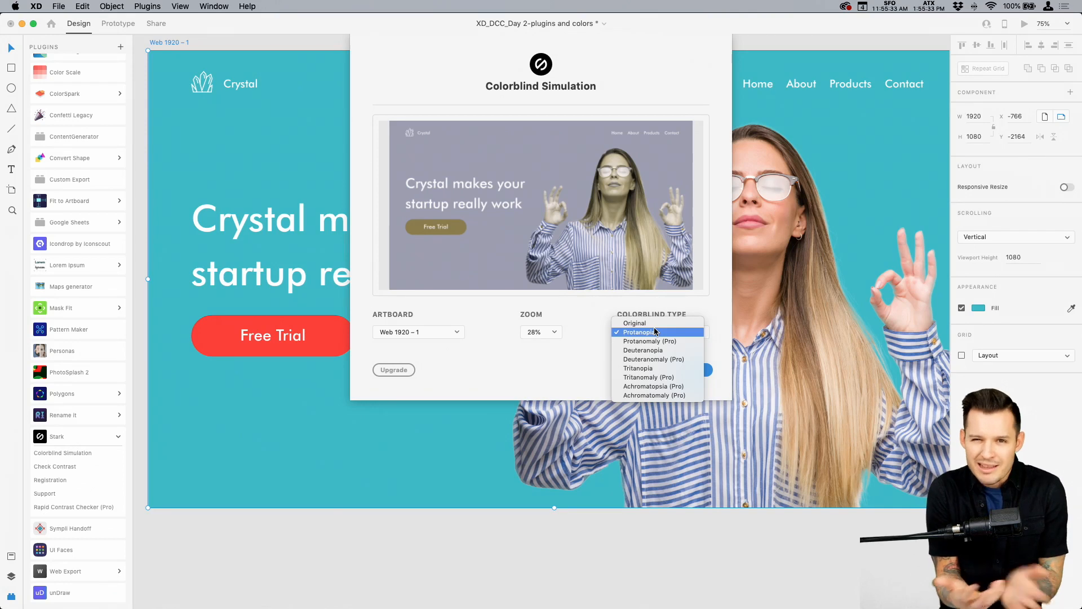
left_click(656, 341)
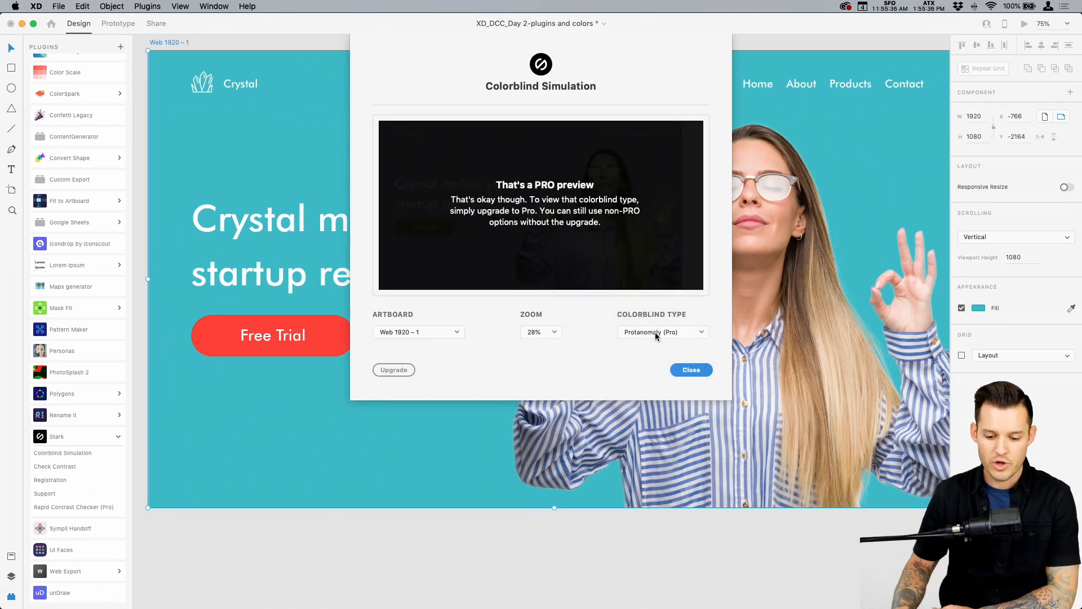
Preview the artboard as Deuteranopia and Tritanopia, return to Protanopia, and close the Colorblind Simulation
left_click(657, 336)
left_click(658, 341)
left_click(659, 337)
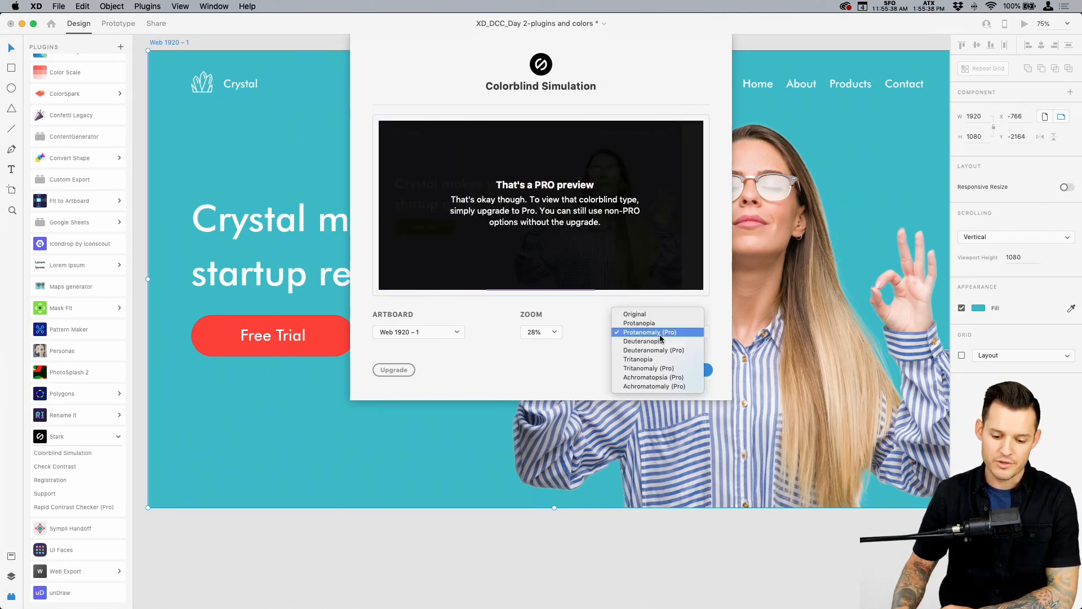
left_click(658, 341)
left_click(658, 337)
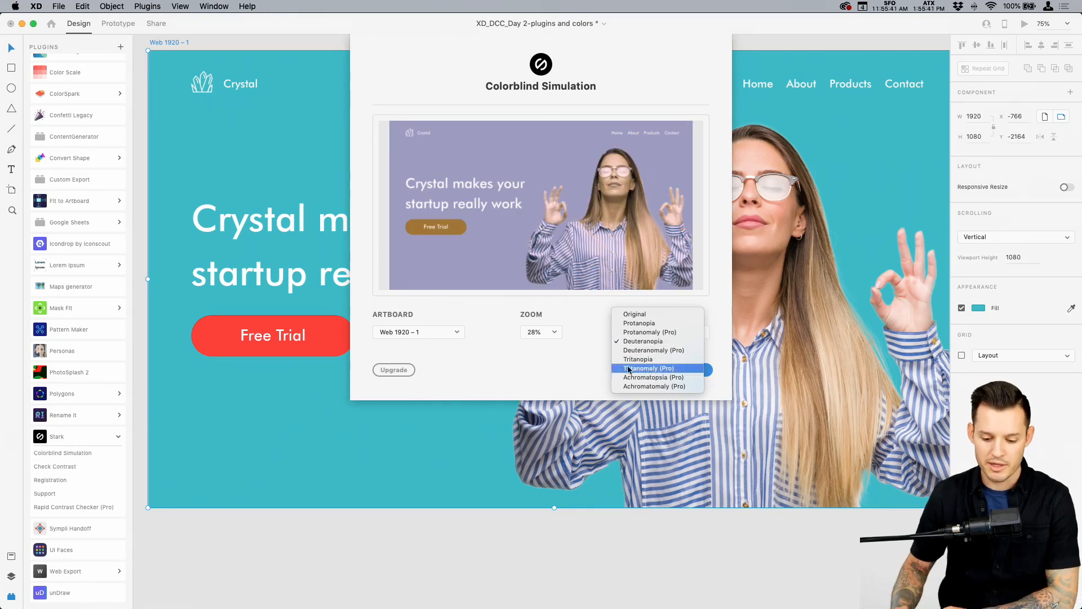
left_click(674, 360)
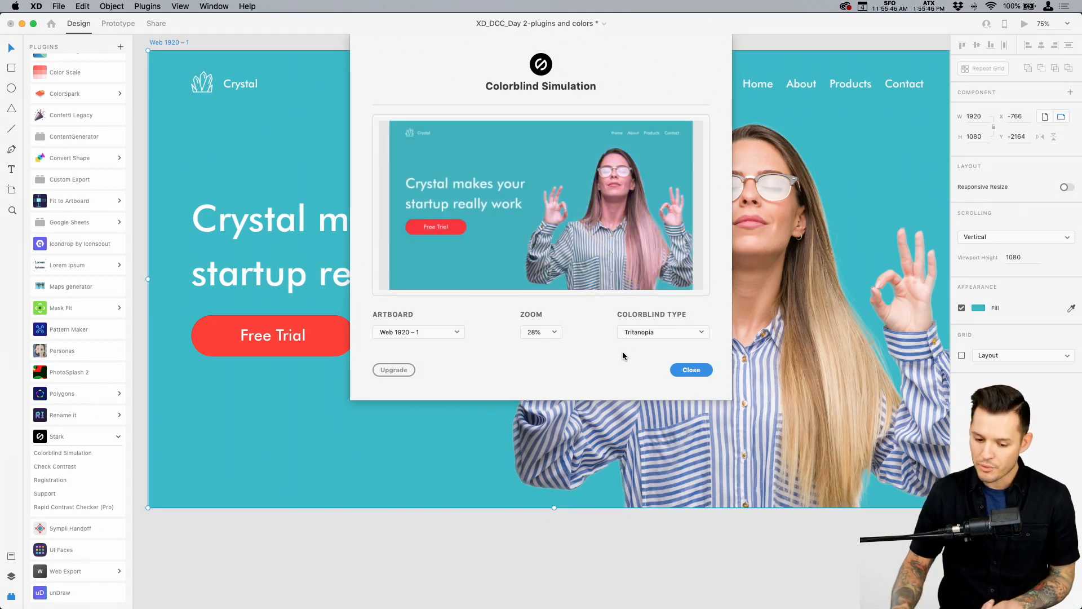
left_click(640, 333)
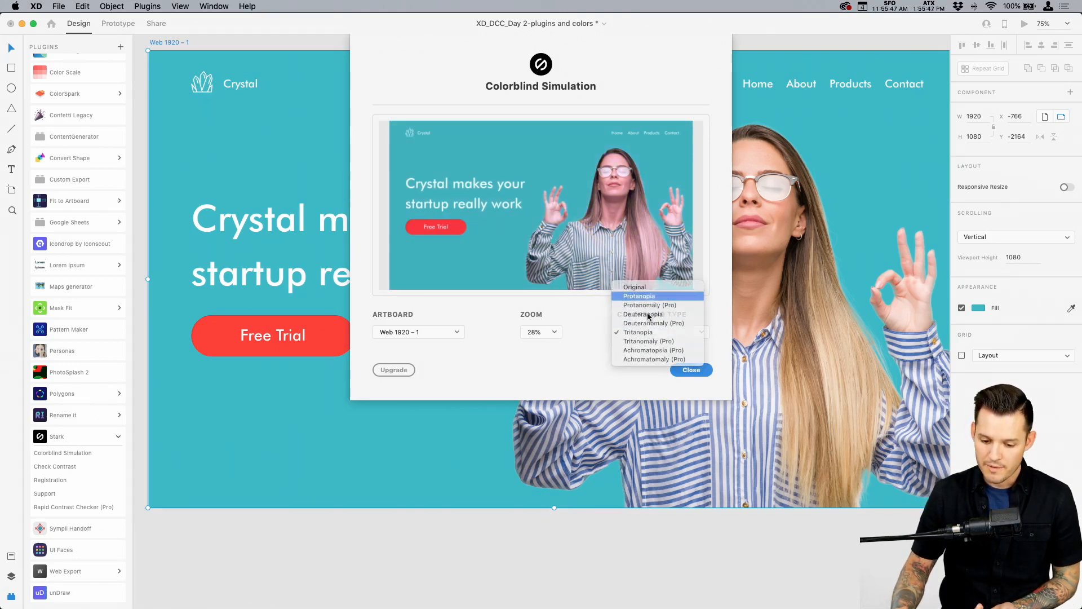
left_click(589, 349)
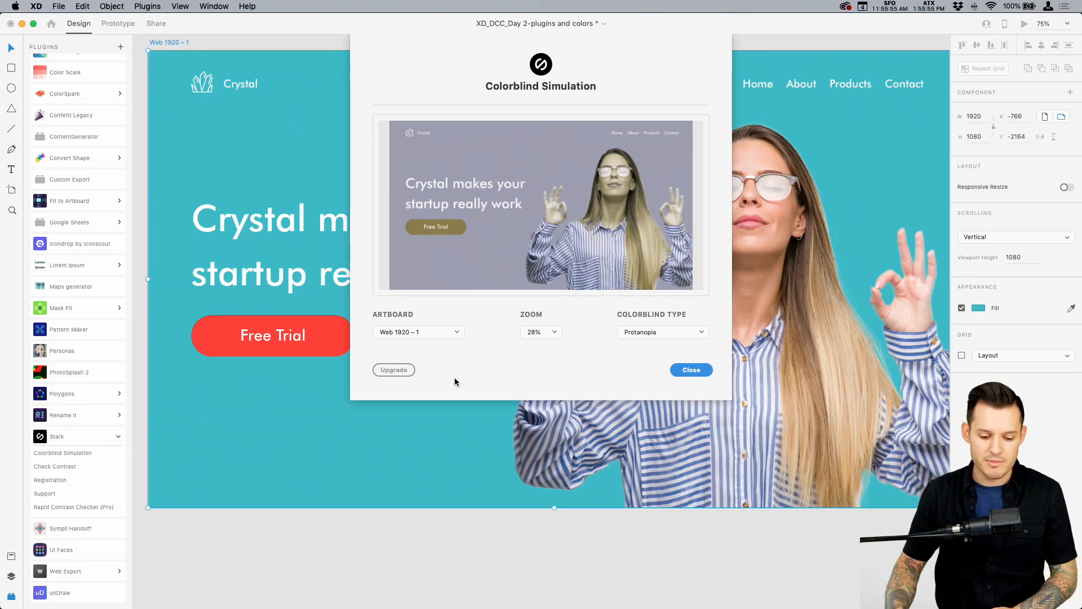
left_click(691, 370)
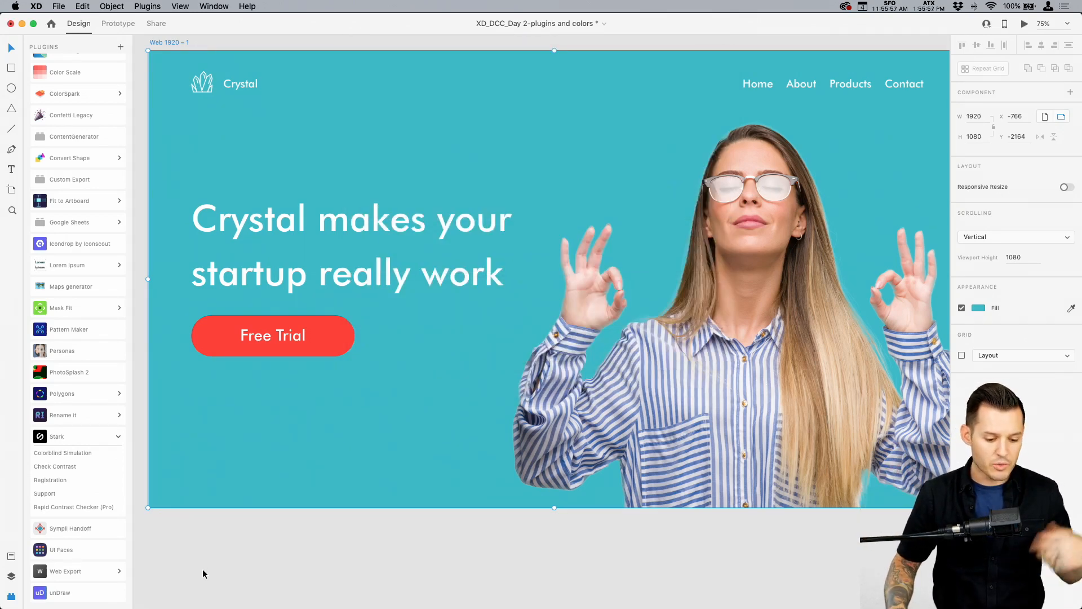
Check the contrast of the red Free Trial button group with Stark's Check Contrast
left_click(82, 468)
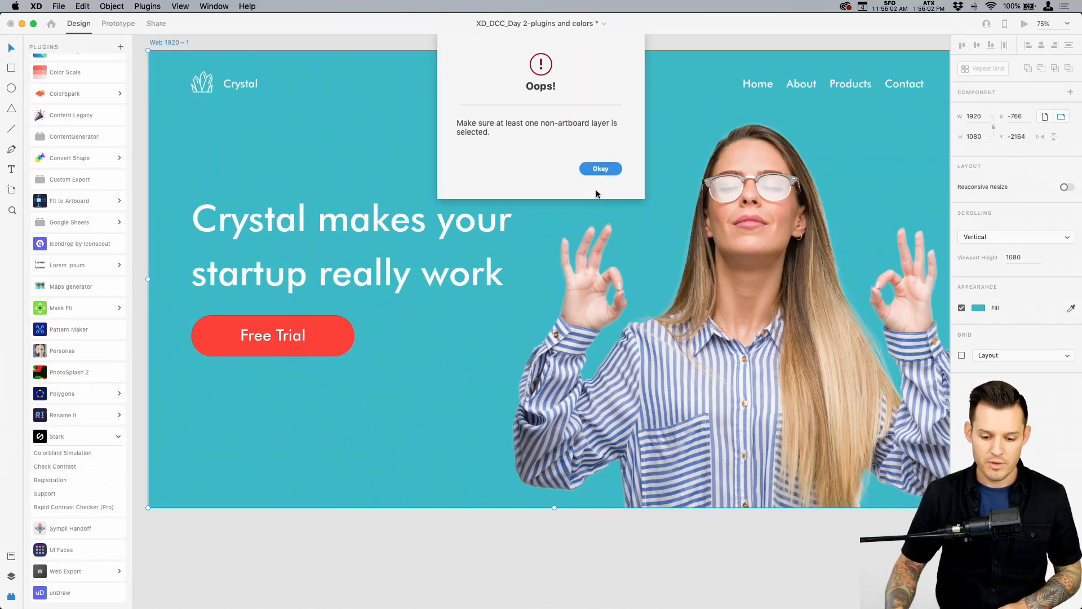
left_click(599, 168)
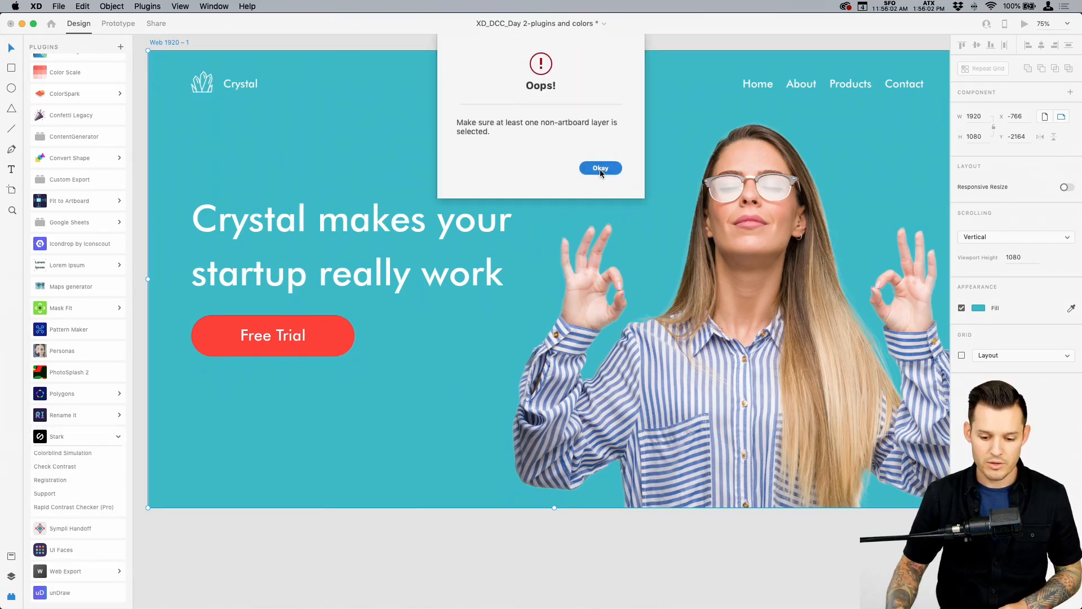
left_click(321, 333)
left_click(54, 467)
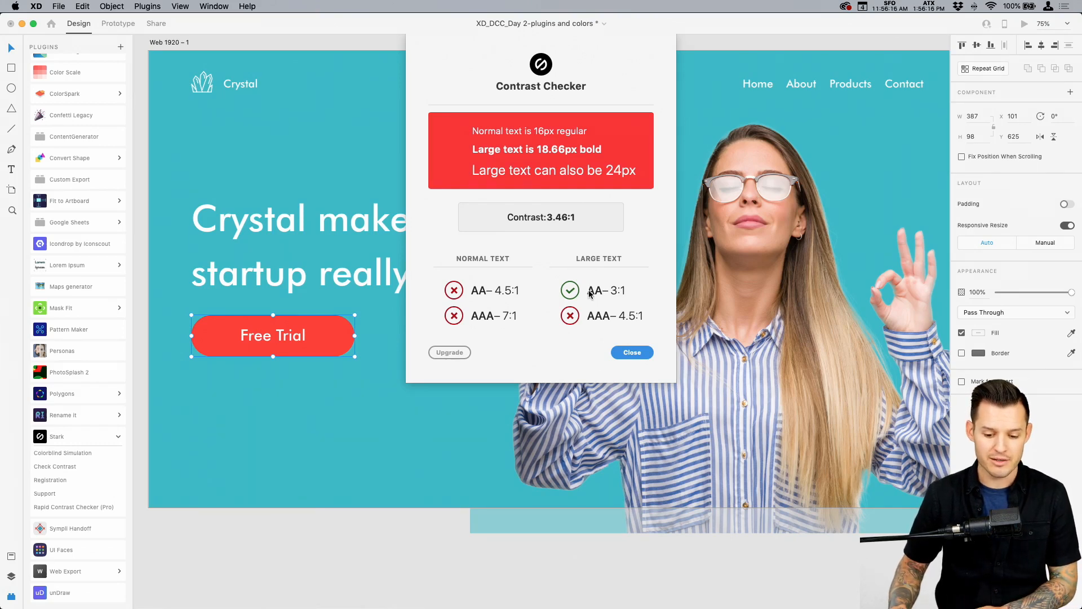
left_click(630, 353)
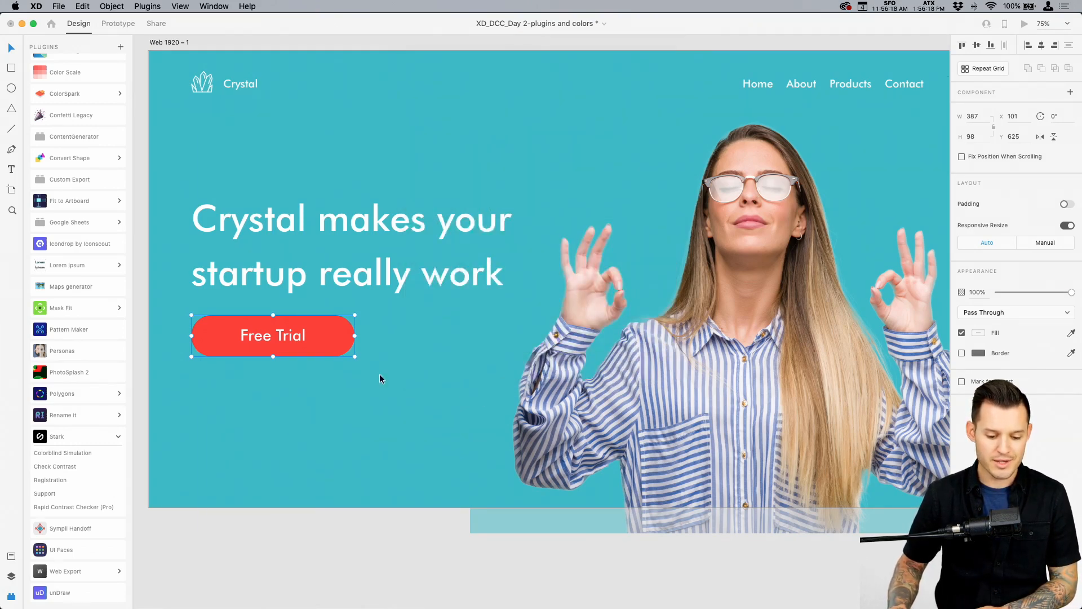
Set the fill of the Free Trial button's rectangle to #F7F7F7
double_click(343, 333)
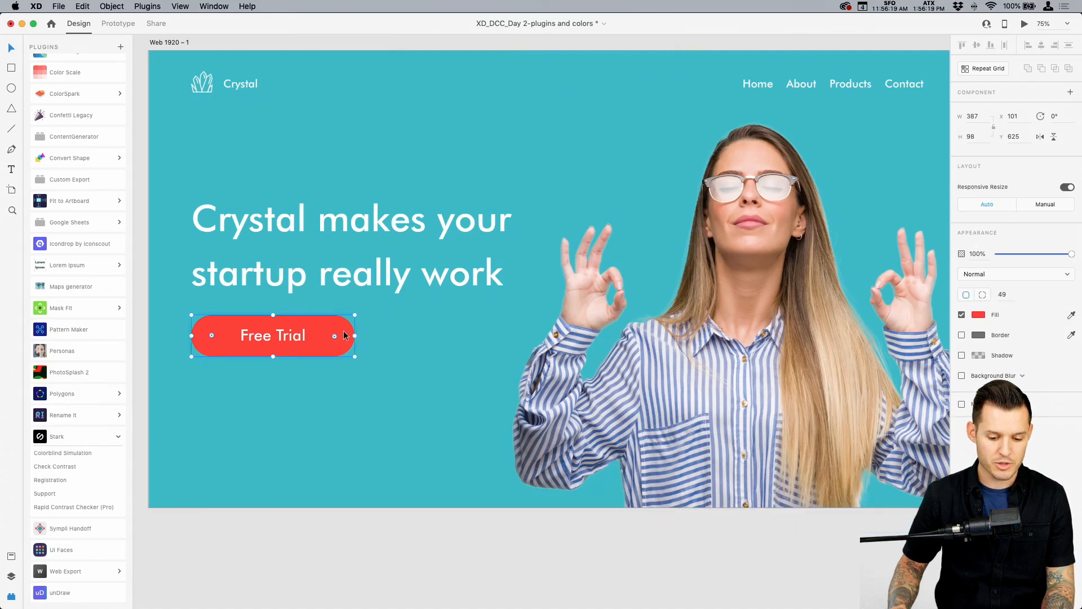
left_click(980, 315)
type("ffffff")
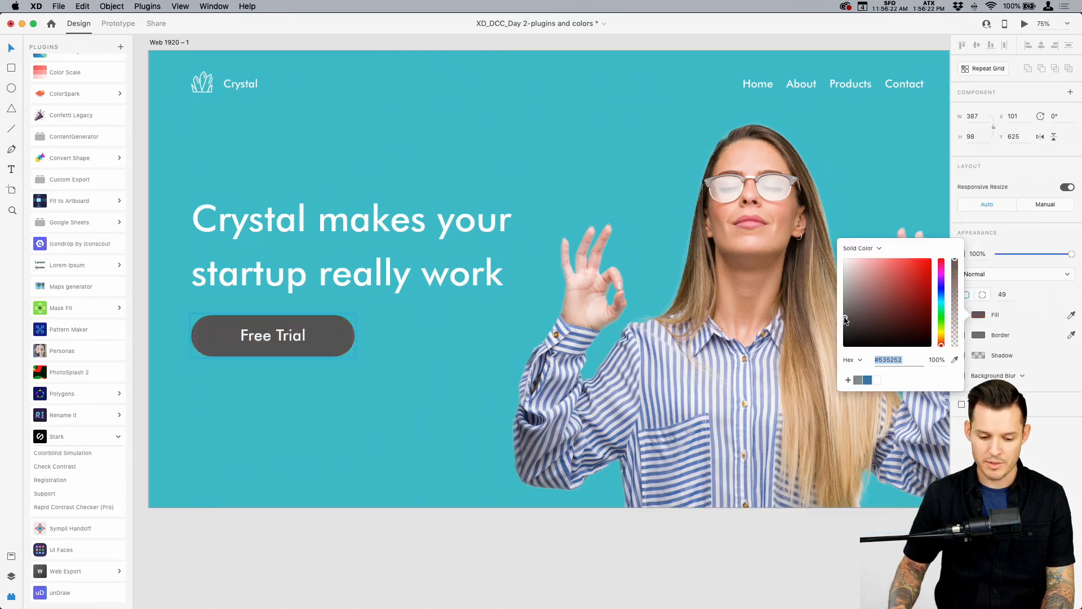
key("Return")
type("f7f7f7")
key("Return")
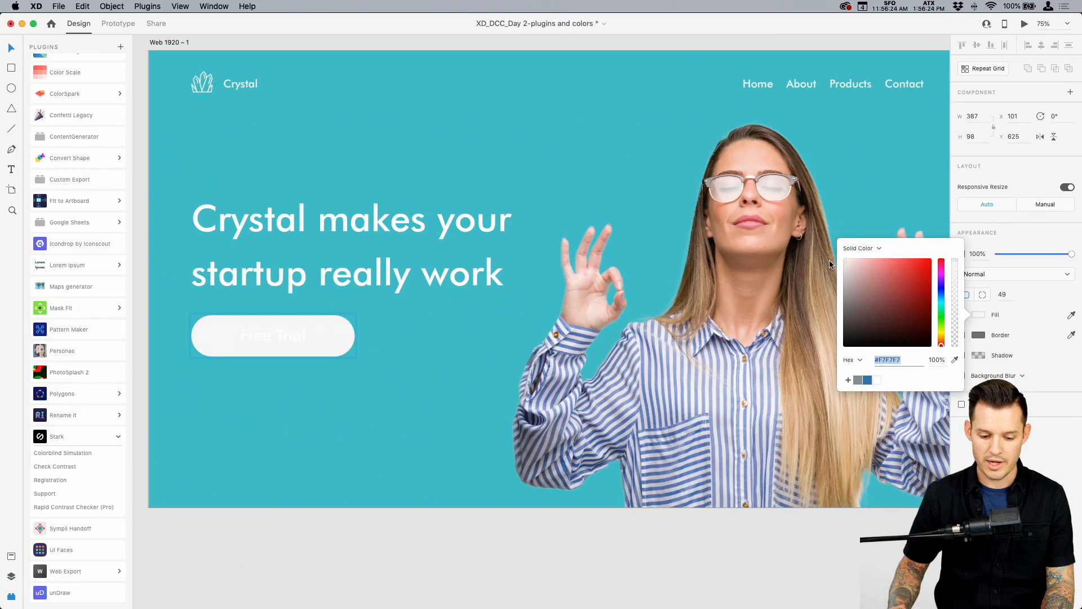
key("Escape")
key("Escape")
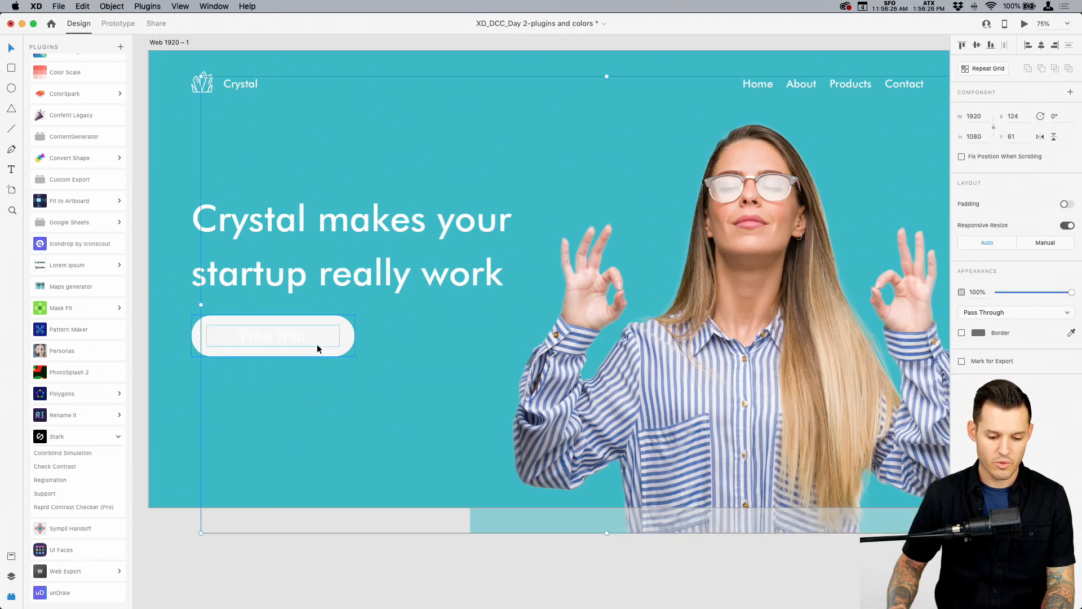
Check the contrast of the light Free Trial button with Stark, and undo its fill change
left_click(77, 469)
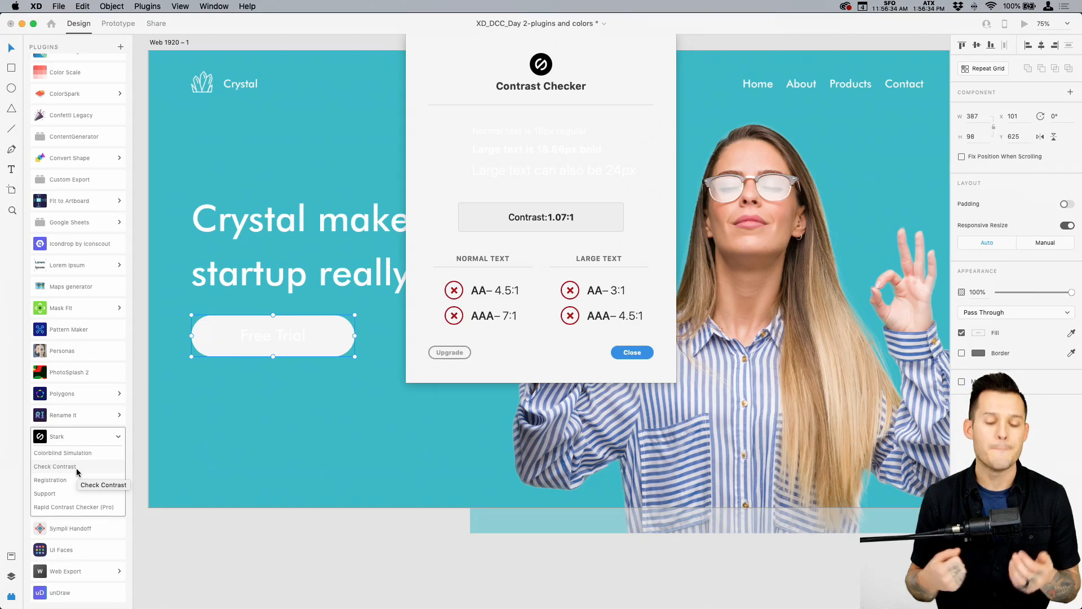
left_click(627, 355)
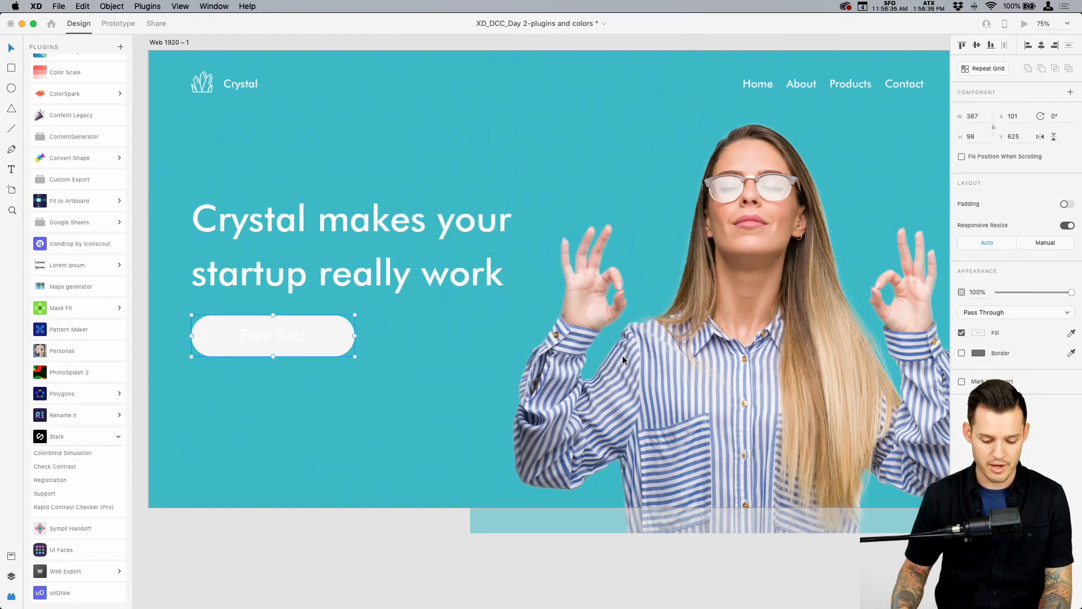
double_click(341, 329)
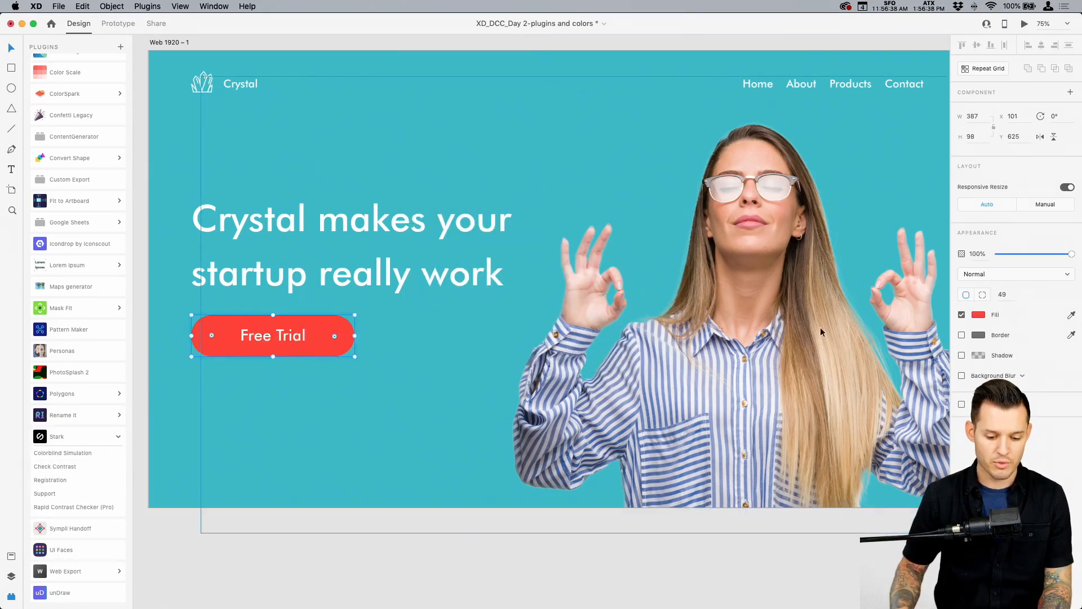
Fill the Free Trial button's rectangle with the second swatch of the dark red row, sampled with the eyedropper
scroll(610, 233, "up", 5)
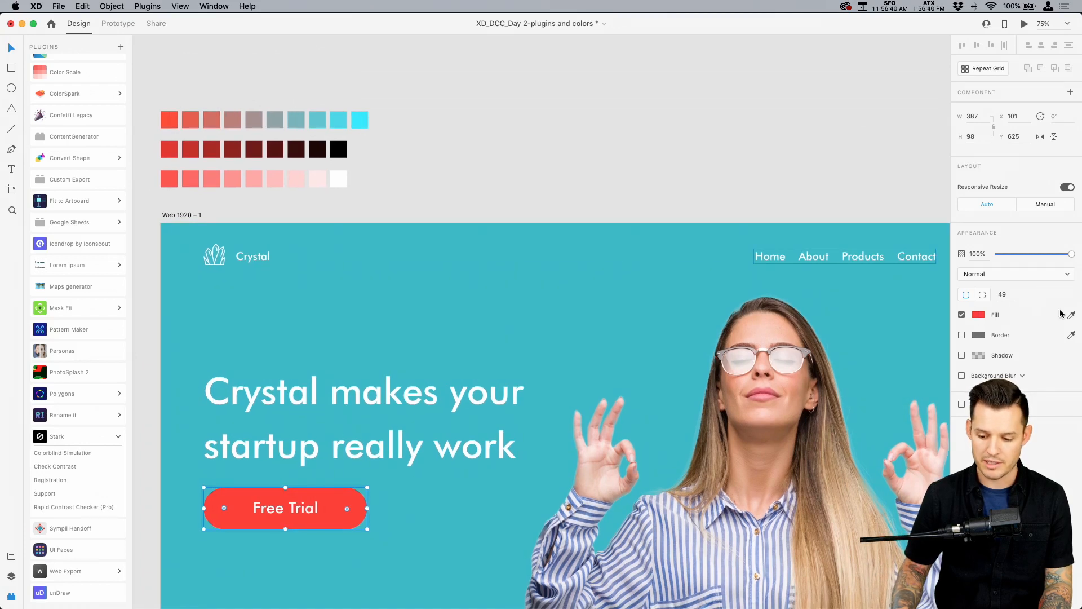
left_click(1072, 315)
left_click(192, 150)
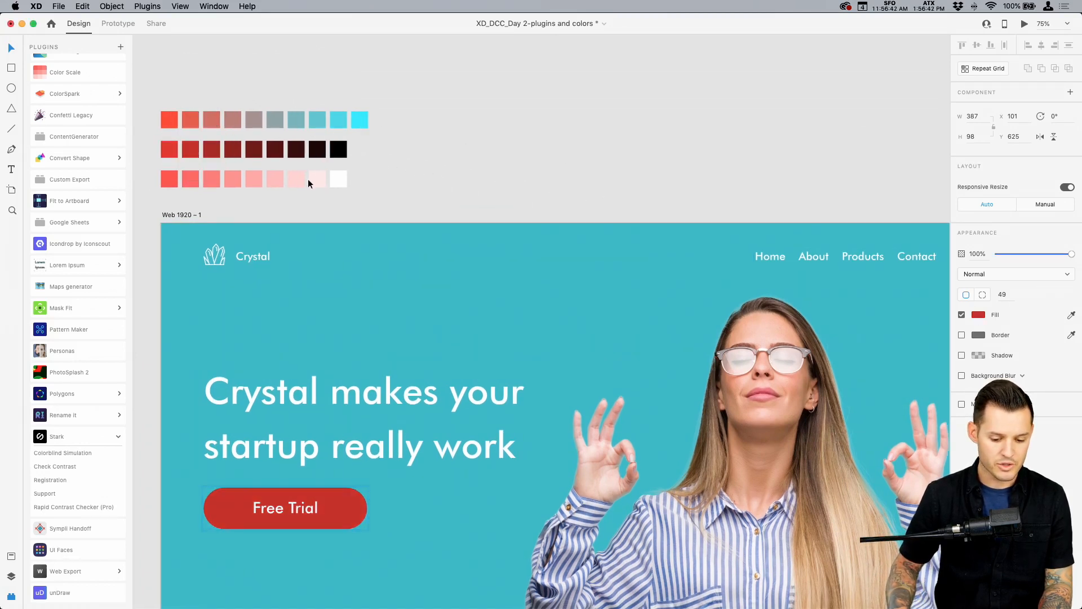
left_click(443, 170)
Check the contrast of the darker red Free Trial button group with Stark, and close the Contrast Checker
left_click(348, 525)
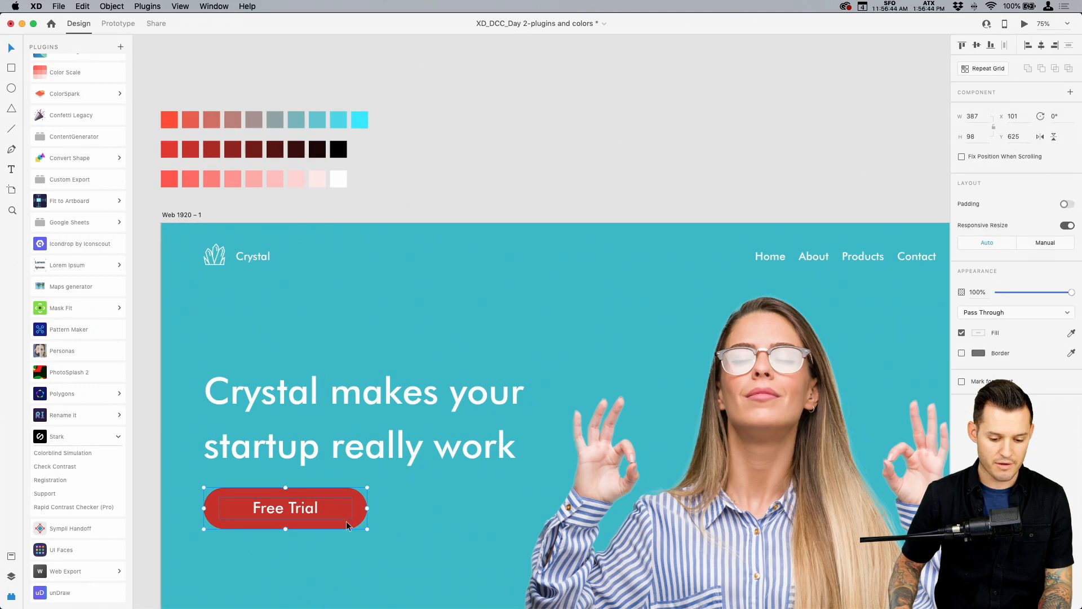
left_click(11, 577)
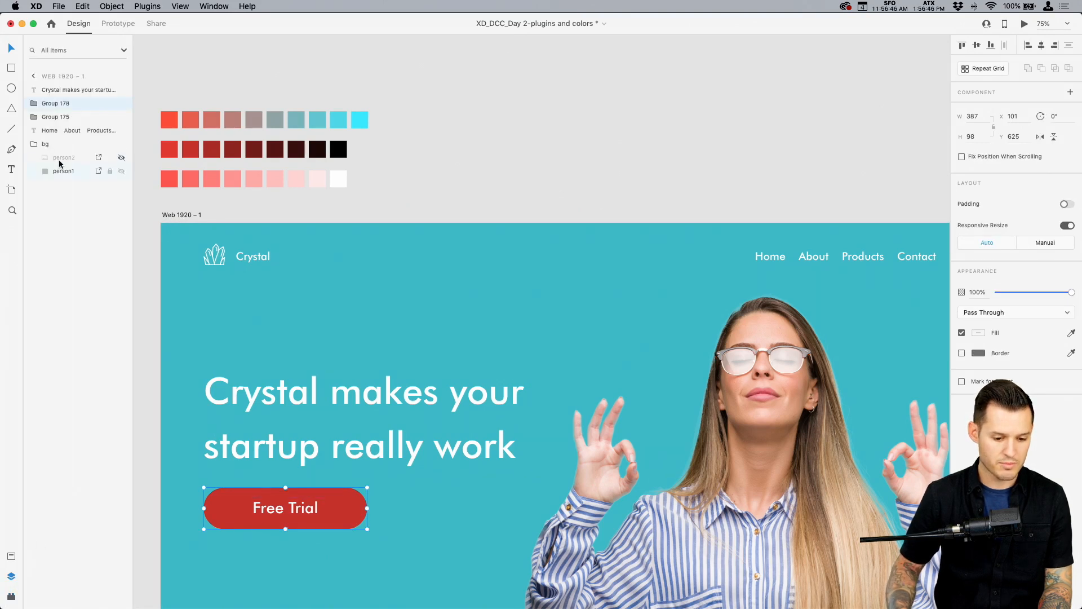
left_click(34, 104)
left_click(34, 103)
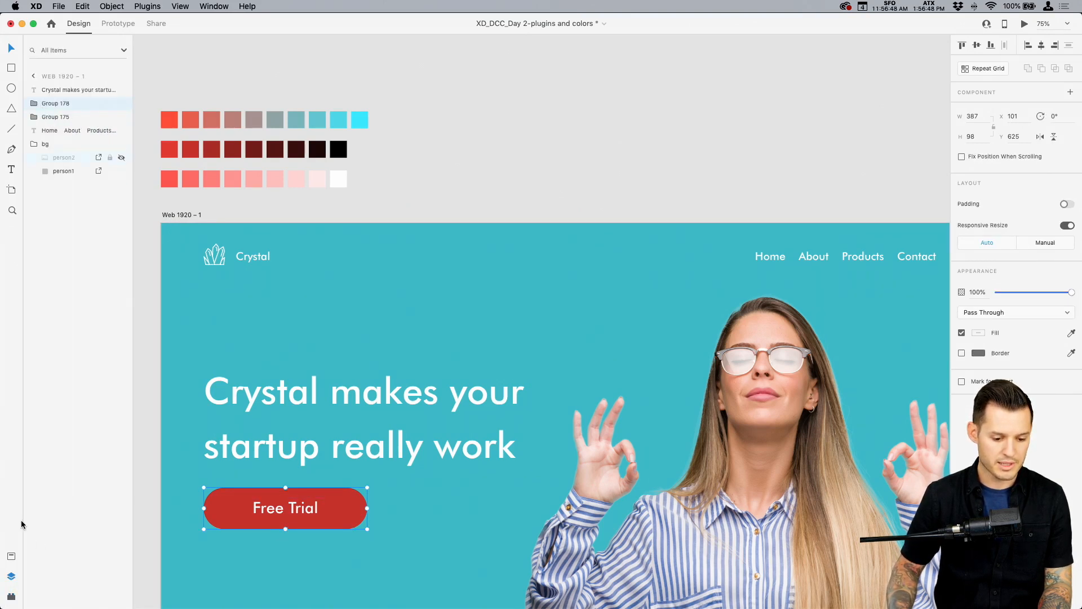
left_click(11, 597)
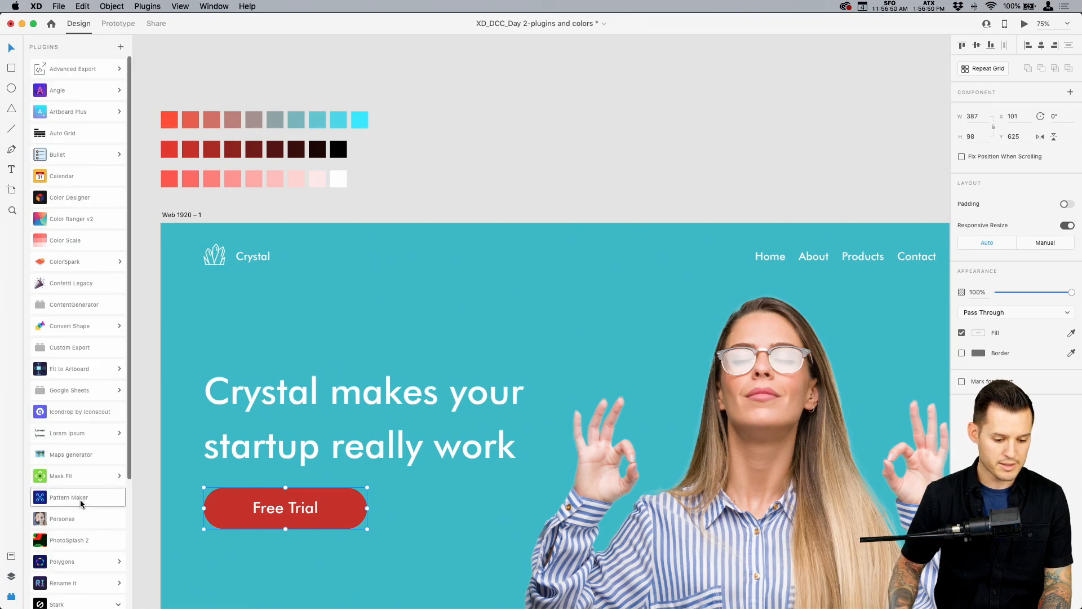
scroll(84, 518, "down", 5)
left_click(62, 437)
left_click(71, 467)
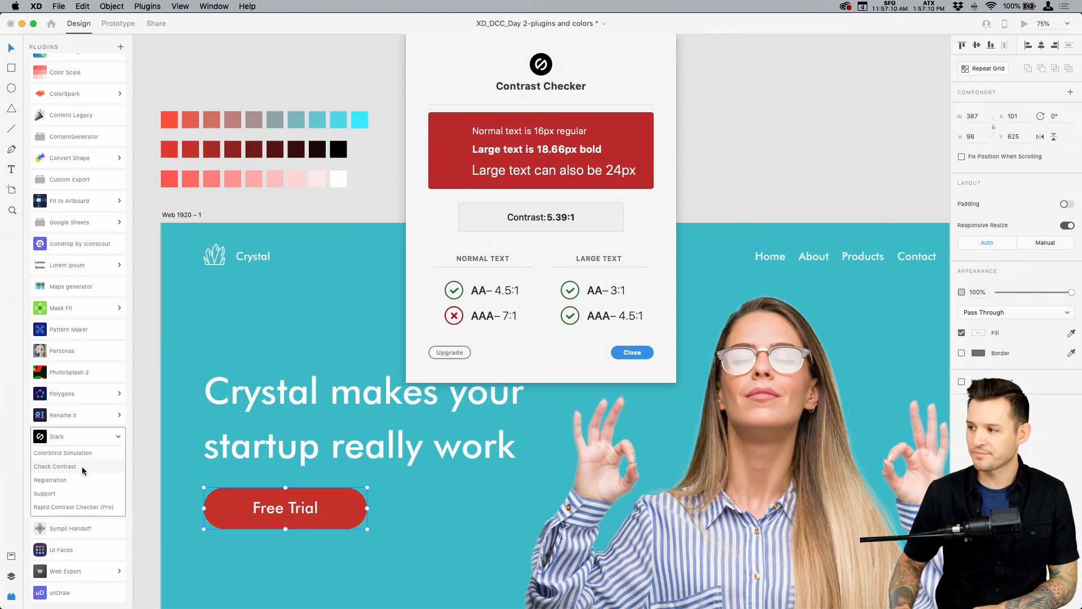
left_click(632, 352)
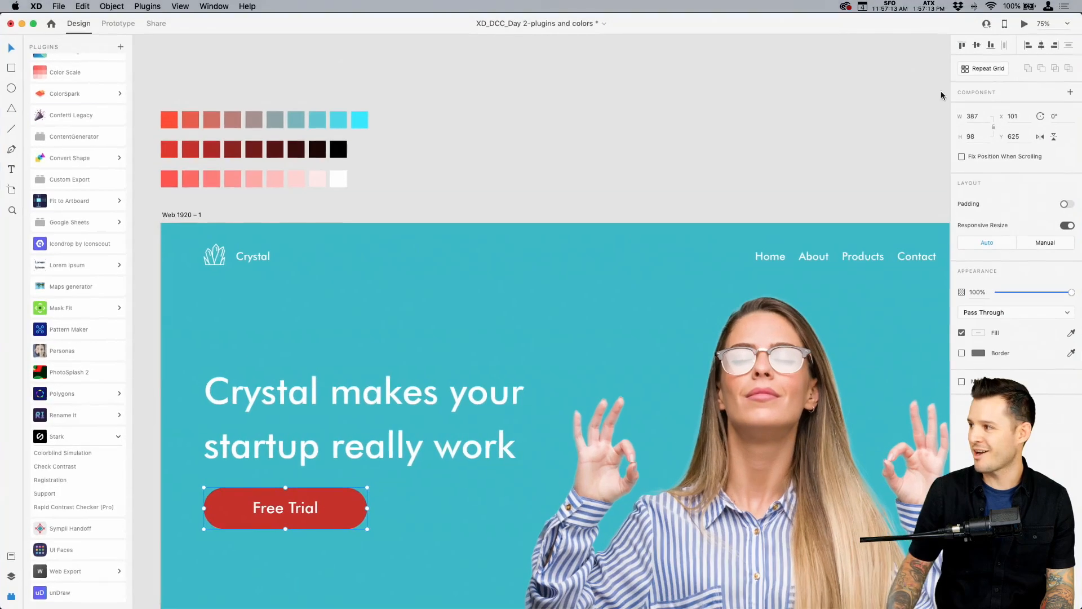